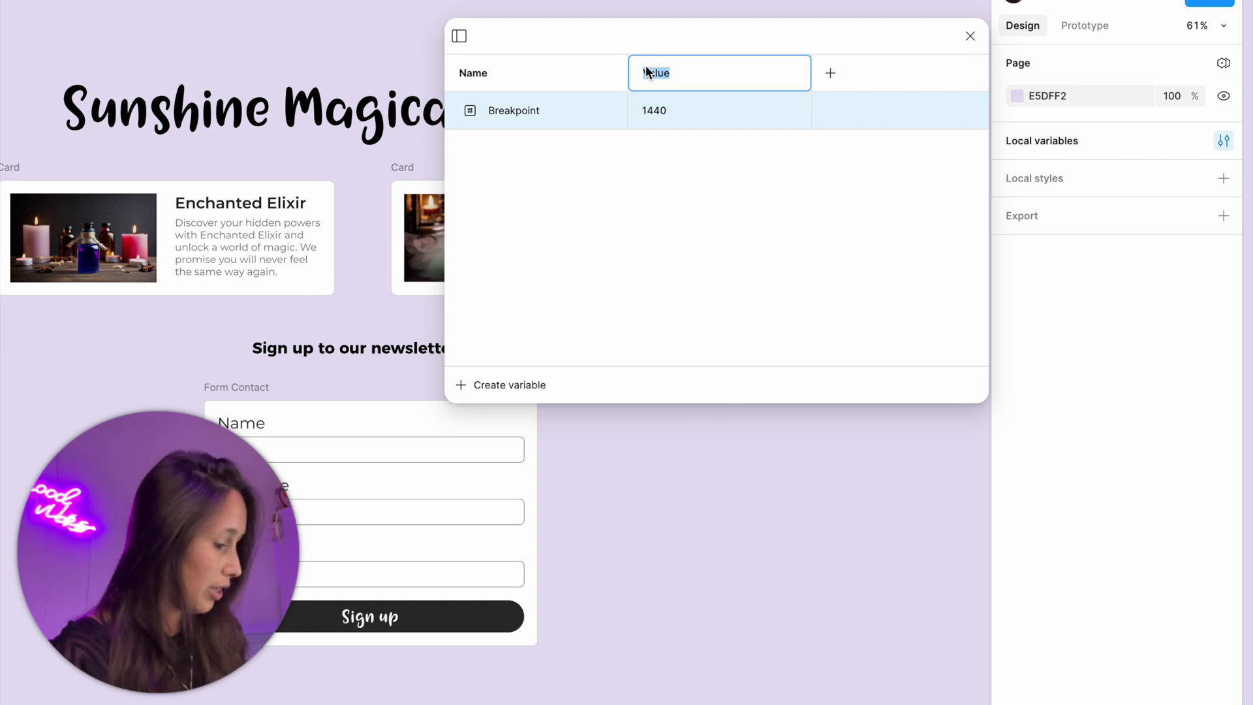
# Name the variable collection's first mode Desktop.
pyautogui.write('Desktop')
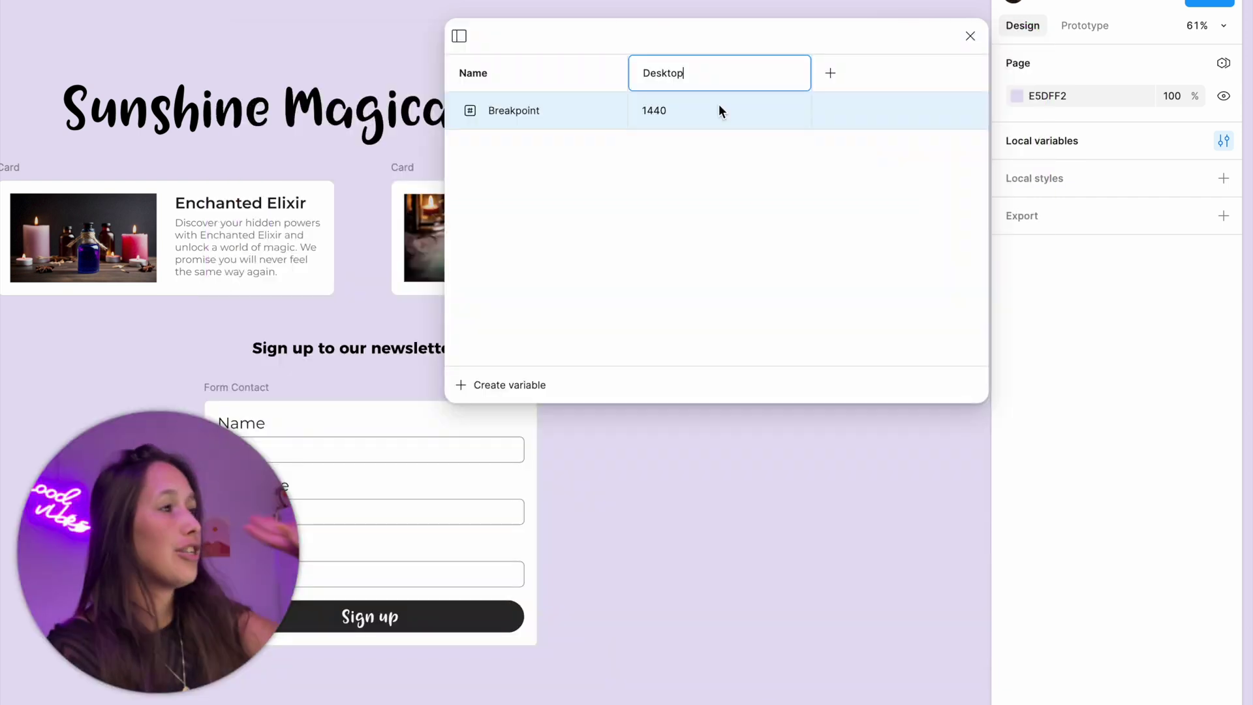
pyautogui.press('Tab')
pyautogui.press('Return')
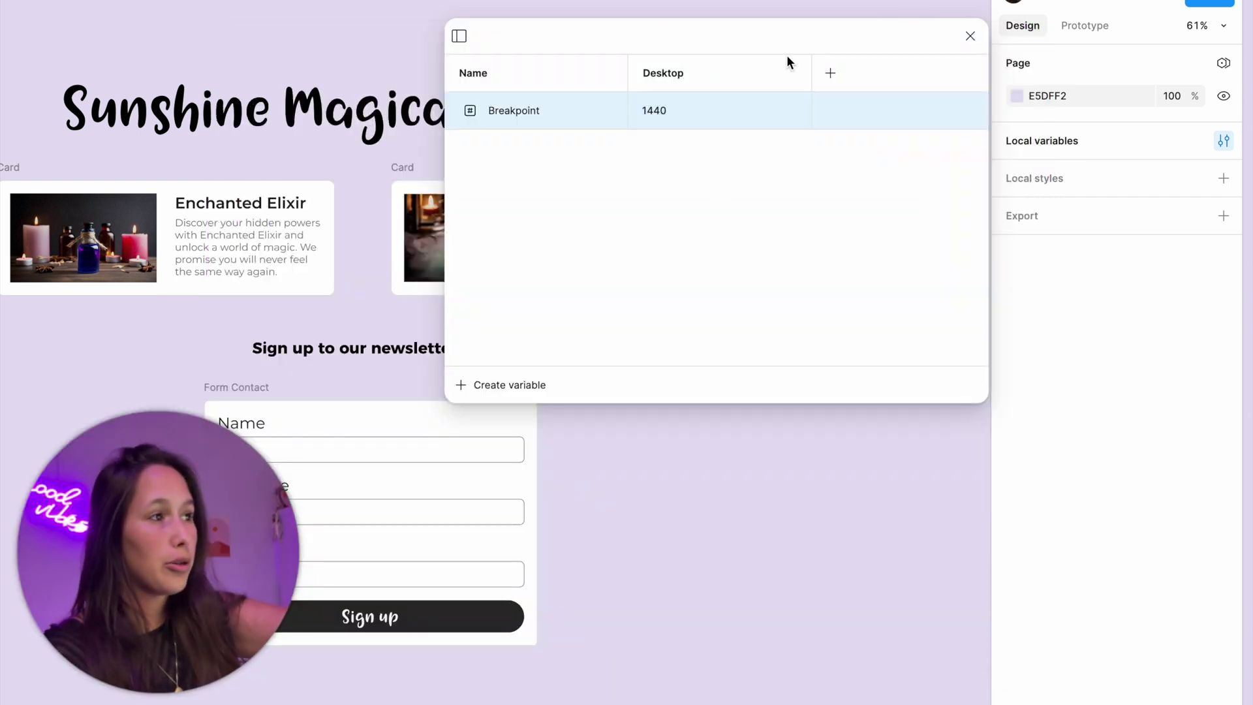
# Add a variable mode named Tablet and set its Breakpoint value to 768.
pyautogui.click(838, 71)
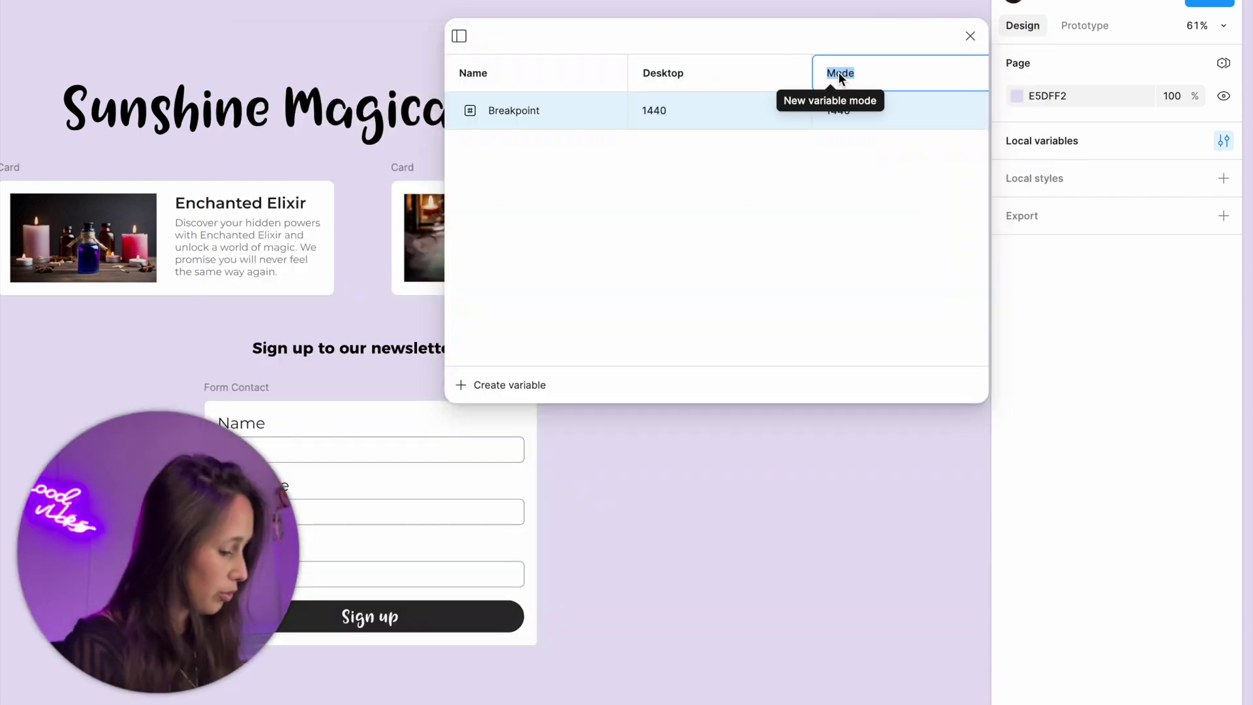
pyautogui.write('Tablet')
pyautogui.press('Return')
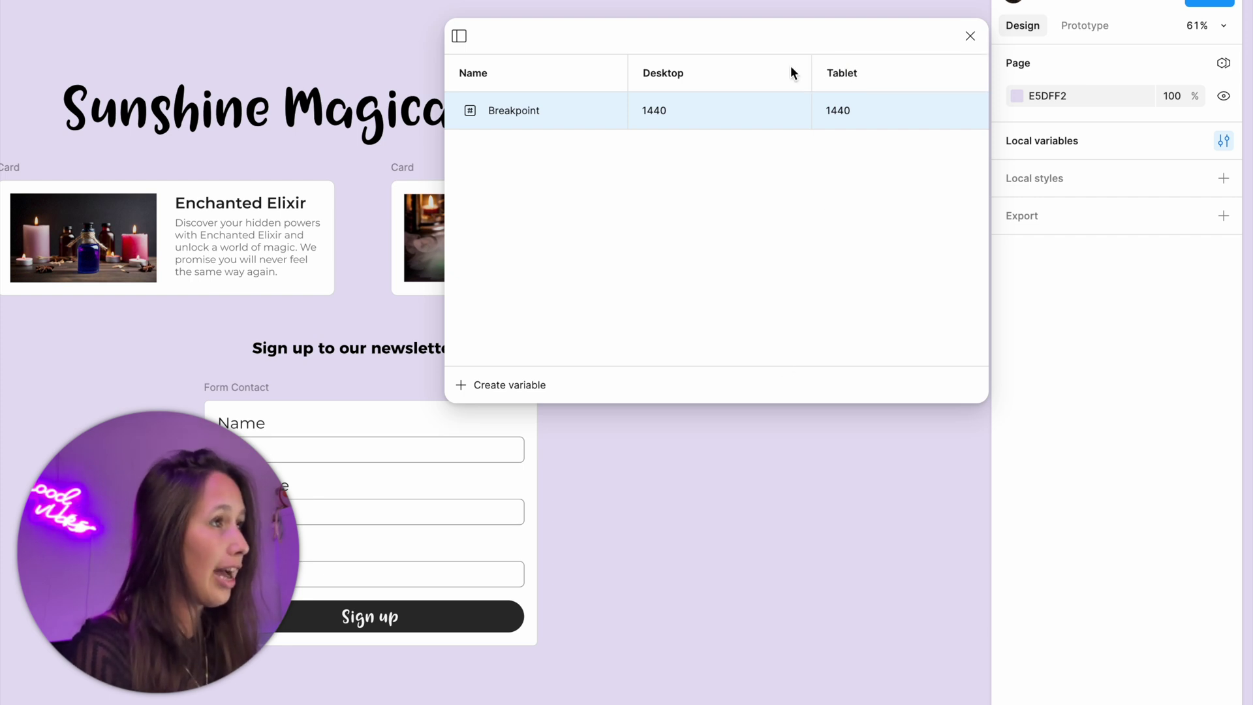
pyautogui.moveTo(789, 36); pyautogui.dragTo(680, 35)
pyautogui.click(738, 117)
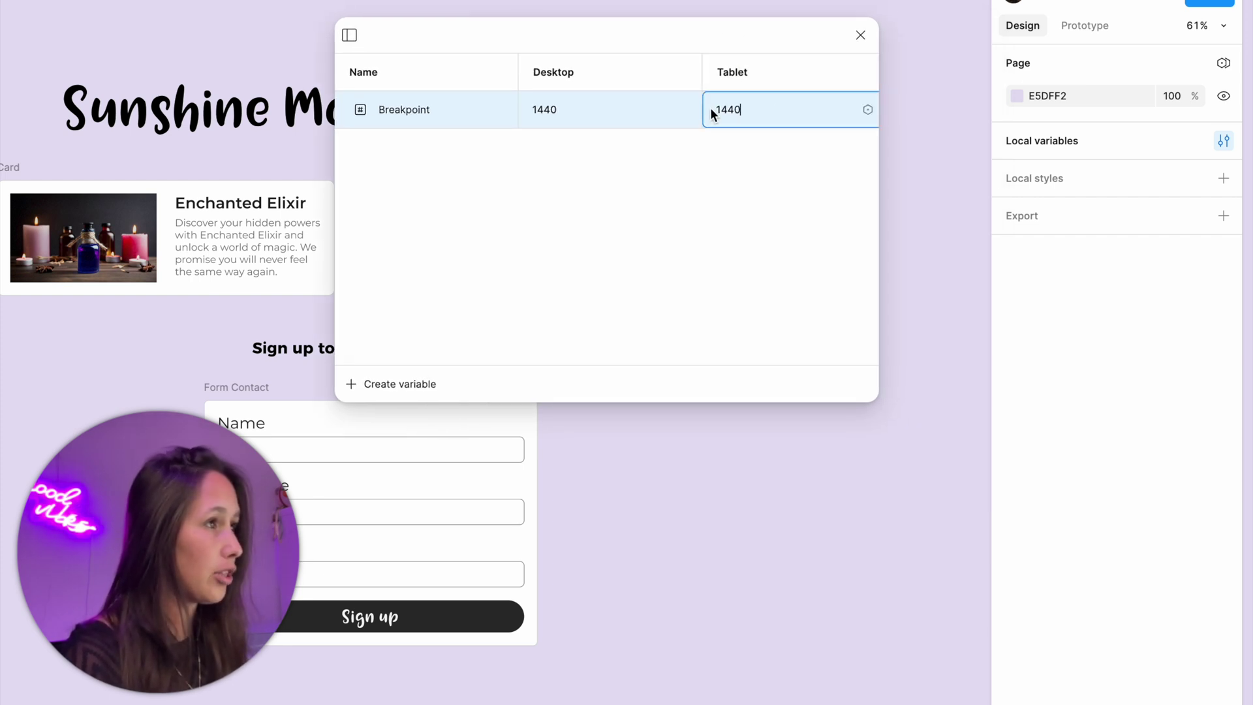
pyautogui.write('768')
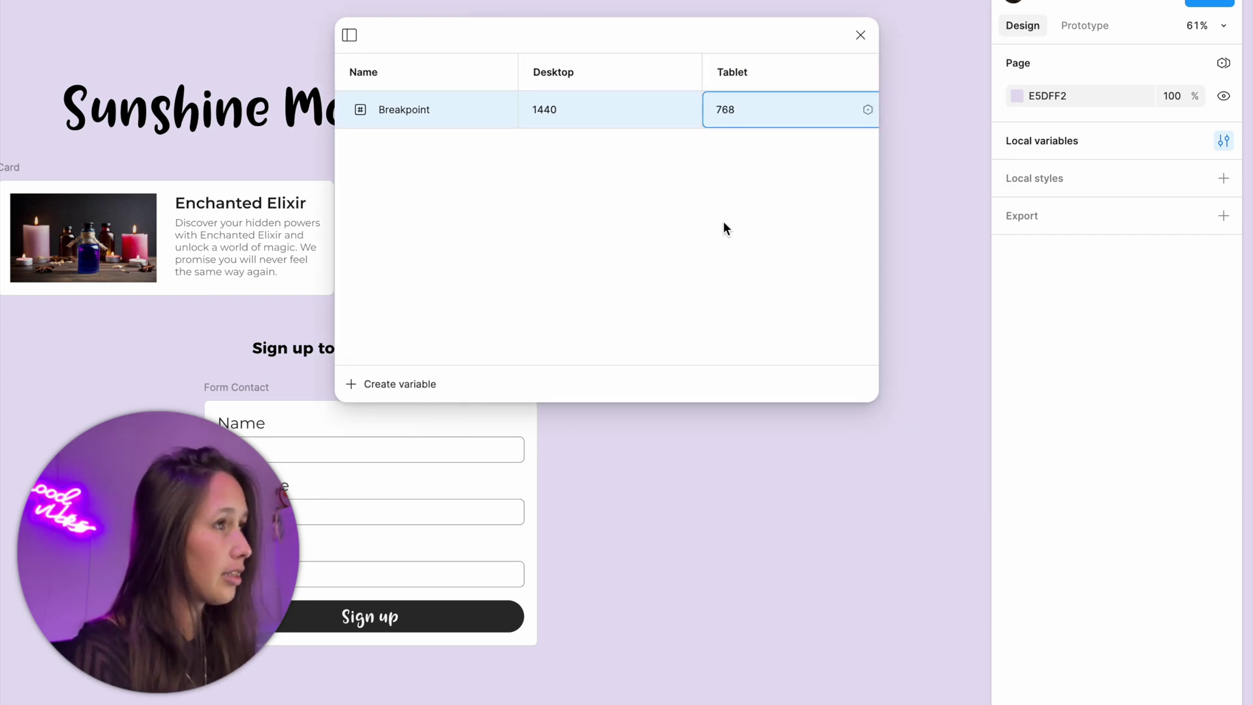
pyautogui.press('Return')
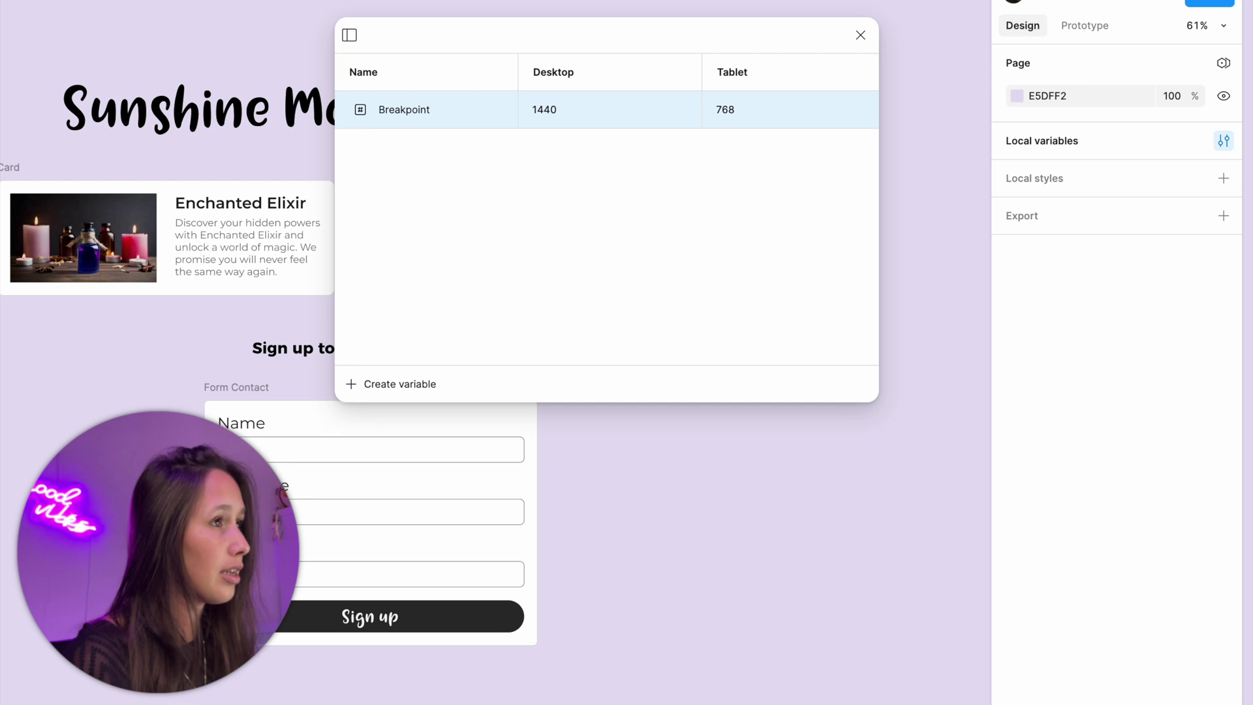
# Add a variable mode named Mobile with a Breakpoint value of 390, and close the local variables.
pyautogui.click(893, 79)
pyautogui.write('Mobile')
pyautogui.click(889, 115)
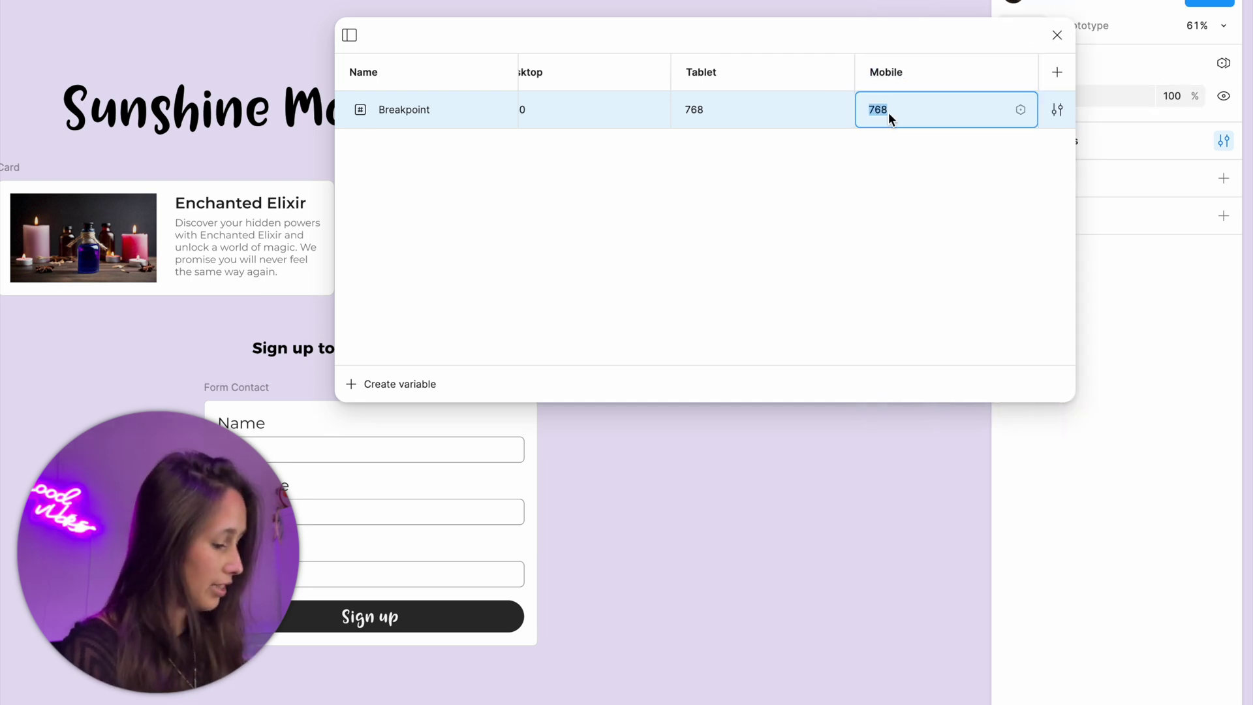
pyautogui.write('390')
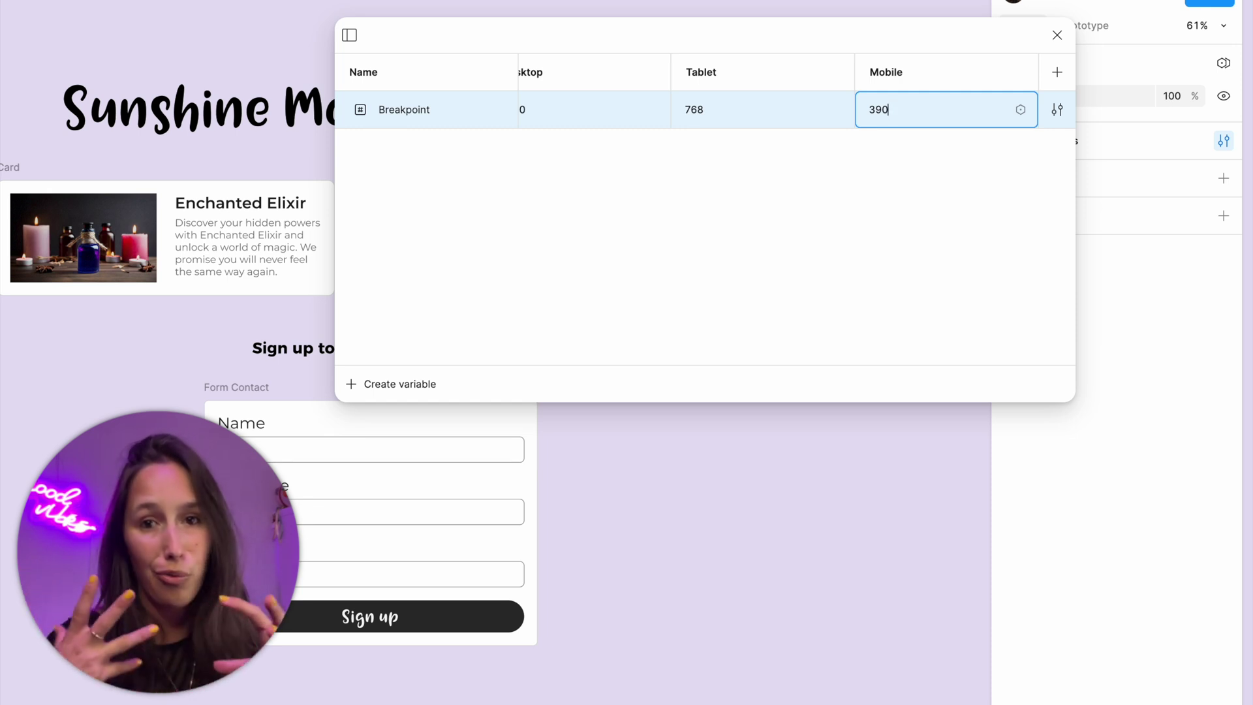
pyautogui.click(426, 109)
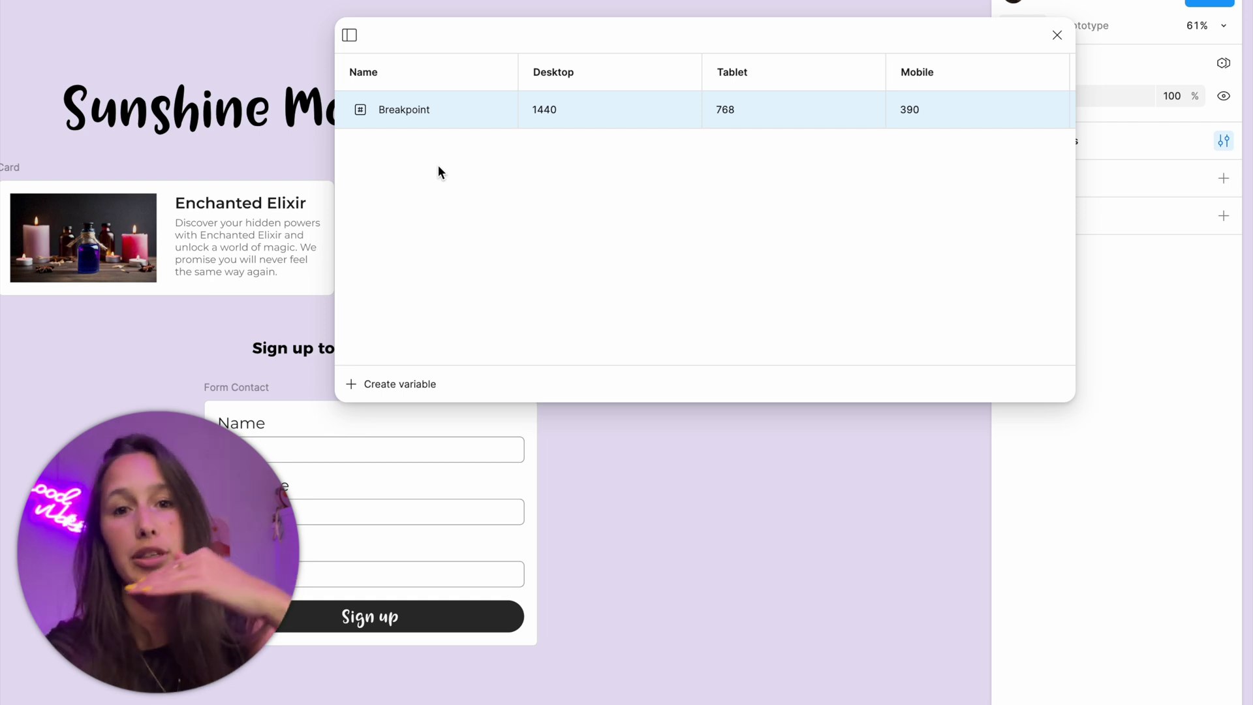
pyautogui.click(1057, 34)
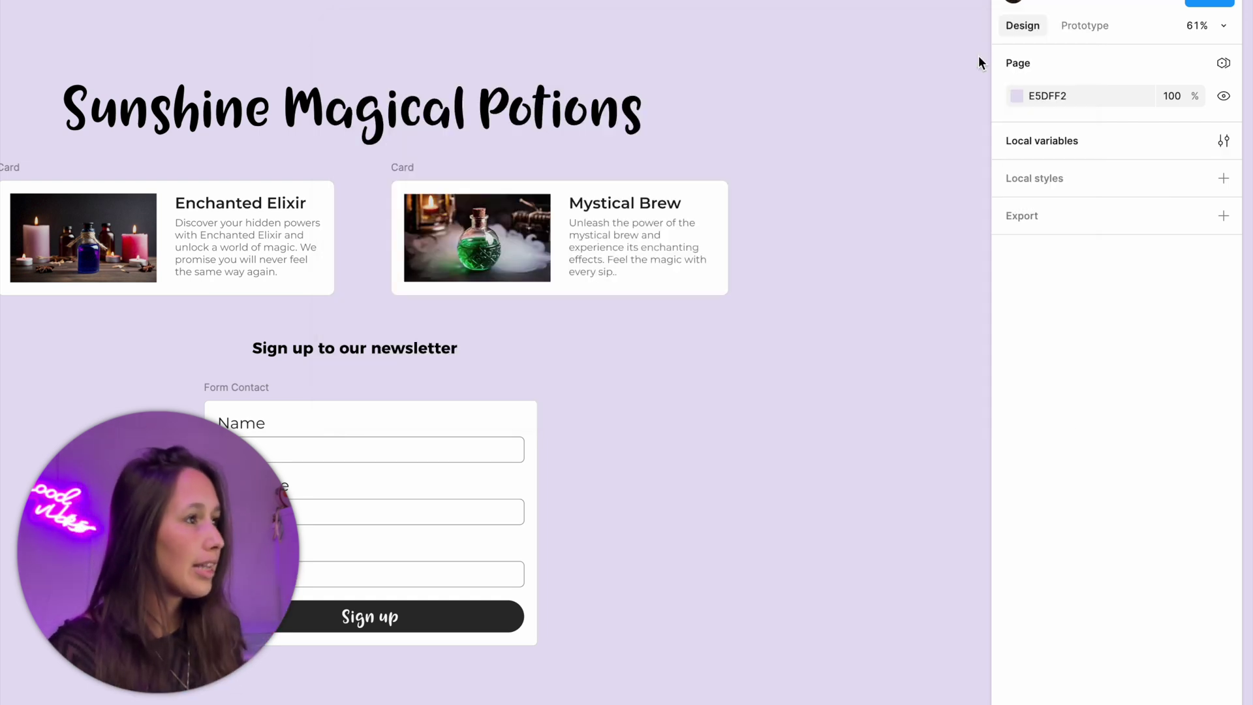
# Create a frame beyond the Mystical Brew card, bind its width to the Breakpoint variable, and extend its height to about 975.
pyautogui.hscroll(10, 714, 274)
pyautogui.press('f')
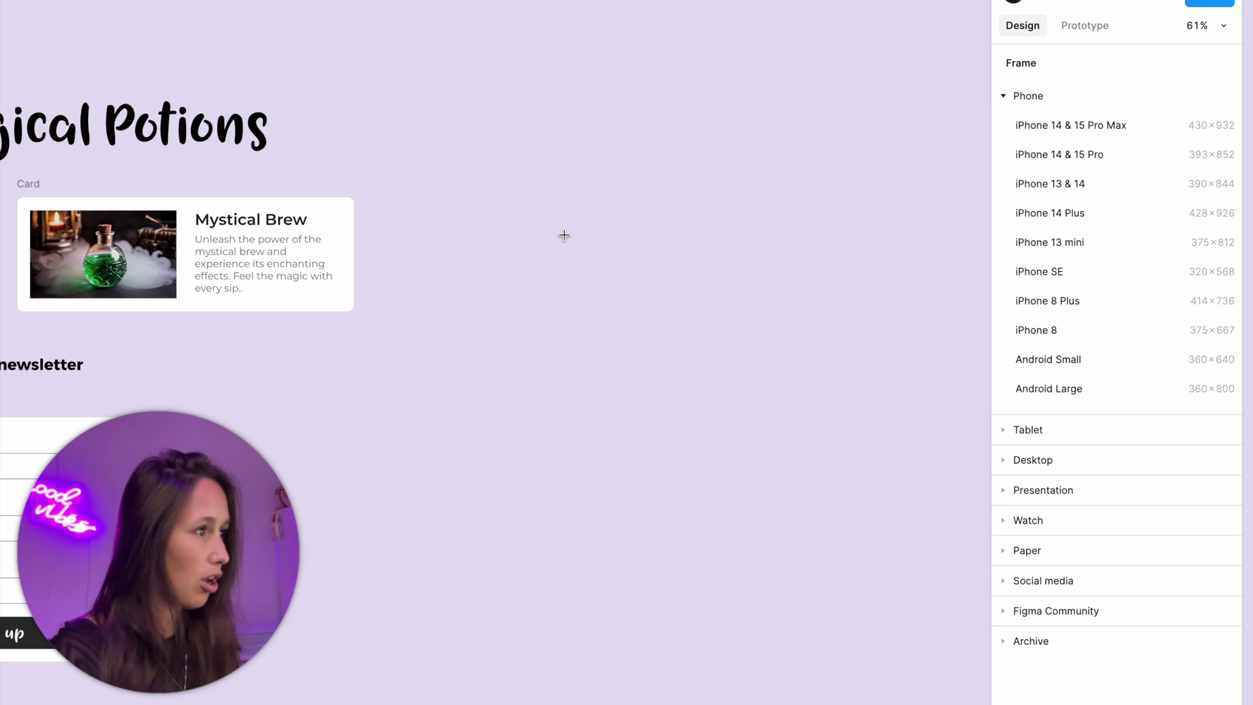
pyautogui.click(672, 217)
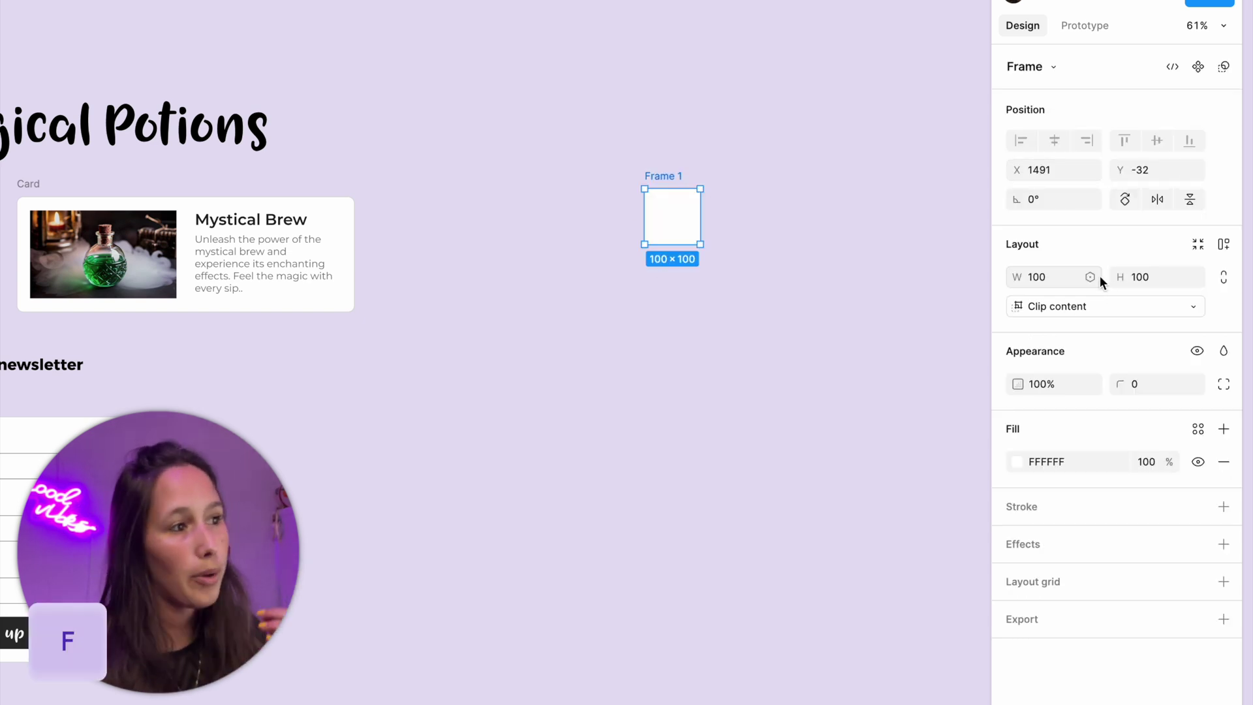
pyautogui.click(1090, 277)
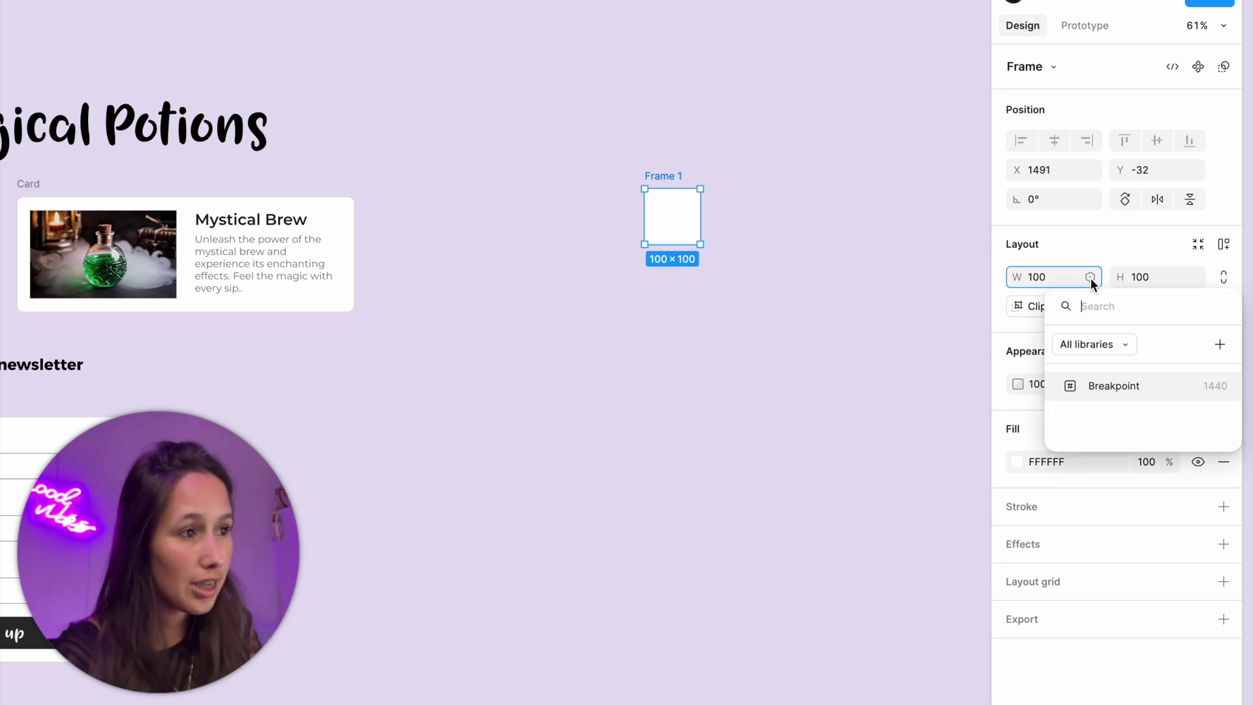
pyautogui.click(1124, 385)
pyautogui.hscroll(8, 520, 252)
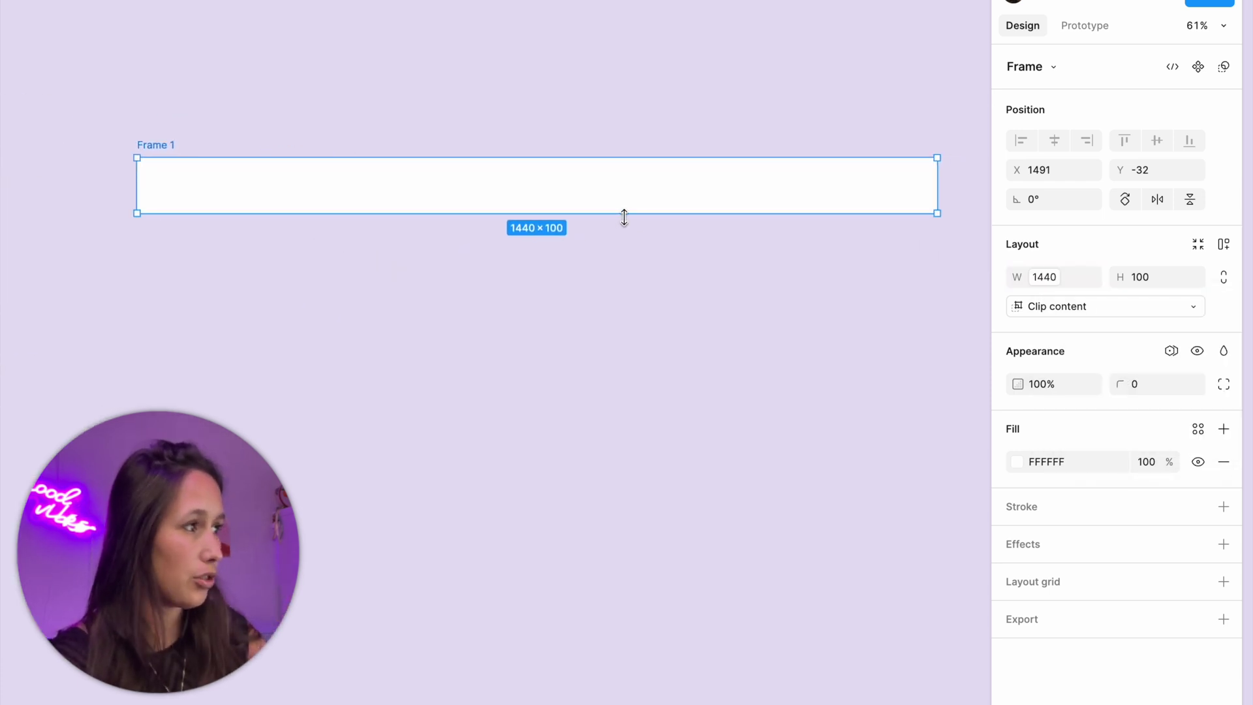
pyautogui.moveTo(624, 217); pyautogui.dragTo(624, 697)
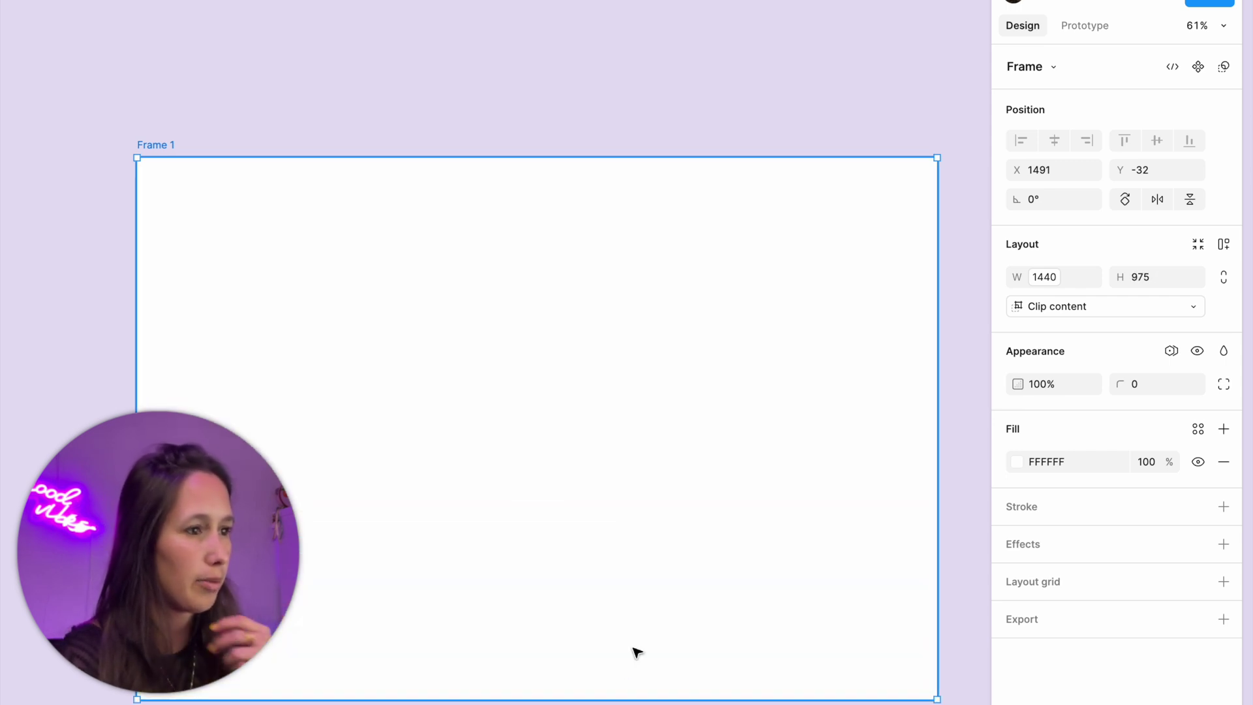
# Switch the new frame's Collection 1 variable mode to Tablet, and after that to Mobile.
pyautogui.click(1173, 350)
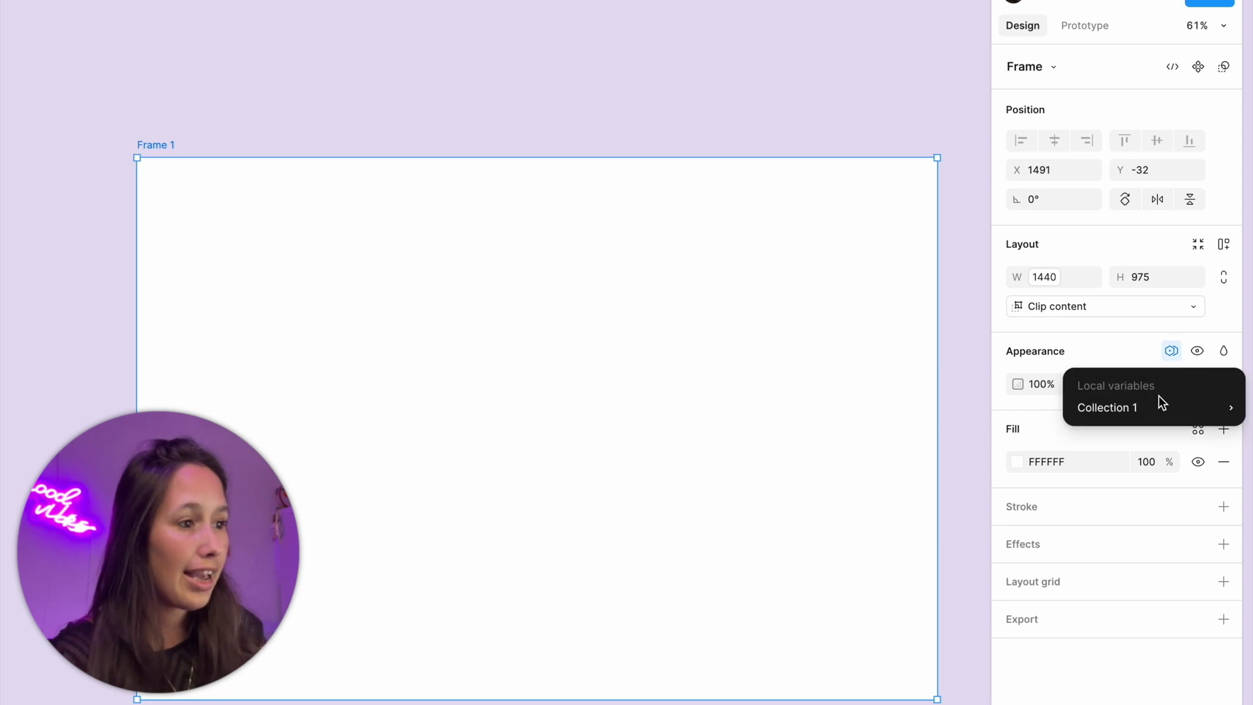
pyautogui.moveTo(1075, 408)
pyautogui.click(946, 466)
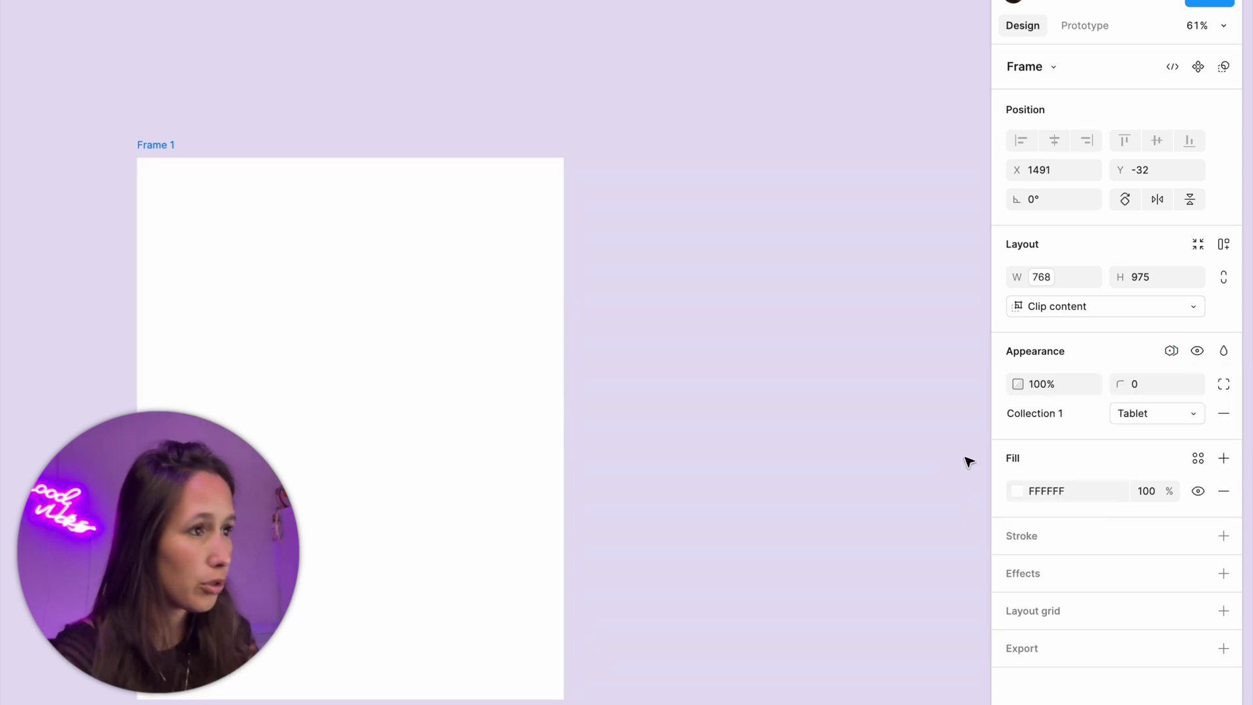
pyautogui.click(1150, 413)
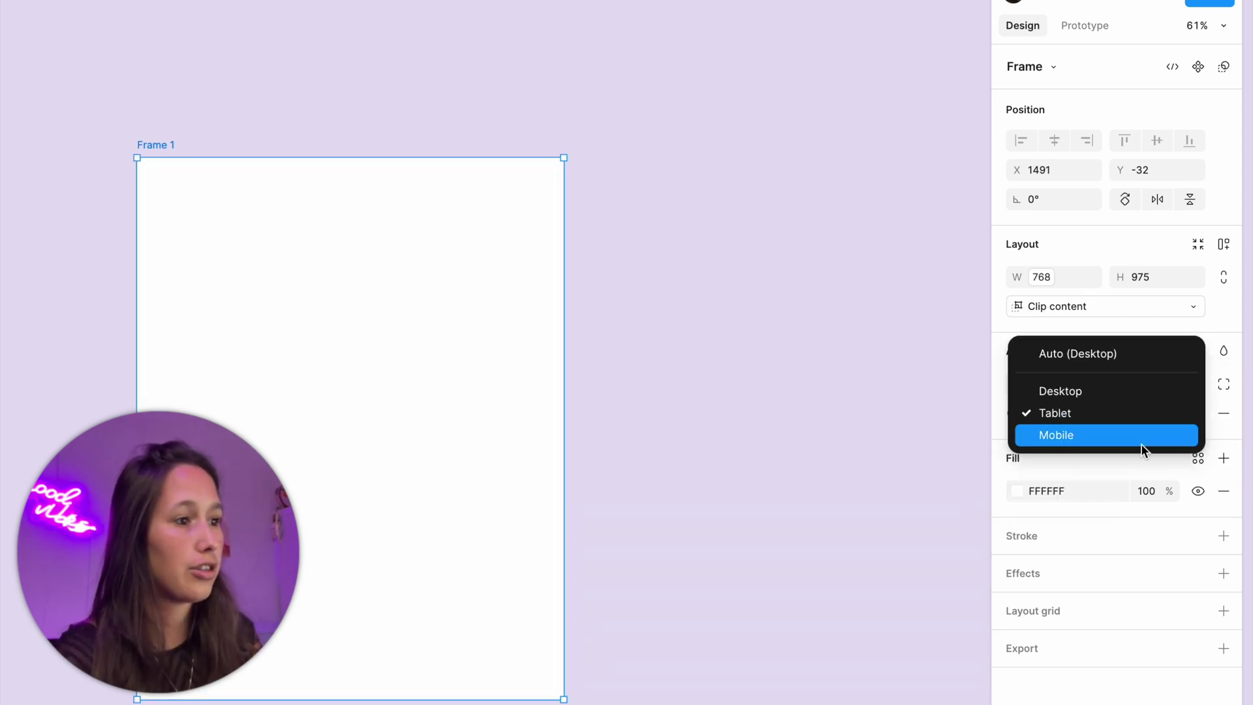
pyautogui.click(1143, 434)
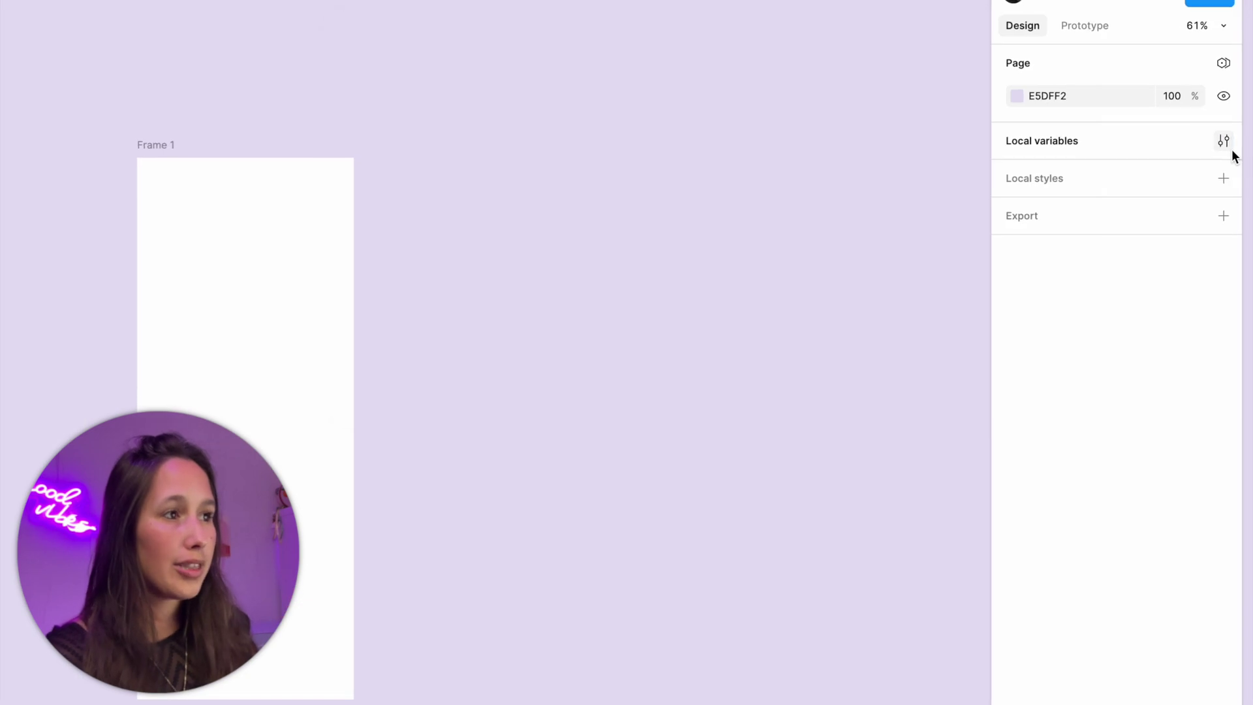
# Create a number variable named Columns with values 12 for Desktop, 8 for Tablet and 4 for Mobile.
pyautogui.click(1224, 139)
pyautogui.click(419, 385)
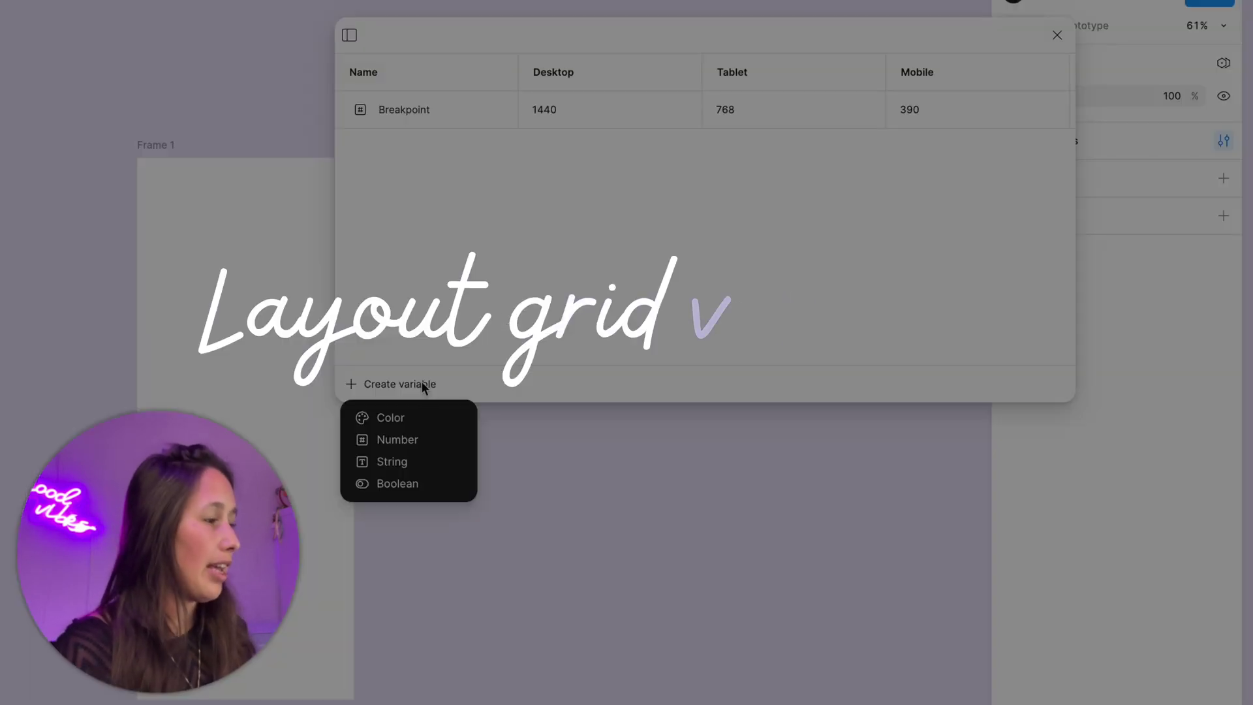
pyautogui.click(448, 451)
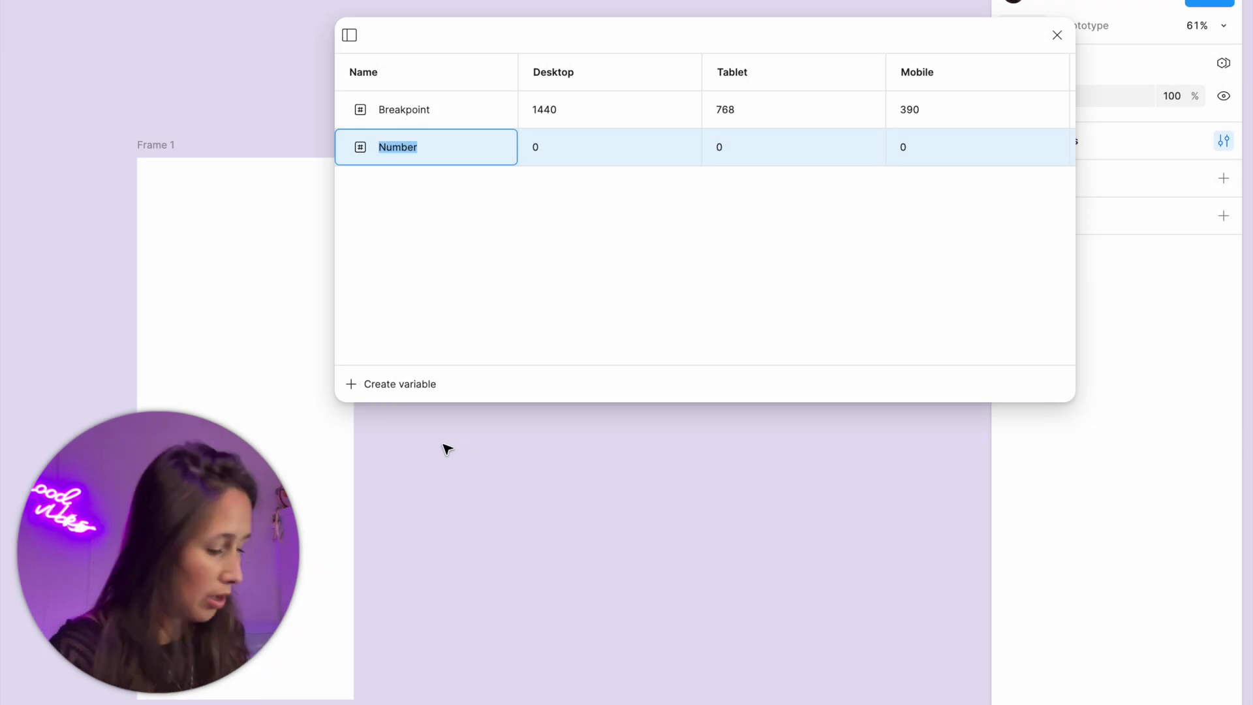
pyautogui.write('Columns')
pyautogui.press('Tab')
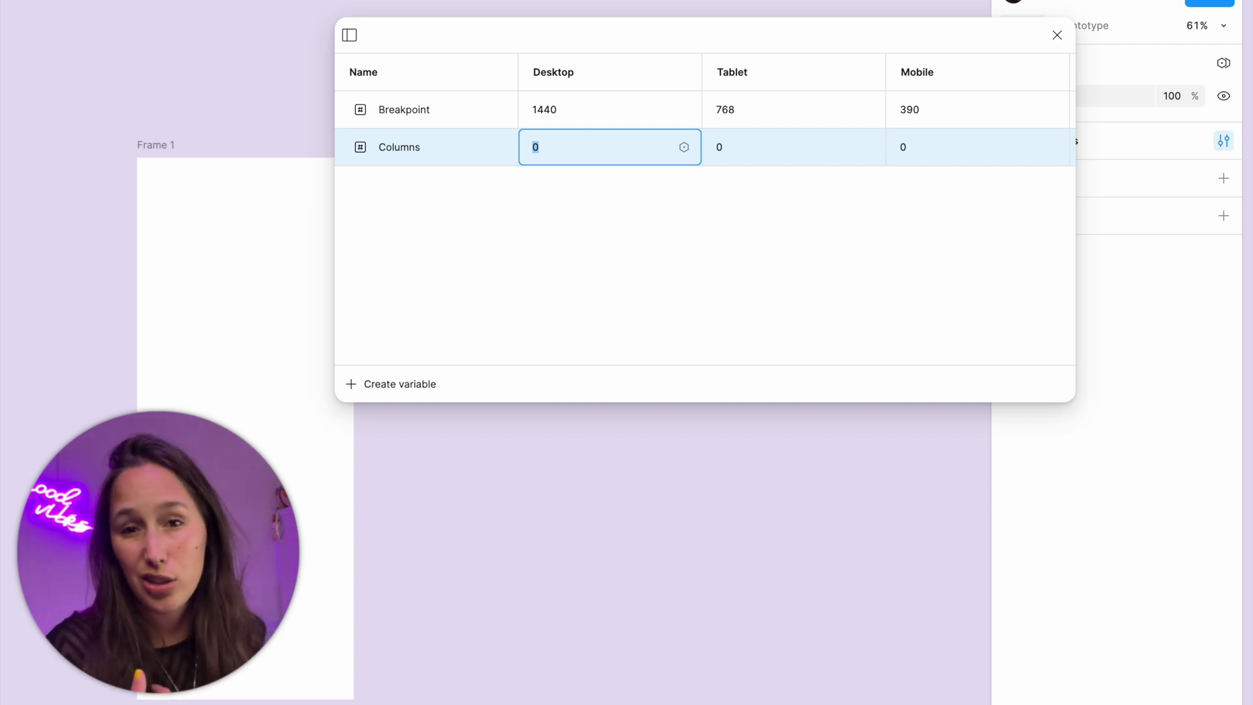
pyautogui.press('Tab')
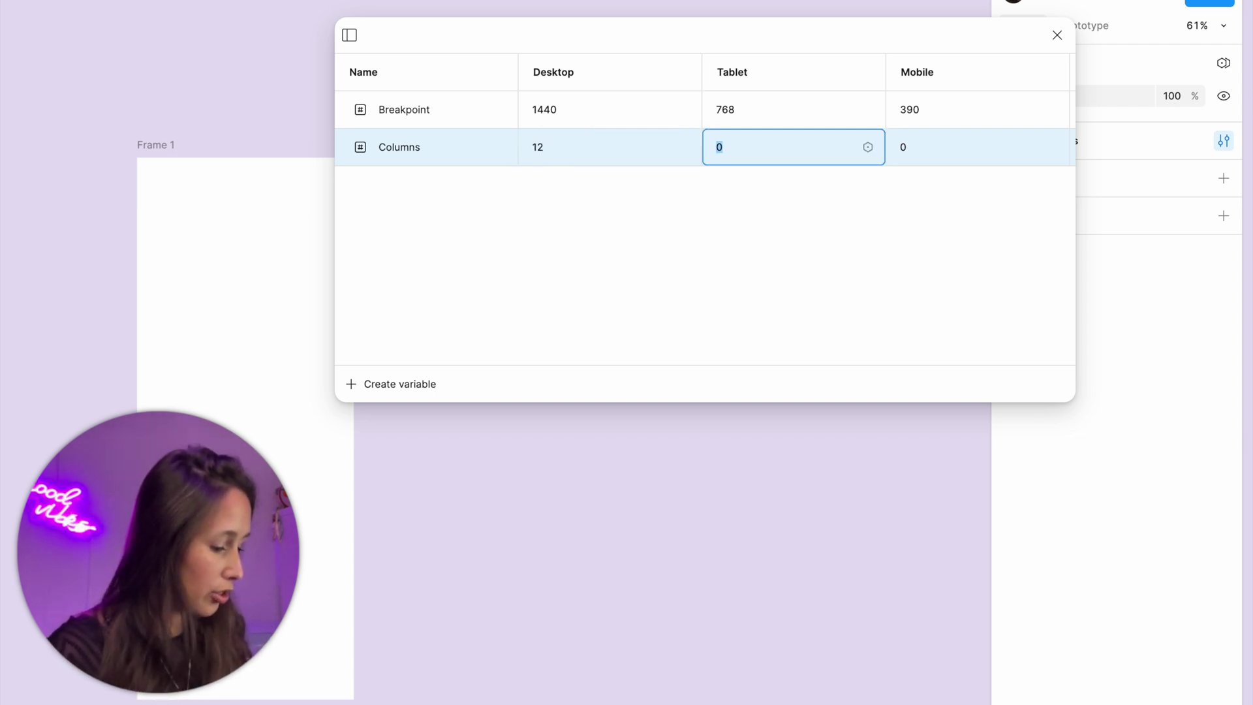
pyautogui.press('Tab')
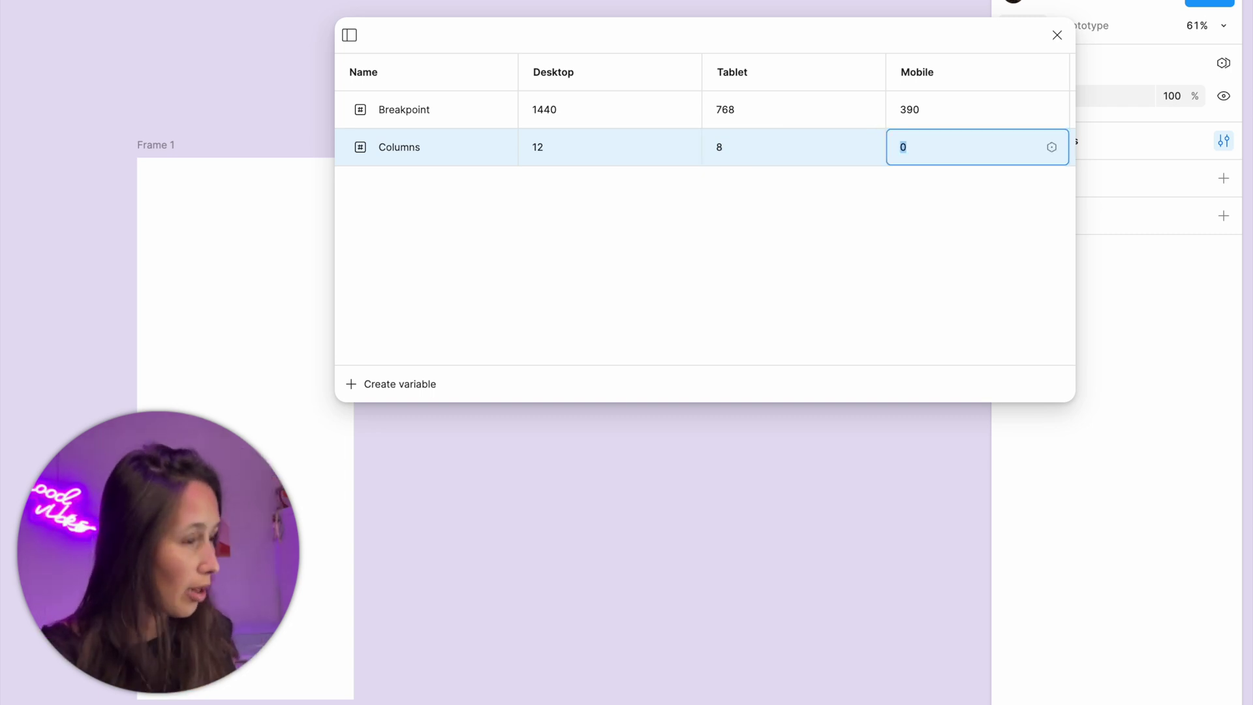
pyautogui.press('Return')
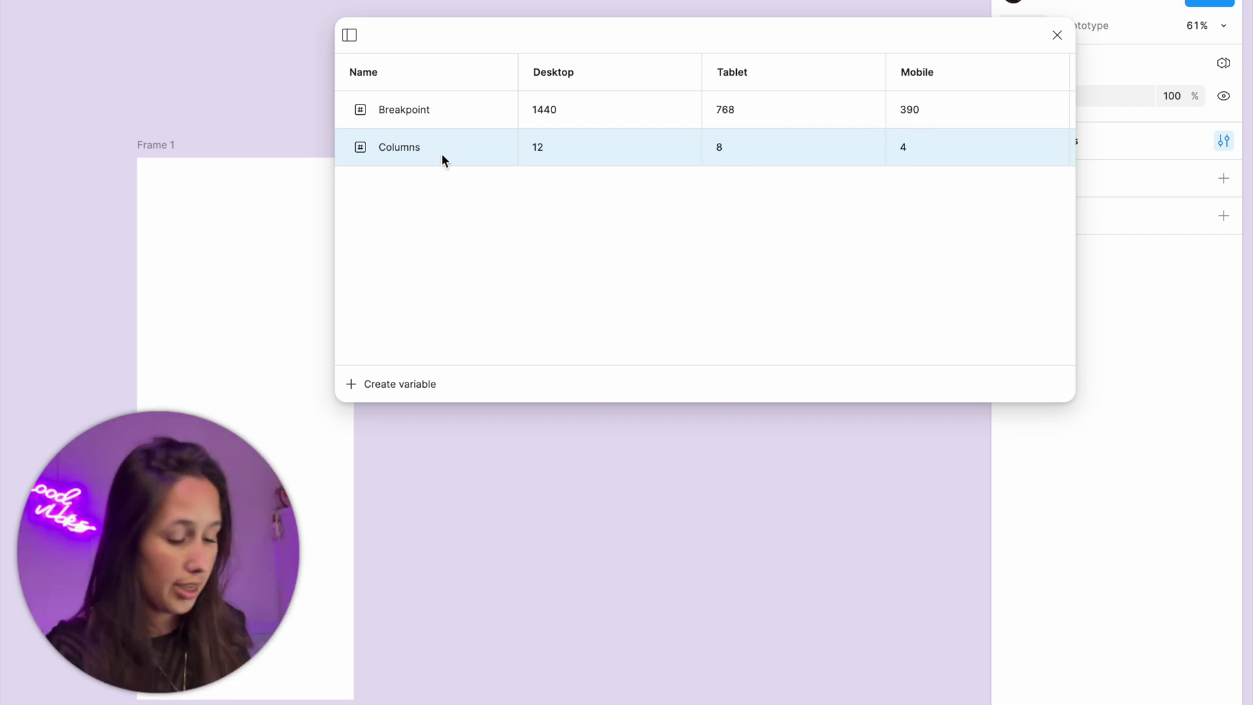
# Duplicate the Columns variable as Margin, with values 96 for Desktop, 24 for Tablet and 16 for Mobile.
pyautogui.hotkey('shift', 'Return')
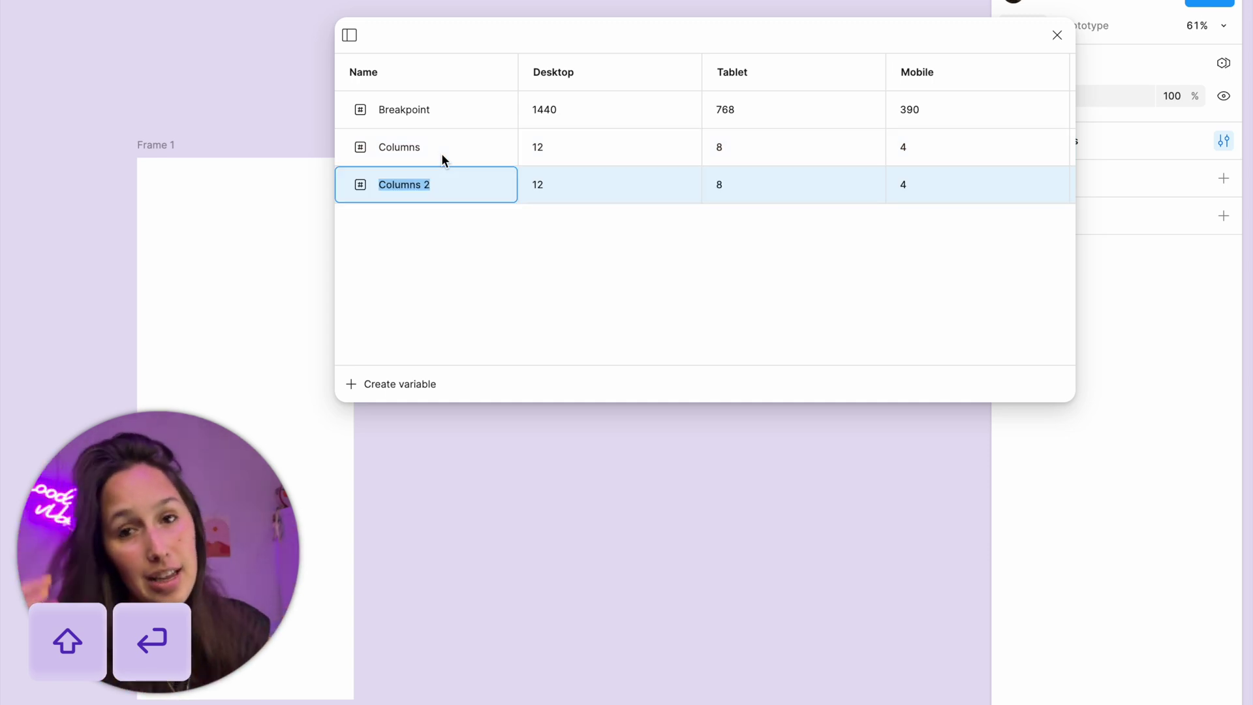
pyautogui.write('Margin')
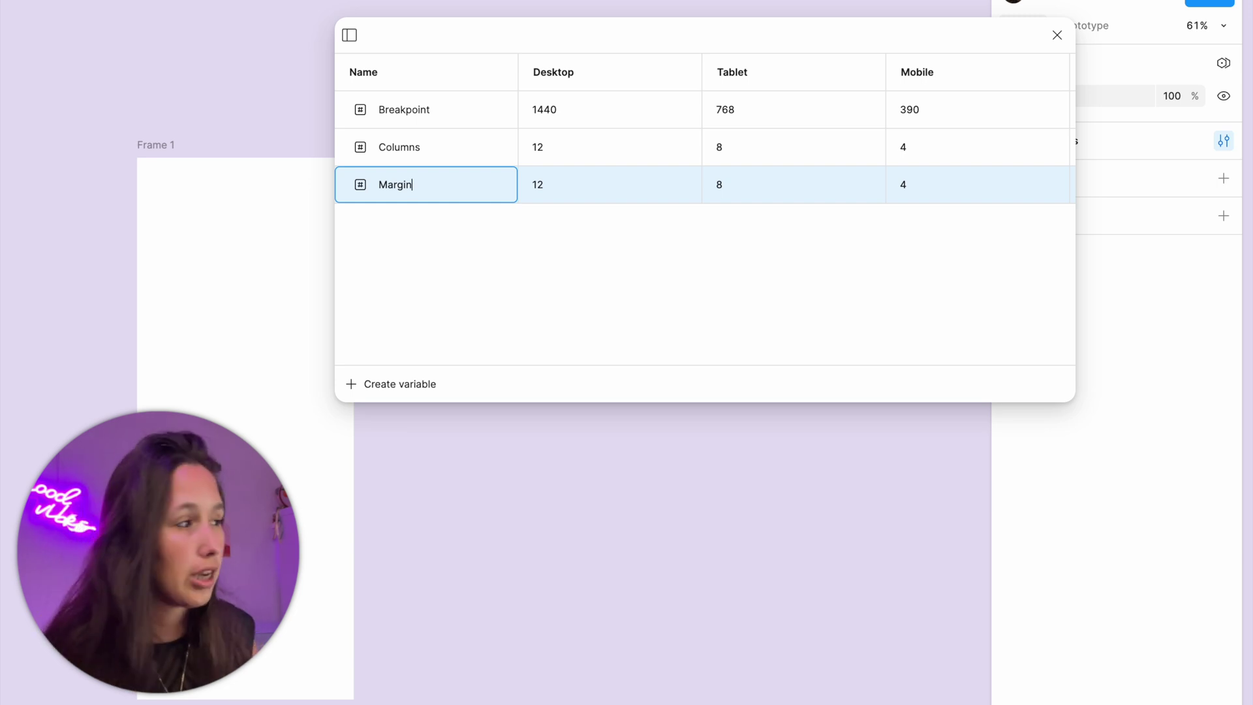
pyautogui.press('Tab')
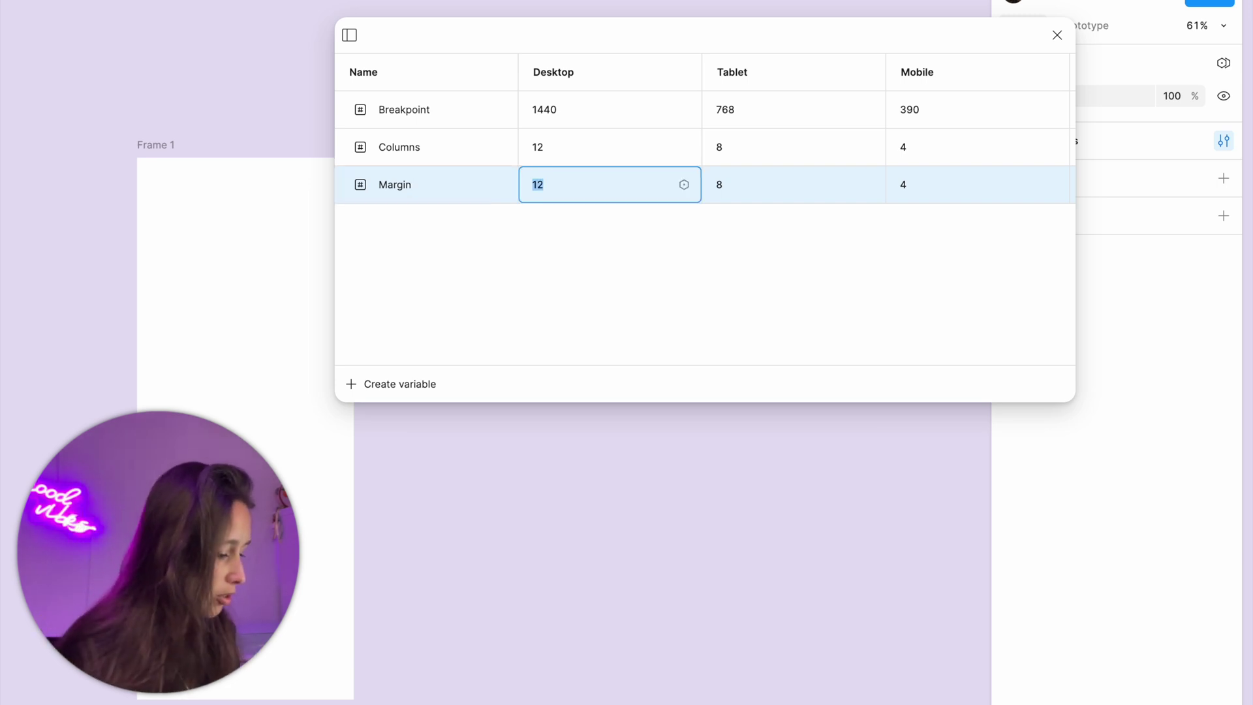
pyautogui.write('96')
pyautogui.press('Tab')
pyautogui.write('24')
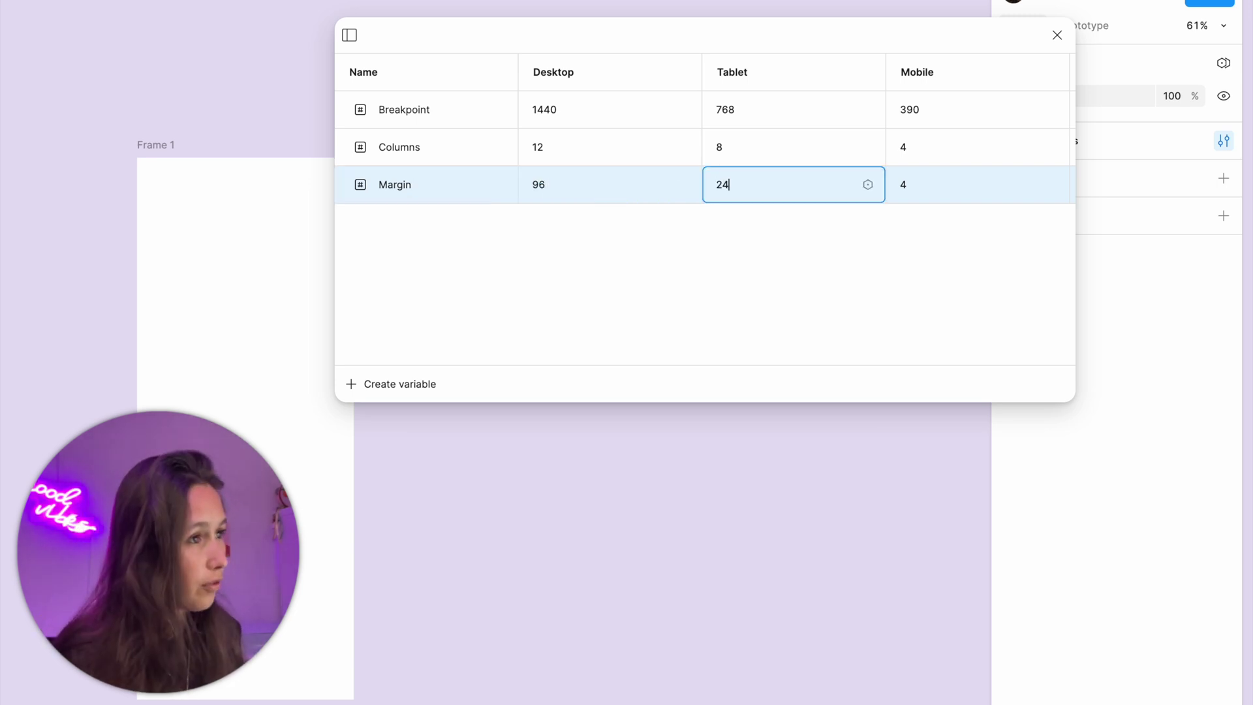
pyautogui.press('Tab')
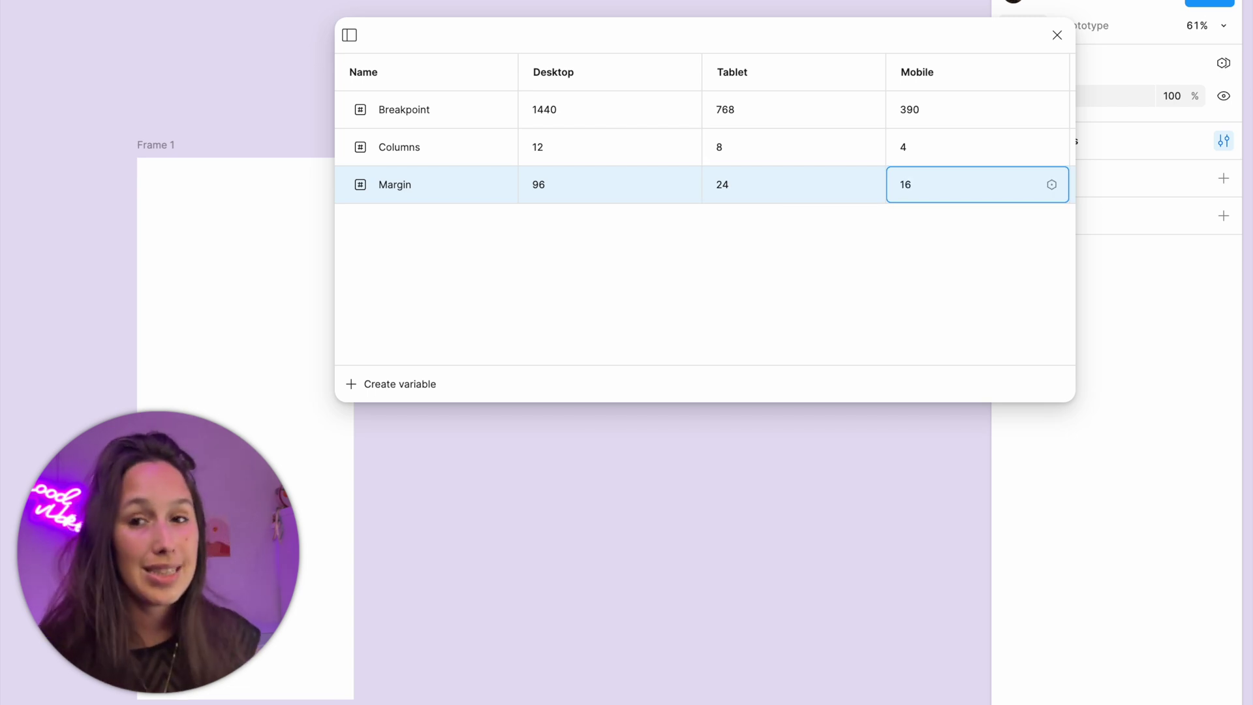
# Duplicate the Margin variable as Gutter, with values 32 for Desktop, 24 for Tablet and 16 for Mobile, and close the variables window.
pyautogui.click(430, 198)
pyautogui.hotkey('shift', 'Return')
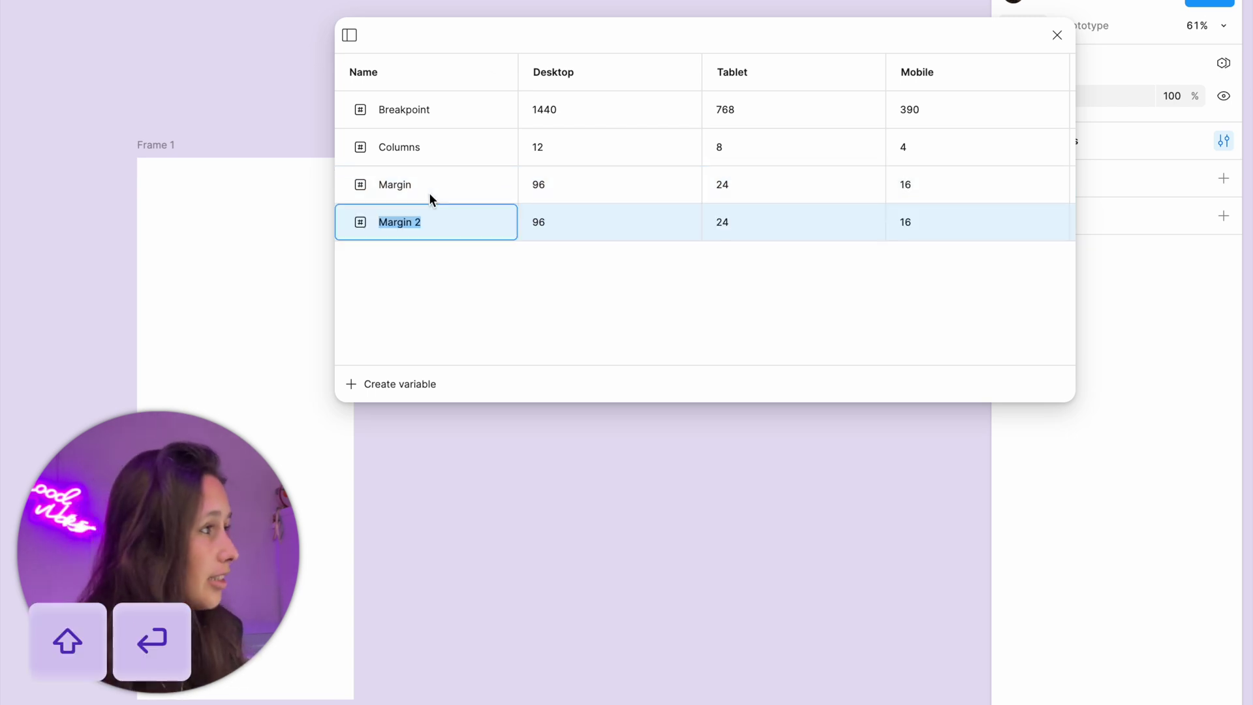
pyautogui.write('Gutter')
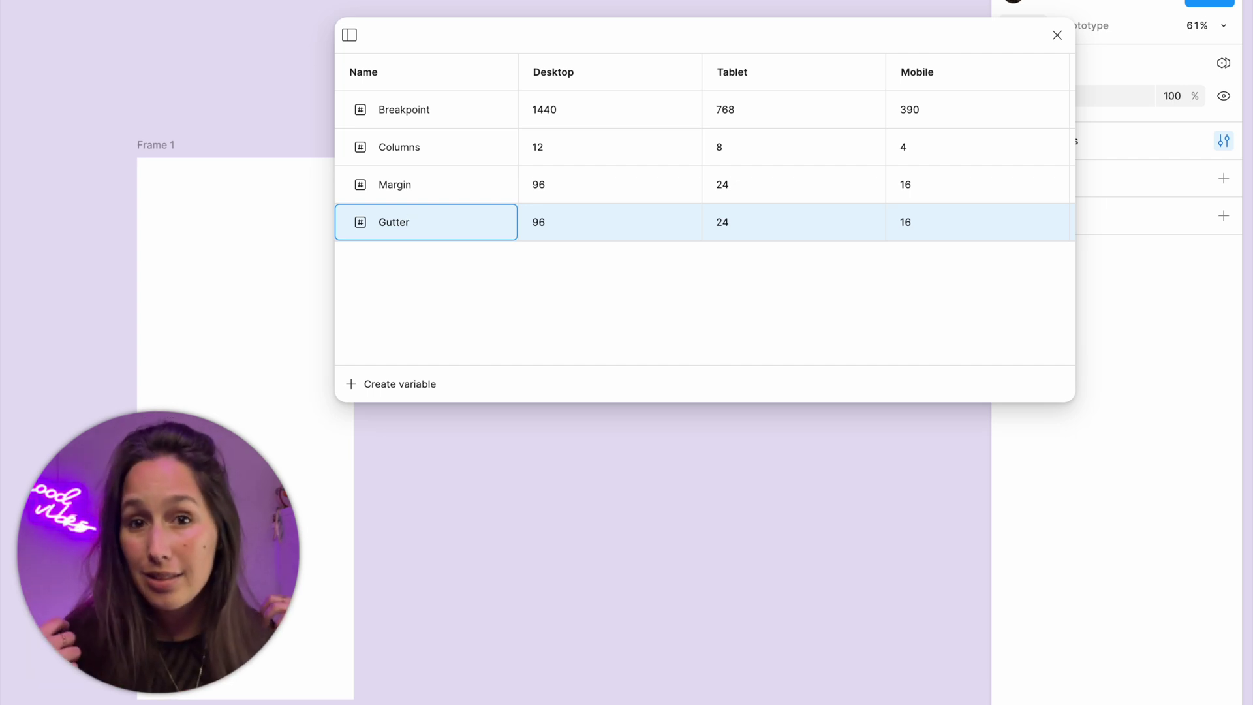
pyautogui.press('Tab')
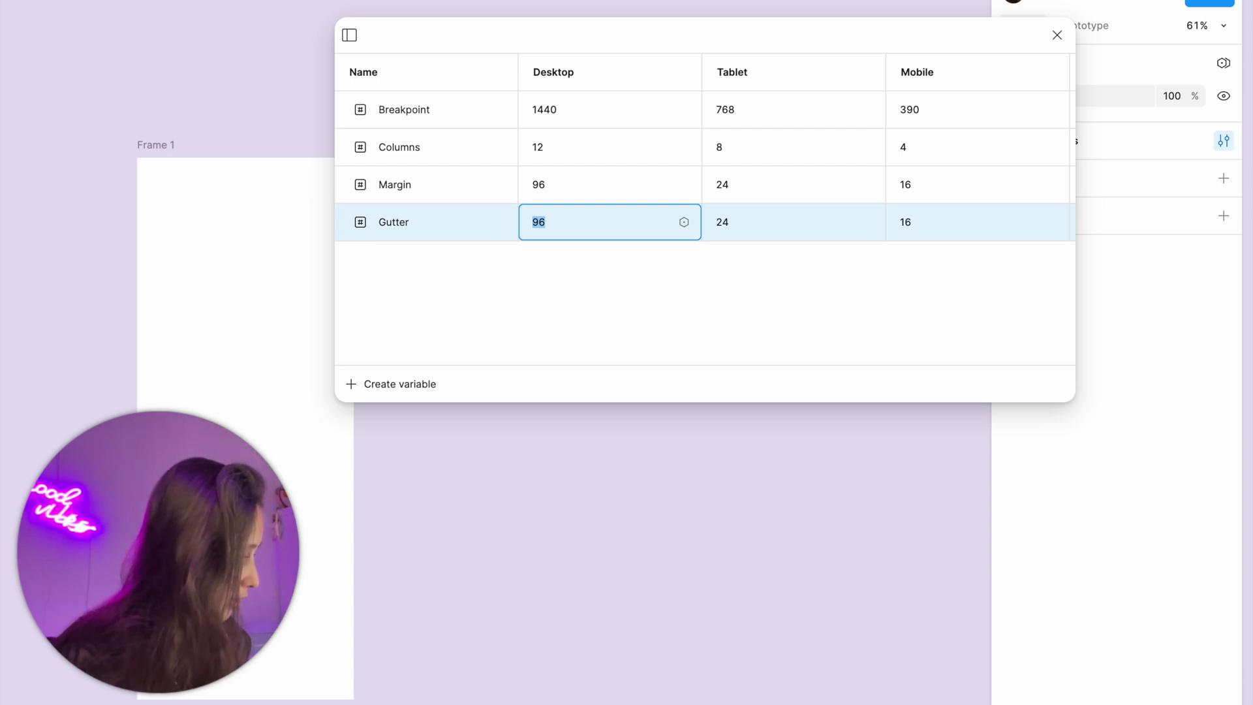
pyautogui.press('Tab')
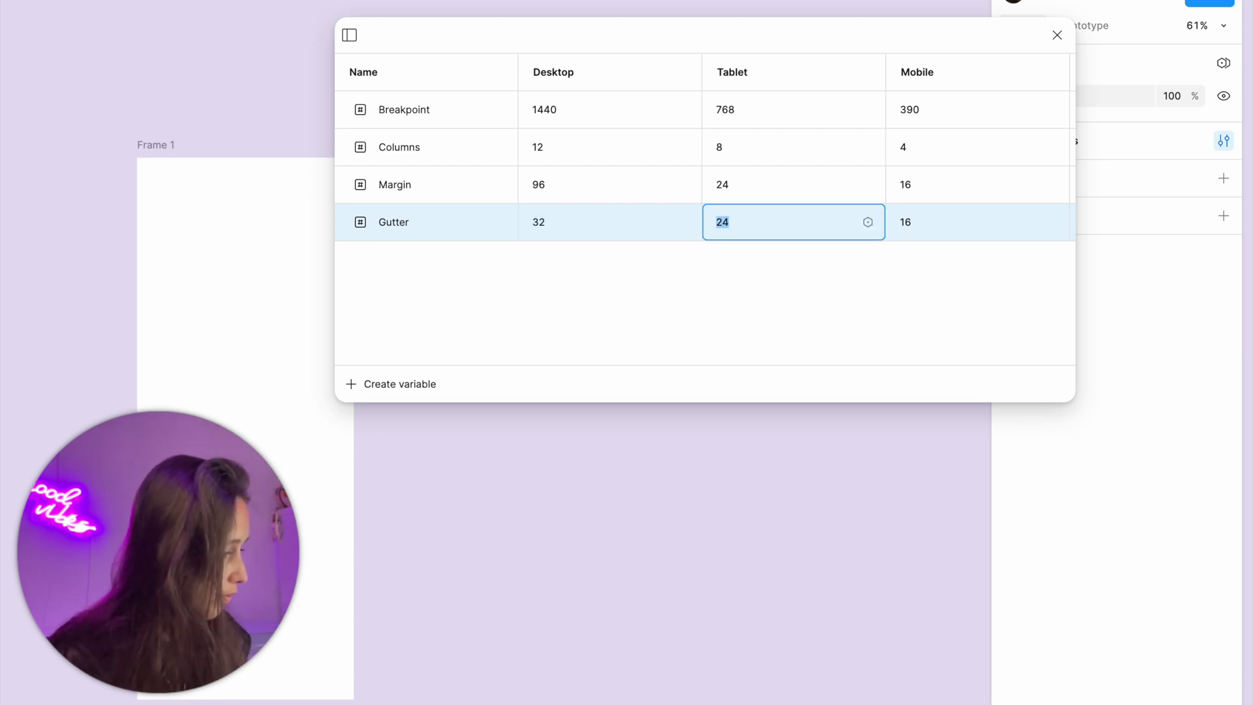
pyautogui.write('24')
pyautogui.press('Tab')
pyautogui.write('16')
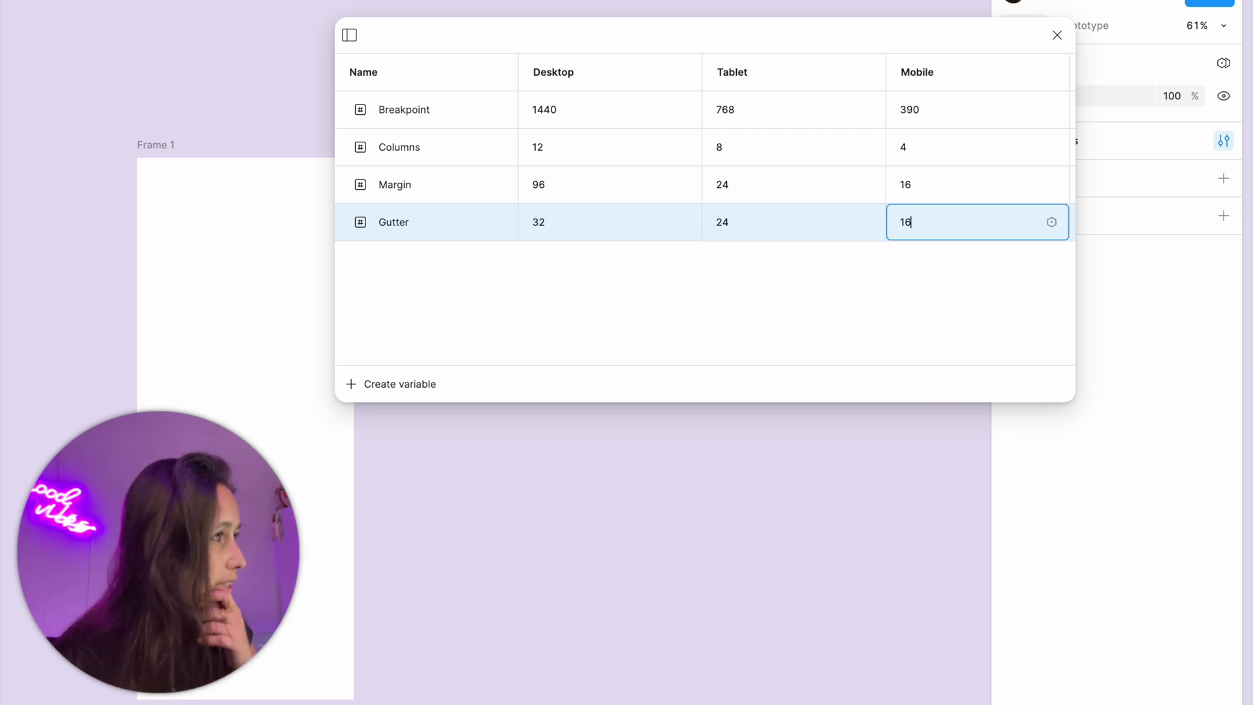
pyautogui.press('Return')
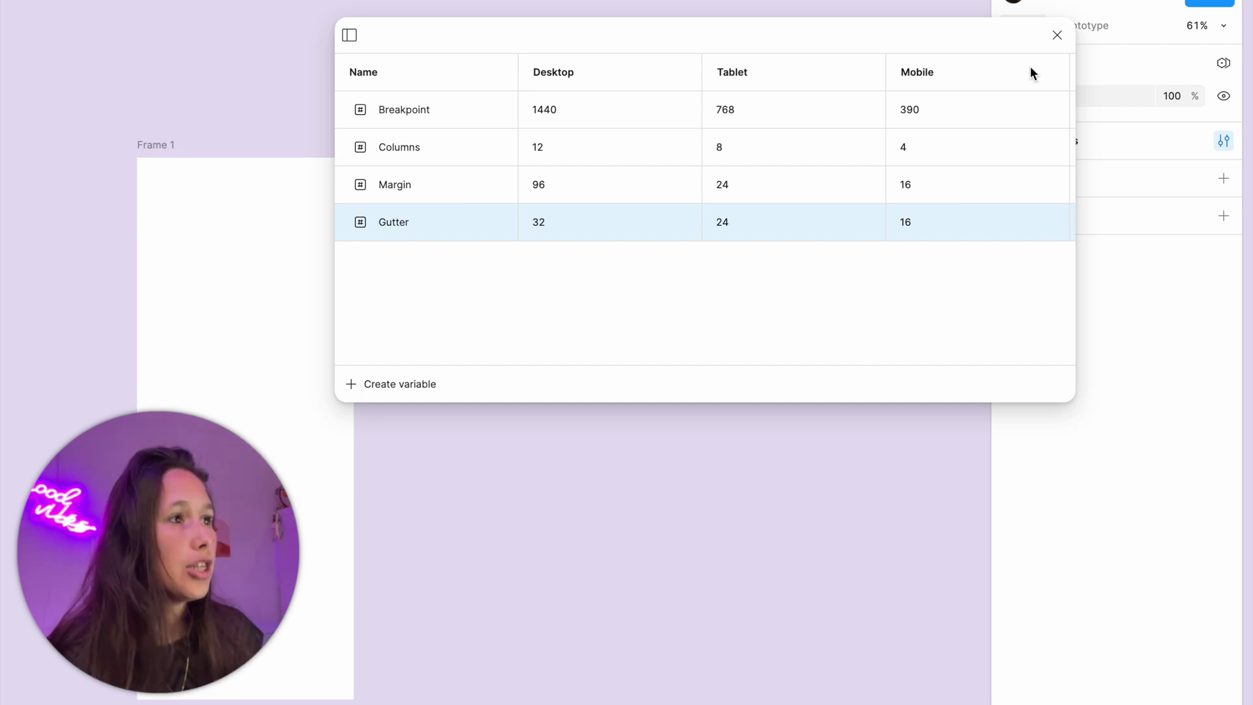
pyautogui.click(1057, 35)
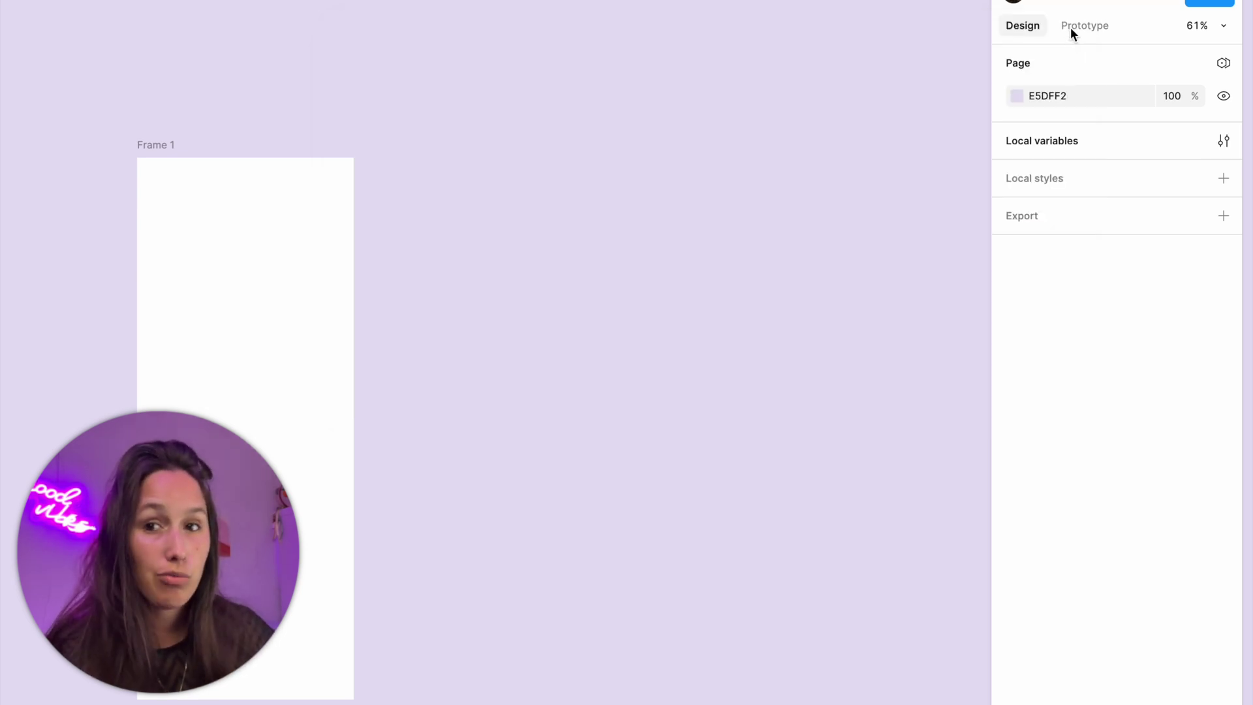
# Switch Frame 1's Collection 1 mode to Desktop and add a layout grid of the Columns type to it.
pyautogui.click(166, 145)
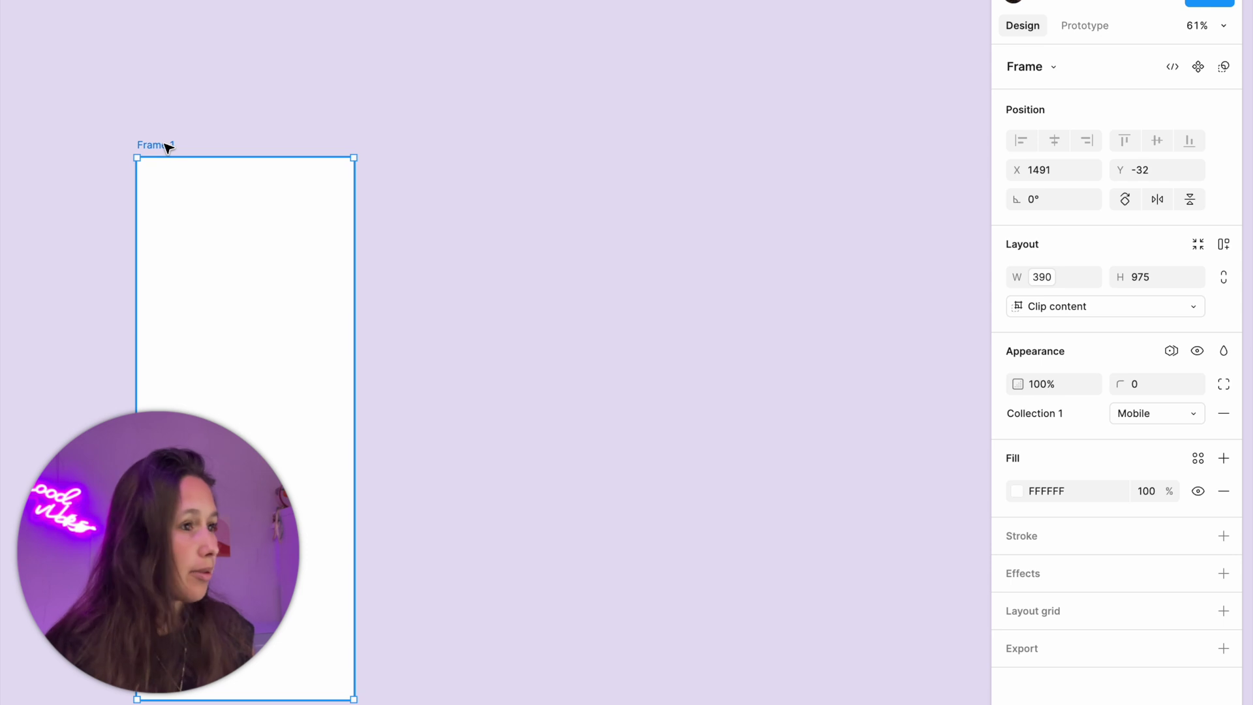
pyautogui.click(1165, 418)
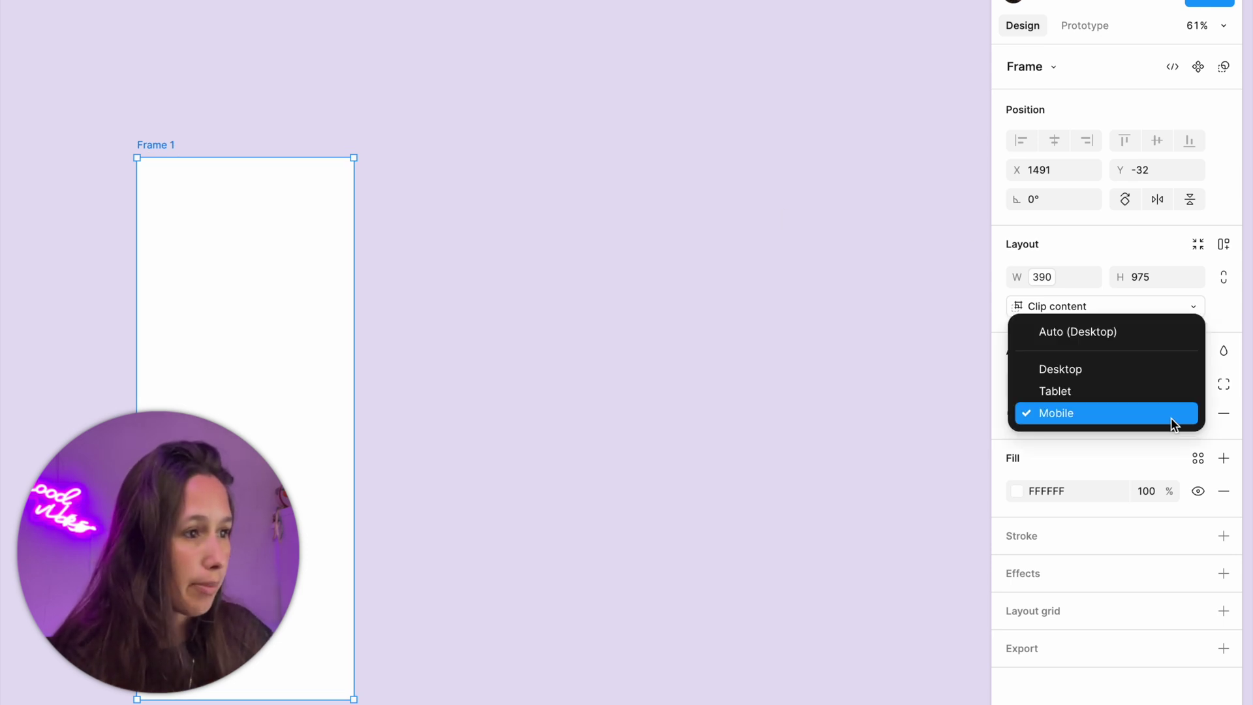
pyautogui.click(1153, 370)
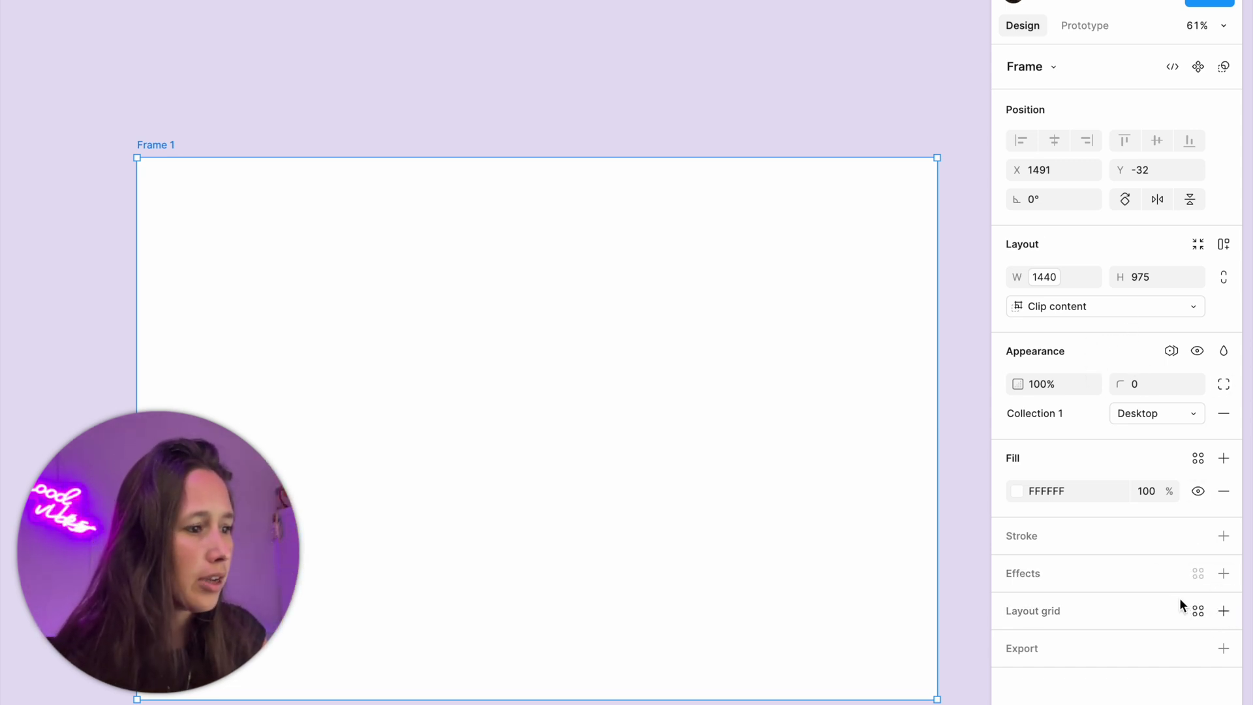
pyautogui.click(1223, 611)
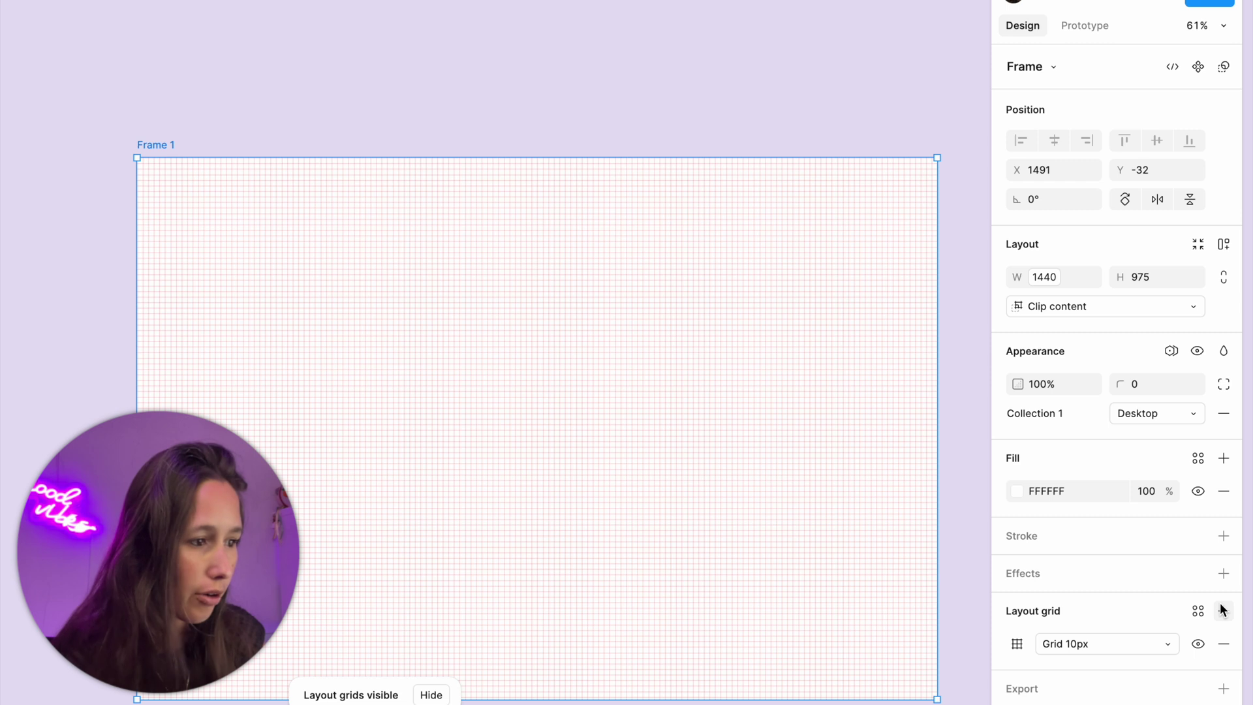
pyautogui.click(1125, 644)
pyautogui.click(1109, 666)
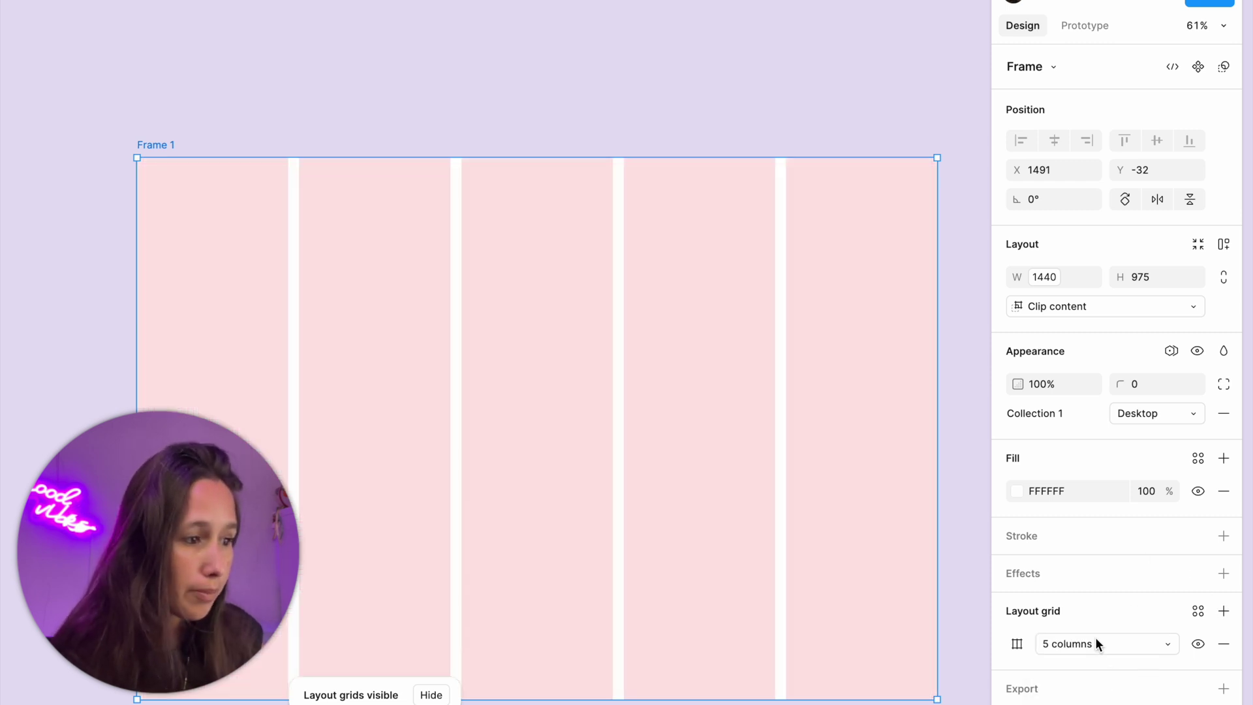
# Bind the column grid's count to the Columns variable.
pyautogui.click(1017, 644)
pyautogui.moveTo(925, 559); pyautogui.dragTo(933, 193)
pyautogui.click(923, 232)
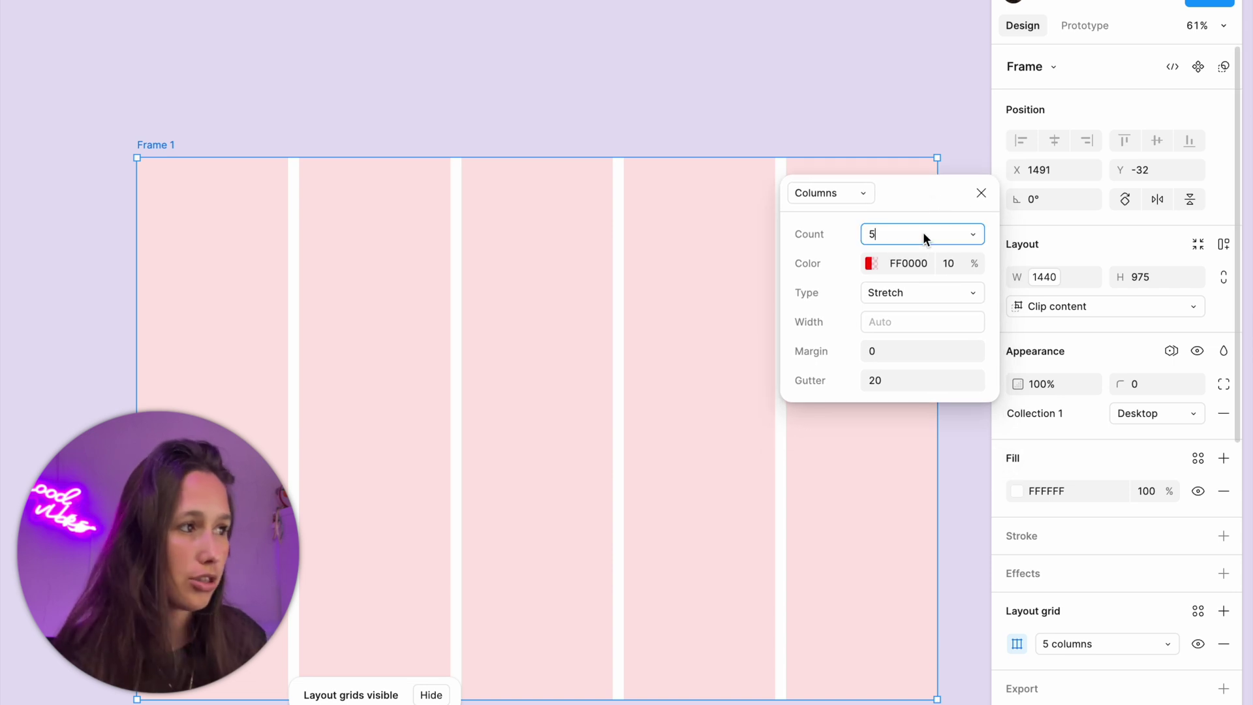
pyautogui.click(971, 234)
pyautogui.click(960, 424)
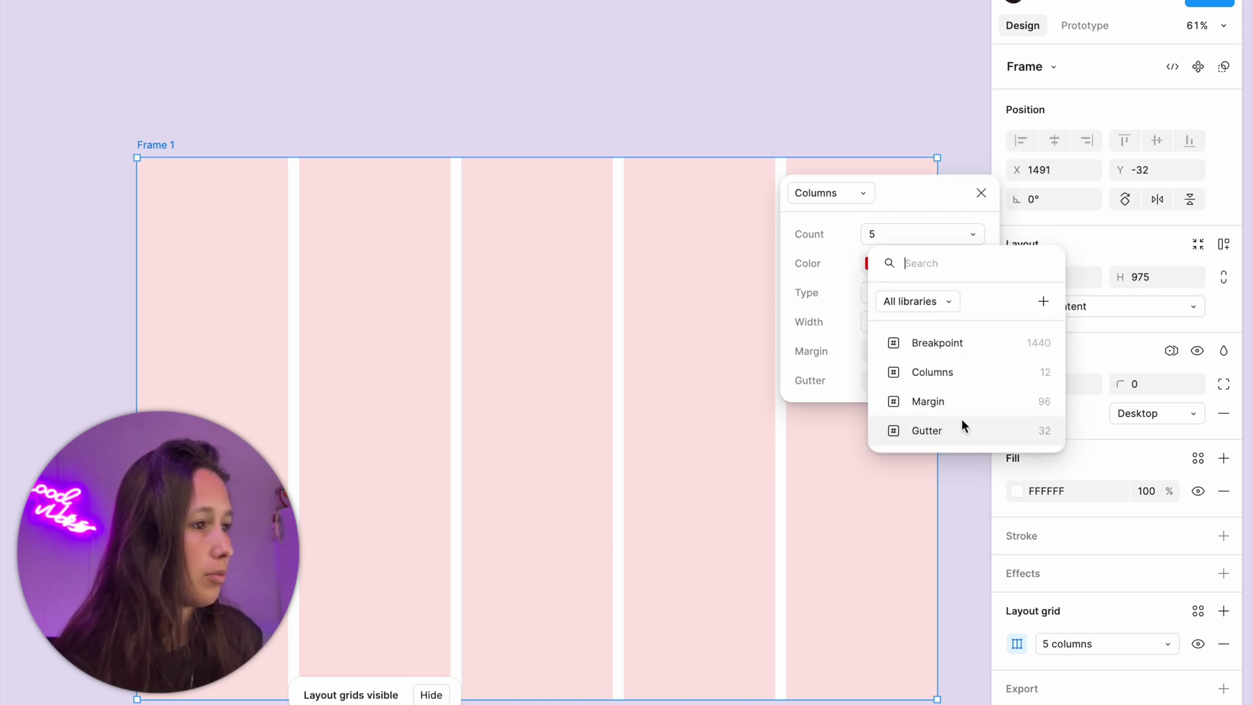
pyautogui.click(984, 378)
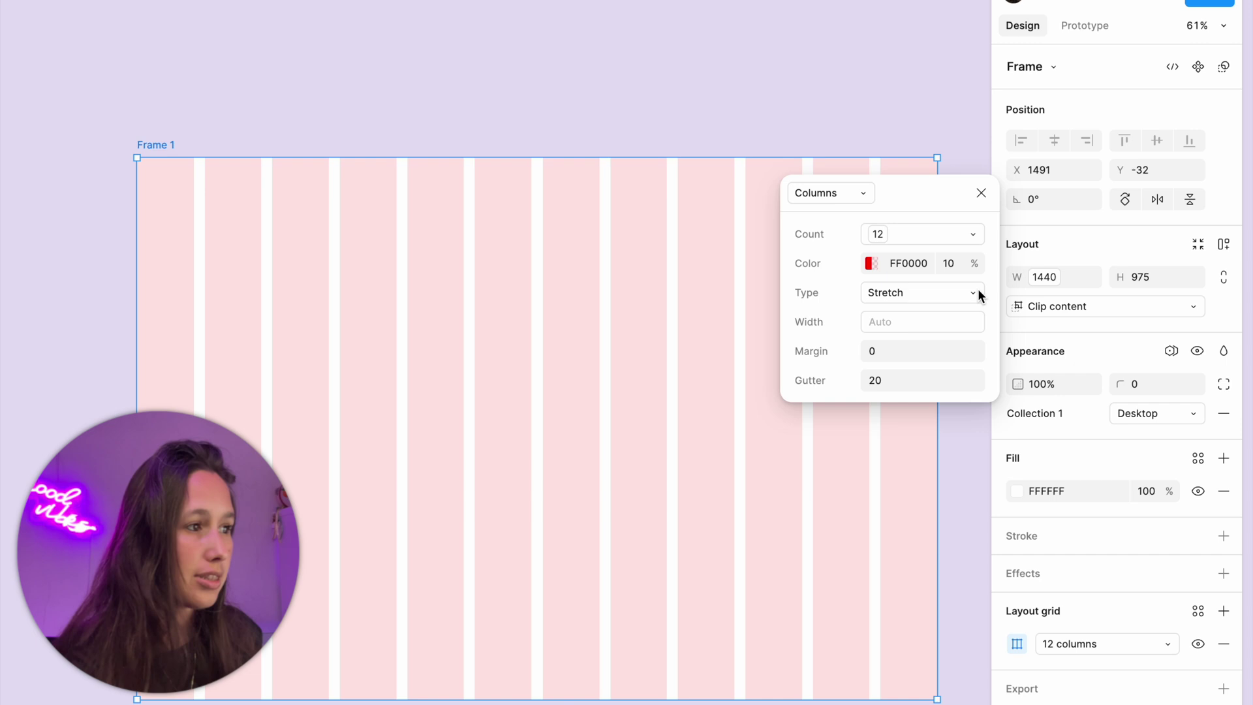
# Bind the column grid's margin to the Margin variable and its gutter to the Gutter variable.
pyautogui.click(973, 353)
pyautogui.click(953, 522)
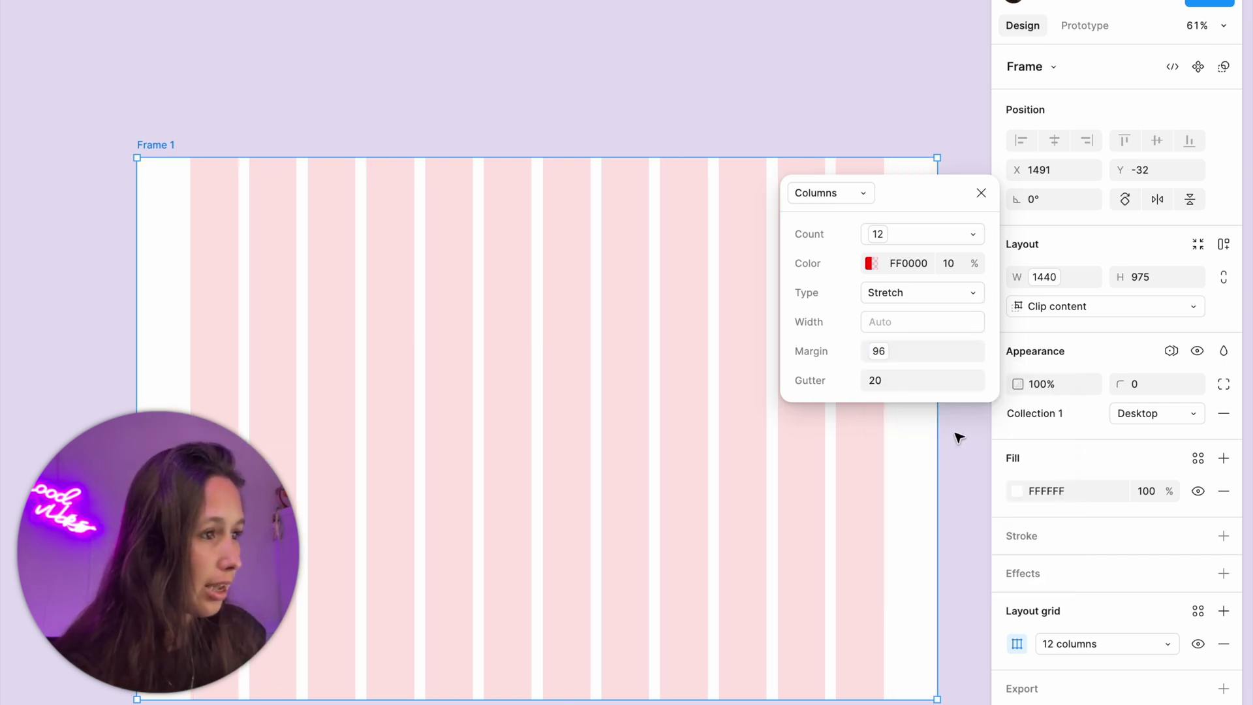
pyautogui.click(972, 380)
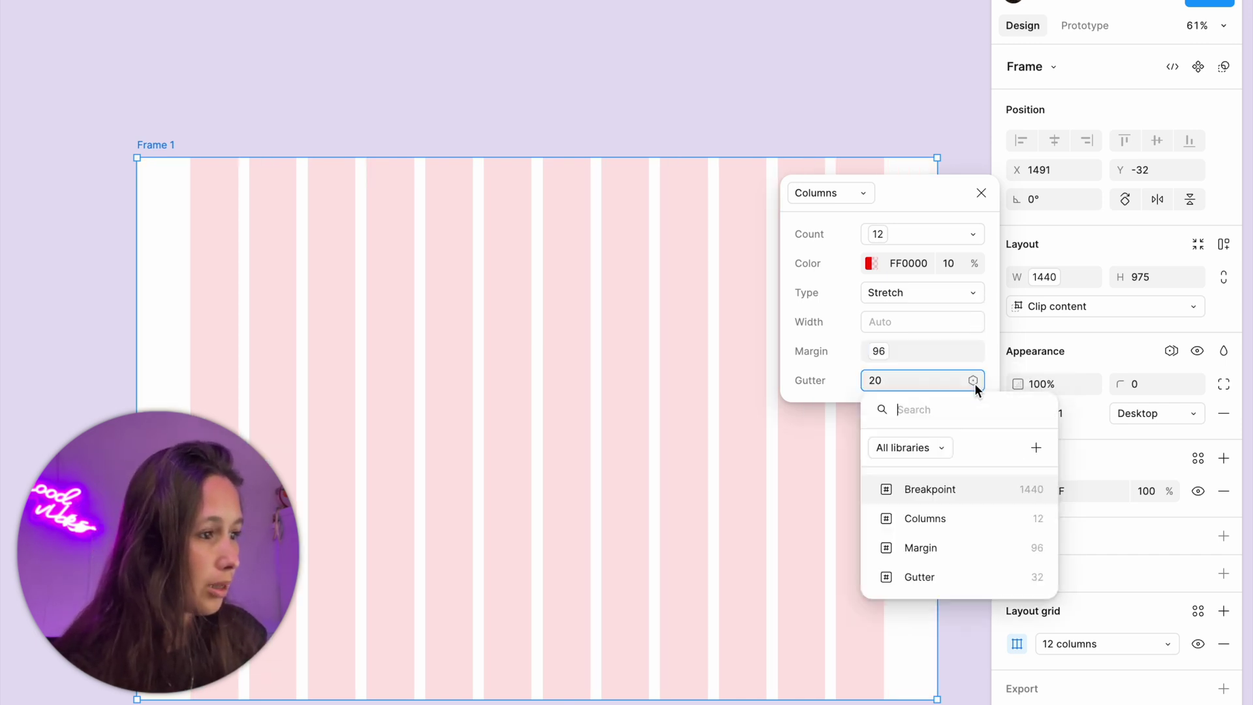
pyautogui.click(947, 577)
# Change the column grid's color to purple 7B00FF and close the grid settings.
pyautogui.click(871, 264)
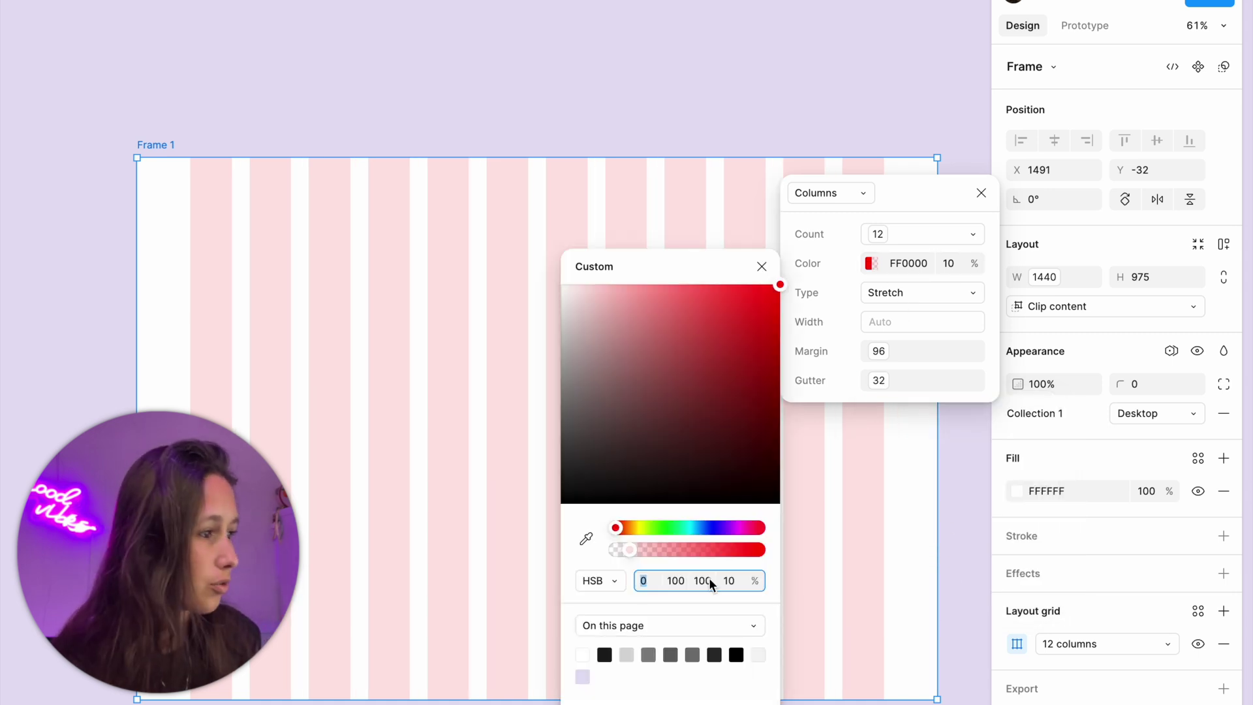
pyautogui.moveTo(712, 527); pyautogui.dragTo(723, 525)
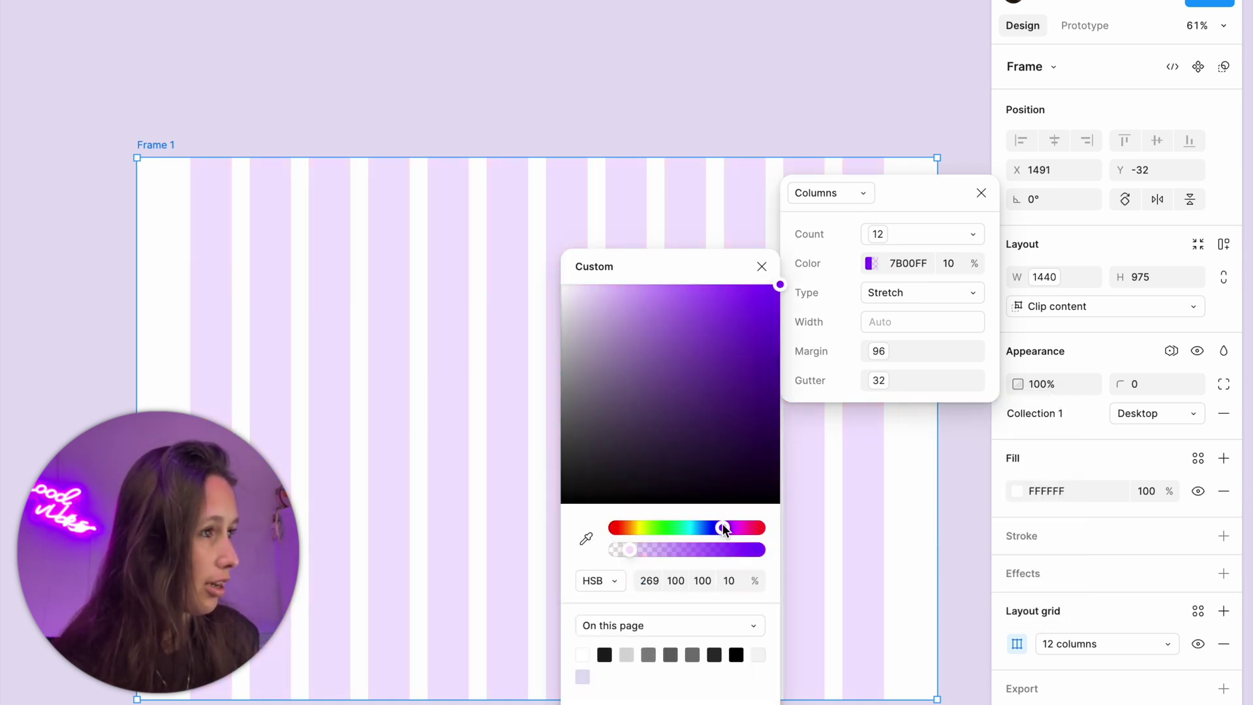
pyautogui.click(761, 266)
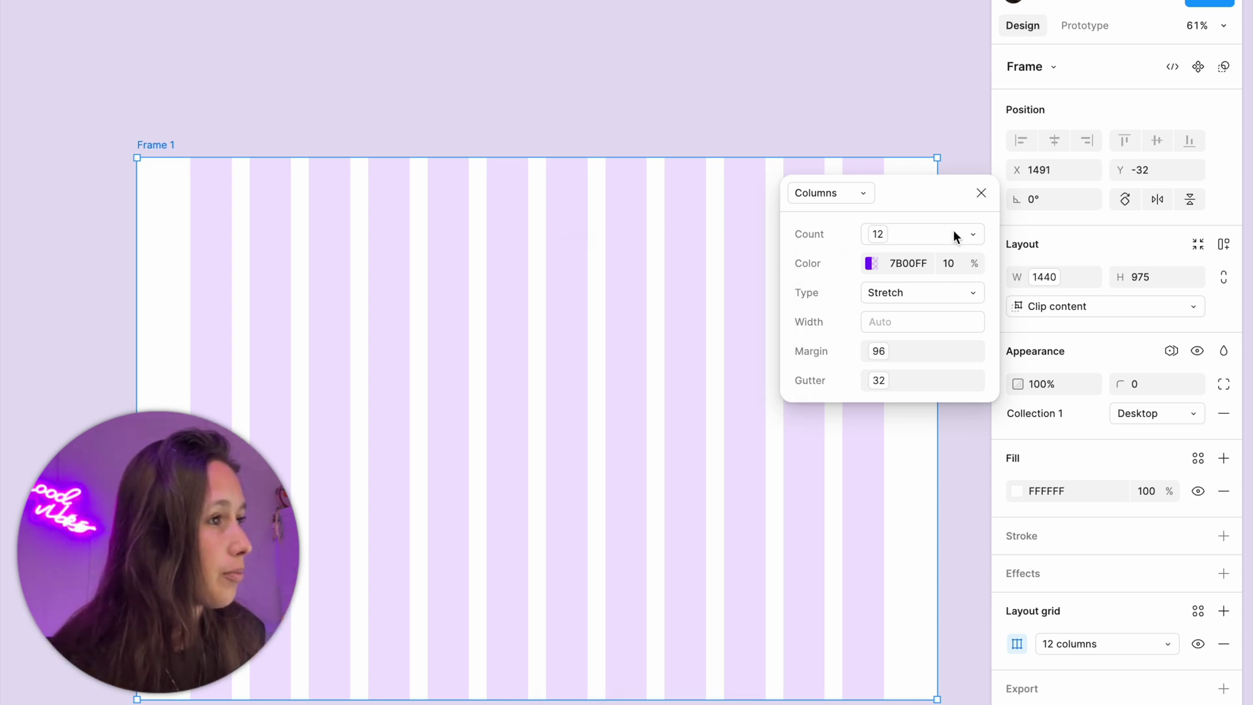
pyautogui.click(981, 192)
# Test the responsive grid by cycling Frame 1's Collection 1 mode through Tablet, Mobile, Desktop and Tablet, ending on Desktop.
pyautogui.click(864, 126)
pyautogui.moveTo(774, 145); pyautogui.dragTo(742, 51)
pyautogui.click(155, 52)
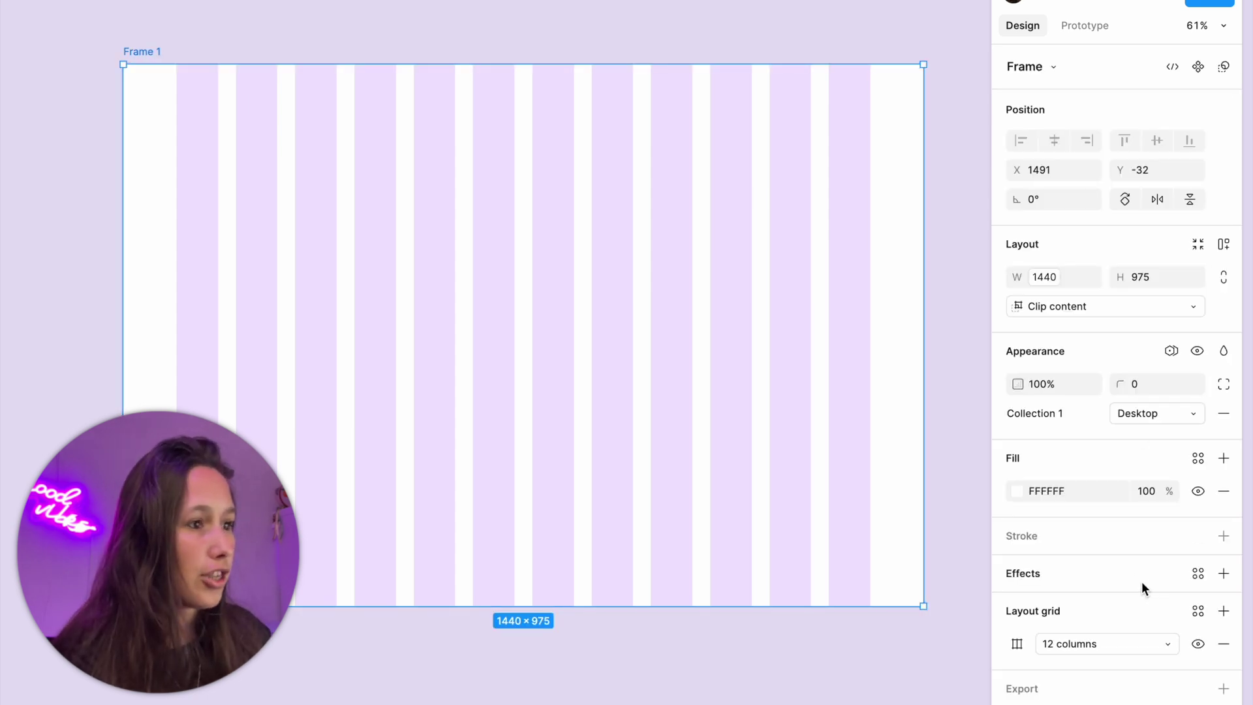
pyautogui.click(1149, 413)
pyautogui.click(1149, 440)
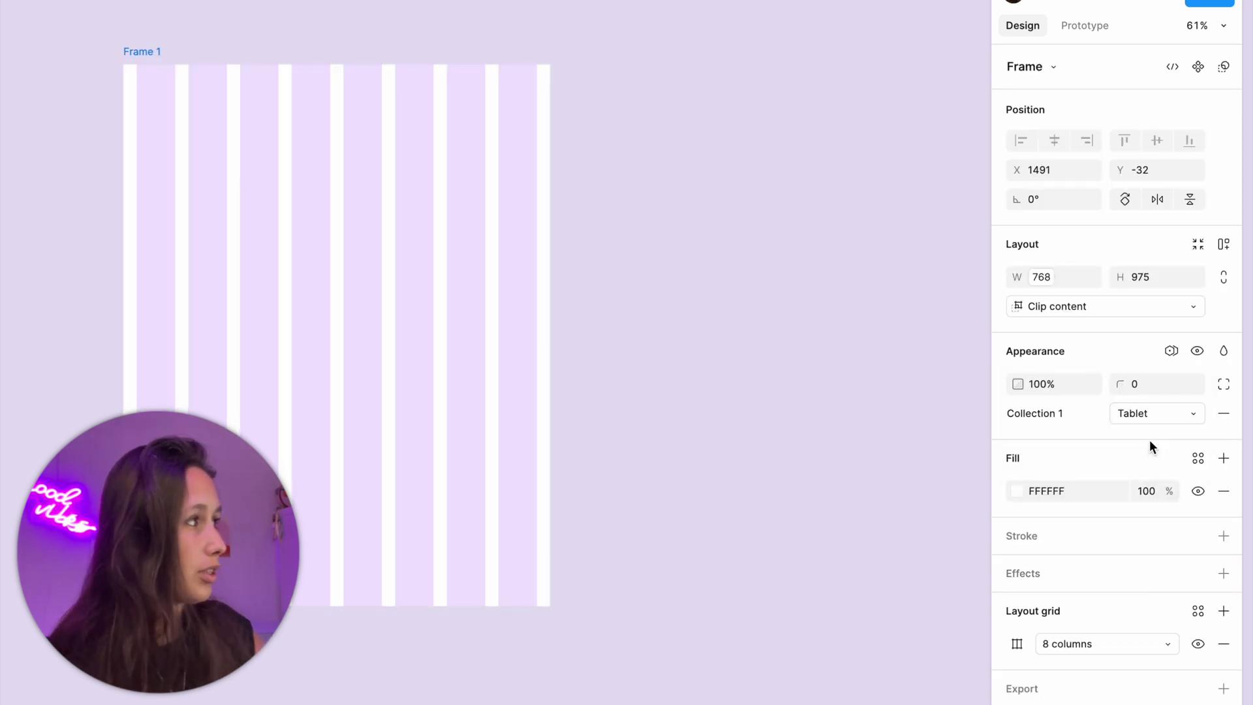
pyautogui.click(1145, 436)
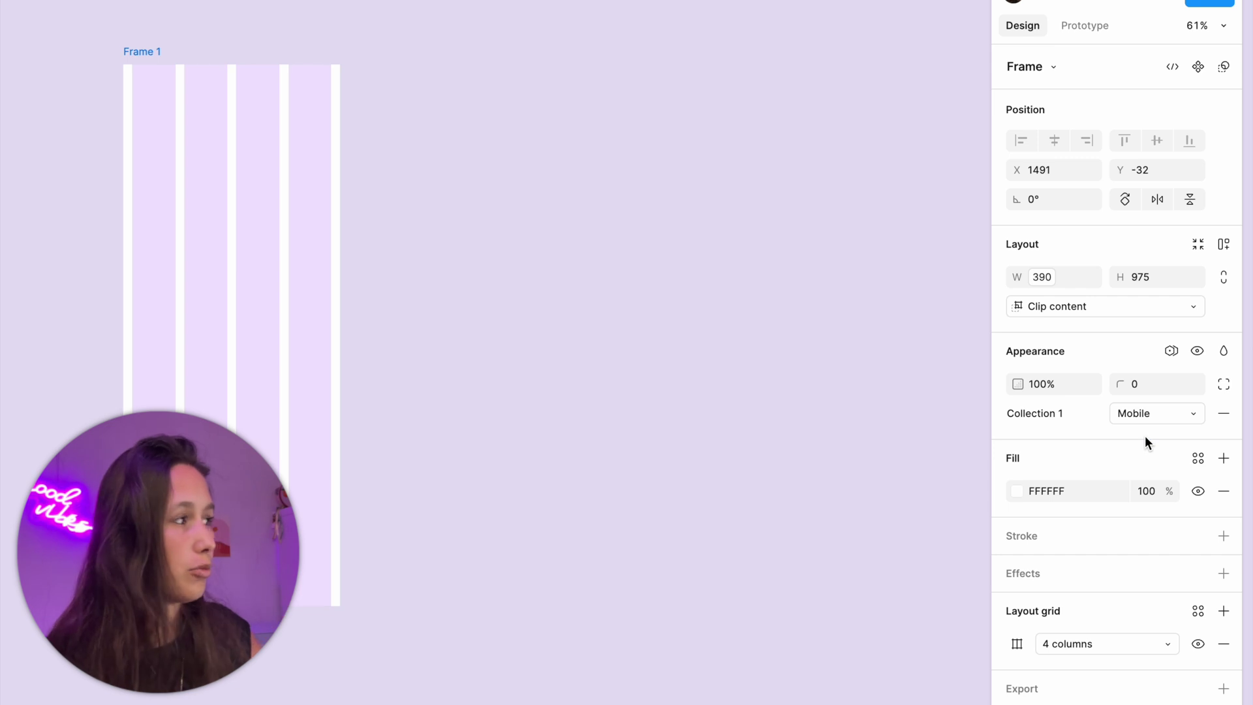
pyautogui.click(1148, 414)
pyautogui.click(1148, 368)
pyautogui.click(1161, 408)
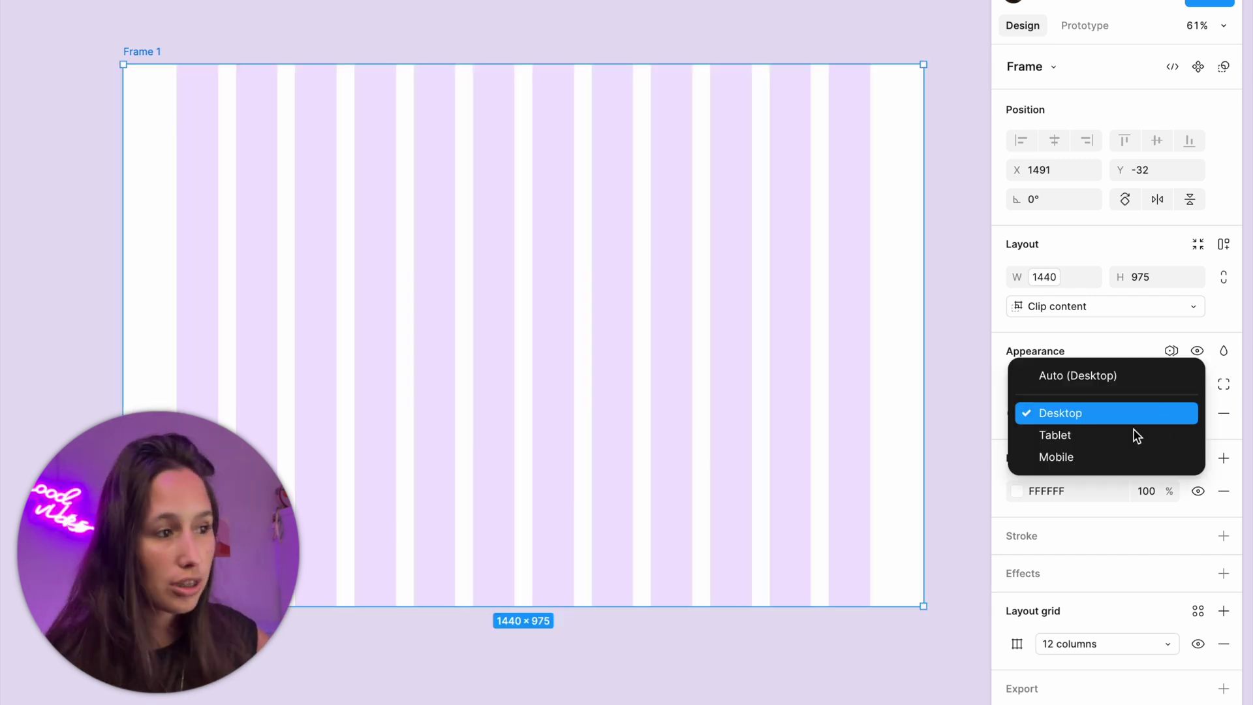
pyautogui.click(1133, 433)
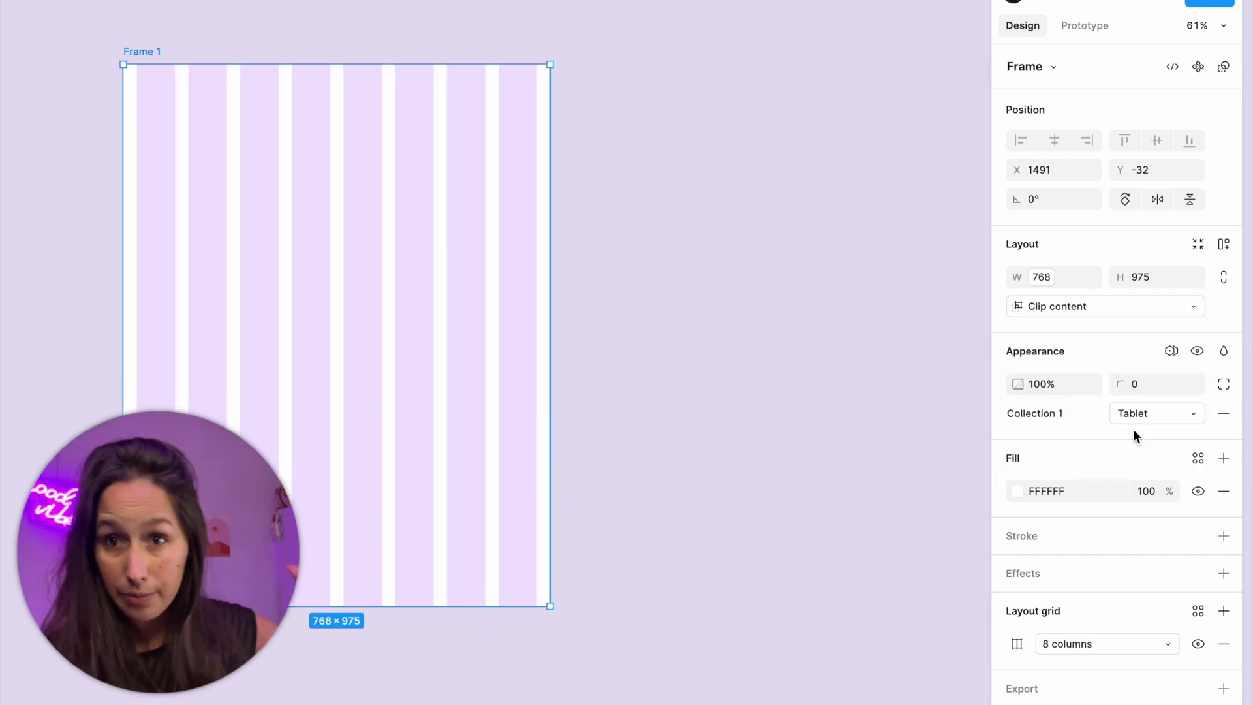
pyautogui.click(1133, 413)
pyautogui.click(1131, 394)
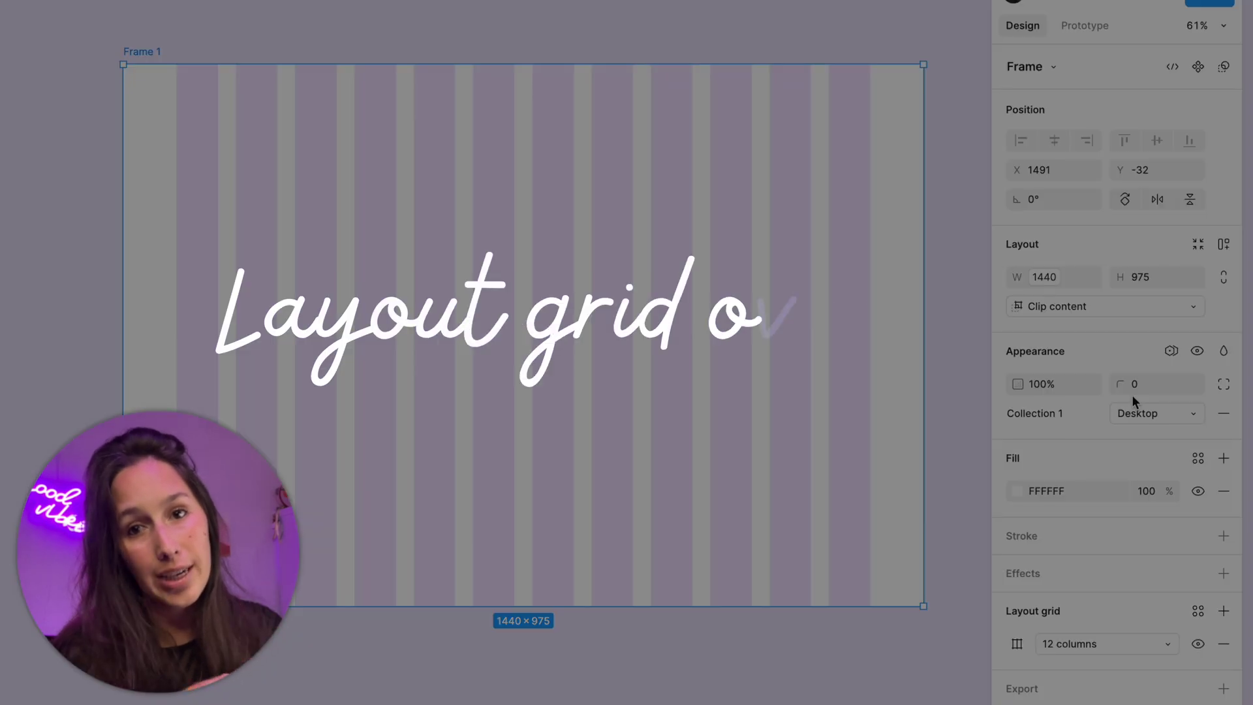
# Duplicate Frame 1 directly below itself and remove the layout grid from the copy.
pyautogui.scroll(-10, 252, 218)
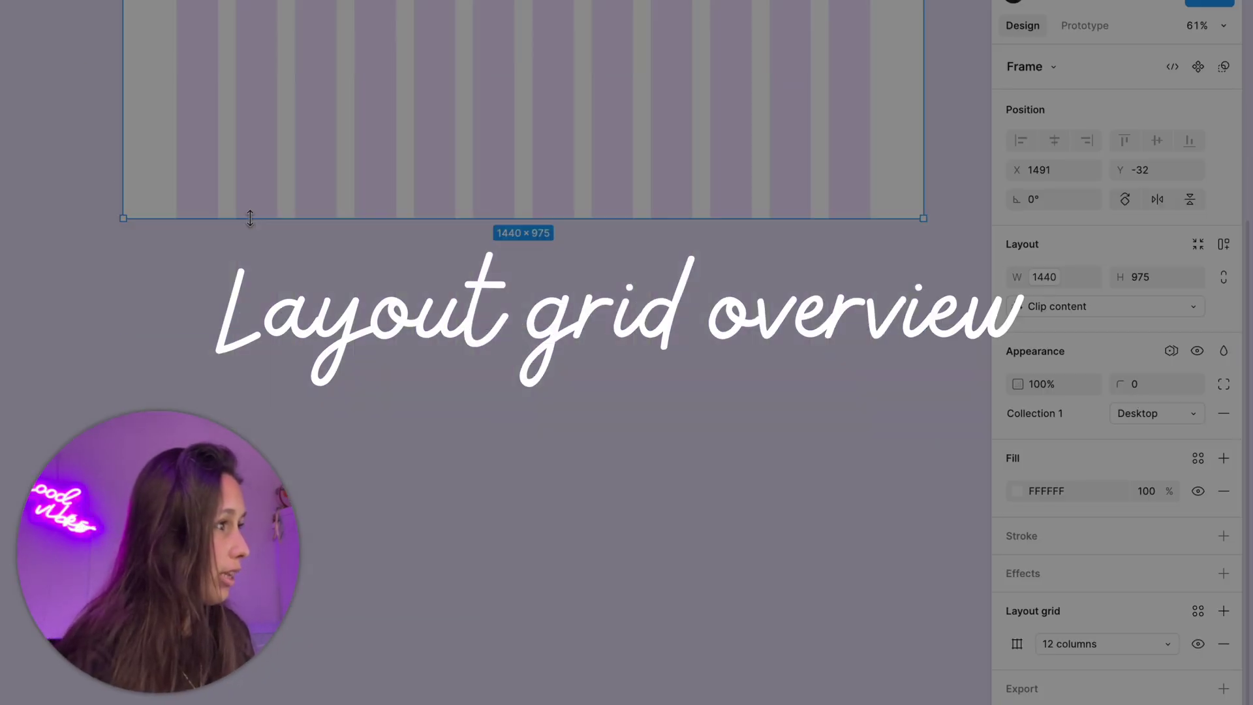
pyautogui.scroll(-5, 252, 216)
pyautogui.moveTo(388, 171); pyautogui.dragTo(457, 359)
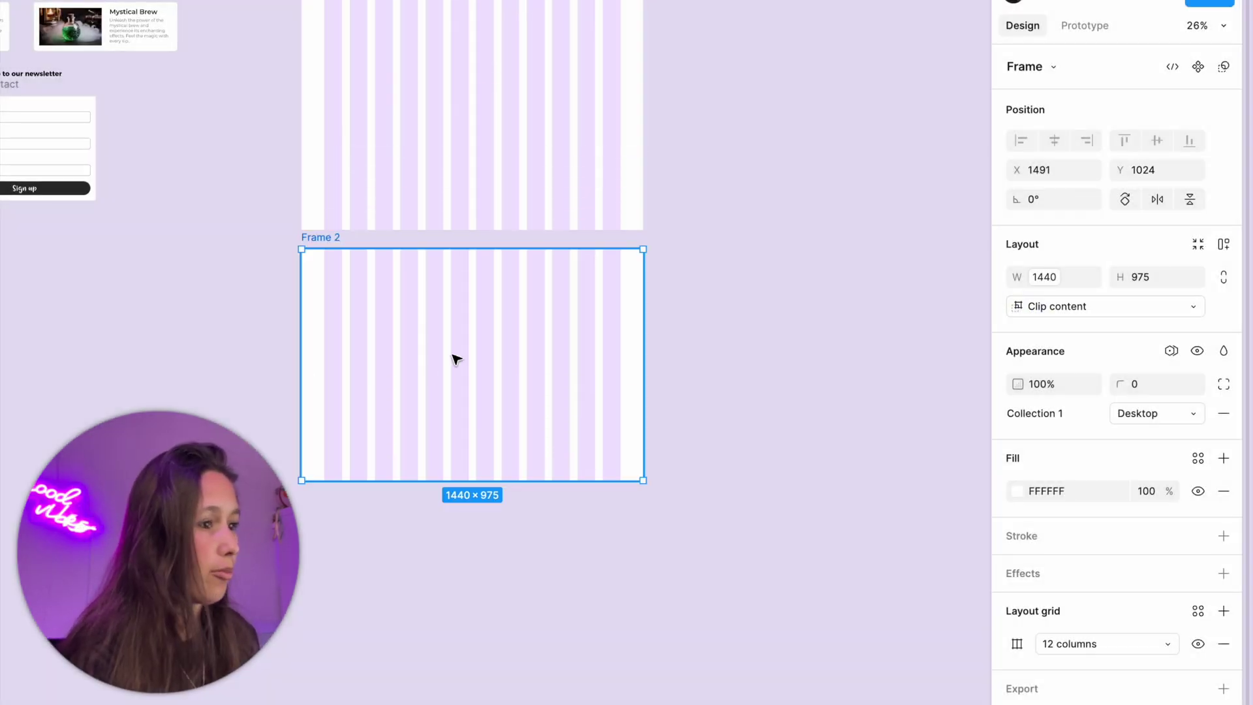
pyautogui.click(1220, 644)
pyautogui.press('Escape')
# Draw a rectangle about 288 × 168 in the upper part of Frame 1, spanning three grid columns exactly.
pyautogui.scroll(10, 376, 149)
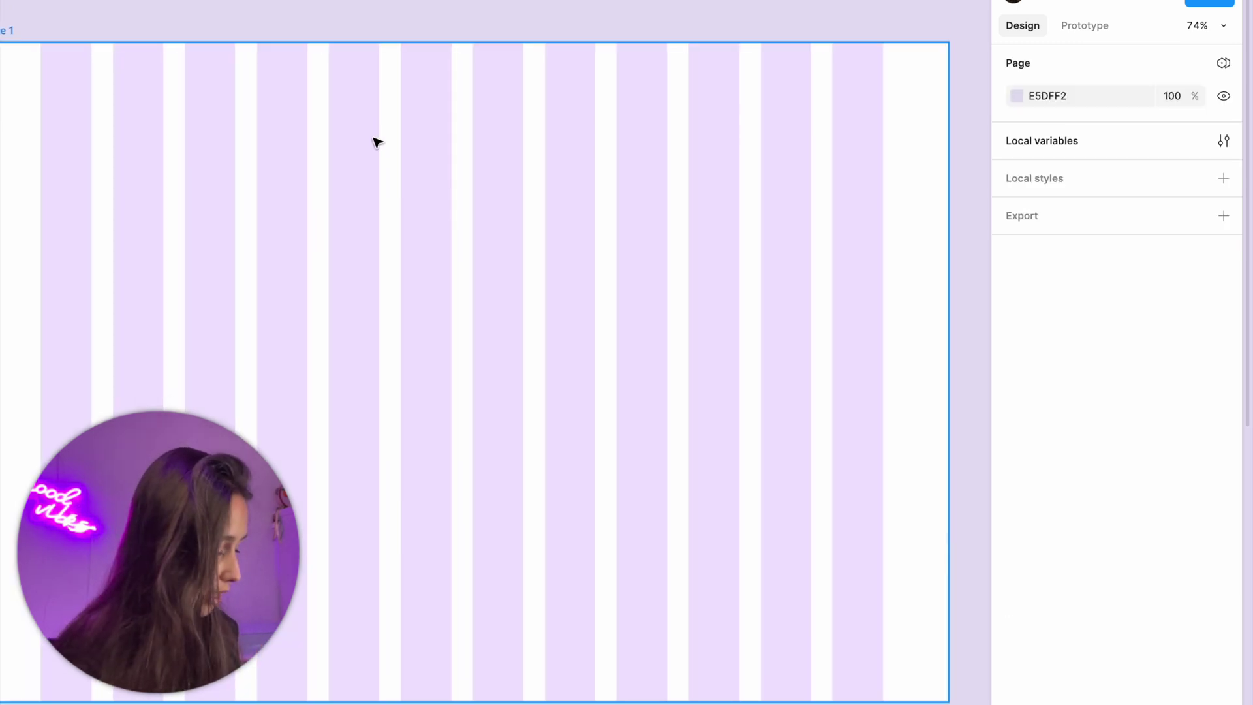
pyautogui.press('r')
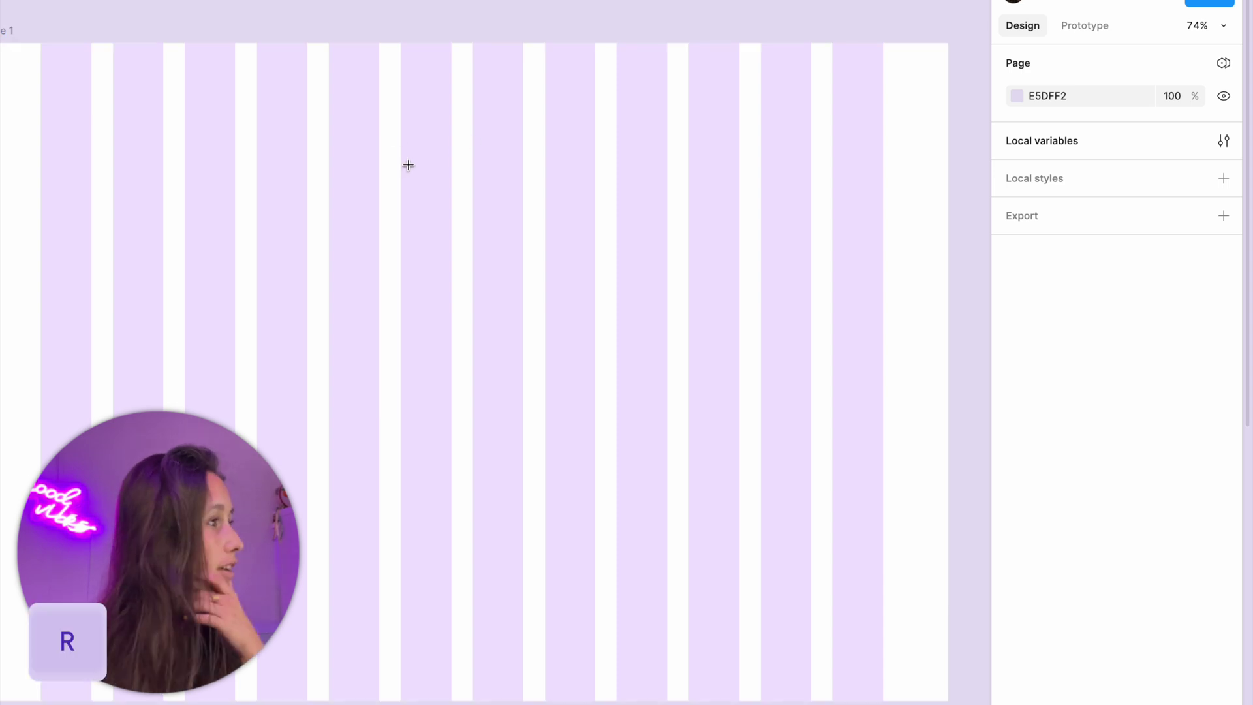
pyautogui.moveTo(405, 165)
pyautogui.mouseDown()
pyautogui.moveTo(605, 261)
pyautogui.moveTo(595, 265)
pyautogui.moveTo(668, 273)
pyautogui.moveTo(594, 278)
pyautogui.mouseUp()
pyautogui.moveTo(406, 233); pyautogui.dragTo(402, 231)
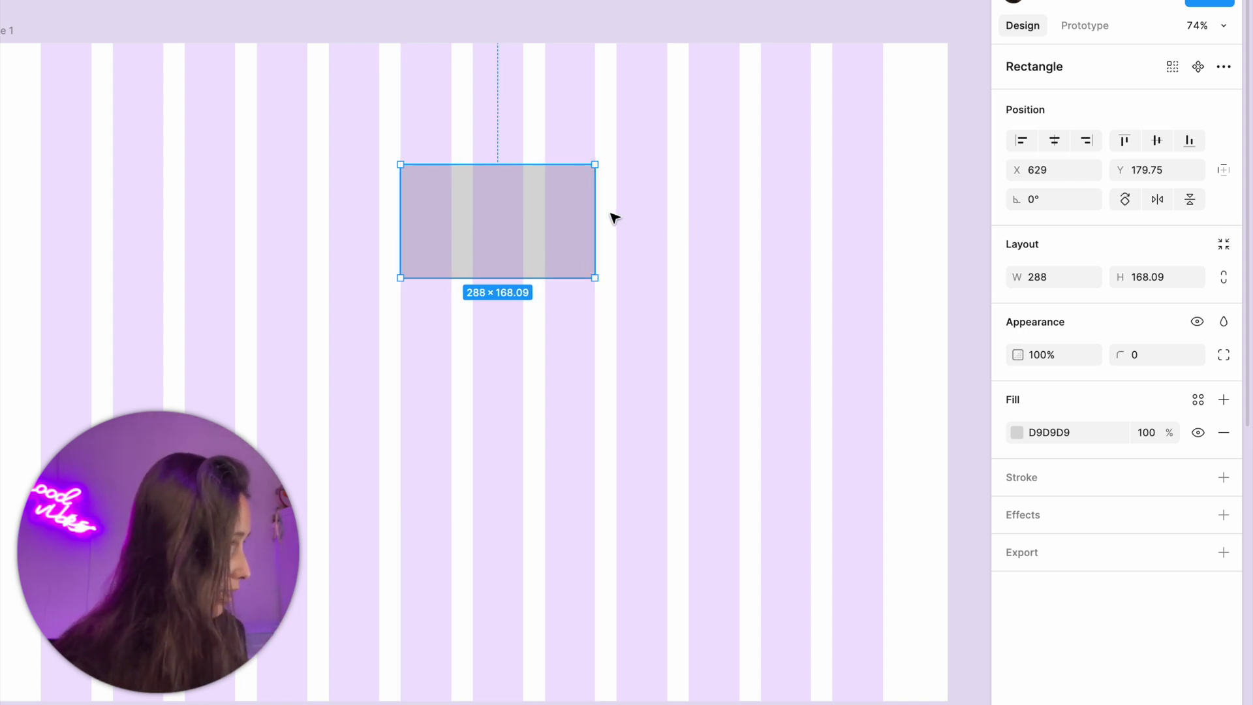
# Paste a copy of the rectangle into Frame 2 at the same position.
pyautogui.scroll(-10, 615, 225)
pyautogui.hotkey('ctrl', 'v')
pyautogui.scroll(-3, 584, 326)
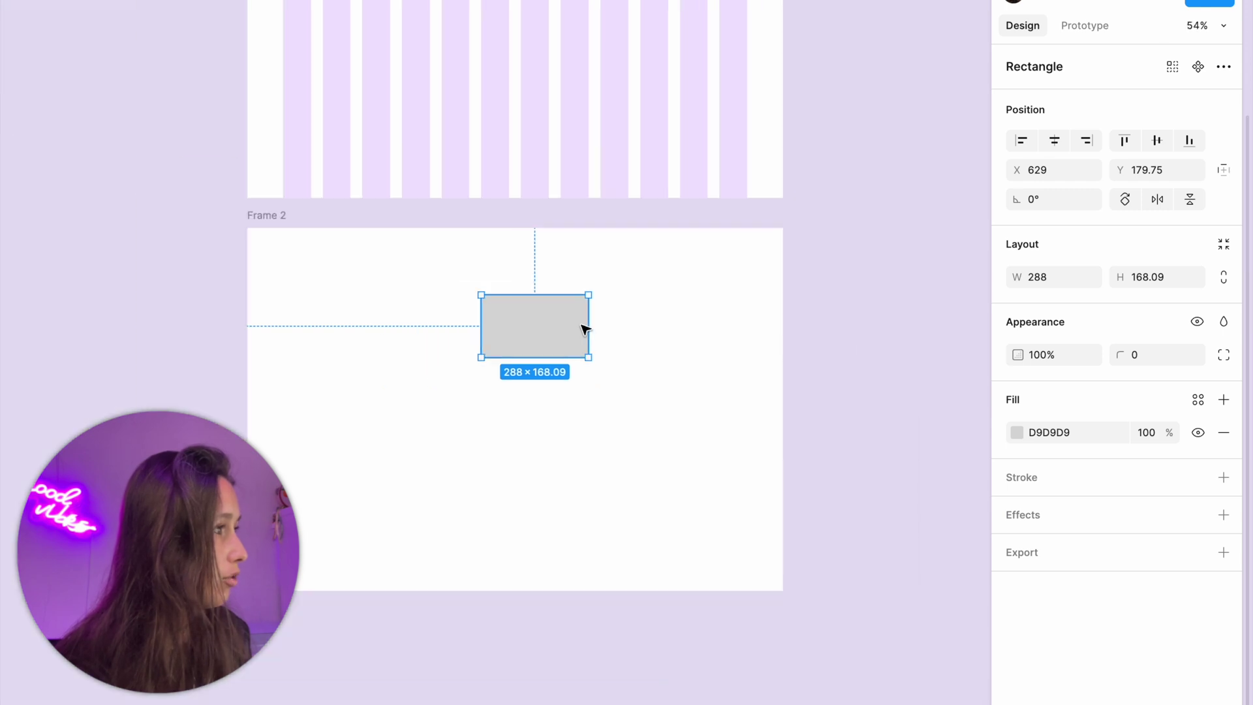
# Select Frame 1 and Frame 2 together and widen both to about 1495.
pyautogui.scroll(-5, 585, 326)
pyautogui.click(749, 294)
pyautogui.scroll(1, 780, 374)
pyautogui.moveTo(750, 39); pyautogui.dragTo(864, 461)
pyautogui.scroll(1, 803, 353)
pyautogui.moveTo(801, 339); pyautogui.dragTo(817, 376)
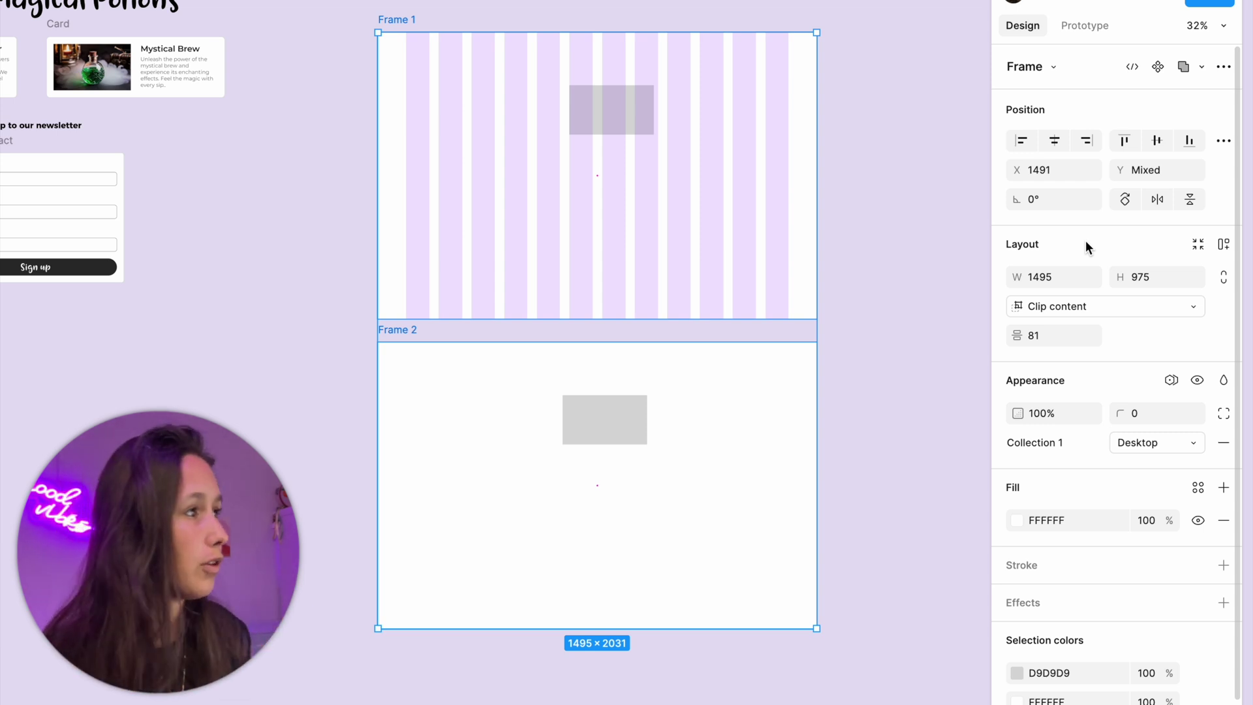
# Widen the rectangle in Frame 1 to about 302 so its edge meets the third column's edge.
pyautogui.click(631, 121)
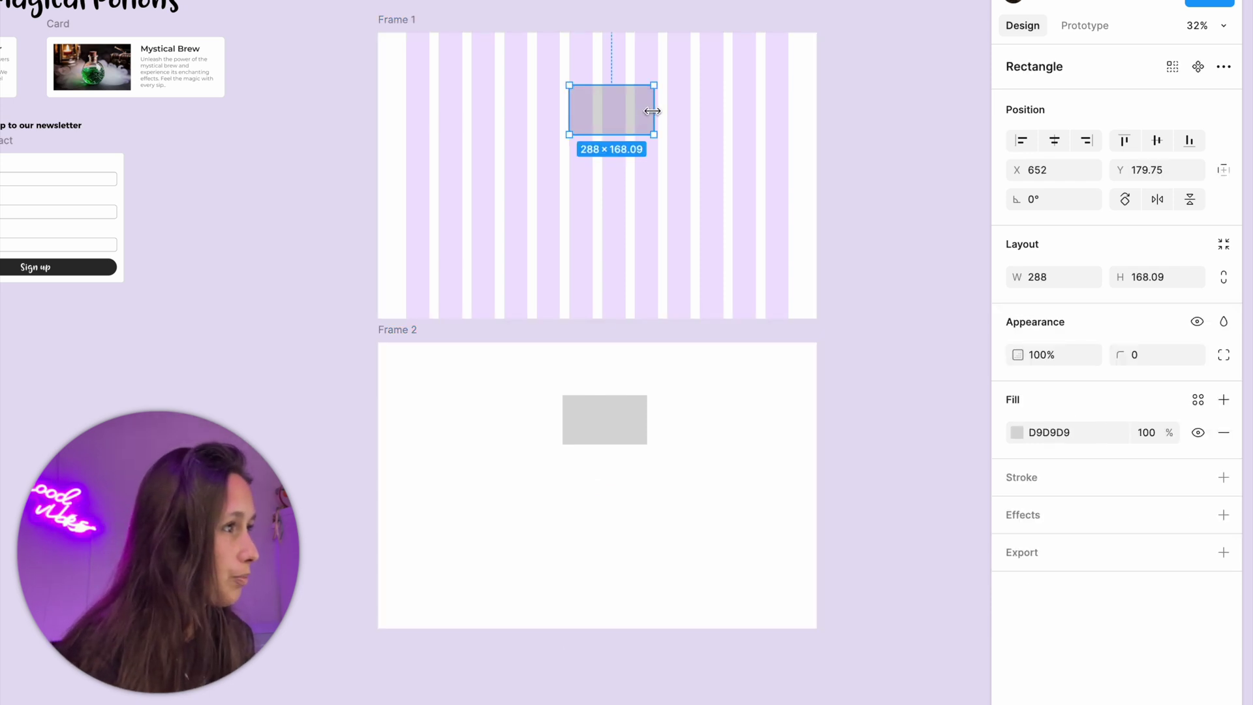
pyautogui.moveTo(656, 112); pyautogui.dragTo(663, 131)
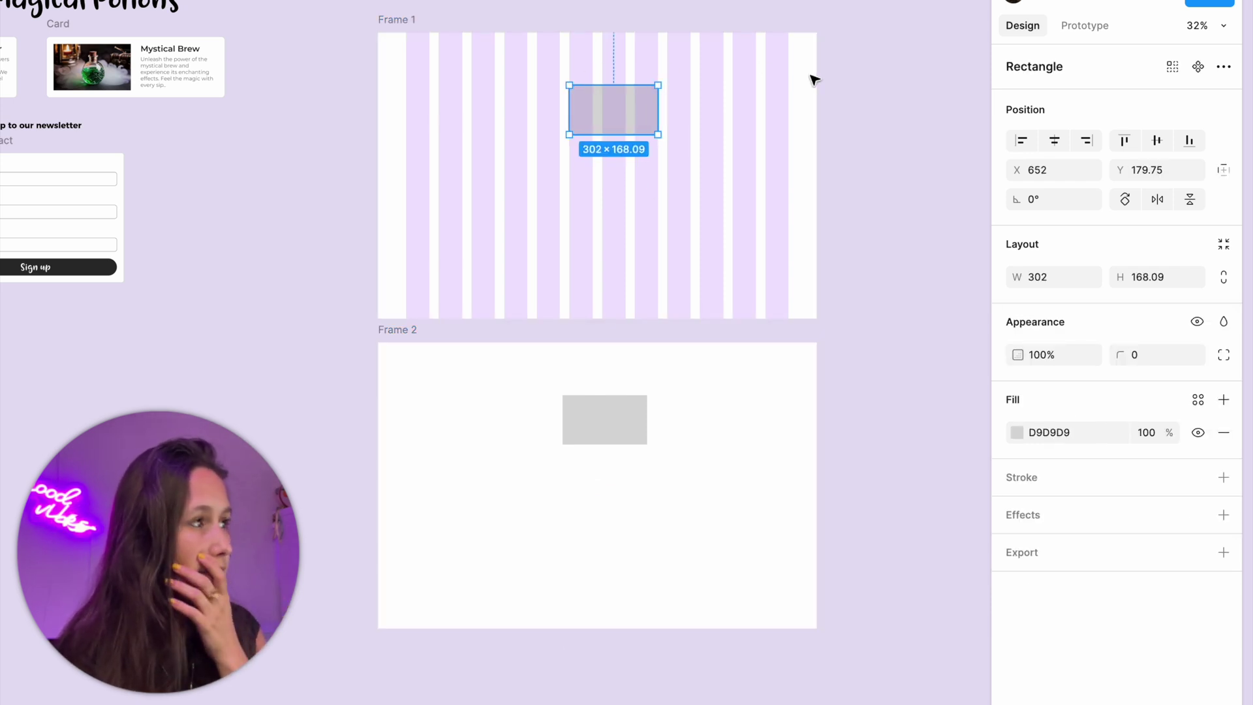
# Set the horizontal constraint of the rectangle in Frame 1 and the rectangle in Frame 2 to Left and right.
pyautogui.click(1225, 170)
pyautogui.click(934, 210)
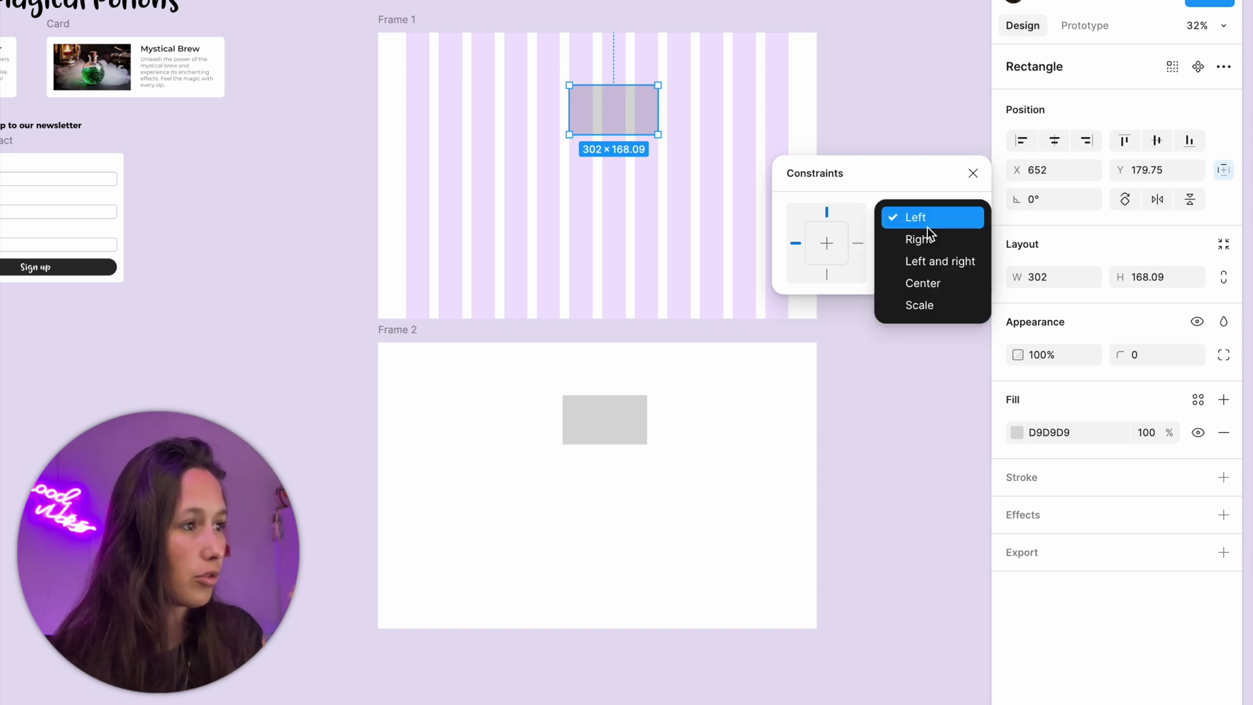
pyautogui.click(923, 256)
pyautogui.click(625, 426)
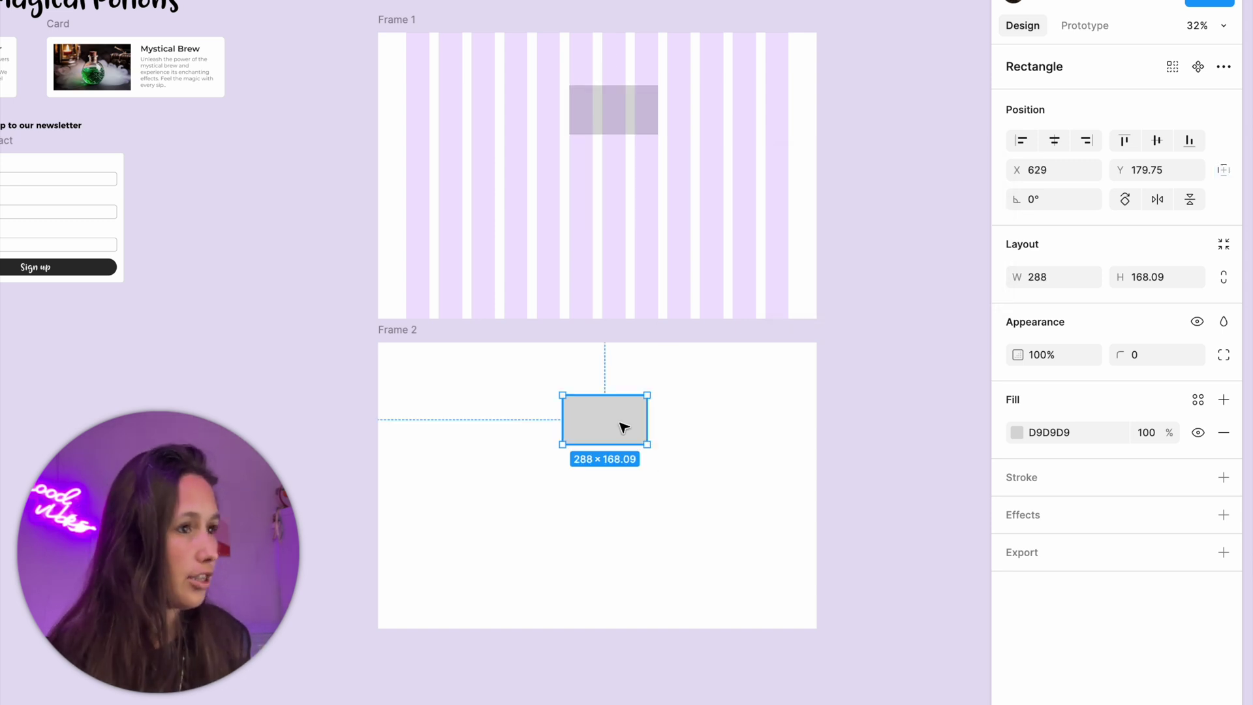
pyautogui.click(1223, 171)
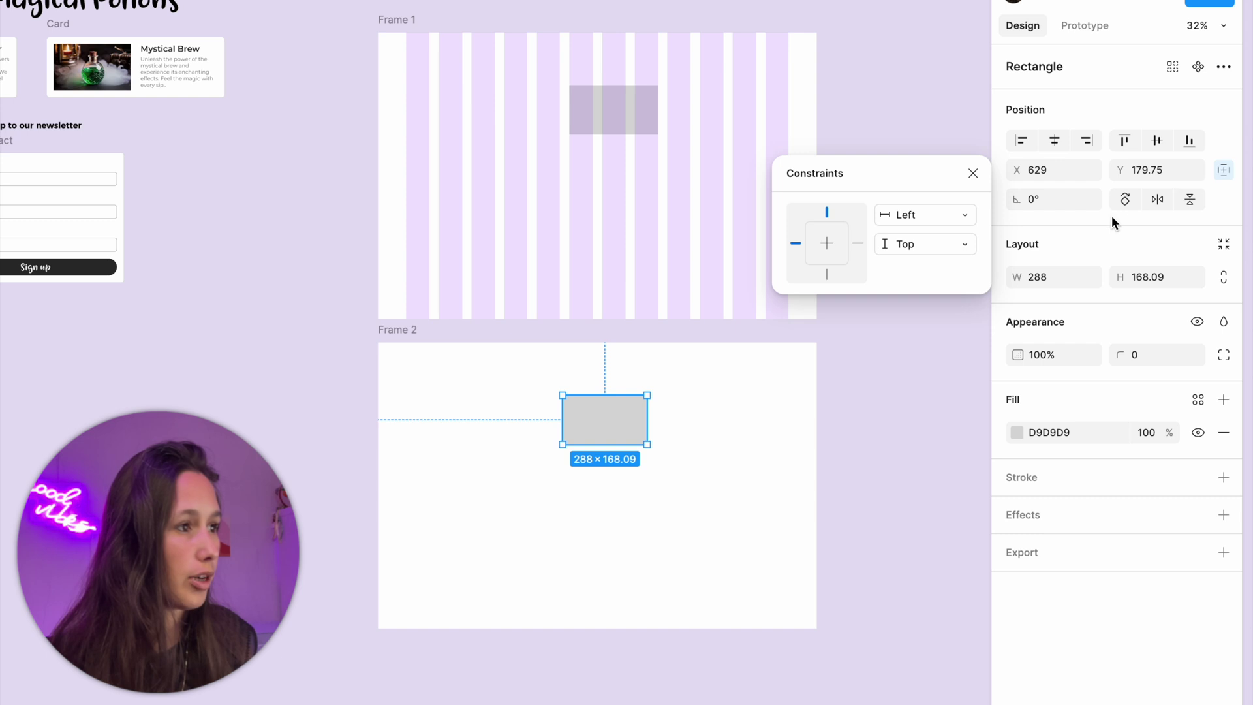
pyautogui.click(907, 212)
pyautogui.click(911, 259)
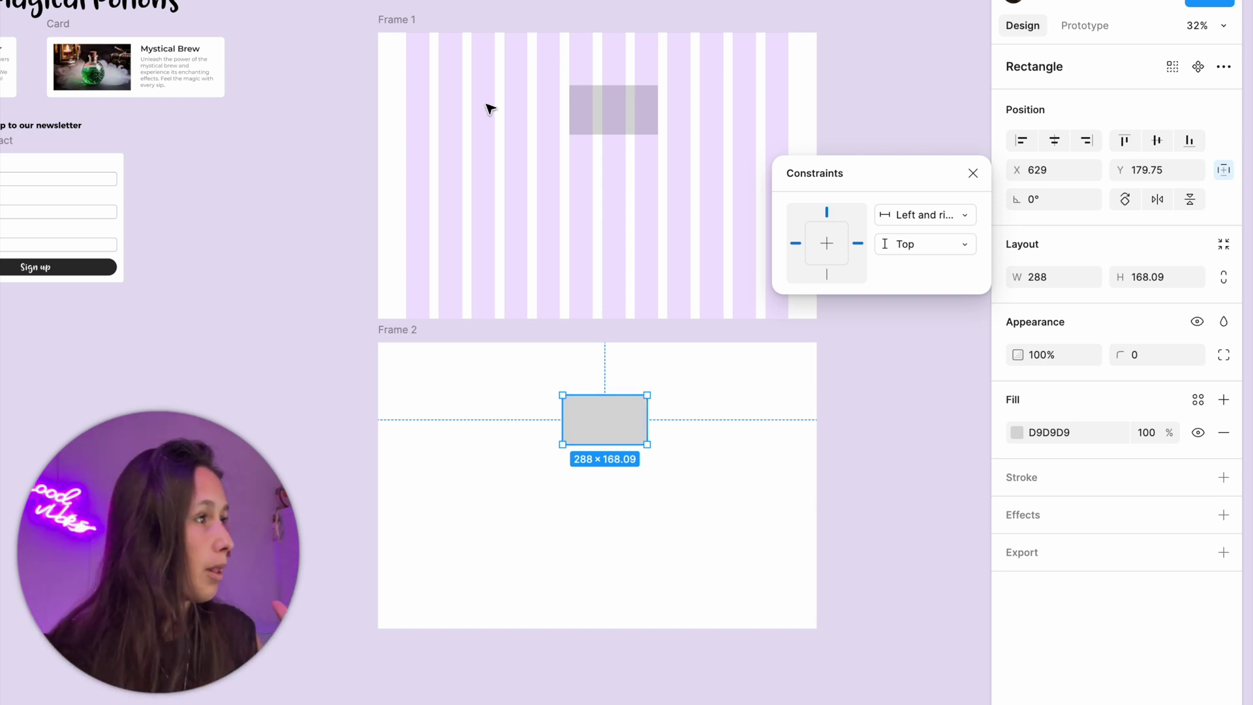
# Narrow the Frame 1 rectangle to about 254 and widen it back to 302 at the third column's edge.
pyautogui.click(595, 98)
pyautogui.scroll(5, 594, 86)
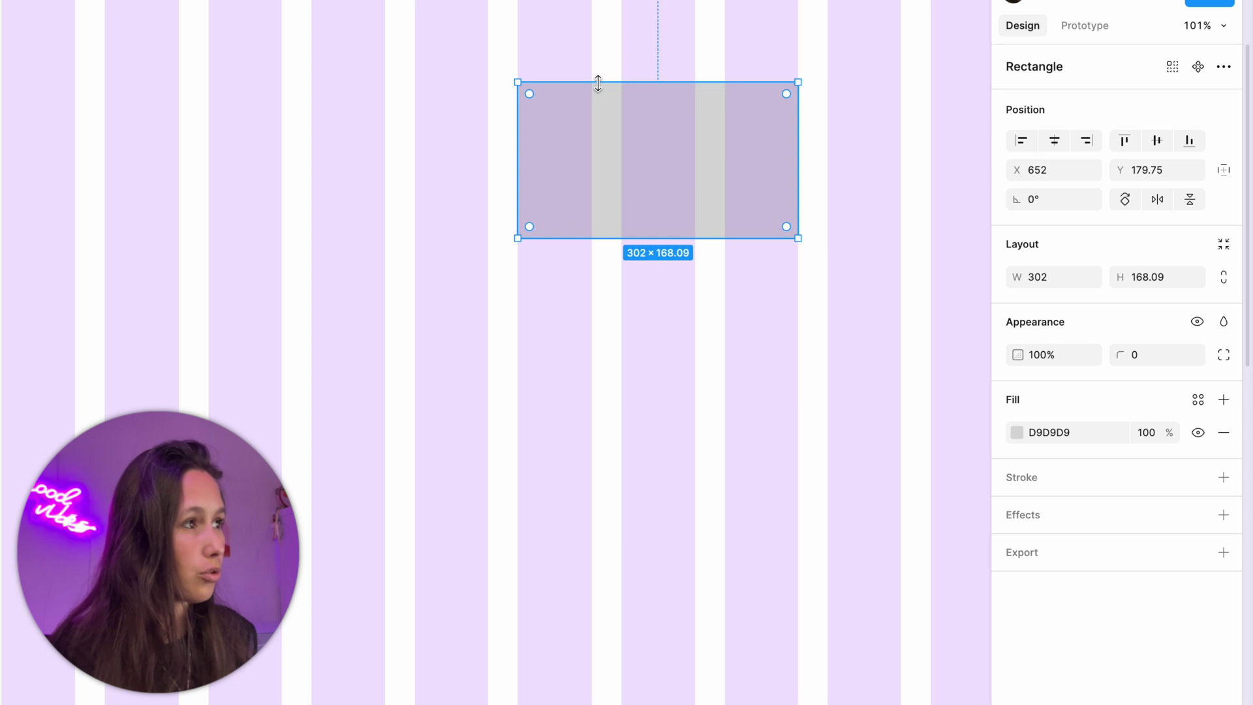
pyautogui.moveTo(798, 131); pyautogui.dragTo(754, 133)
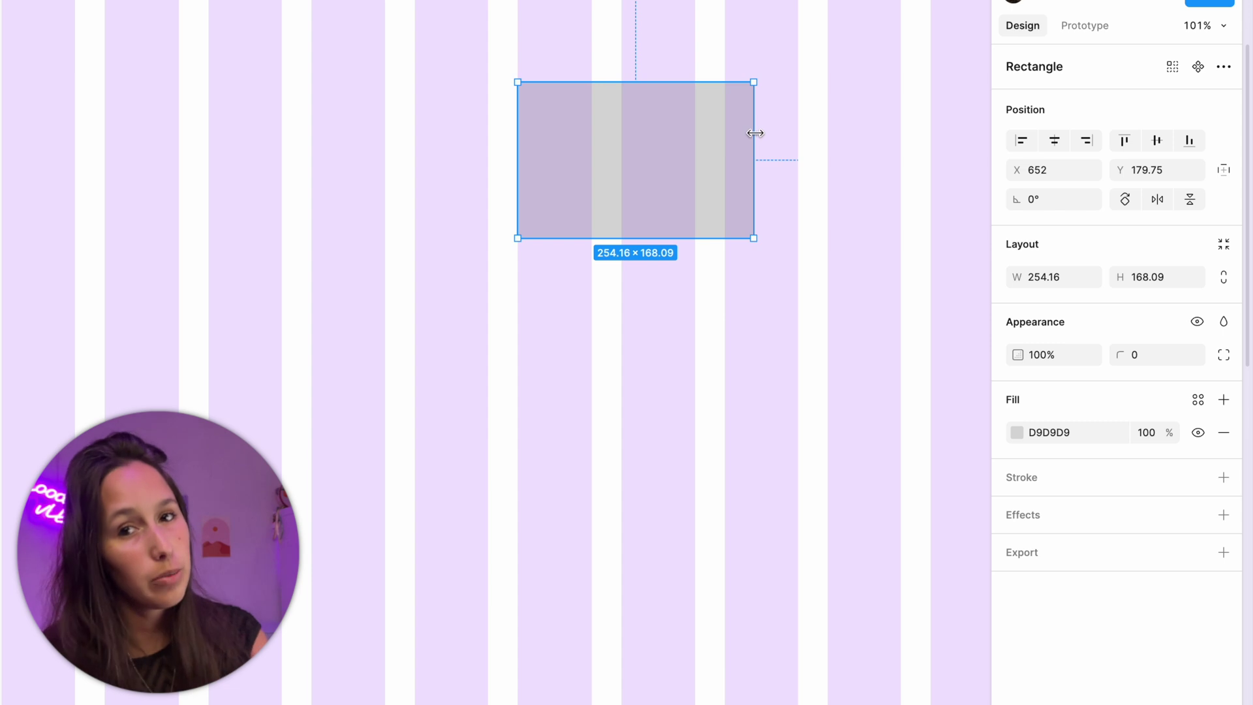
pyautogui.moveTo(755, 133); pyautogui.dragTo(803, 129)
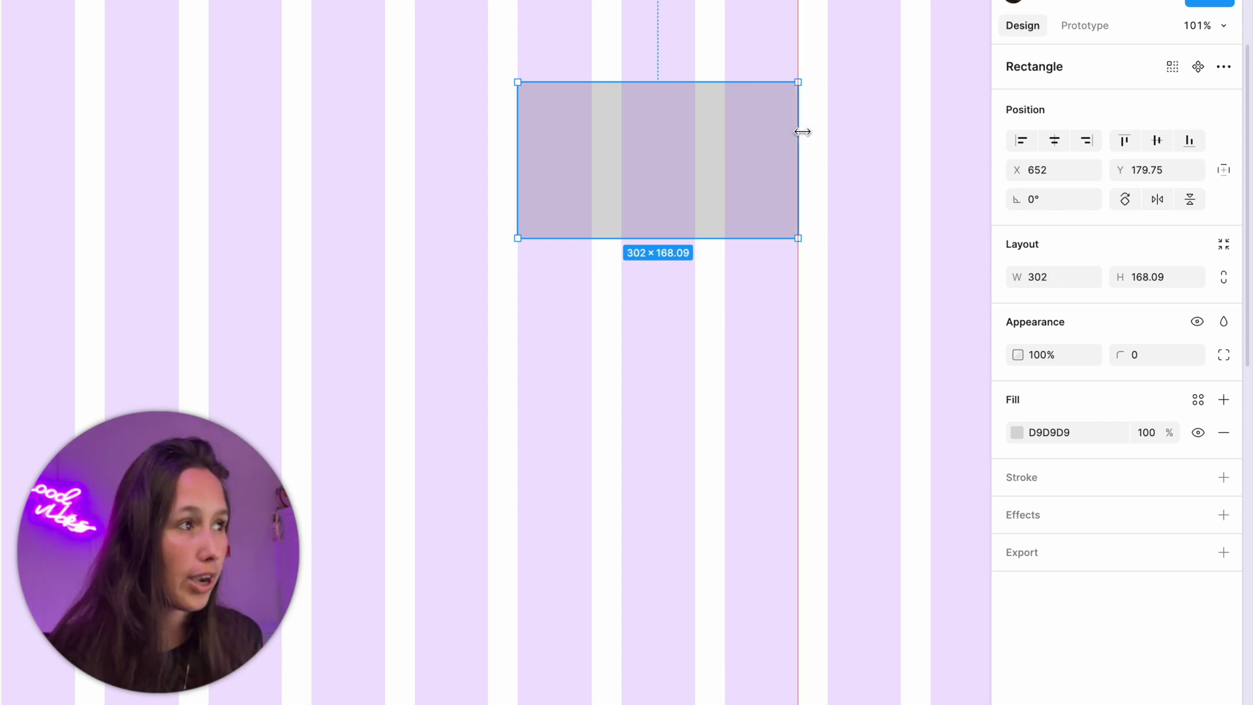
# Select Frame 1 and Frame 2 together and try resizing them to compare how their rectangles respond.
pyautogui.scroll(-5, 718, 201)
pyautogui.scroll(-3, 718, 202)
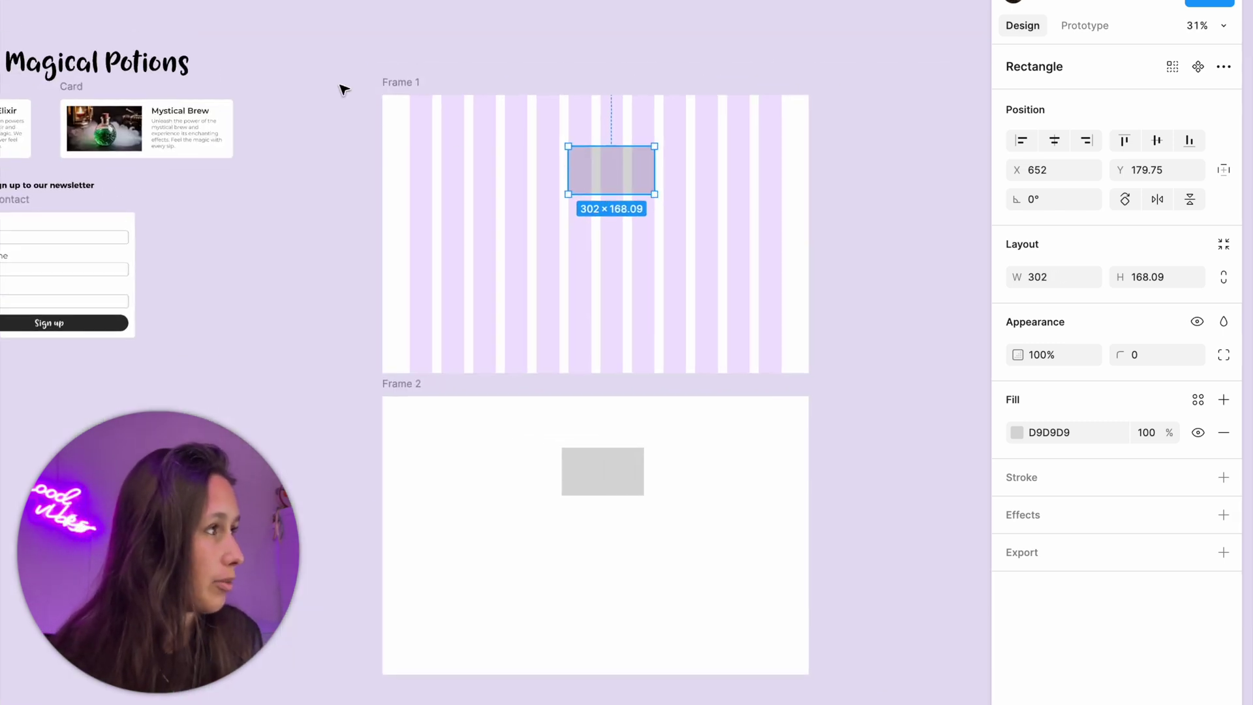
pyautogui.moveTo(322, 66); pyautogui.dragTo(777, 674)
pyautogui.scroll(2, 786, 576)
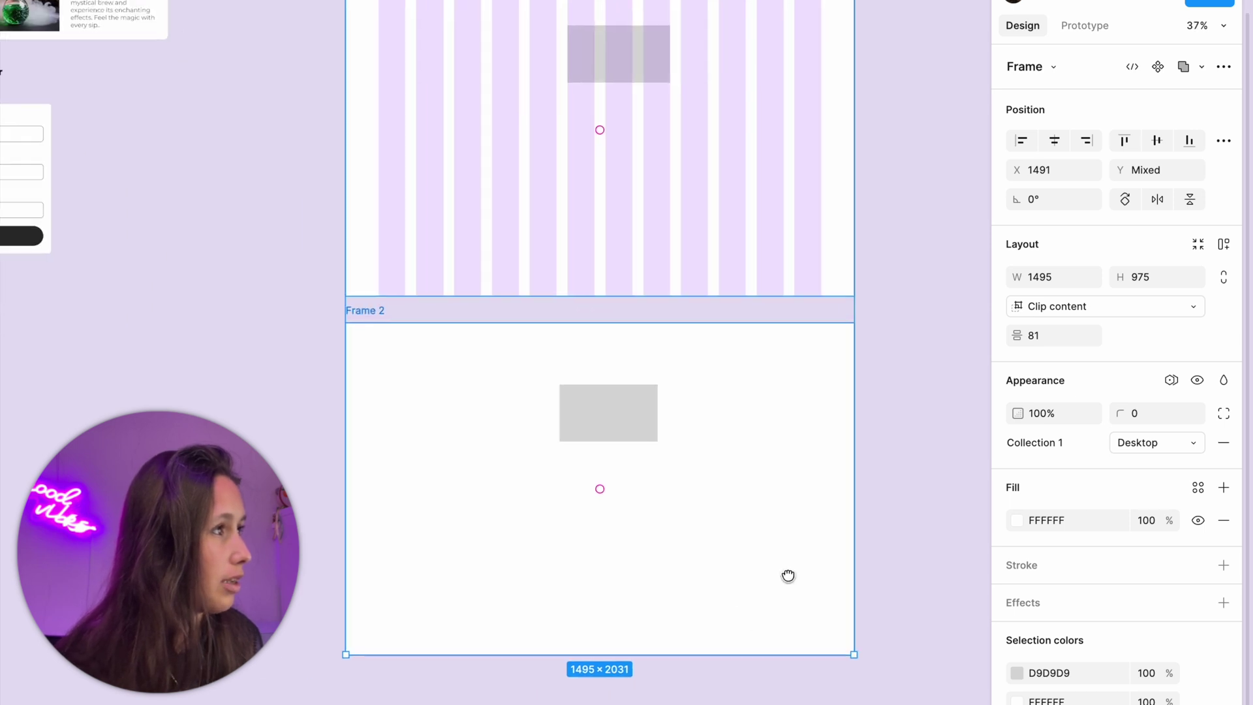
pyautogui.moveTo(866, 370); pyautogui.dragTo(871, 484)
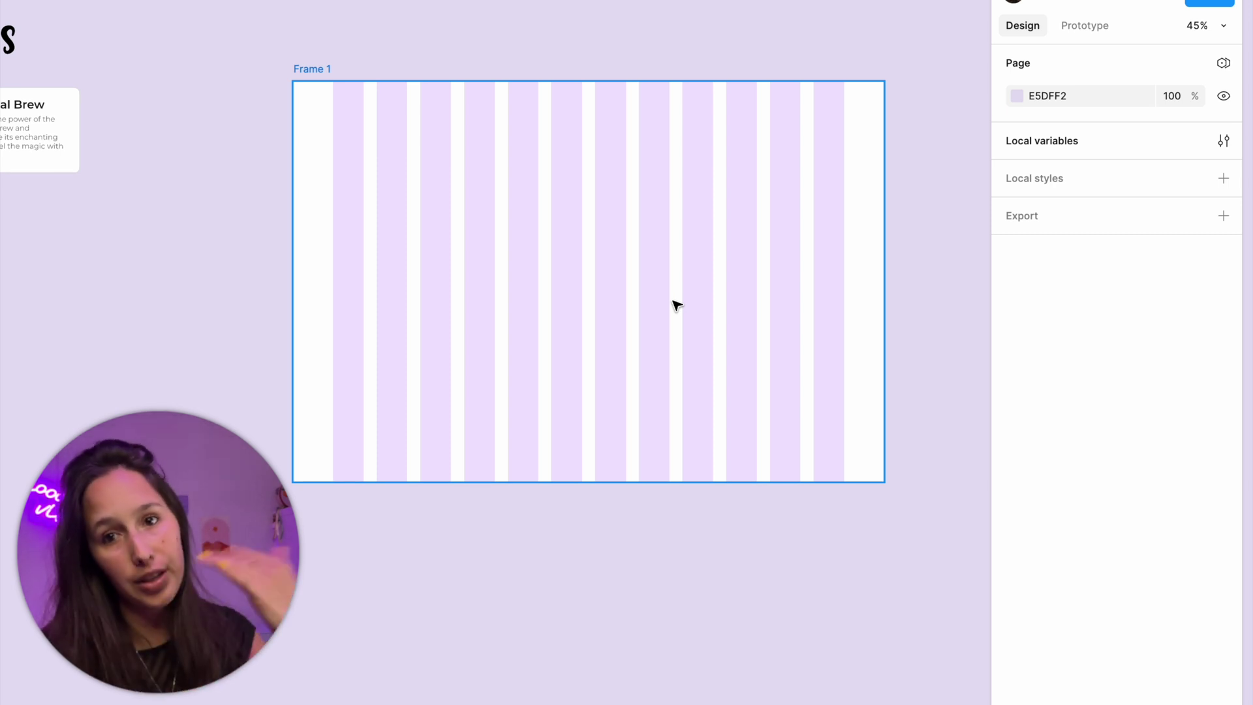
# Place the "Sunshine Magical Potions" title near the upper edge of Frame 1 and centre it horizontally.
pyautogui.scroll(5, 676, 305)
pyautogui.click(26, 212)
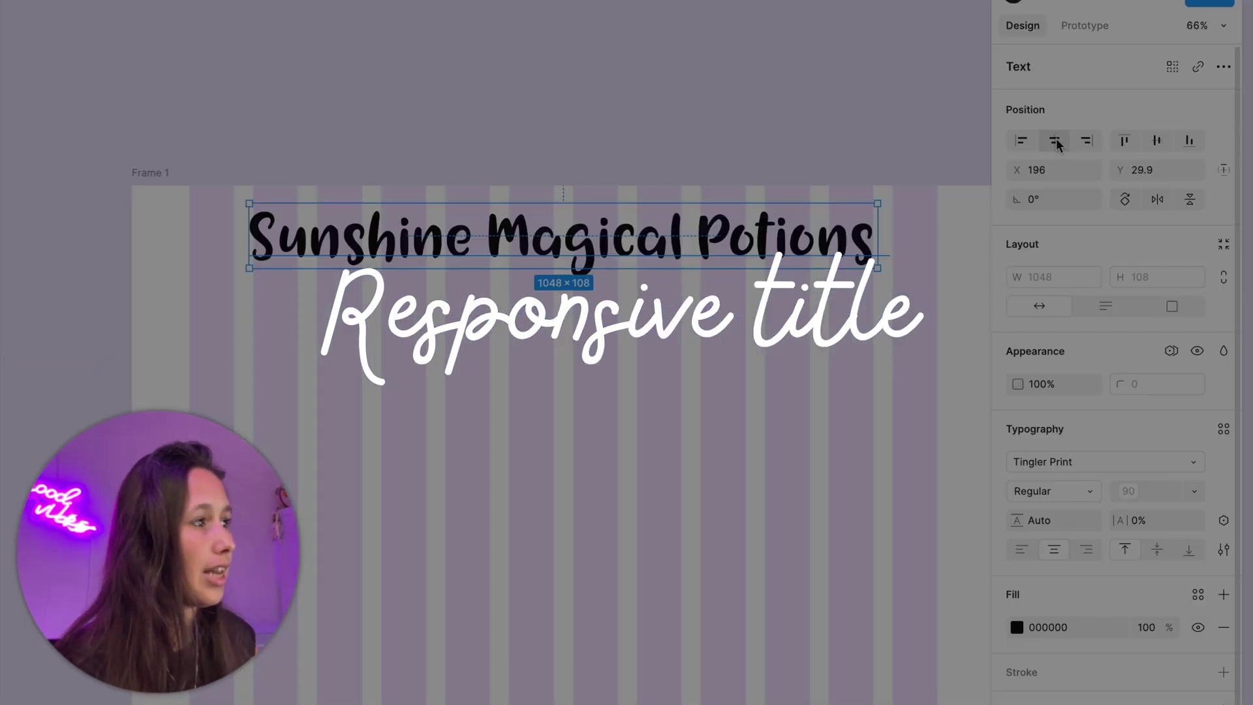
pyautogui.scroll(-3, 507, 61)
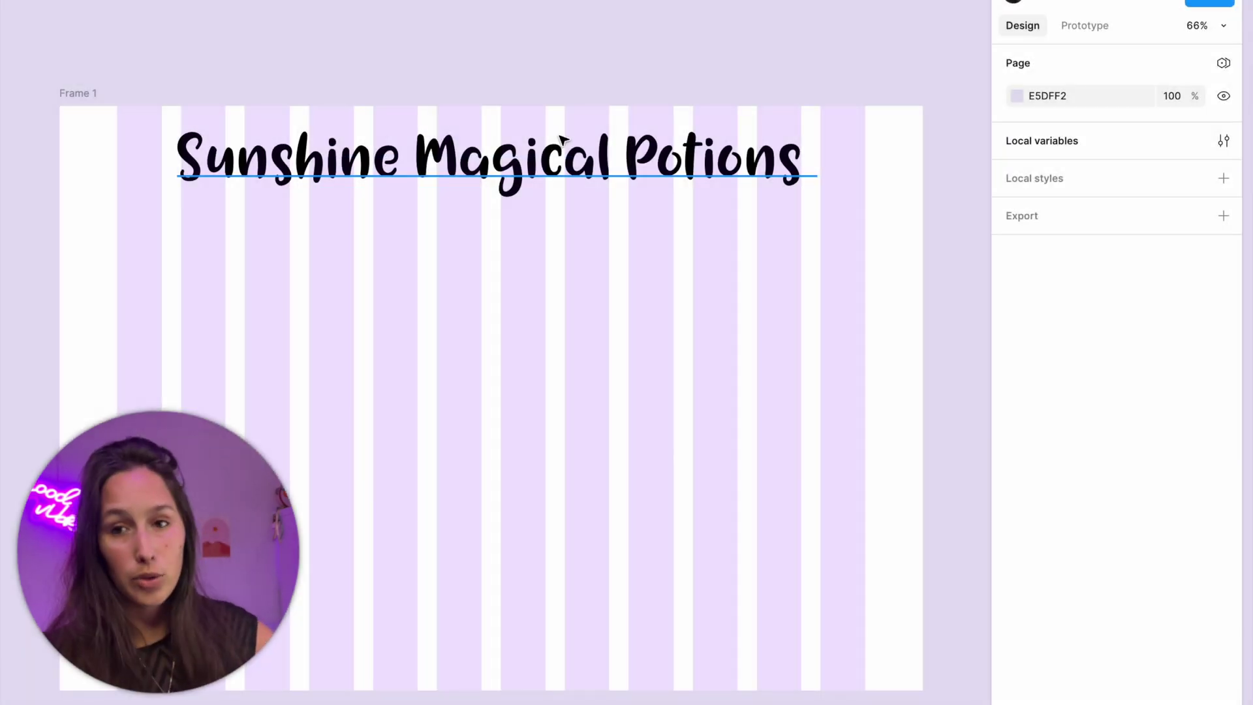
# Switch Frame 1's Collection 1 mode to Tablet to check the centred title, and return it to Desktop.
pyautogui.click(75, 93)
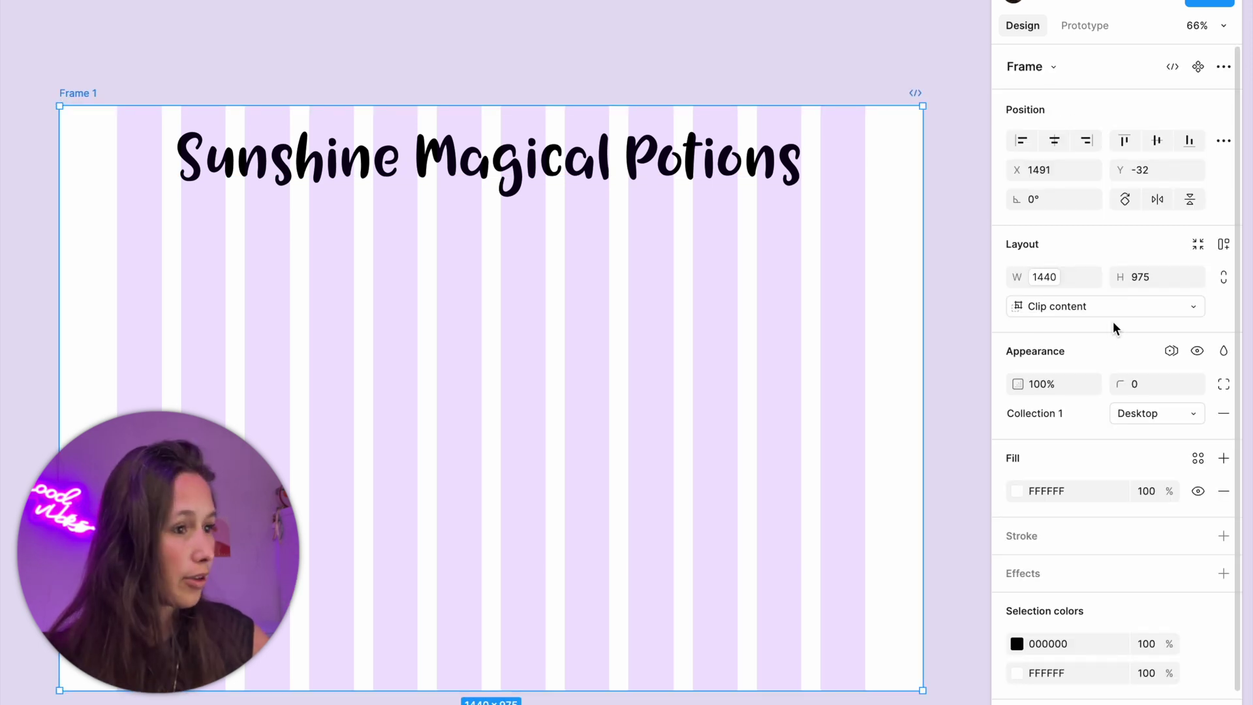
pyautogui.click(1132, 421)
pyautogui.click(1131, 436)
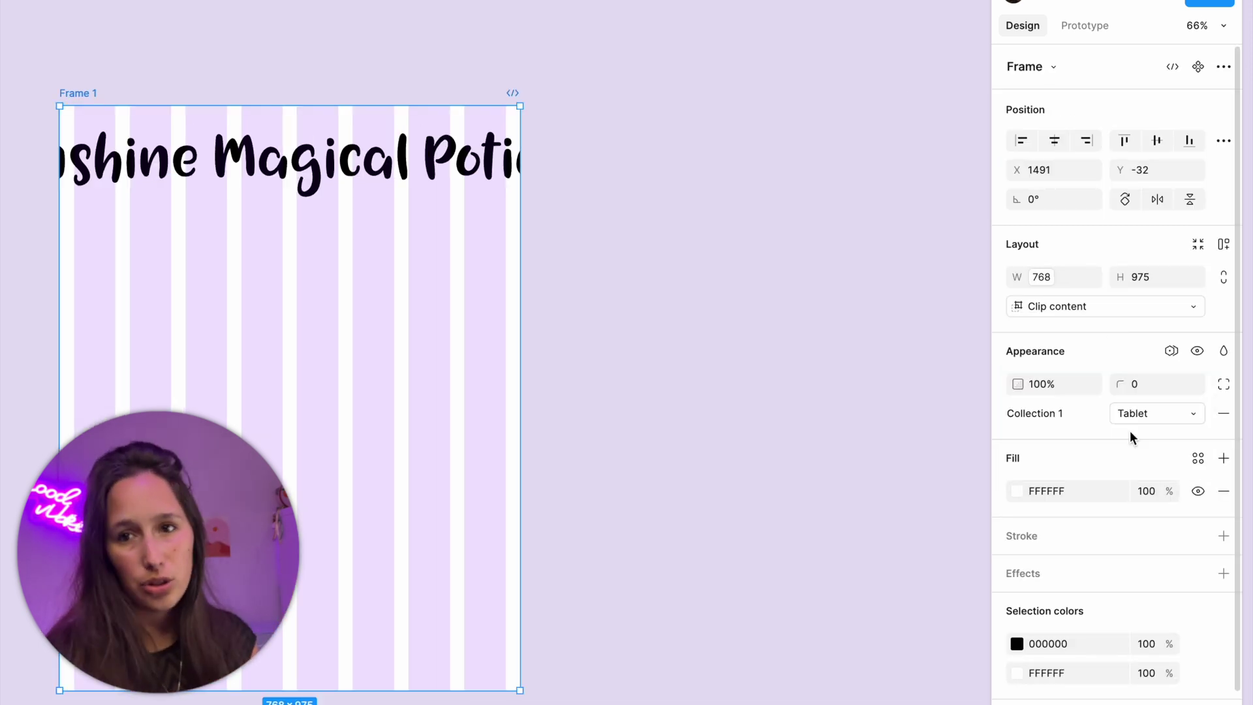
pyautogui.click(319, 145)
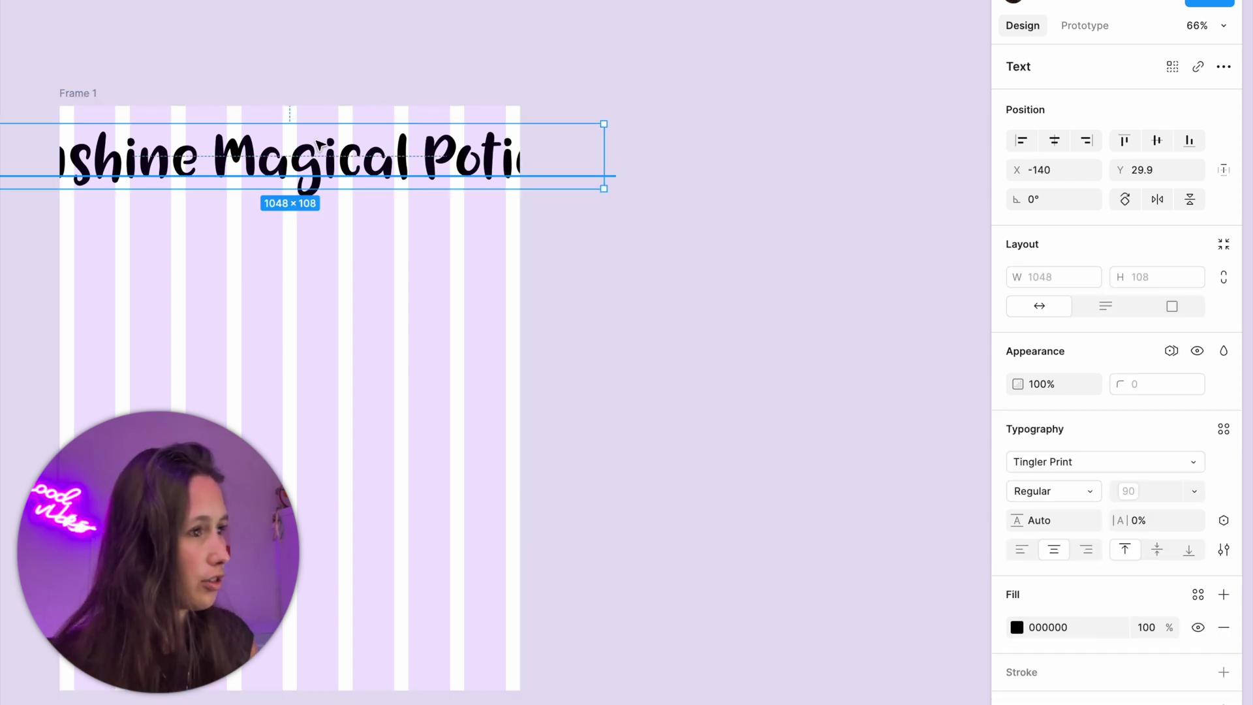
pyautogui.click(90, 100)
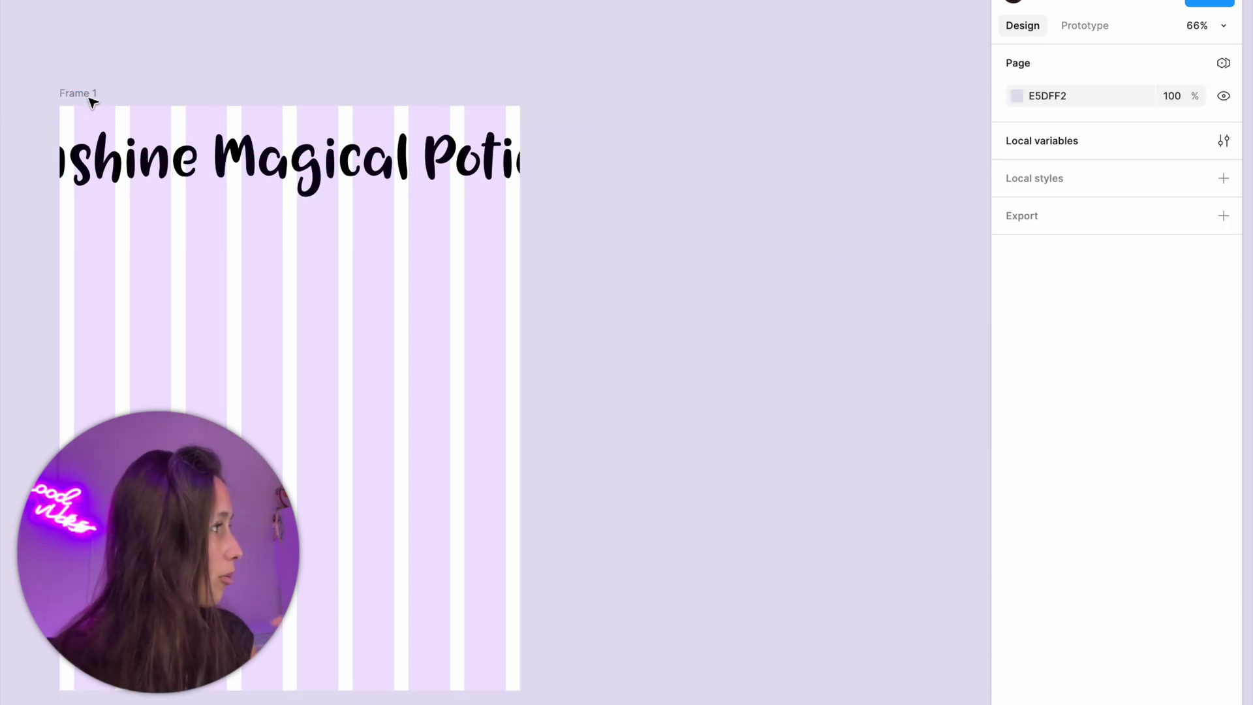
pyautogui.click(78, 93)
pyautogui.click(1188, 406)
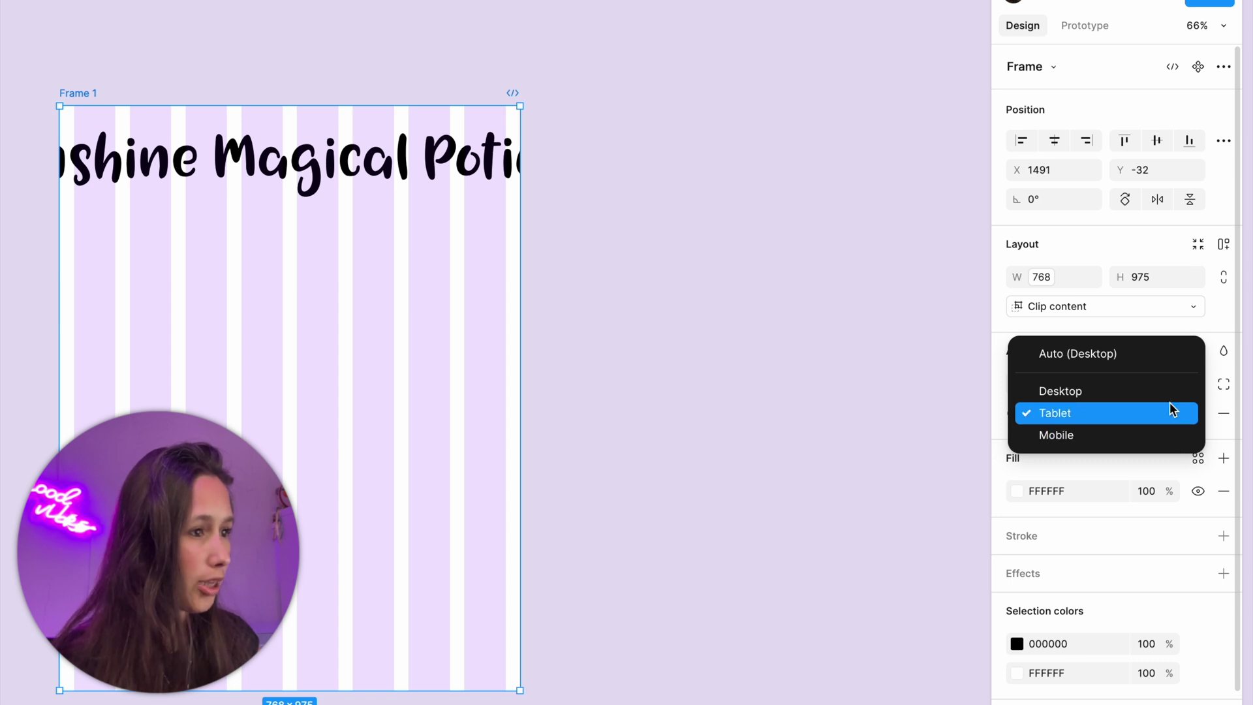
pyautogui.click(1170, 411)
pyautogui.click(1170, 414)
pyautogui.click(1155, 403)
# Set the title's horizontal constraint to Left and right.
pyautogui.click(459, 179)
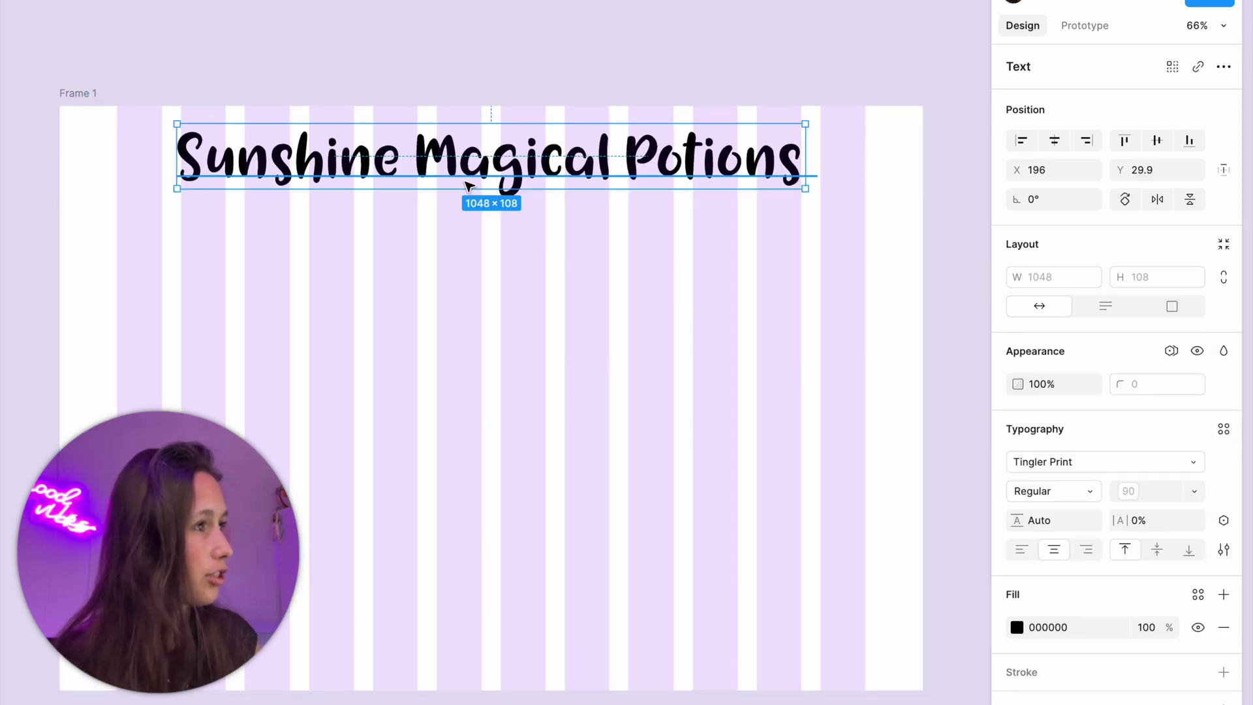
pyautogui.click(1224, 172)
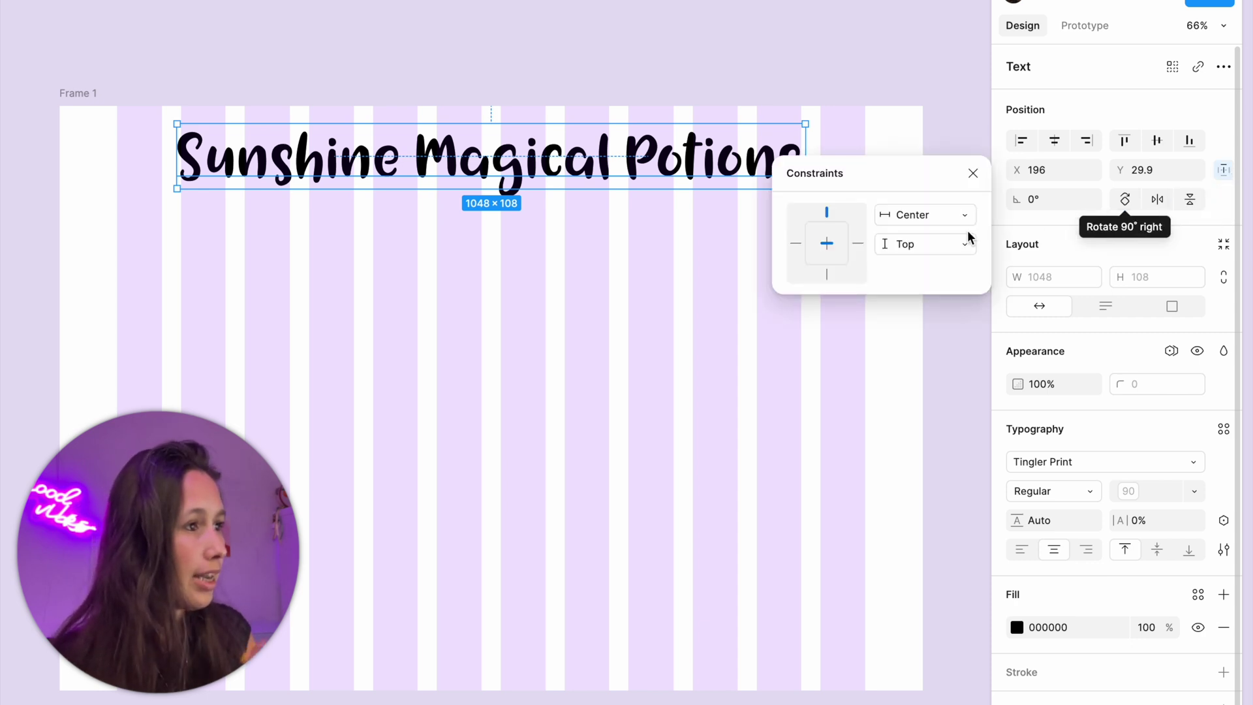
pyautogui.click(932, 221)
pyautogui.click(933, 193)
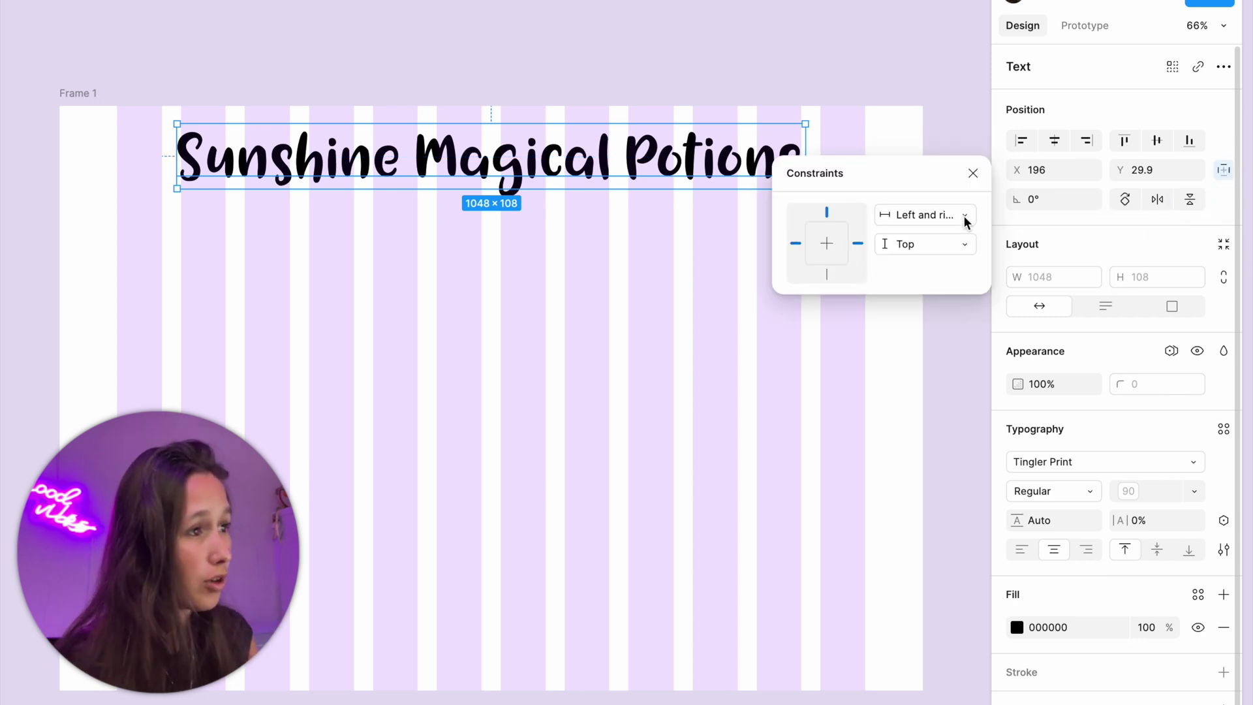
pyautogui.click(751, 126)
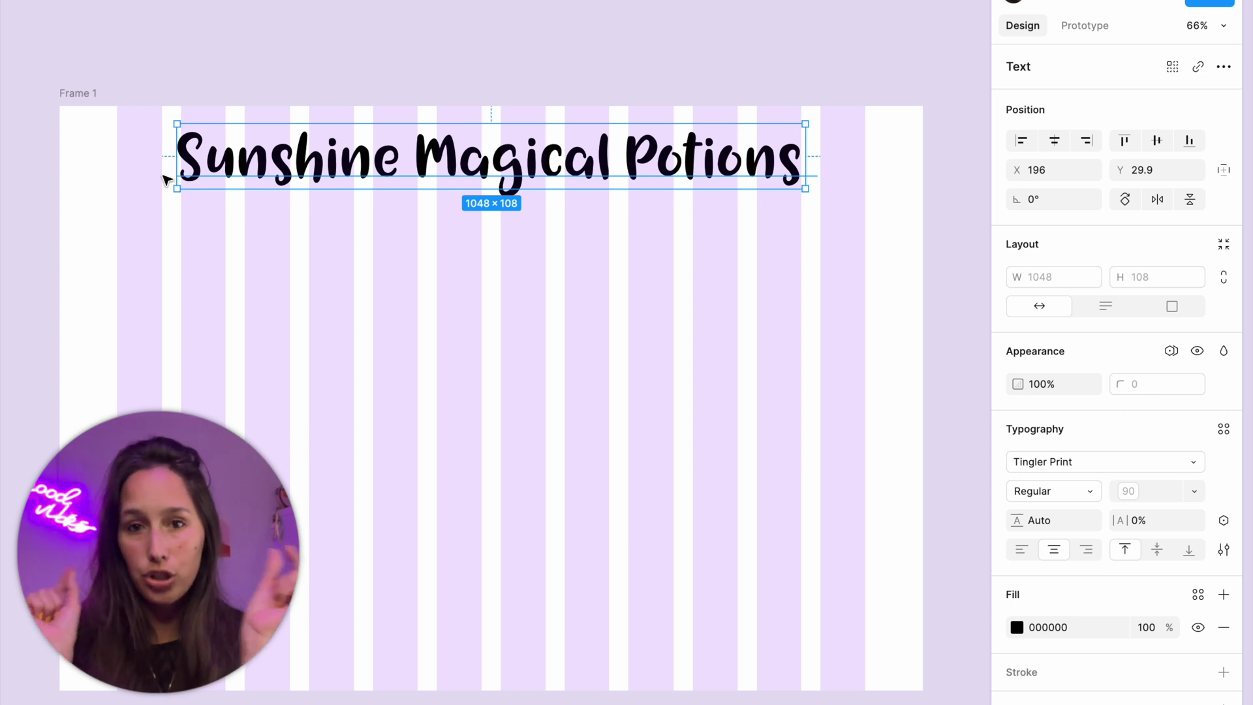
# Cycle Frame 1's Collection 1 mode through Tablet and Mobile and back to Desktop to check how the title wraps.
pyautogui.click(71, 106)
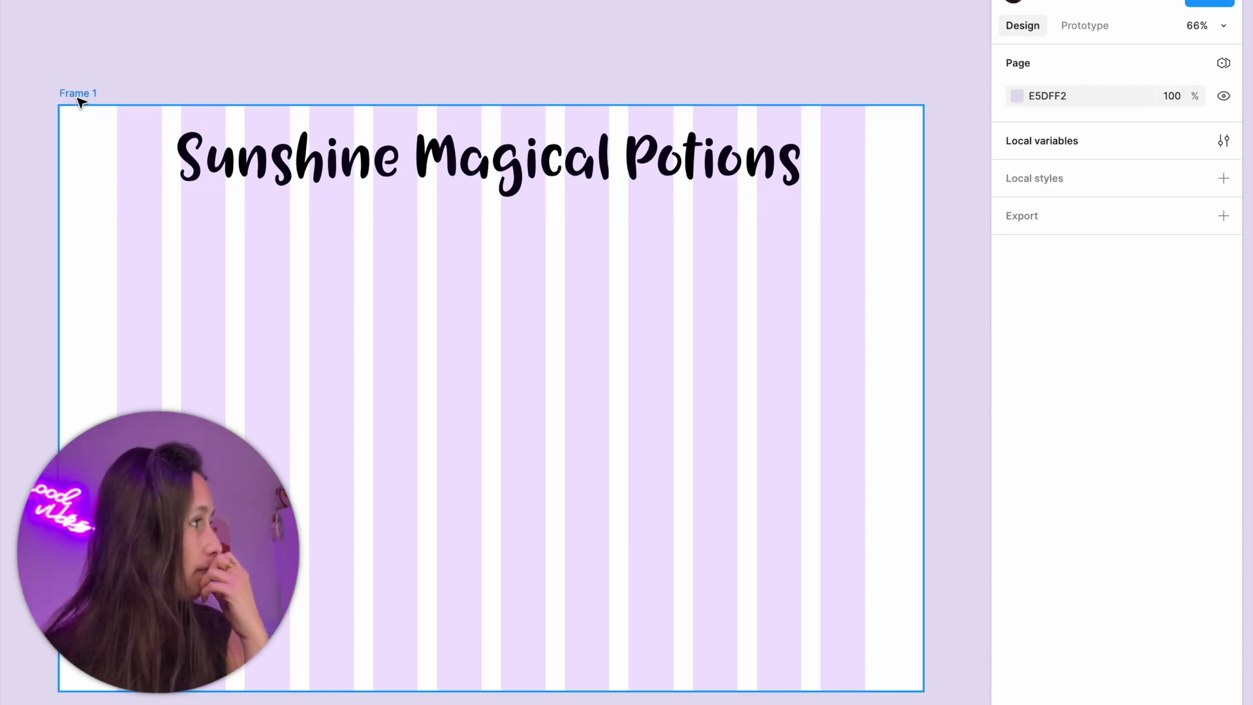
pyautogui.click(77, 94)
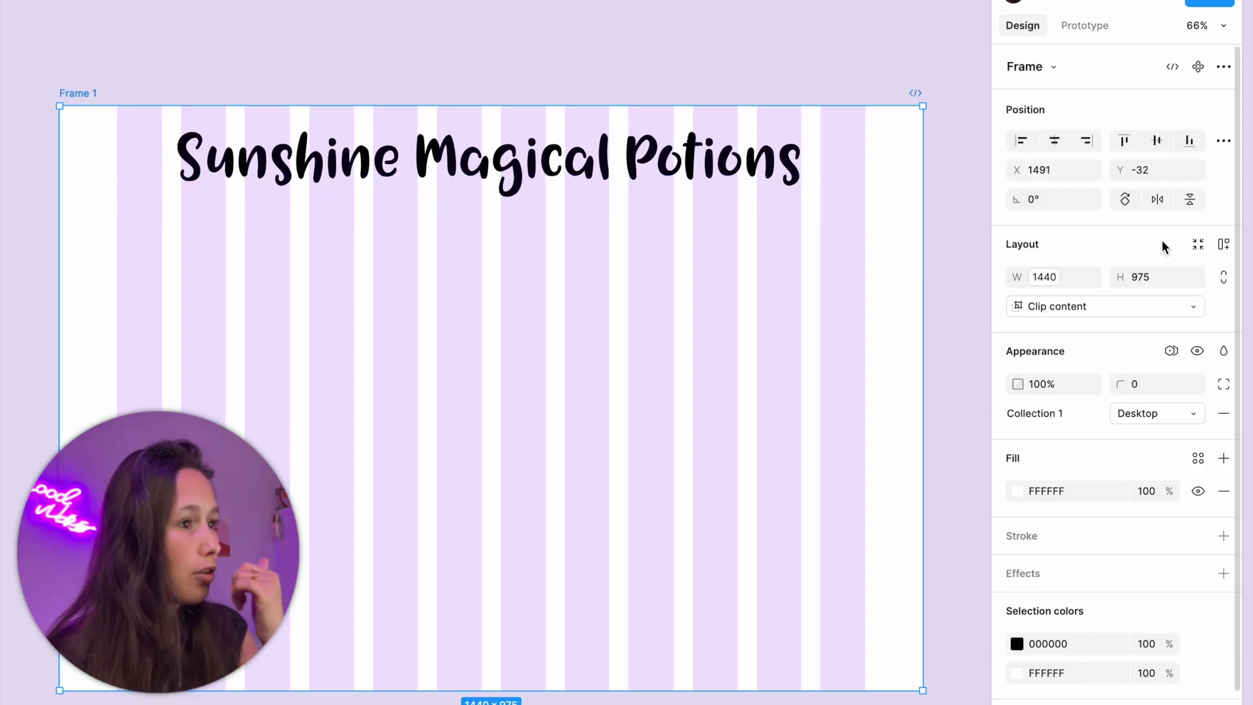
pyautogui.click(1151, 413)
pyautogui.click(1149, 433)
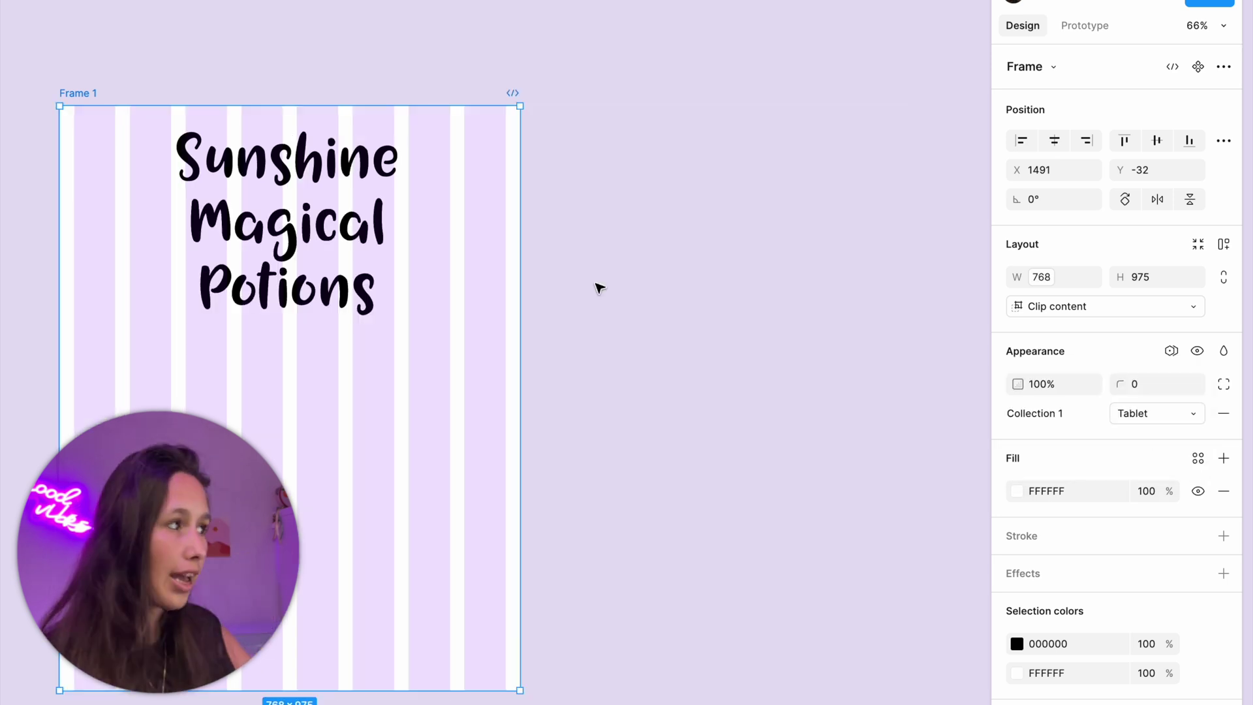
pyautogui.click(1146, 421)
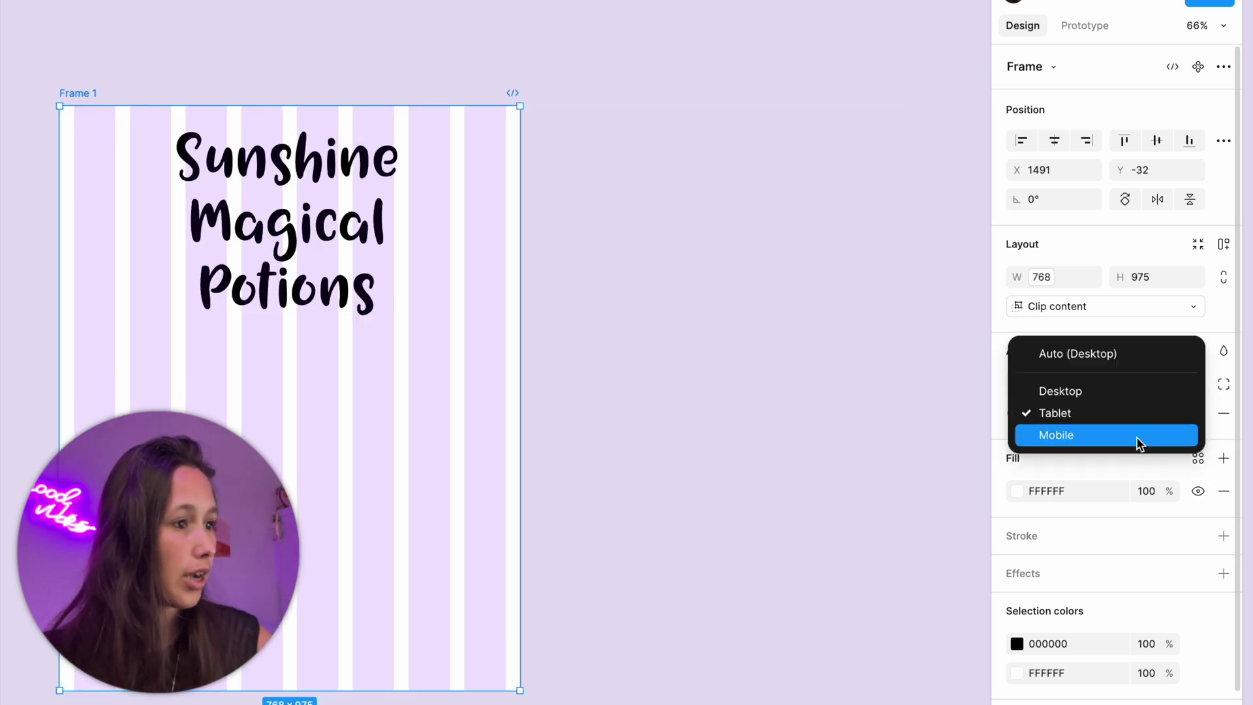
pyautogui.click(1137, 436)
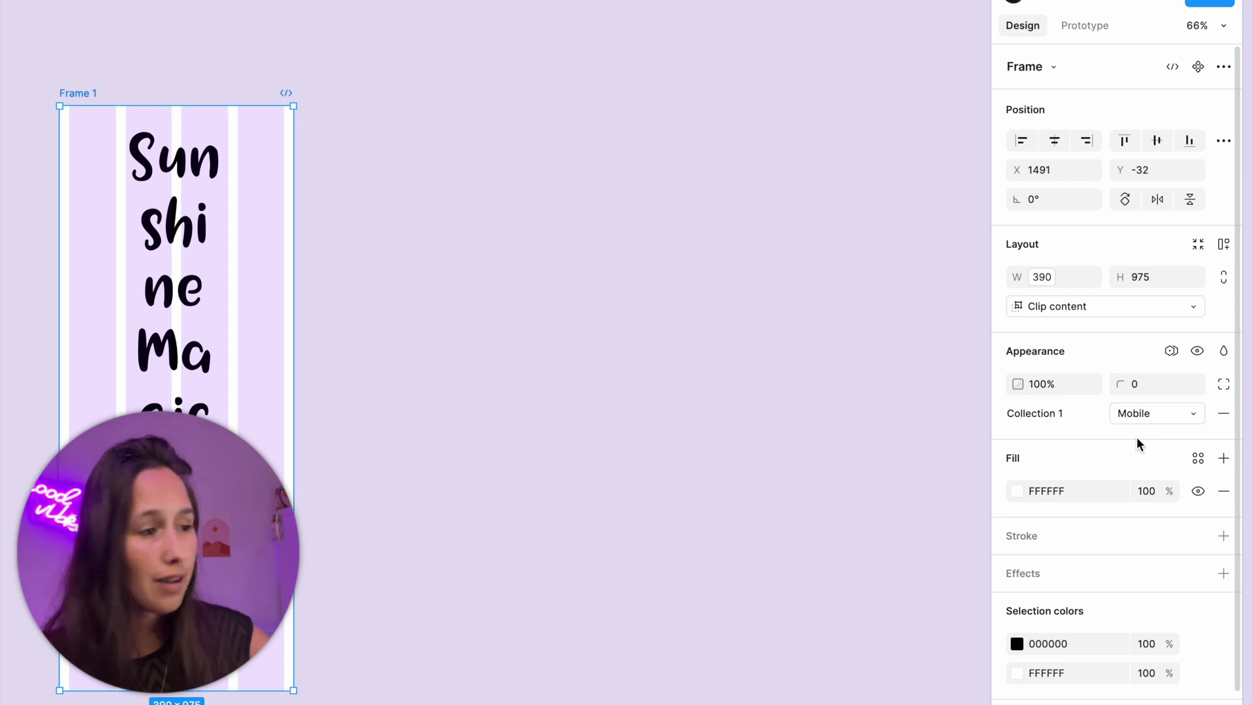
pyautogui.click(1143, 421)
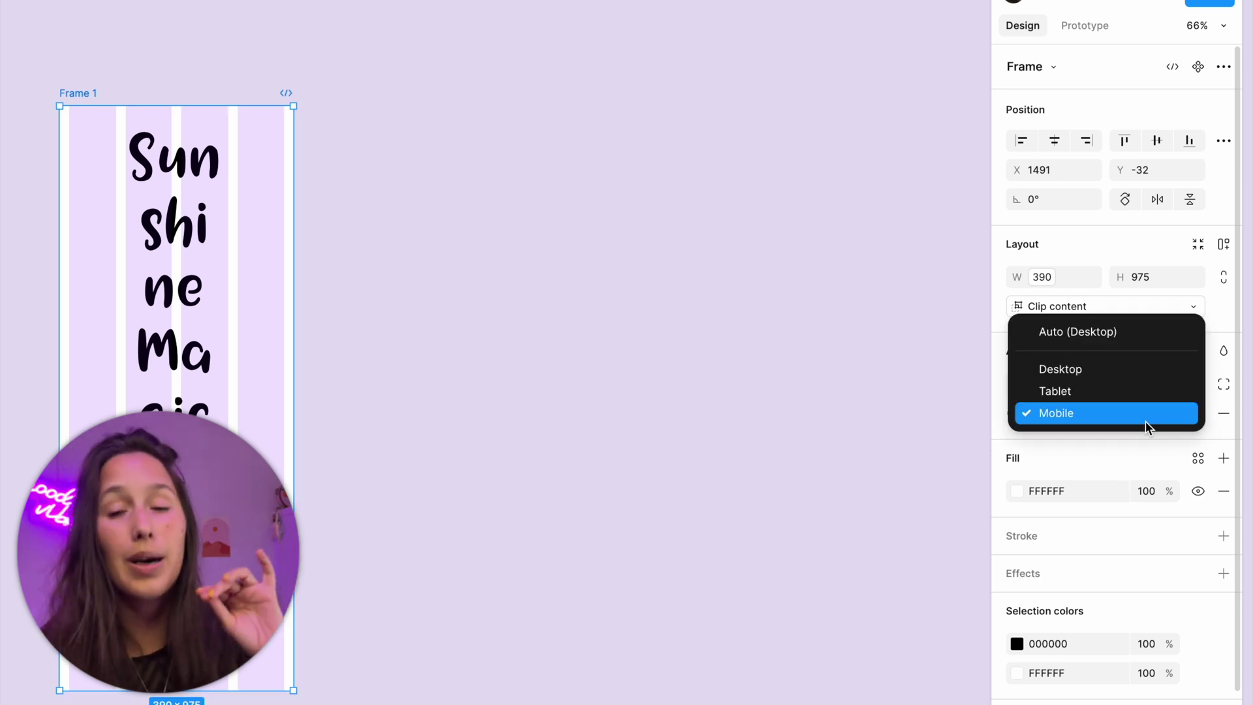
pyautogui.click(1060, 368)
pyautogui.click(625, 79)
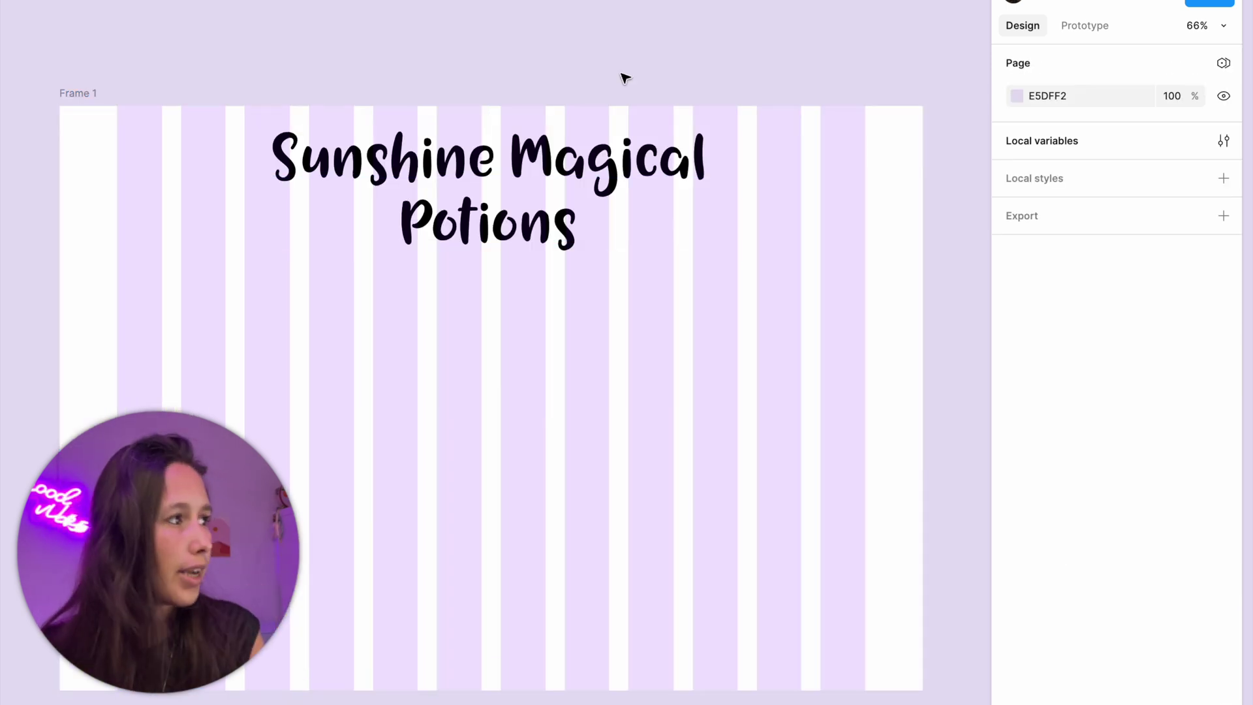
# Restore the title to a single centred line of 1048 × 108 with auto width.
pyautogui.click(625, 168)
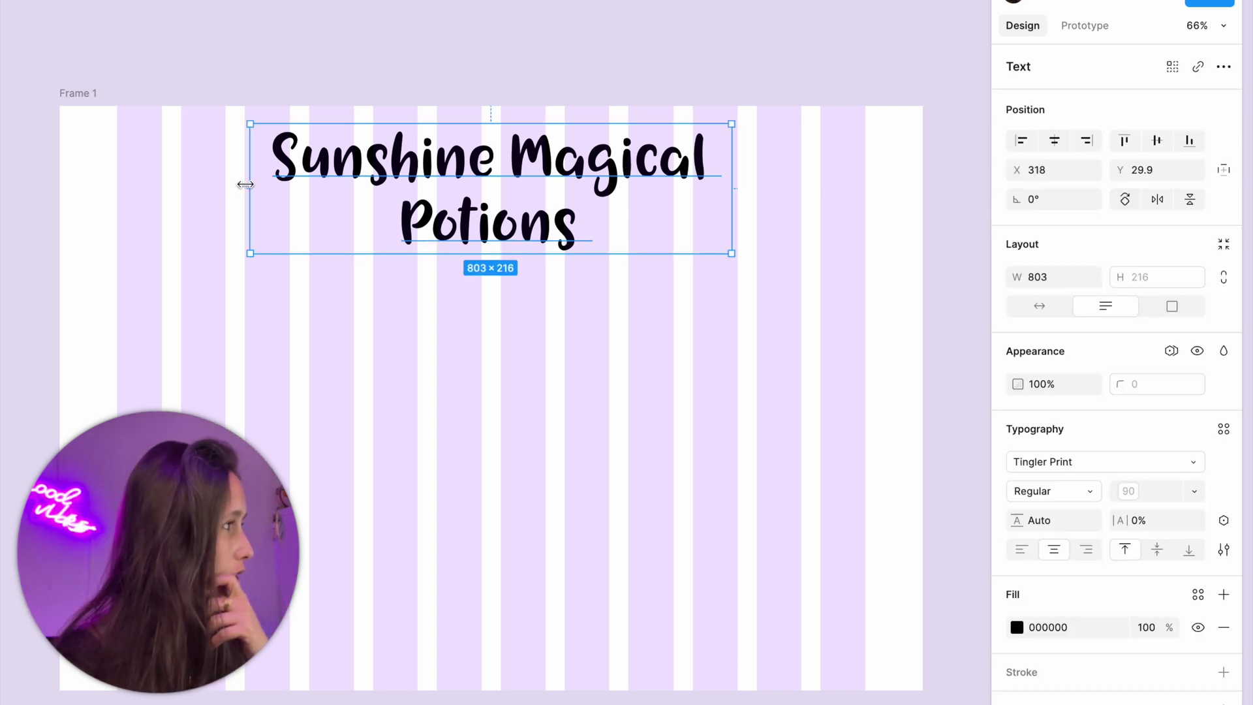
pyautogui.moveTo(232, 180); pyautogui.dragTo(182, 182)
pyautogui.moveTo(745, 179); pyautogui.dragTo(801, 178)
pyautogui.click(1041, 306)
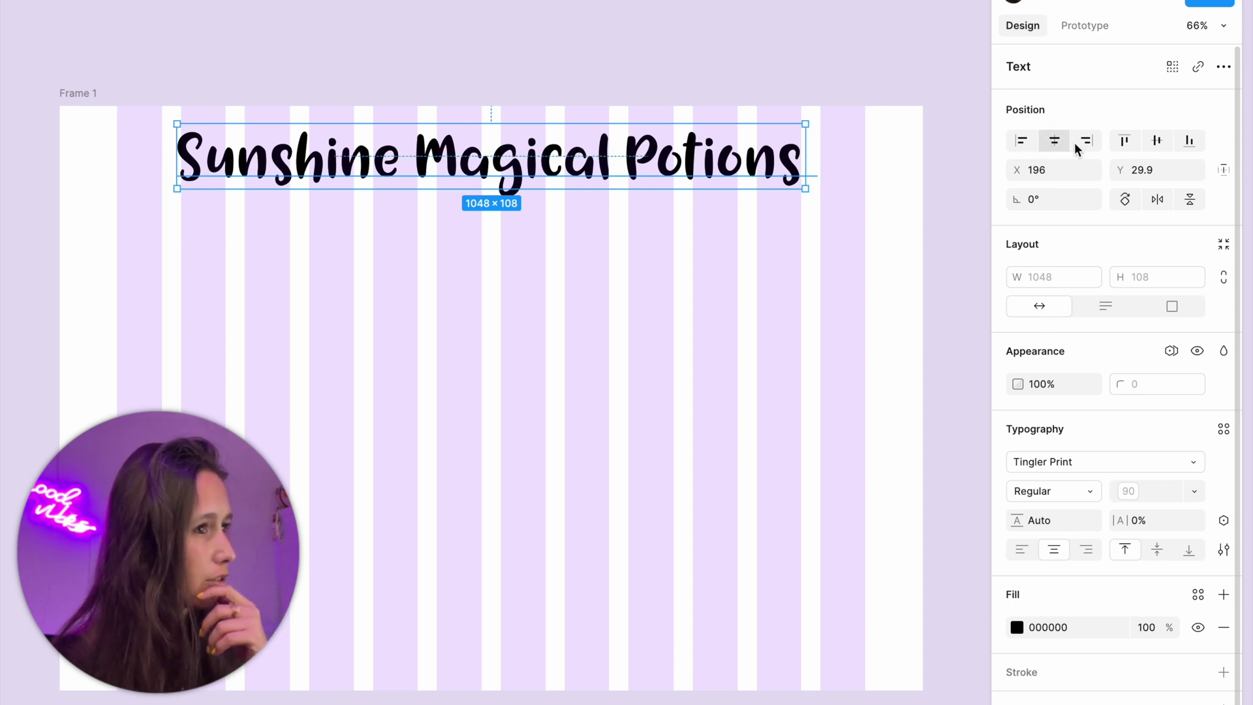
# Set the title's horizontal constraint to Scale.
pyautogui.click(1223, 170)
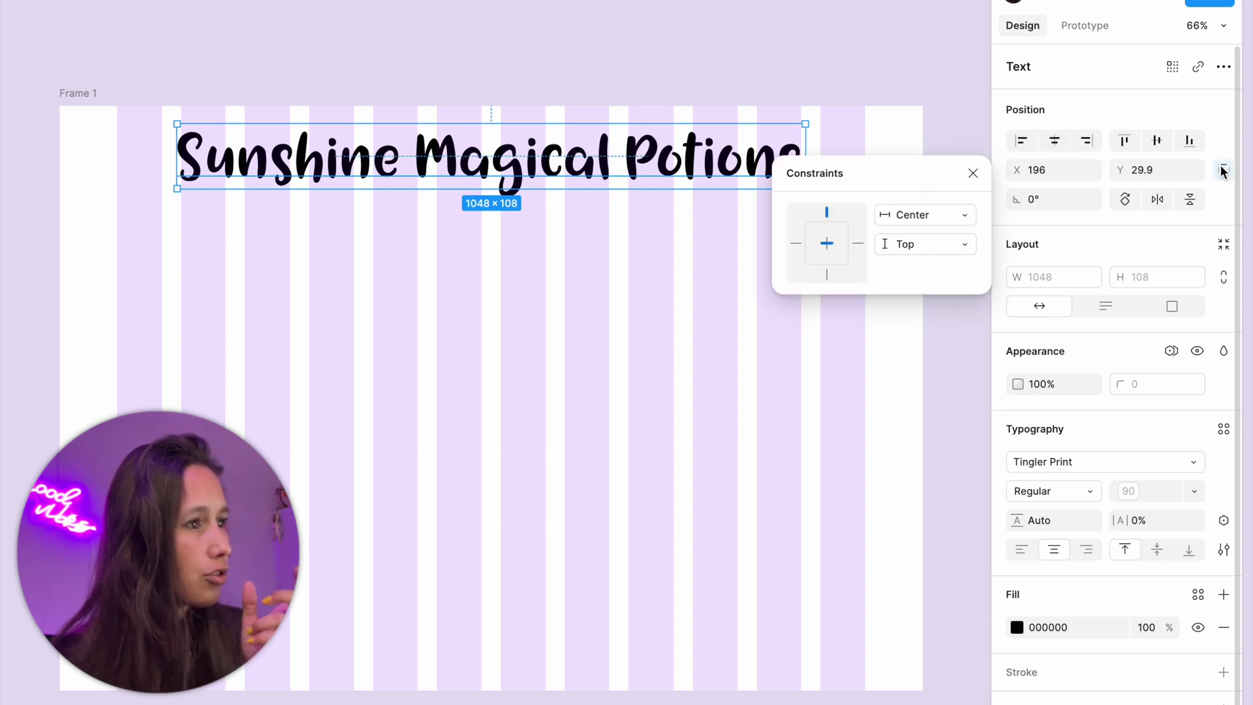
pyautogui.click(934, 222)
pyautogui.click(940, 237)
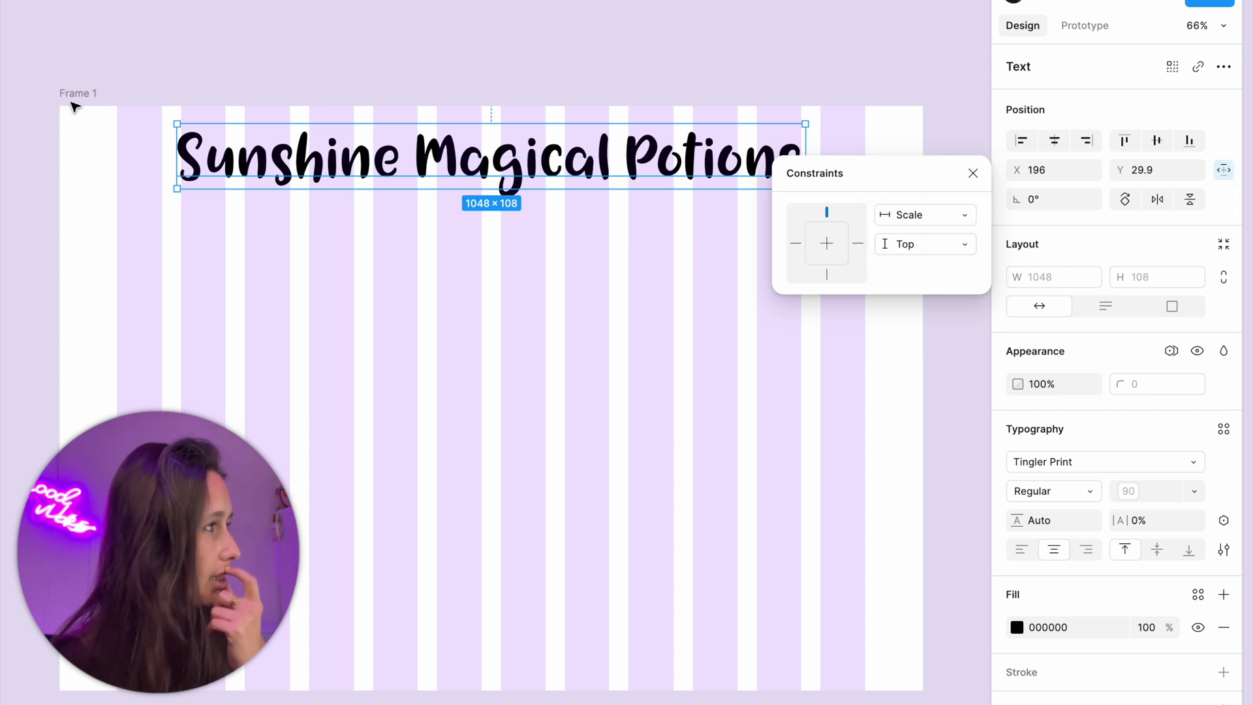
# Cycle Frame 1's Collection 1 mode through Tablet and Mobile and back to Desktop to check the title's Scale constraint.
pyautogui.click(60, 104)
pyautogui.click(1152, 411)
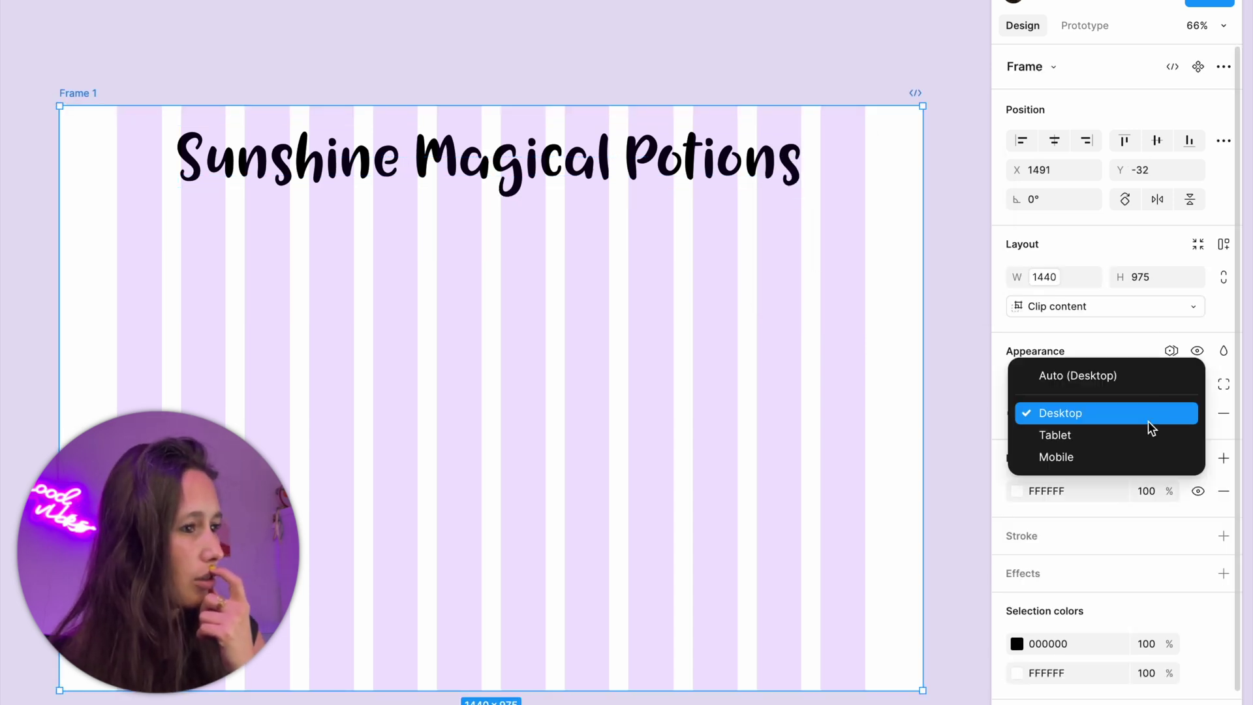
pyautogui.click(1146, 434)
pyautogui.click(1141, 415)
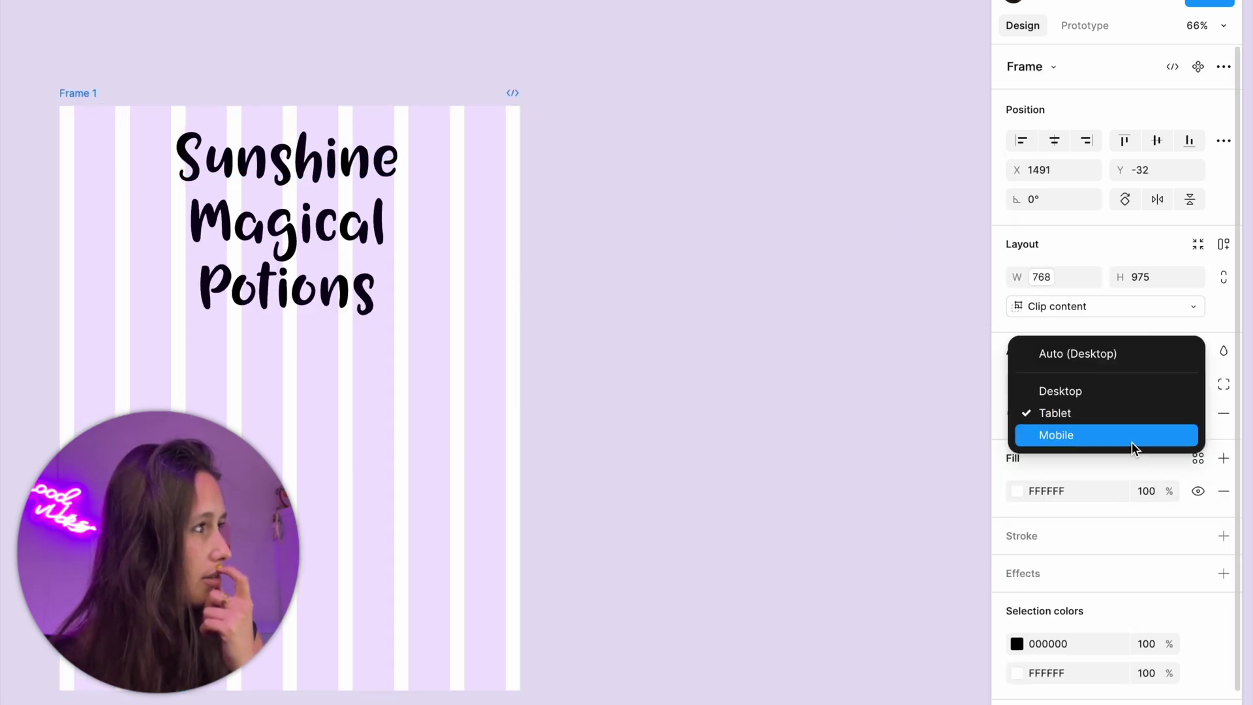
pyautogui.click(1131, 441)
pyautogui.click(1137, 415)
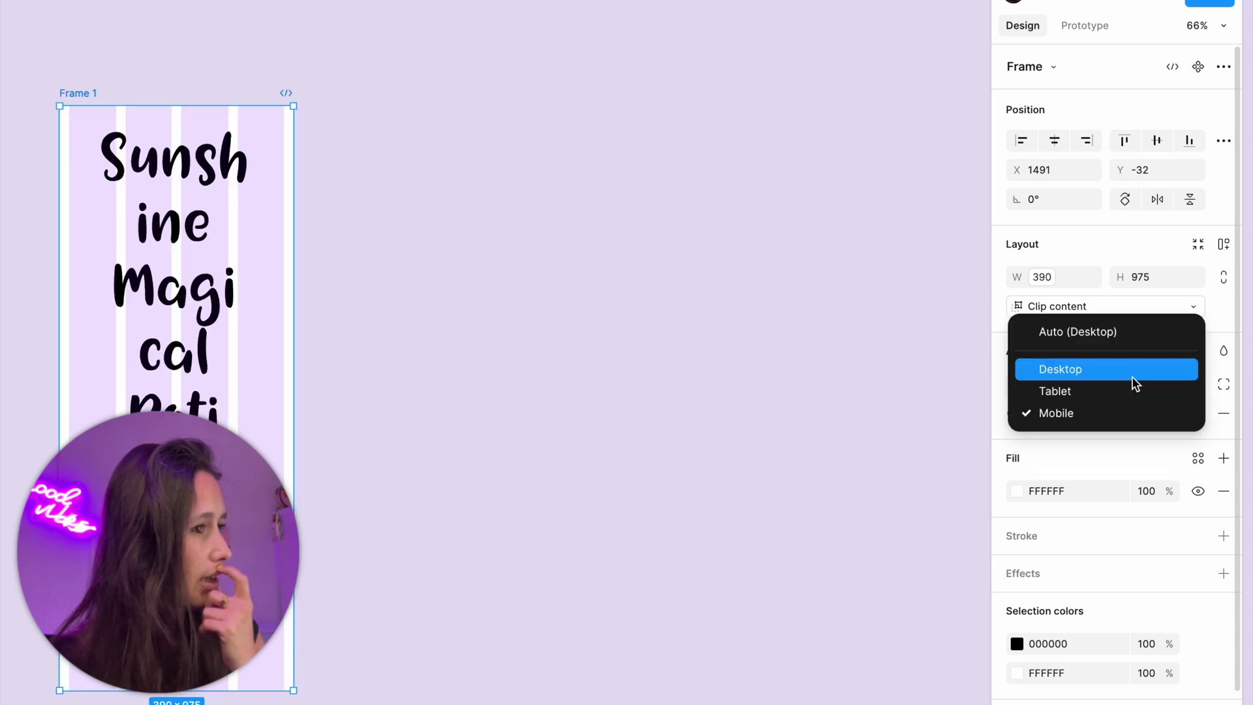
pyautogui.click(1132, 374)
# Create a number variable named "Text / Display" in the local variables collection.
pyautogui.click(788, 171)
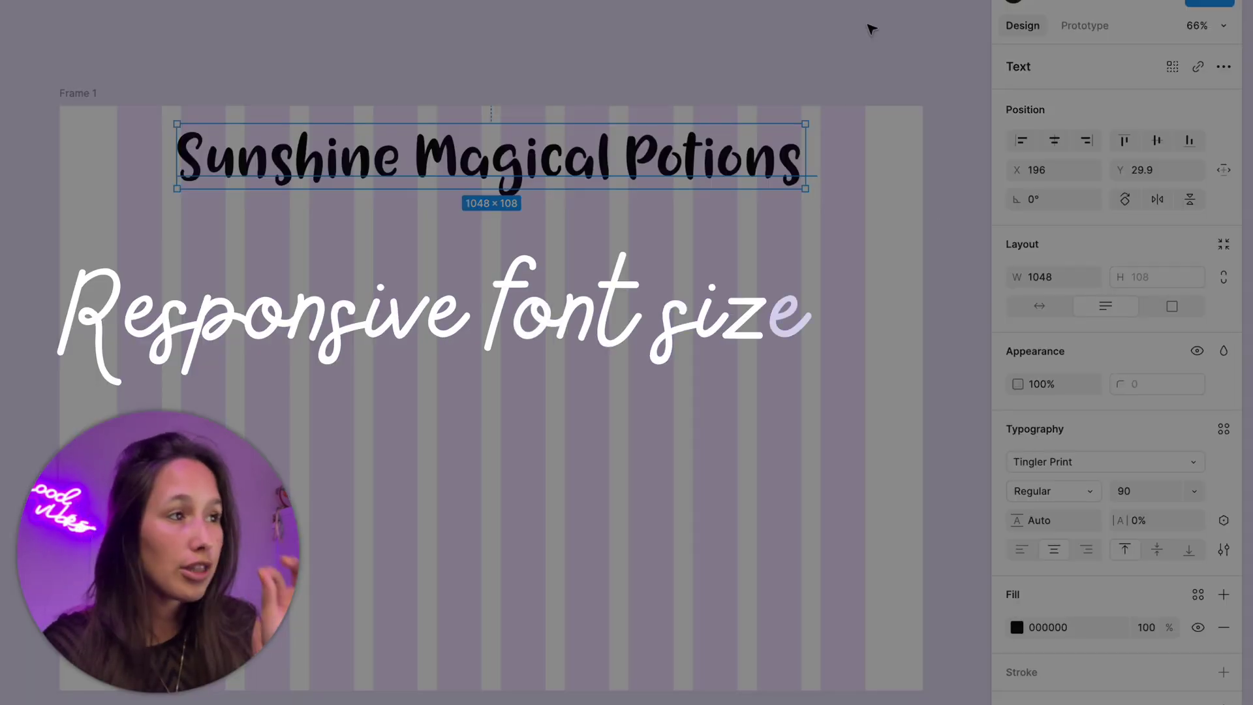
pyautogui.click(867, 28)
pyautogui.click(1222, 141)
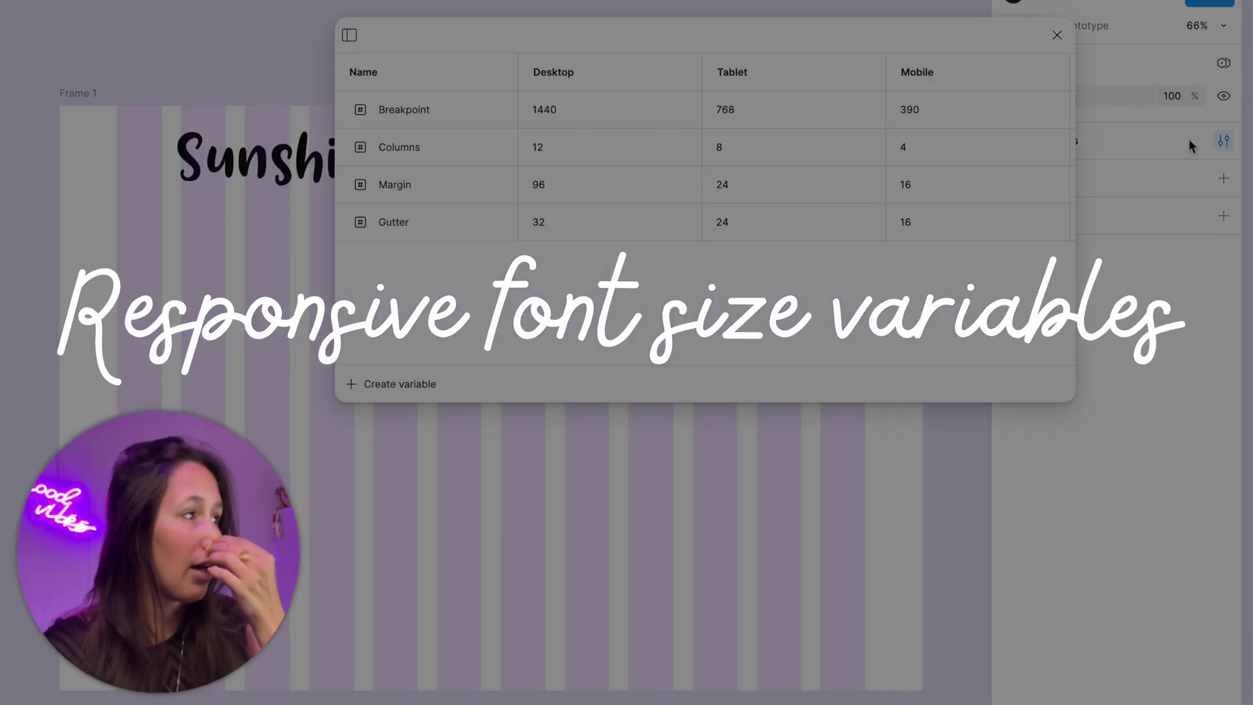
pyautogui.click(413, 385)
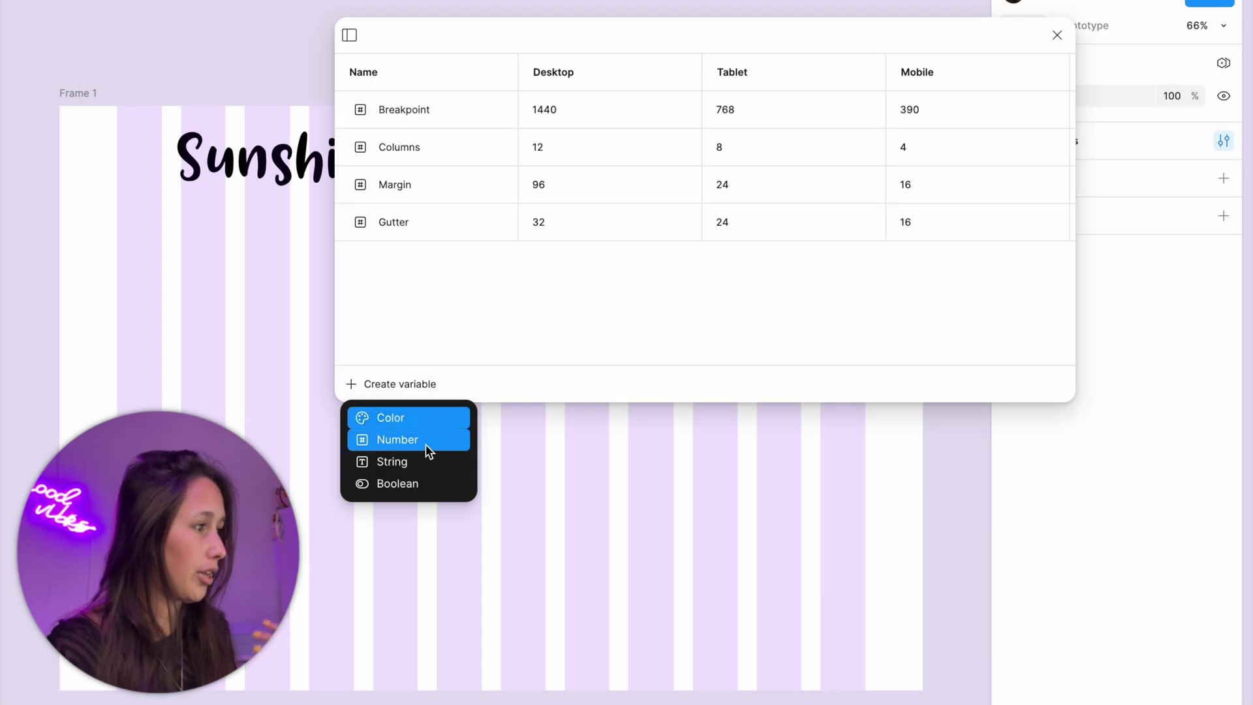
pyautogui.click(425, 442)
pyautogui.write('Text')
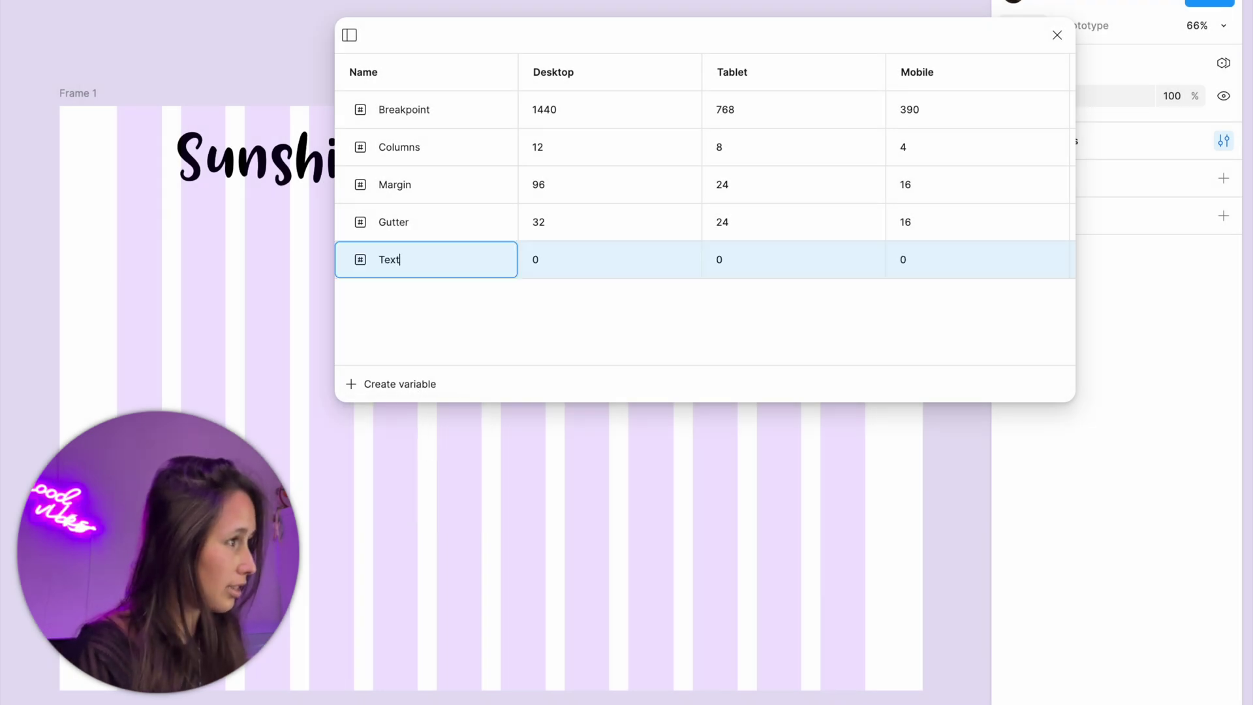
pyautogui.write(' / Displ')
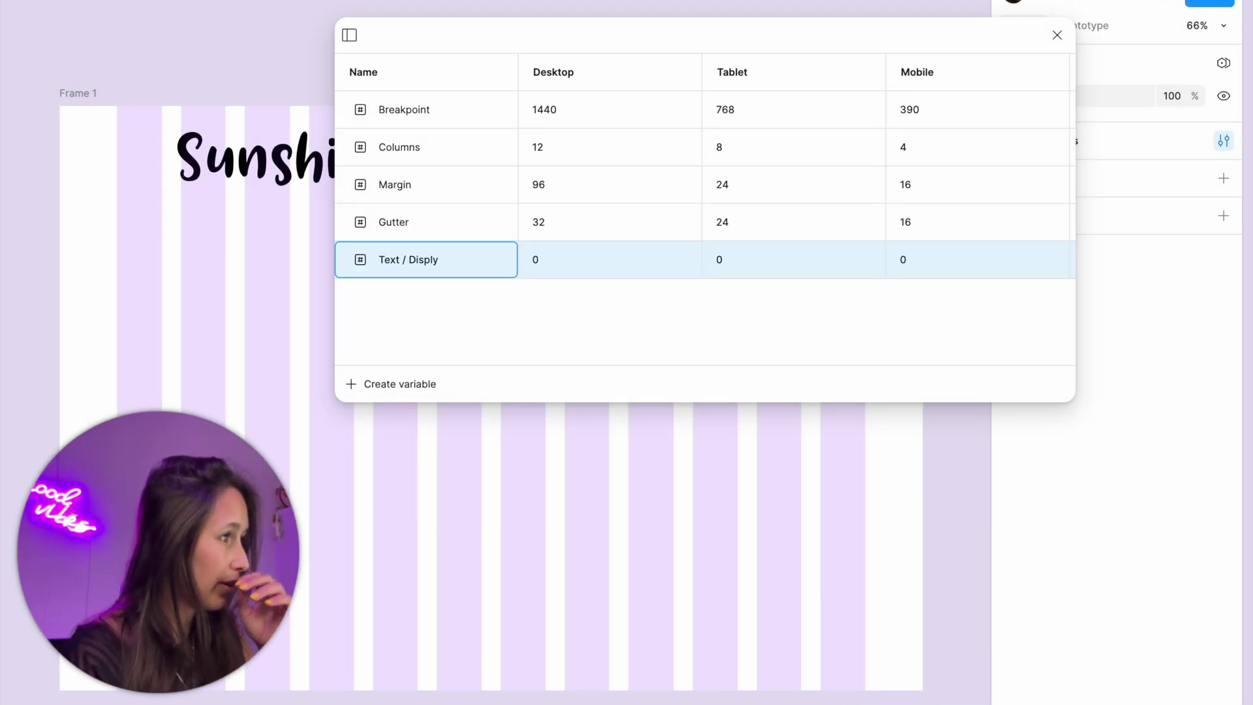
pyautogui.write('ay')
pyautogui.press('Return')
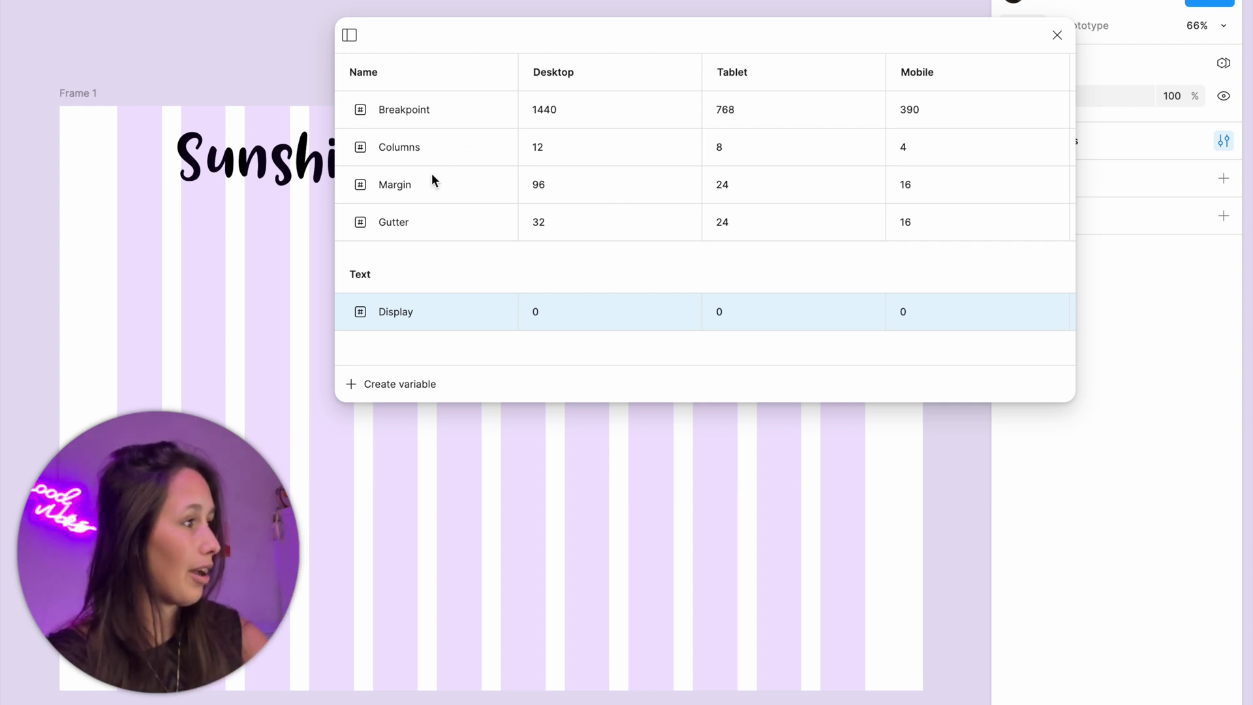
# Set the Display variable to 90 for Desktop, 60 for Tablet and 48 for Mobile, and close the variables table.
pyautogui.click(530, 312)
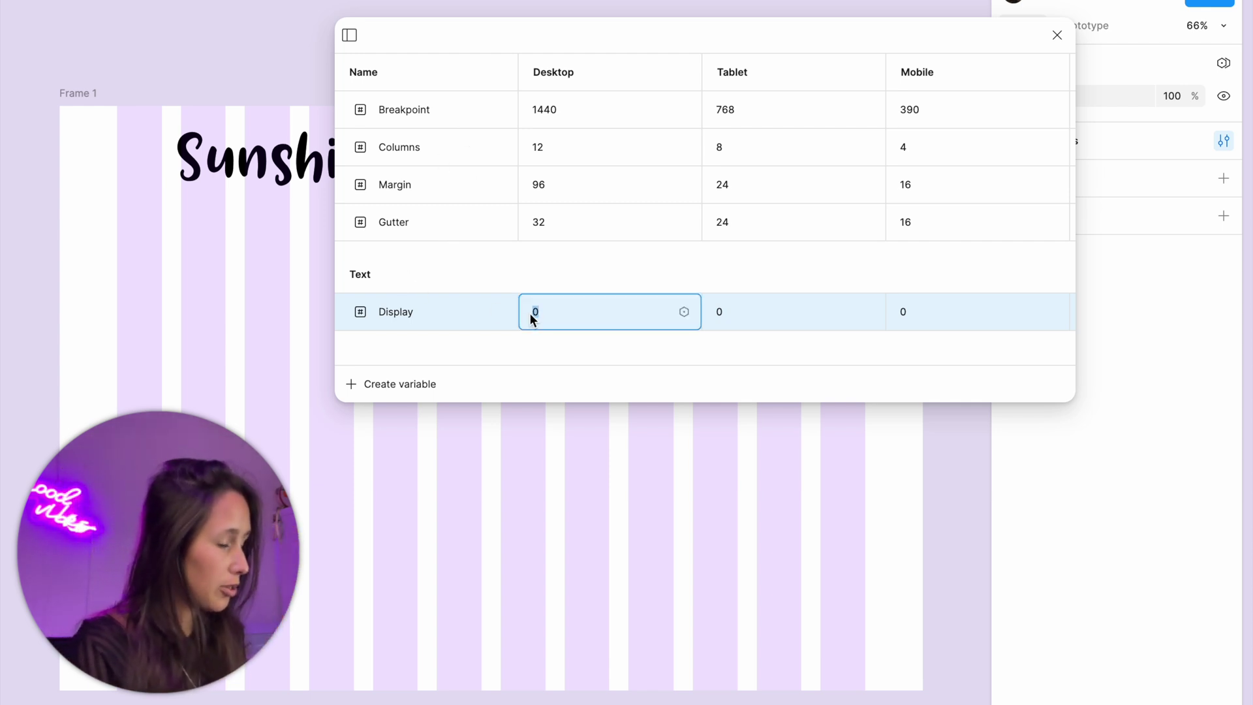
pyautogui.write('90')
pyautogui.press('Tab')
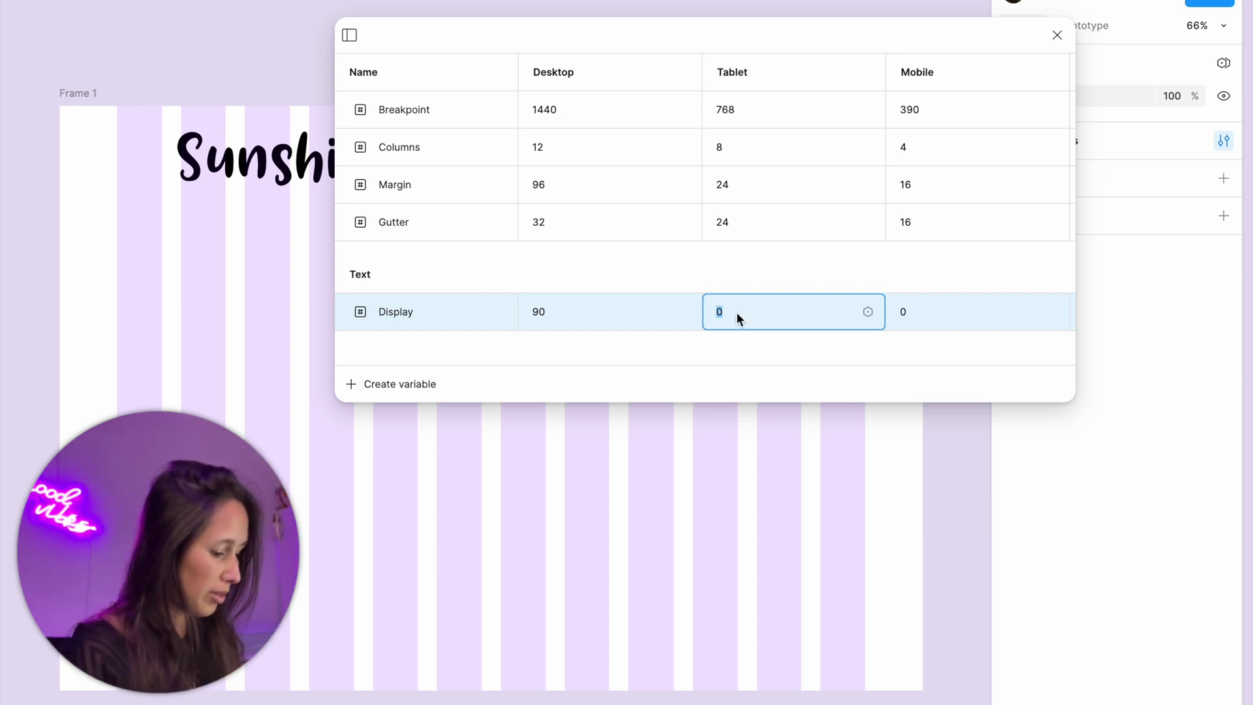
pyautogui.write('60')
pyautogui.press('Tab')
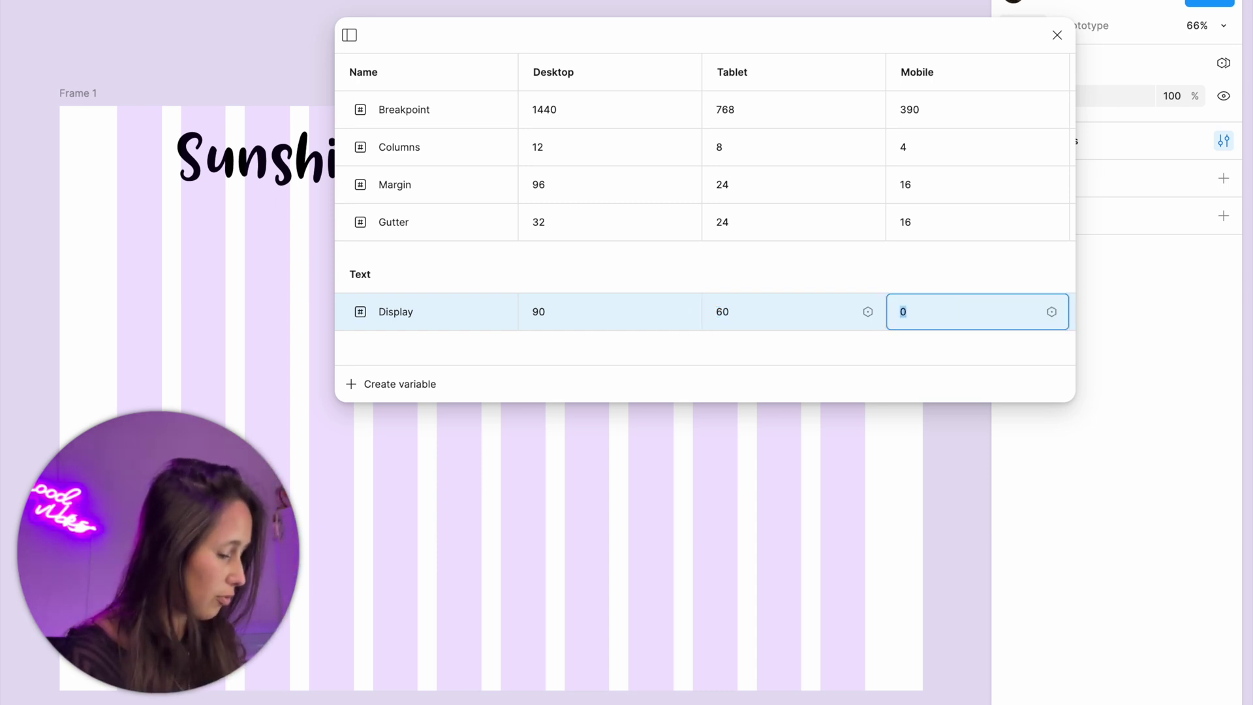
pyautogui.write('48')
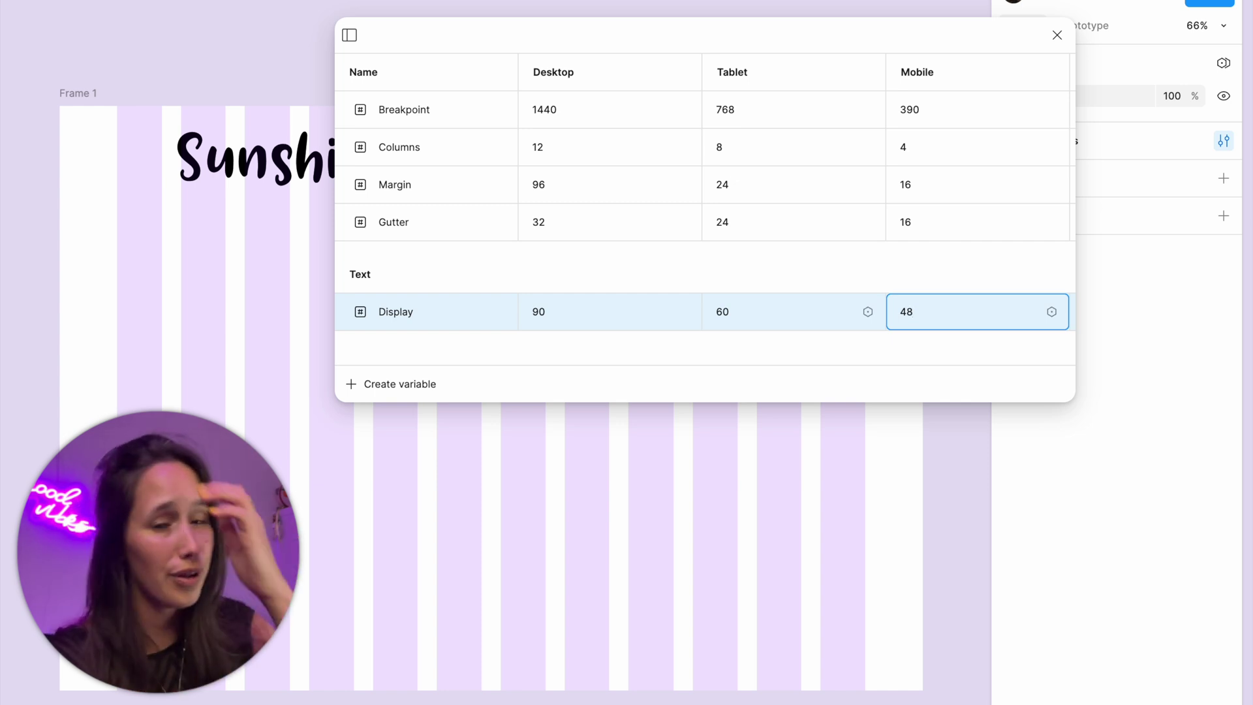
pyautogui.click(868, 356)
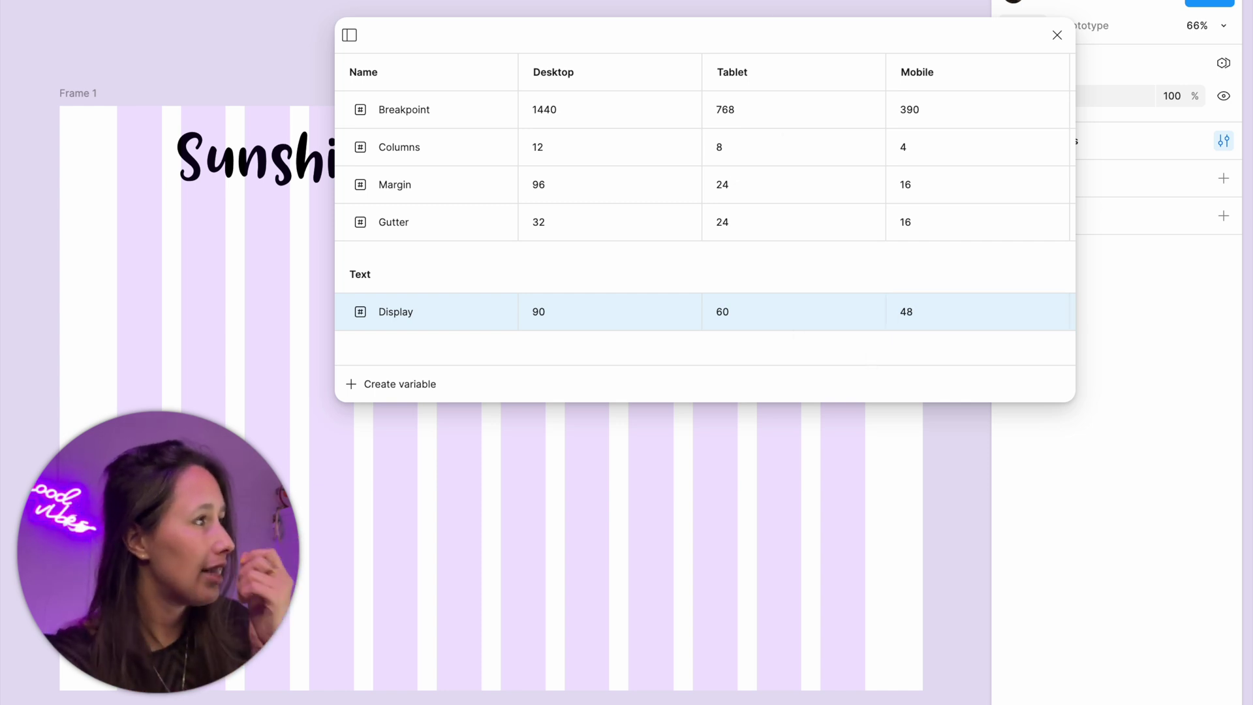
pyautogui.click(1057, 36)
# Bind the "Sunshine Magical Potions" title's font size to the Display variable.
pyautogui.click(325, 184)
pyautogui.scroll(-1, 323, 168)
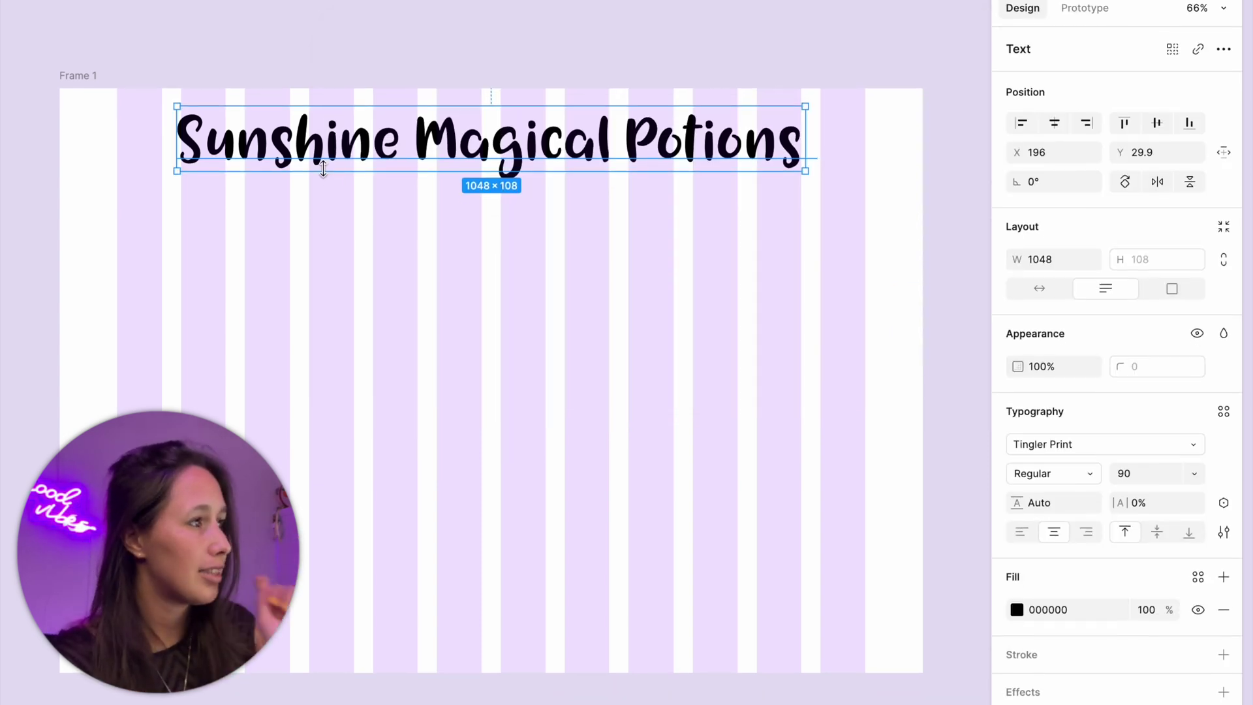
pyautogui.click(1198, 425)
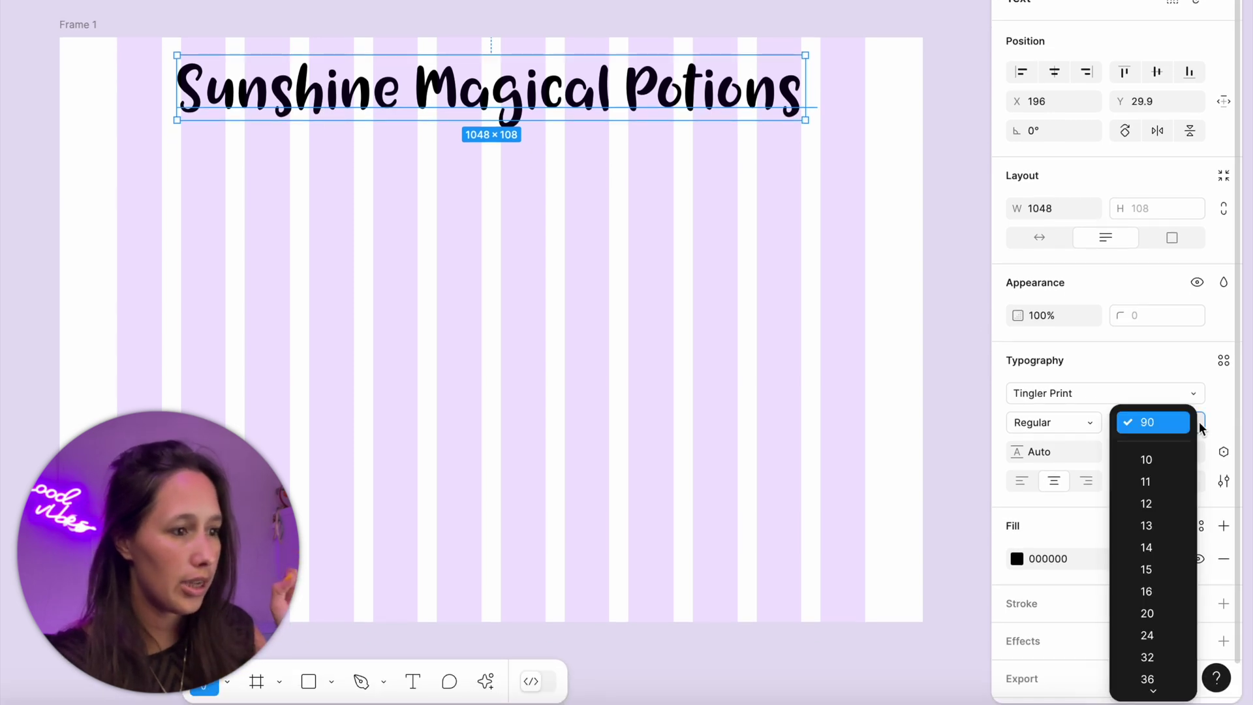
pyautogui.click(1160, 680)
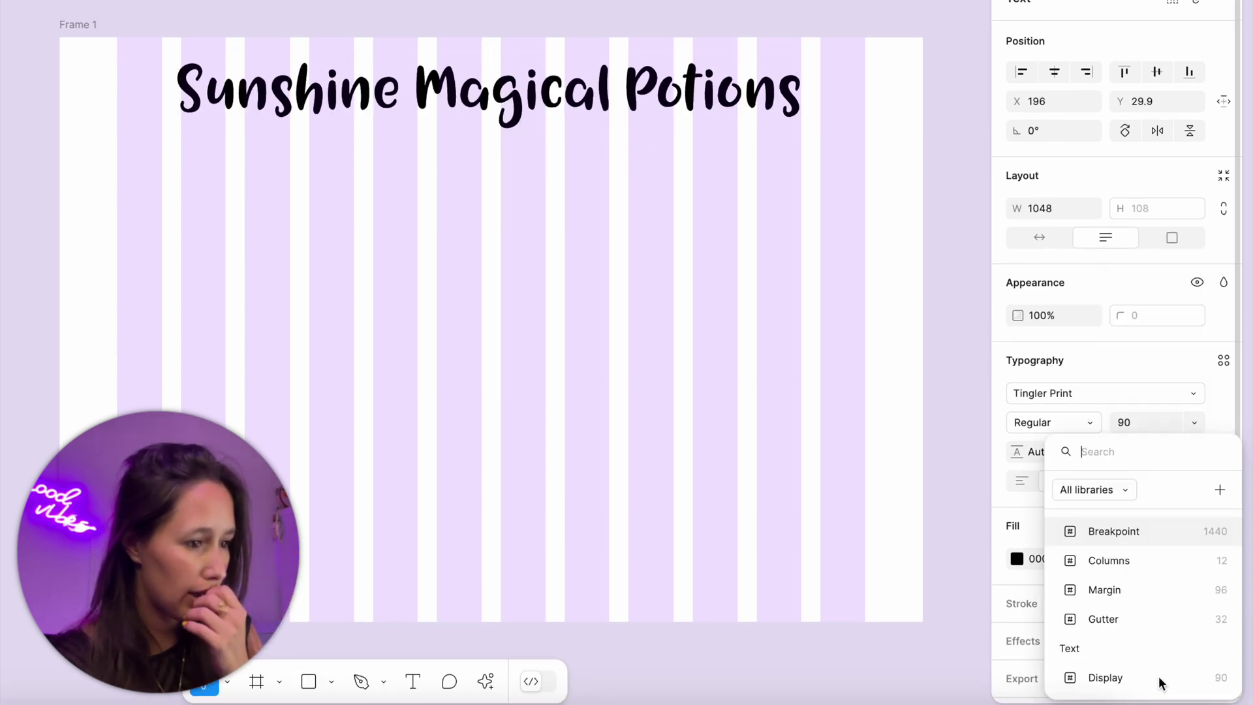
pyautogui.press('Escape')
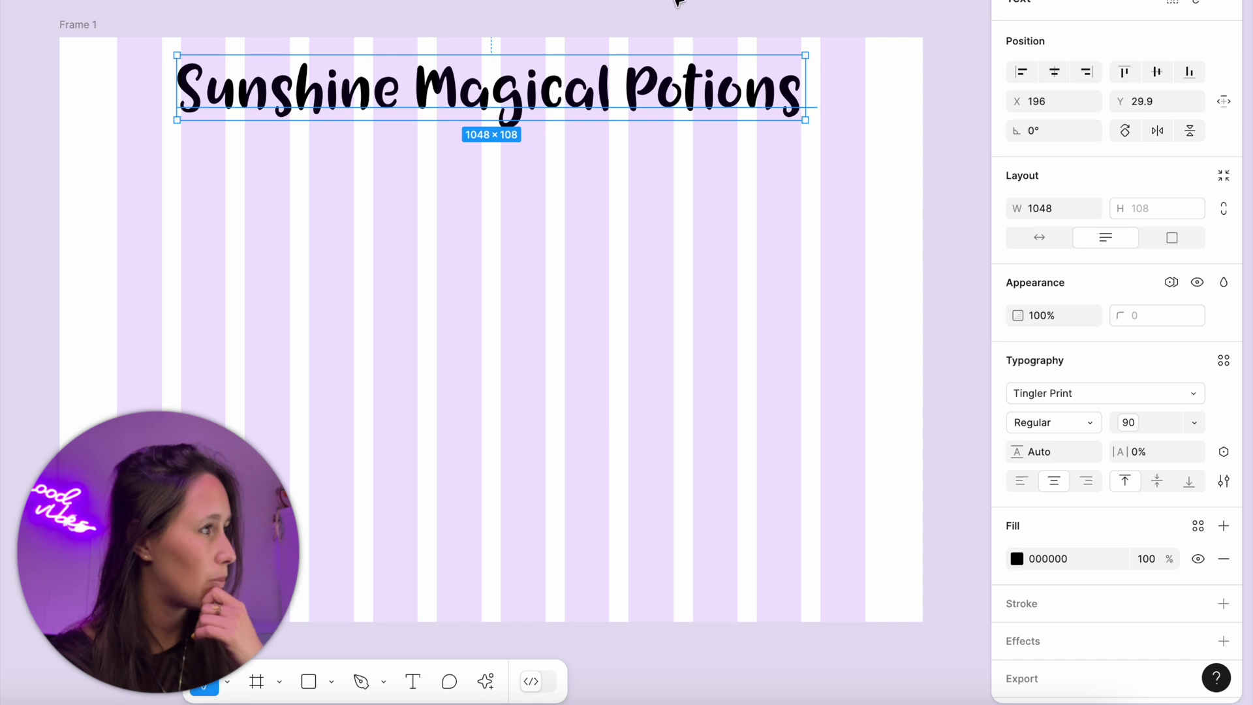
# Cycle Frame 1's Collection 1 mode through Tablet and Mobile and back to Desktop to check the title's responsive font size.
pyautogui.click(80, 49)
pyautogui.click(60, 33)
pyautogui.click(1130, 346)
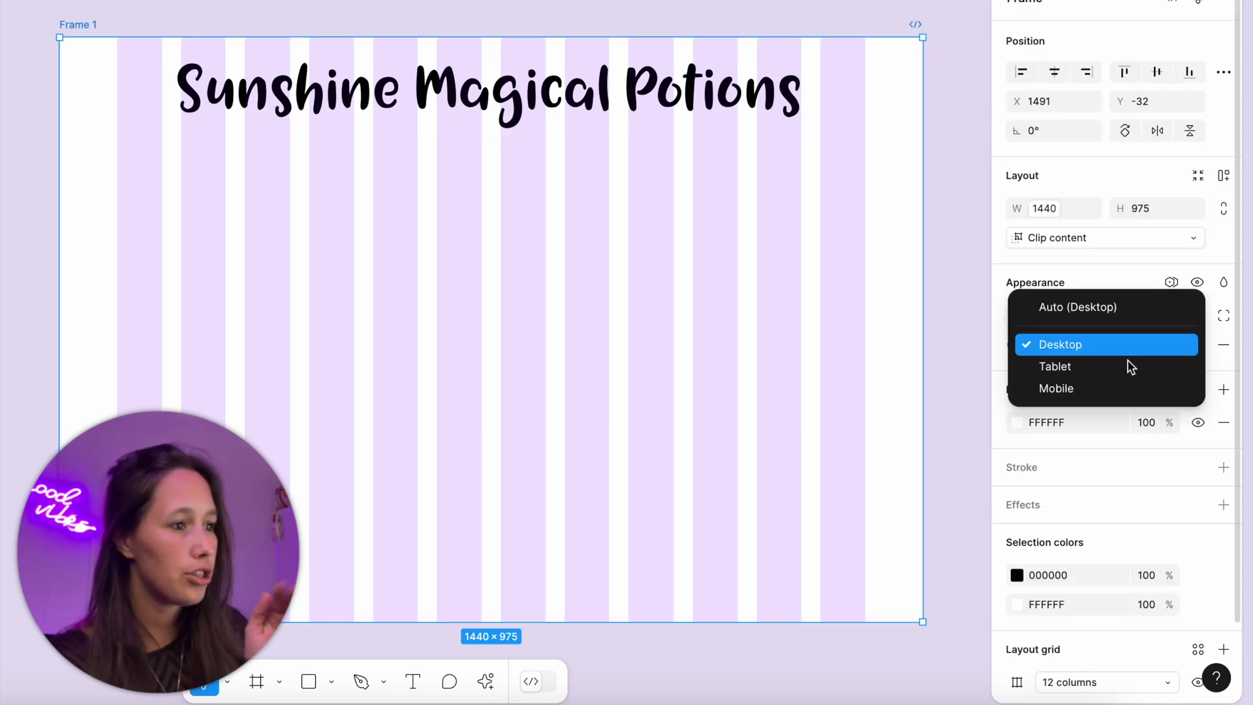
pyautogui.click(1127, 364)
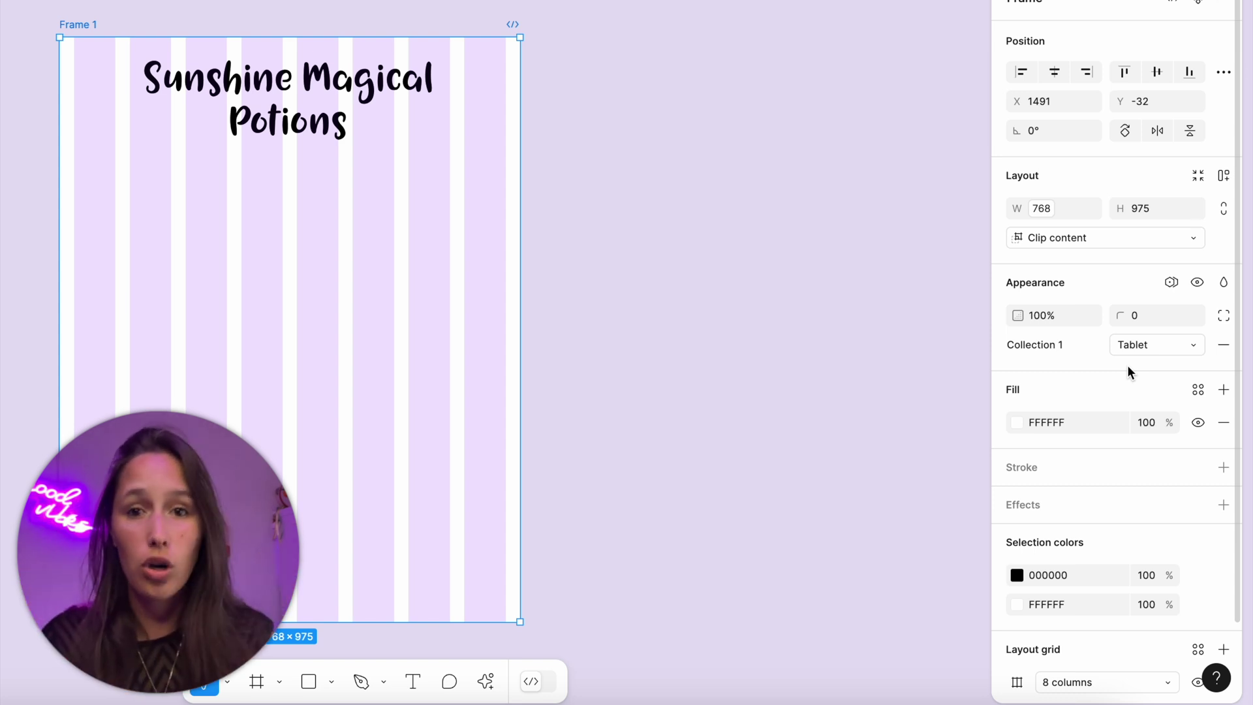
pyautogui.click(1129, 342)
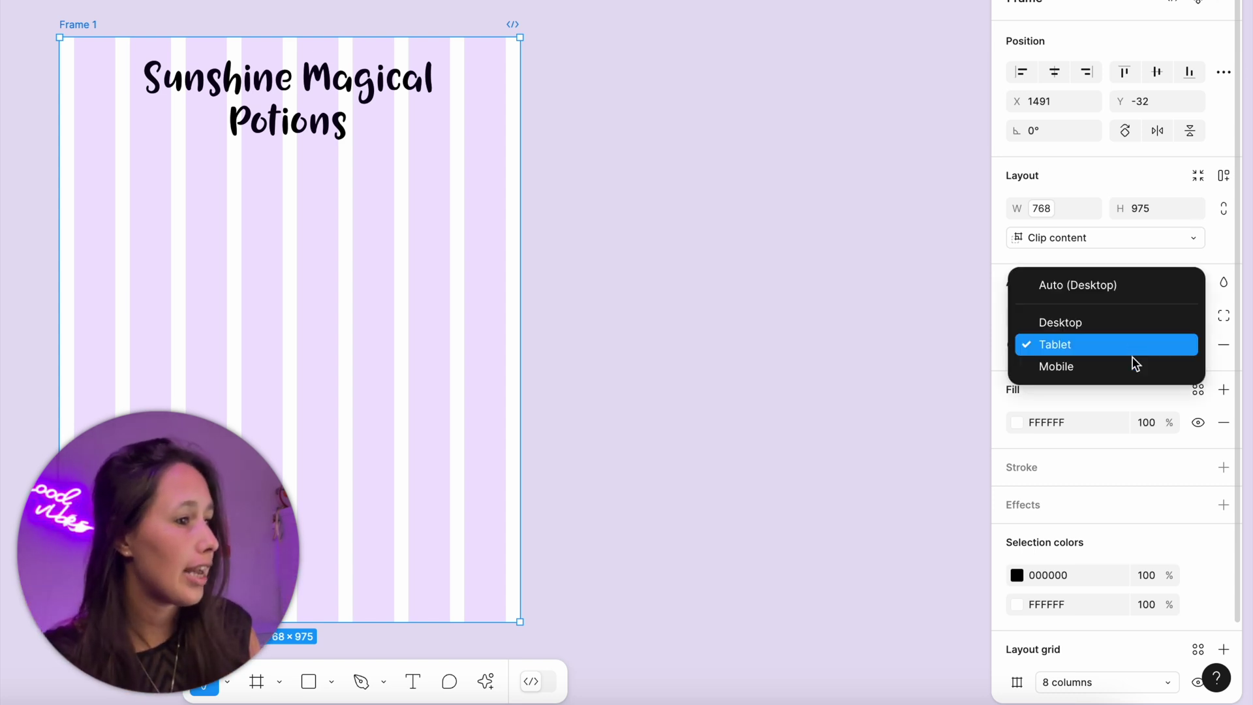
pyautogui.click(1133, 360)
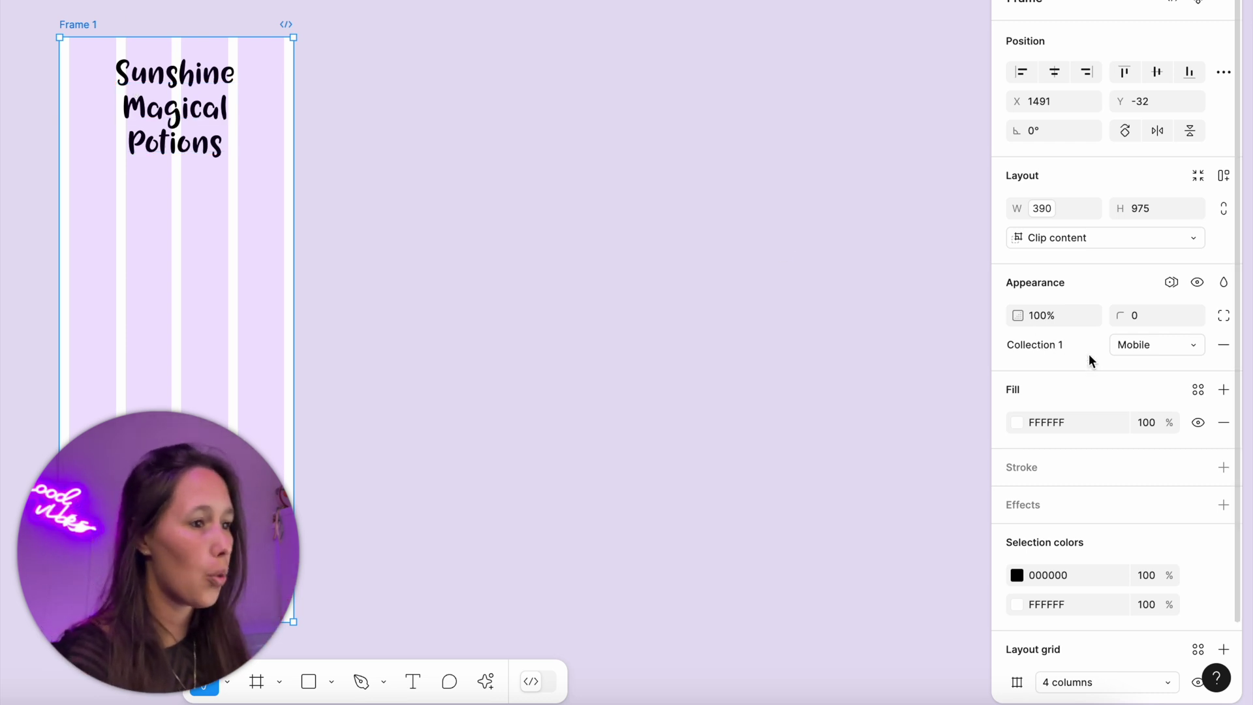
pyautogui.click(1131, 349)
pyautogui.click(1106, 302)
pyautogui.press('Escape')
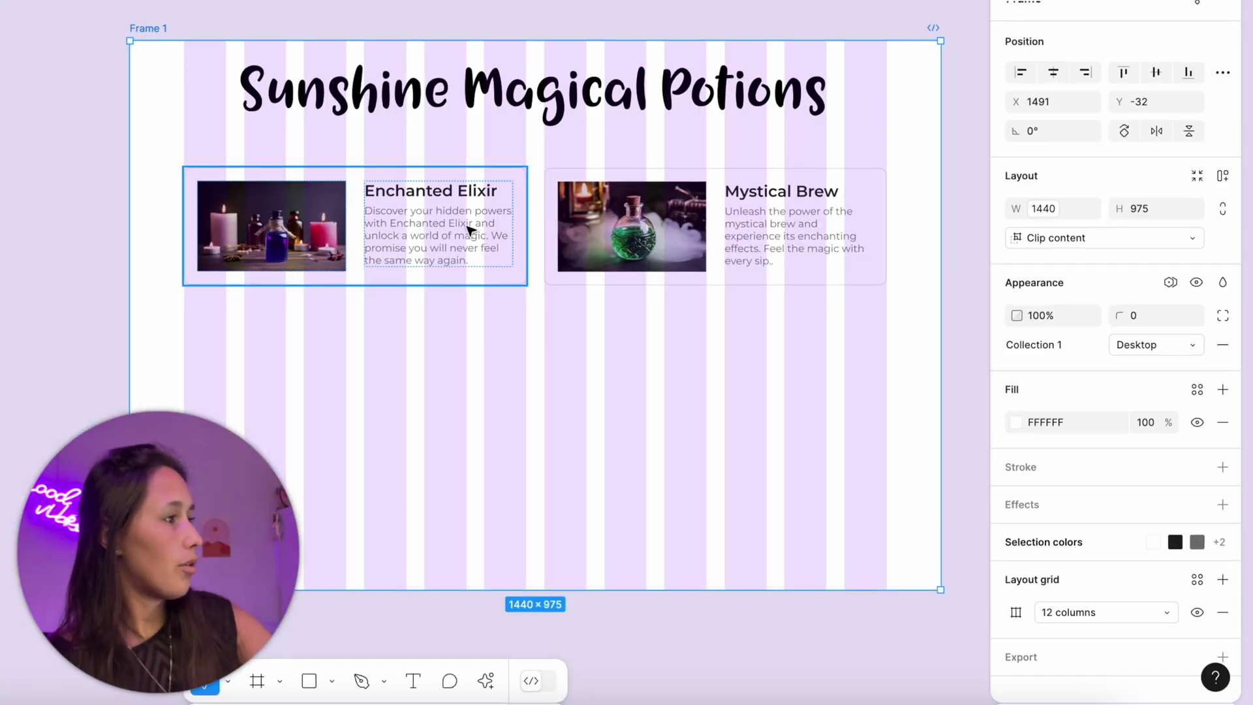
# Preview the two potion cards with Frame 1 in Tablet mode and undo the mode change.
pyautogui.click(468, 226)
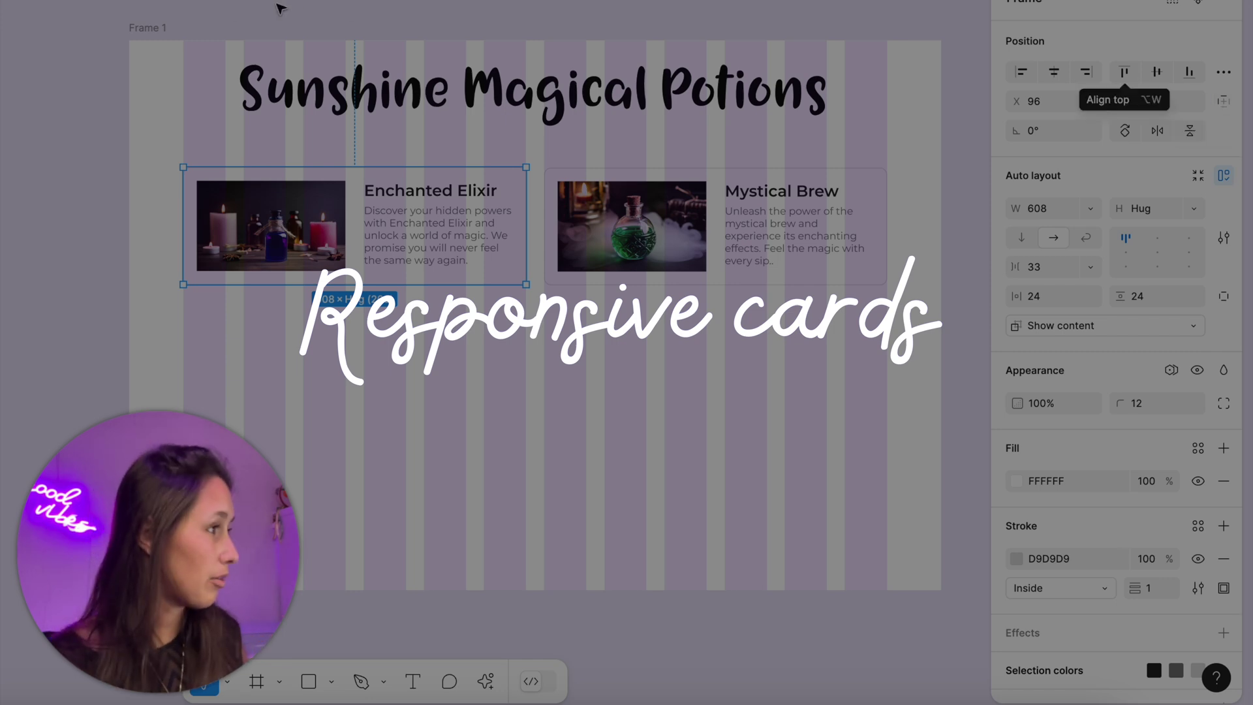
pyautogui.click(155, 26)
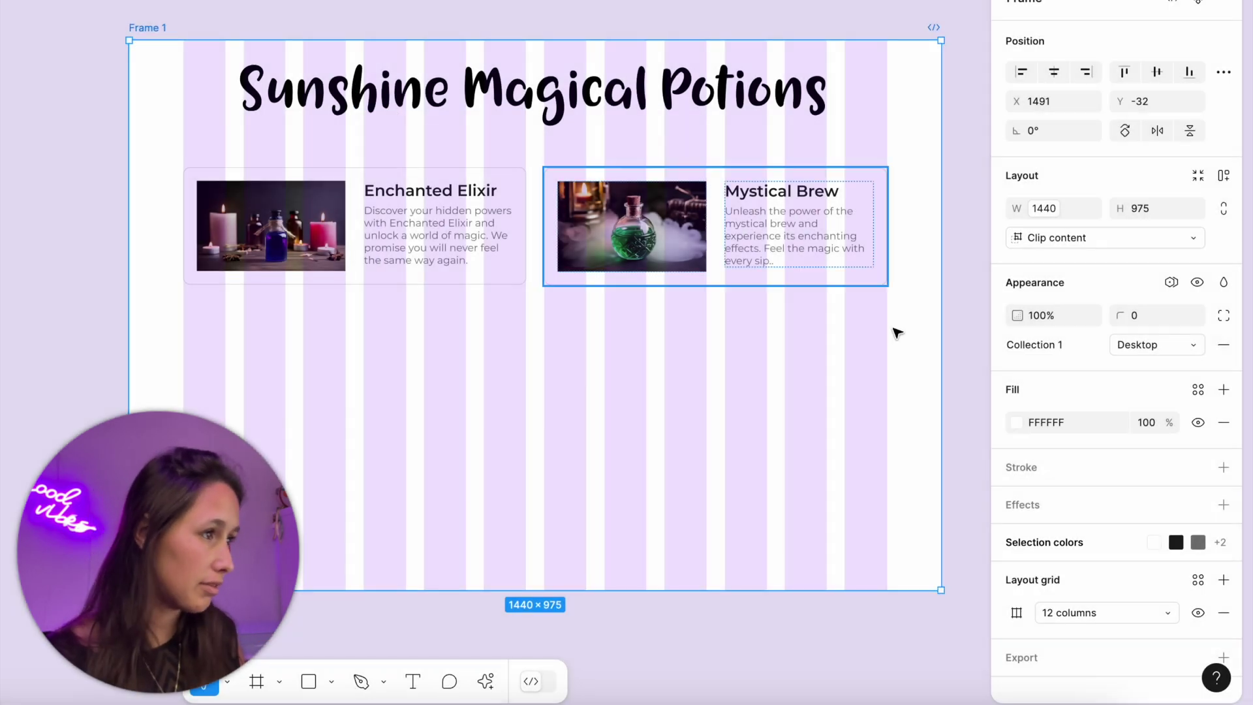
pyautogui.click(1161, 339)
pyautogui.click(1076, 364)
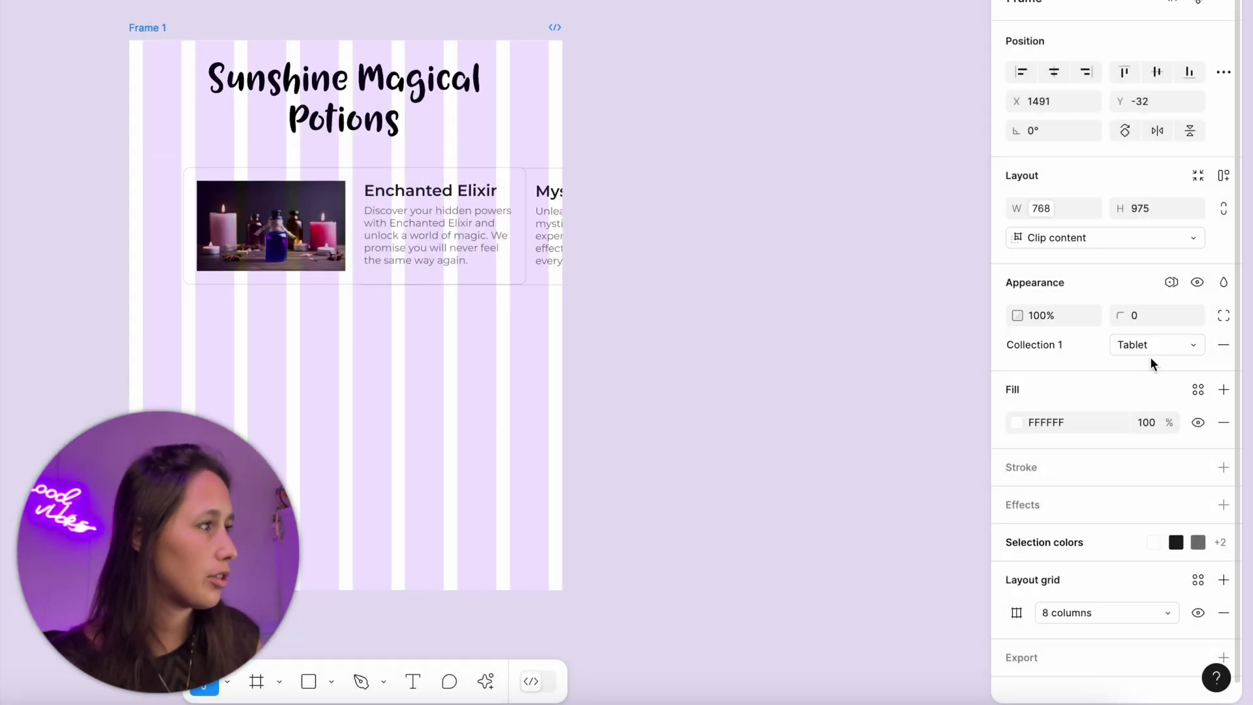
pyautogui.hotkey('ctrl', 'z')
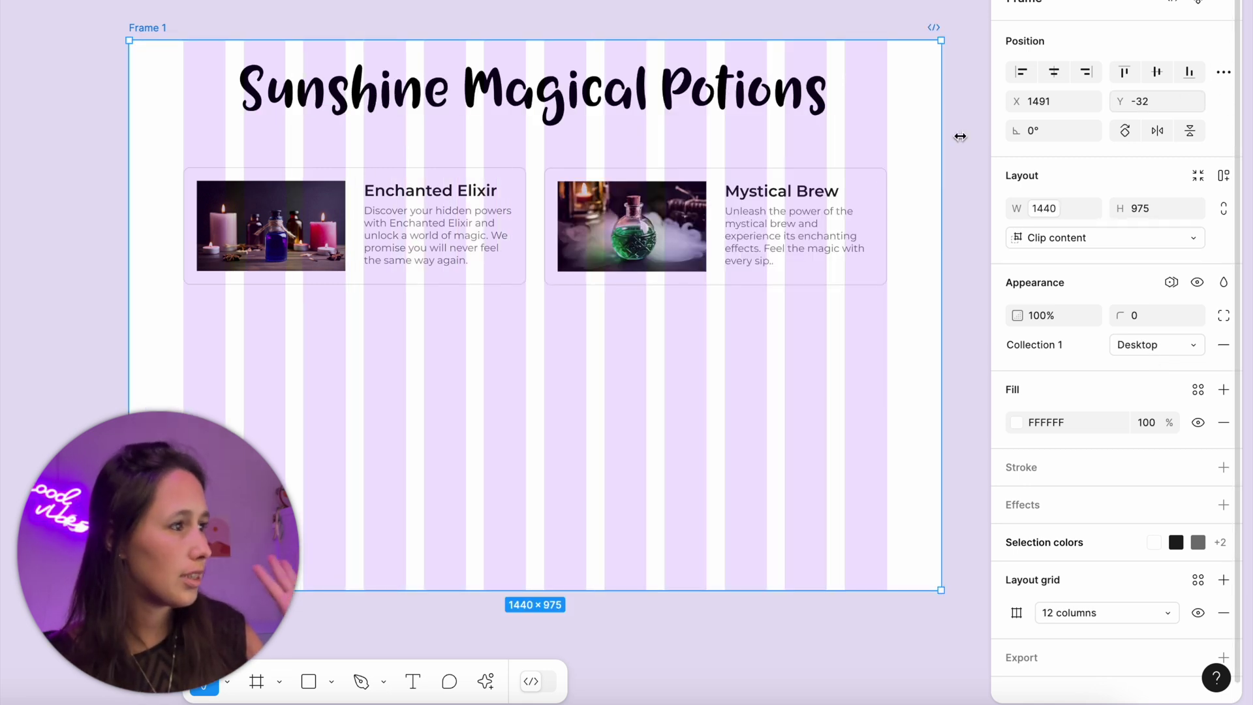
# Set the horizontal constraint of both the Enchanted Elixir and Mystical Brew cards to Scale.
pyautogui.click(783, 209)
pyautogui.keyDown('shift'); pyautogui.click(278, 231); pyautogui.keyUp('shift')
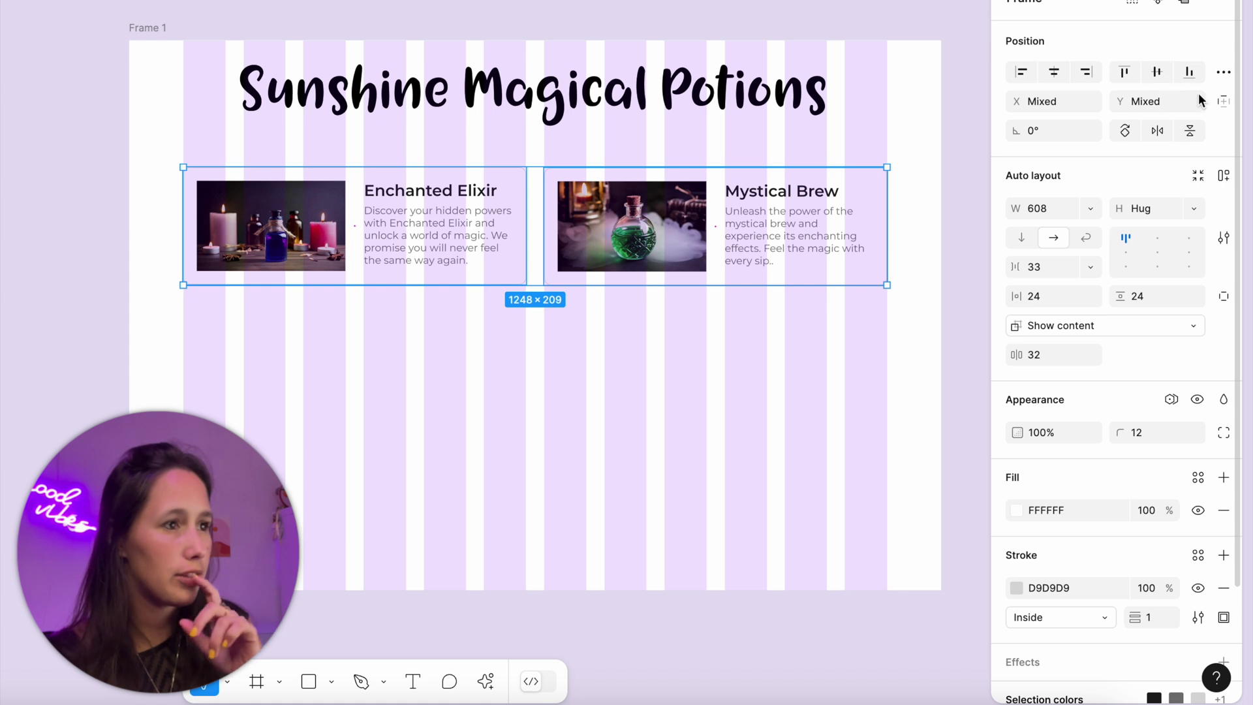
pyautogui.click(1217, 103)
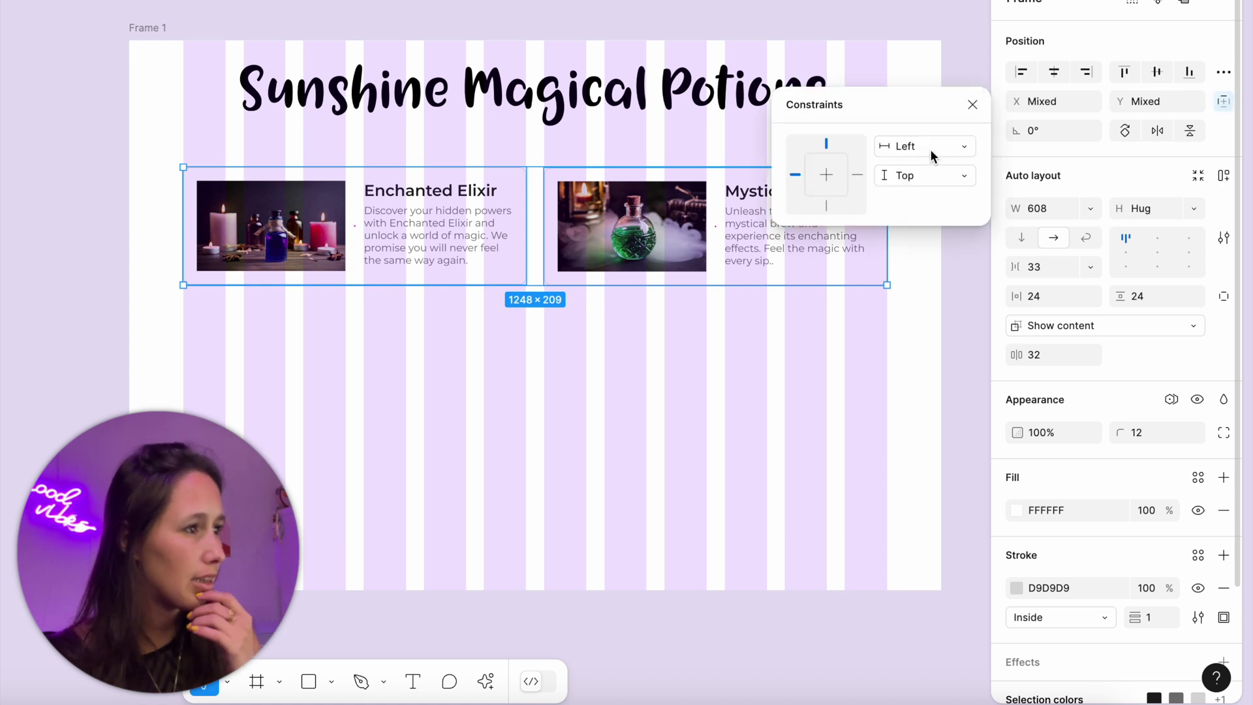
pyautogui.click(930, 150)
pyautogui.click(919, 236)
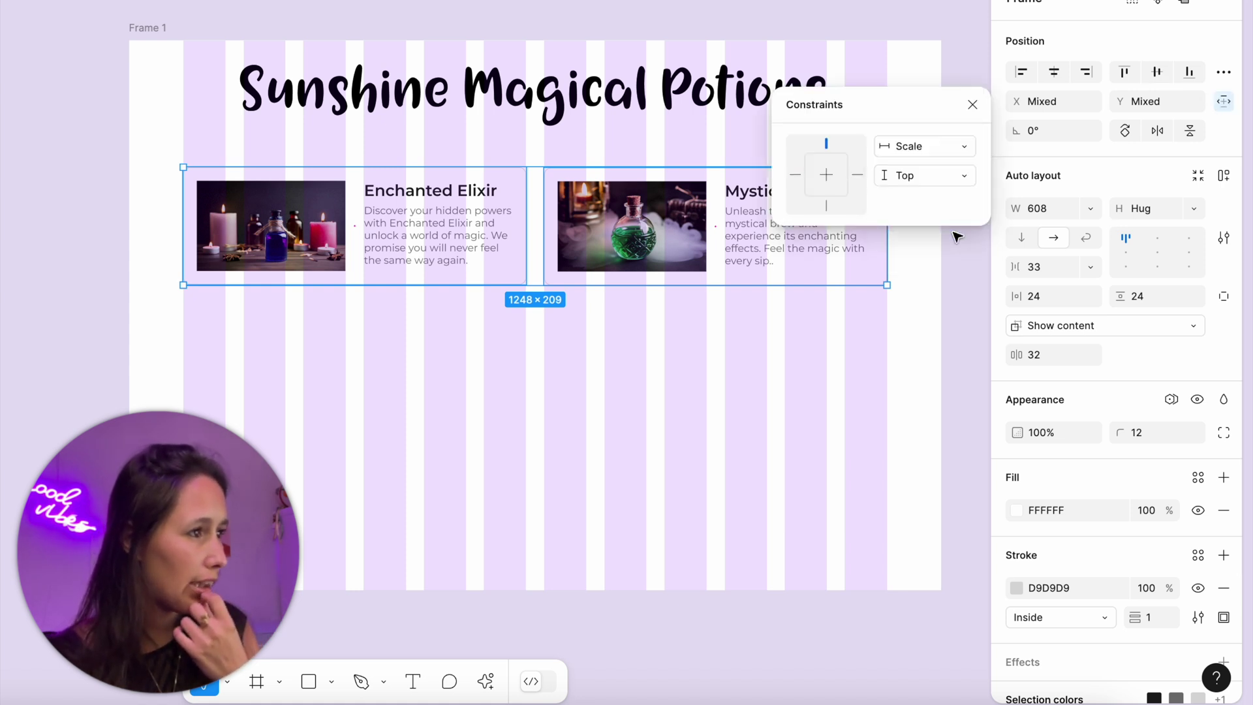
pyautogui.click(506, 33)
# Cycle Frame 1 through the Tablet and Mobile modes and back to Desktop to check how the two scaled cards adapt.
pyautogui.click(149, 29)
pyautogui.click(1149, 347)
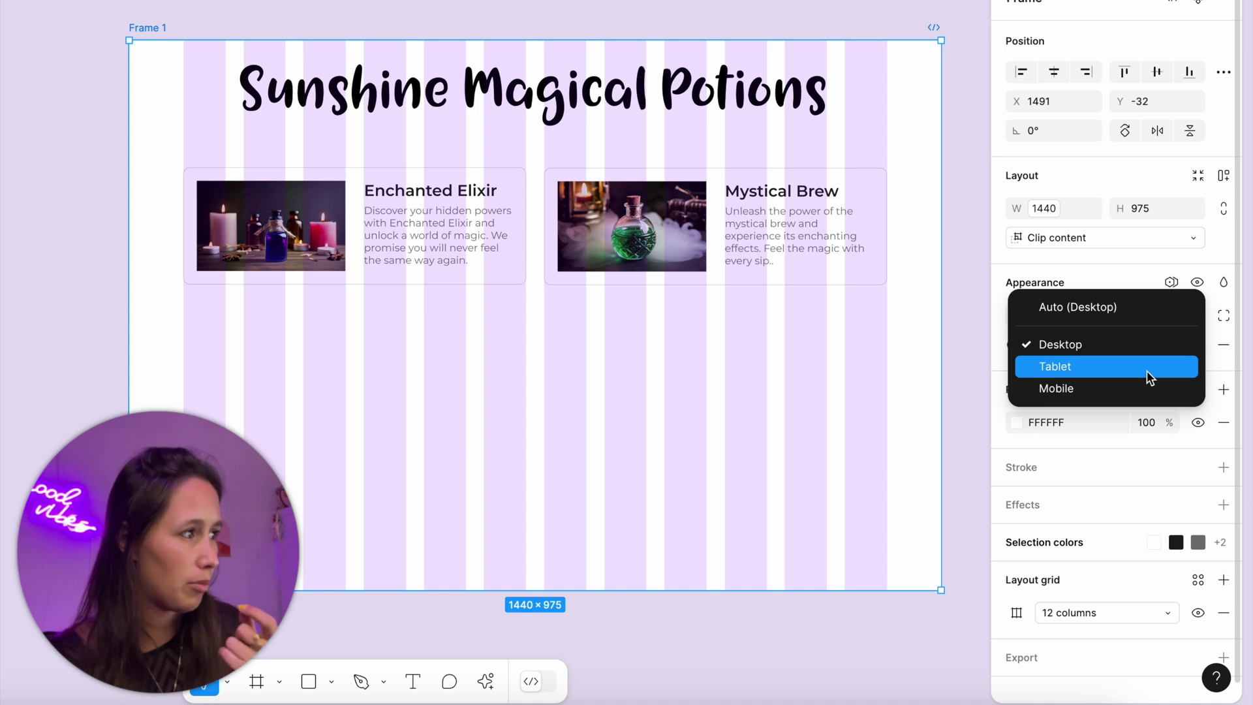
pyautogui.click(1145, 371)
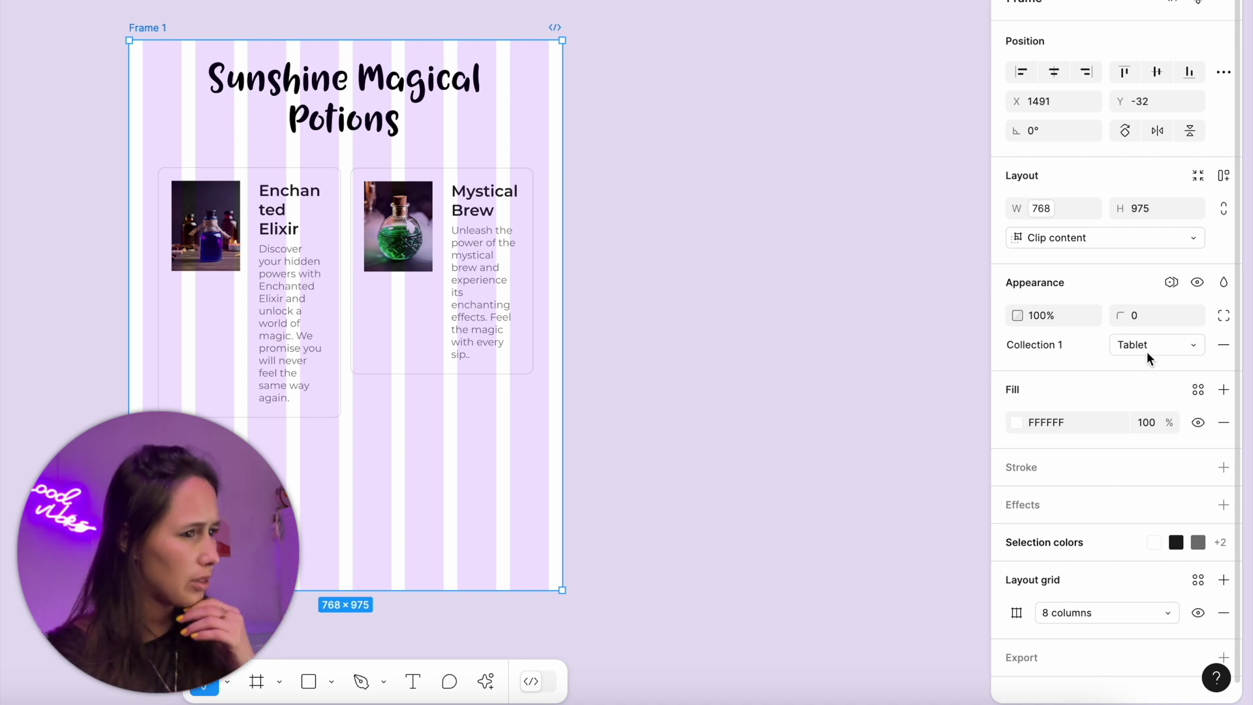
pyautogui.click(1146, 351)
pyautogui.click(1142, 359)
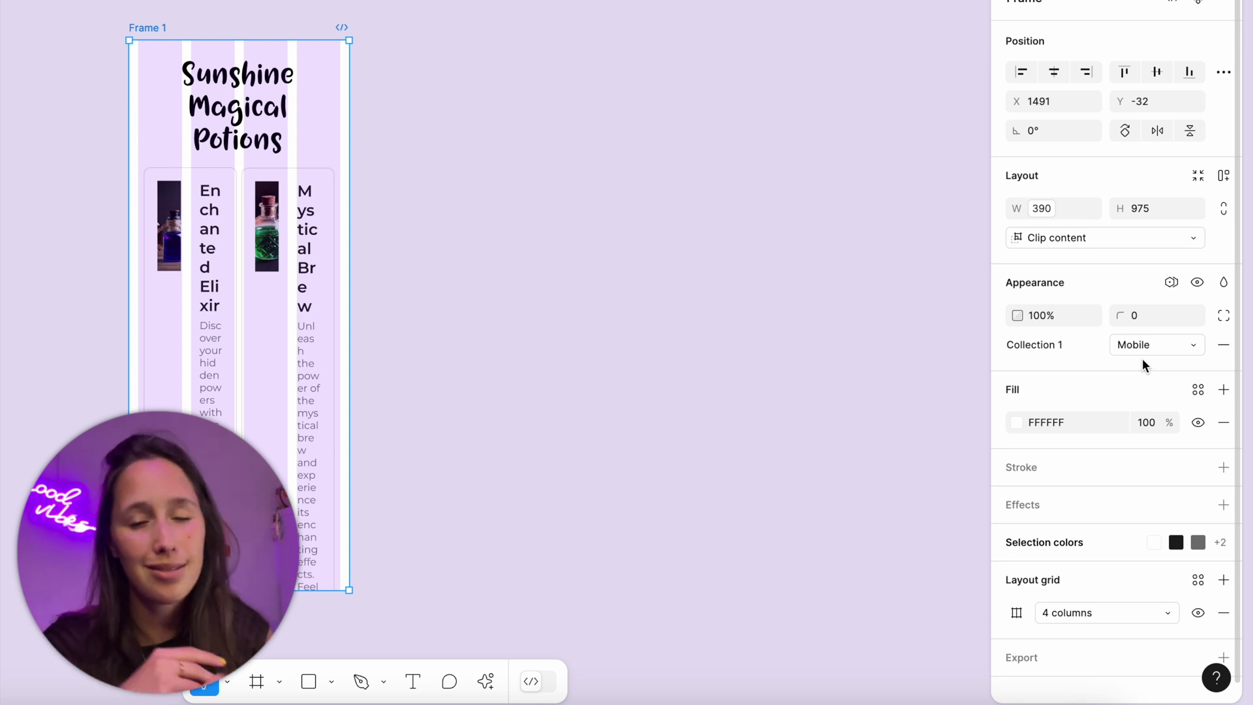
pyautogui.click(1150, 350)
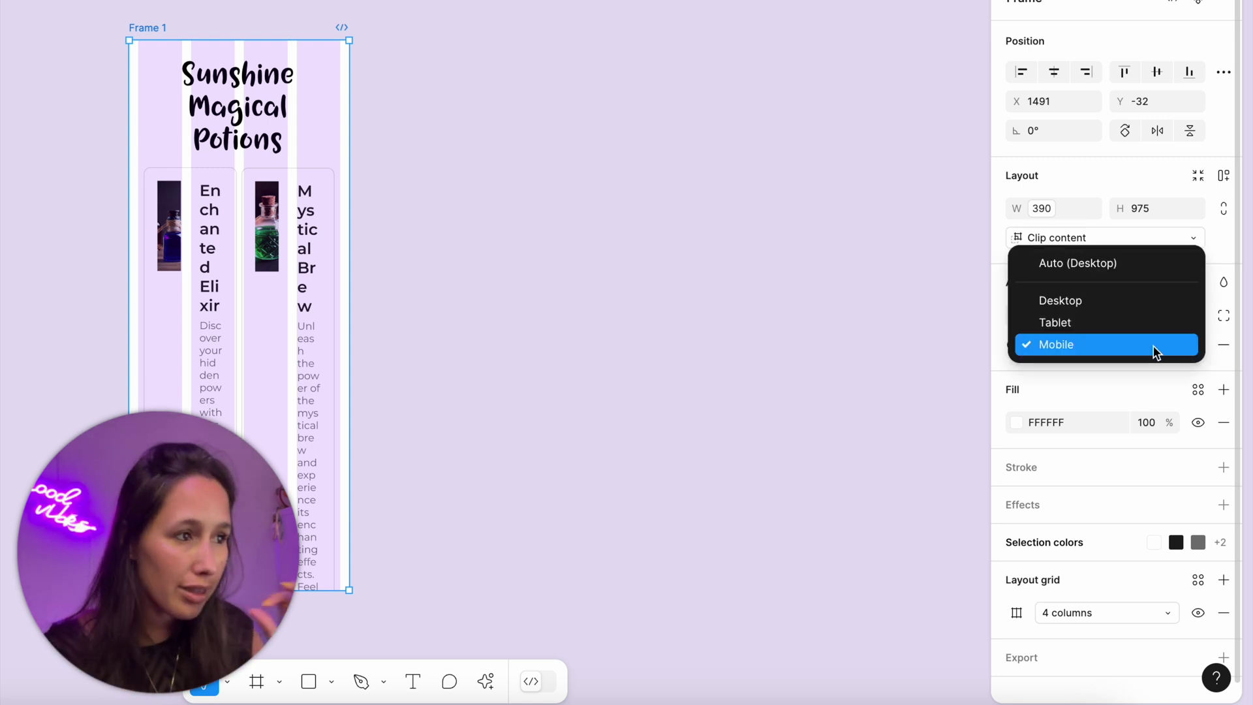
pyautogui.click(1157, 303)
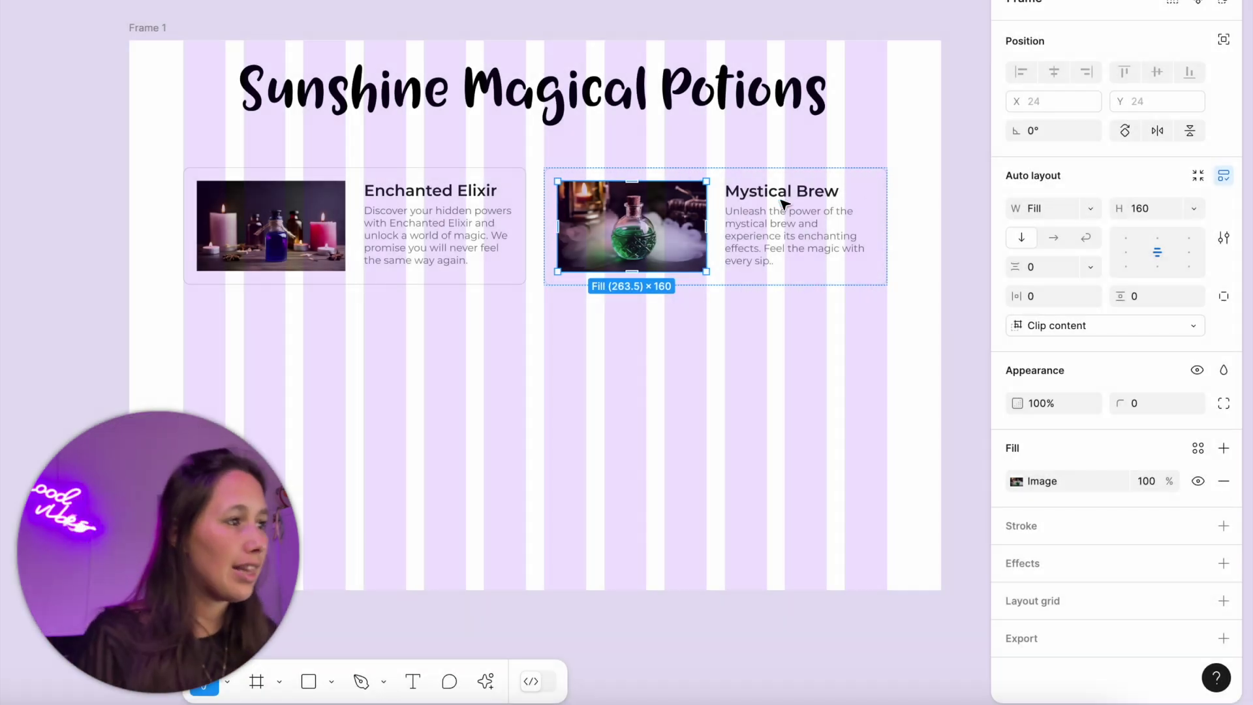
# Set a minimum width of 160 on the image frames of both the Enchanted Elixir and Mystical Brew cards.
pyautogui.click(821, 185)
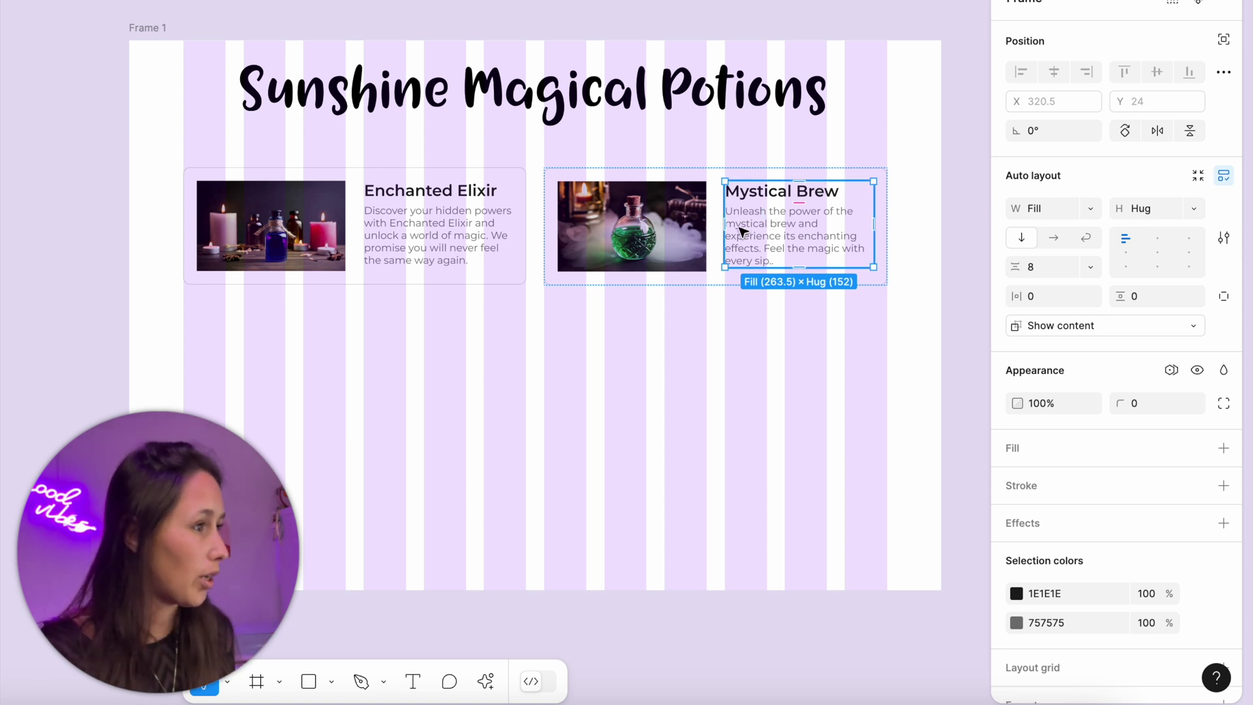
pyautogui.click(696, 254)
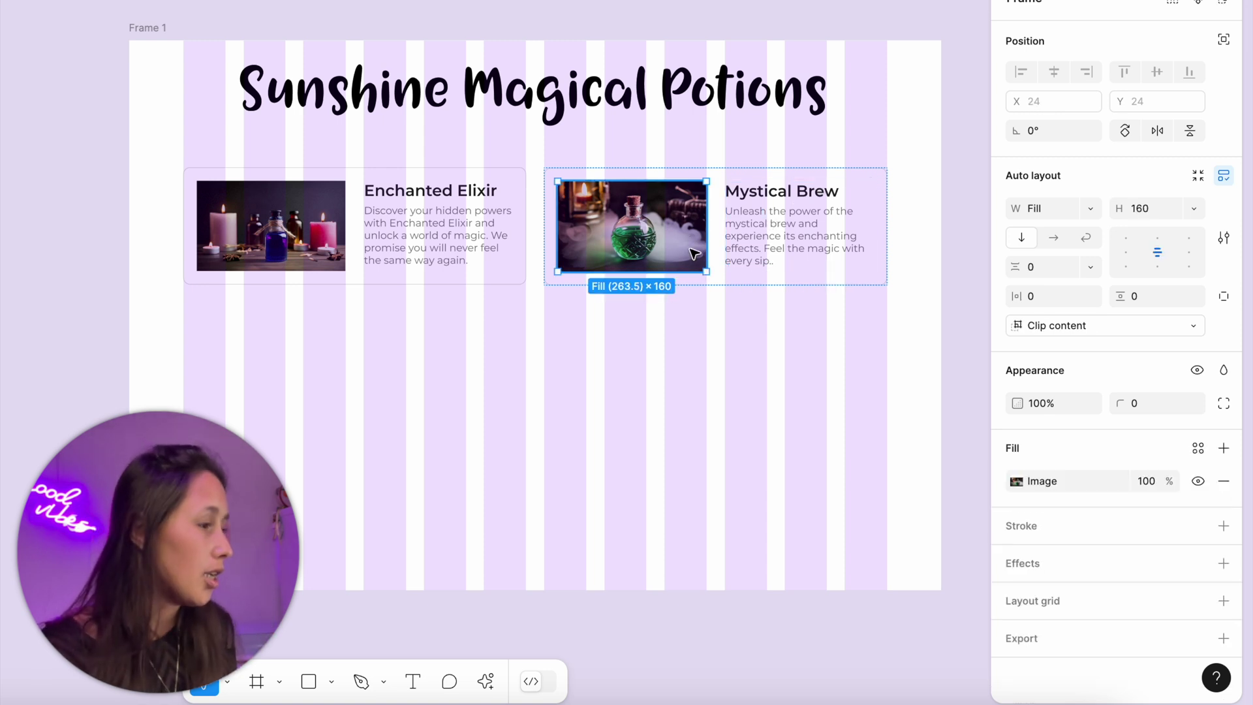
pyautogui.keyDown('shift'); pyautogui.click(276, 220); pyautogui.keyUp('shift')
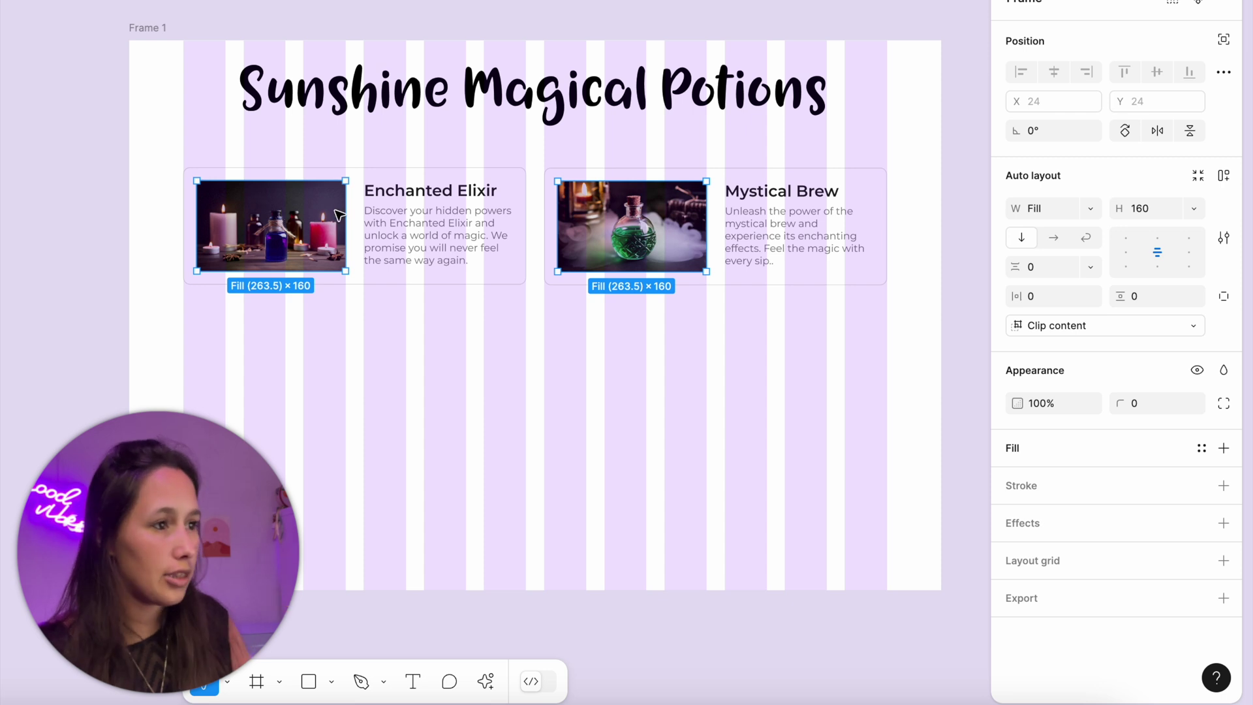
pyautogui.click(1098, 212)
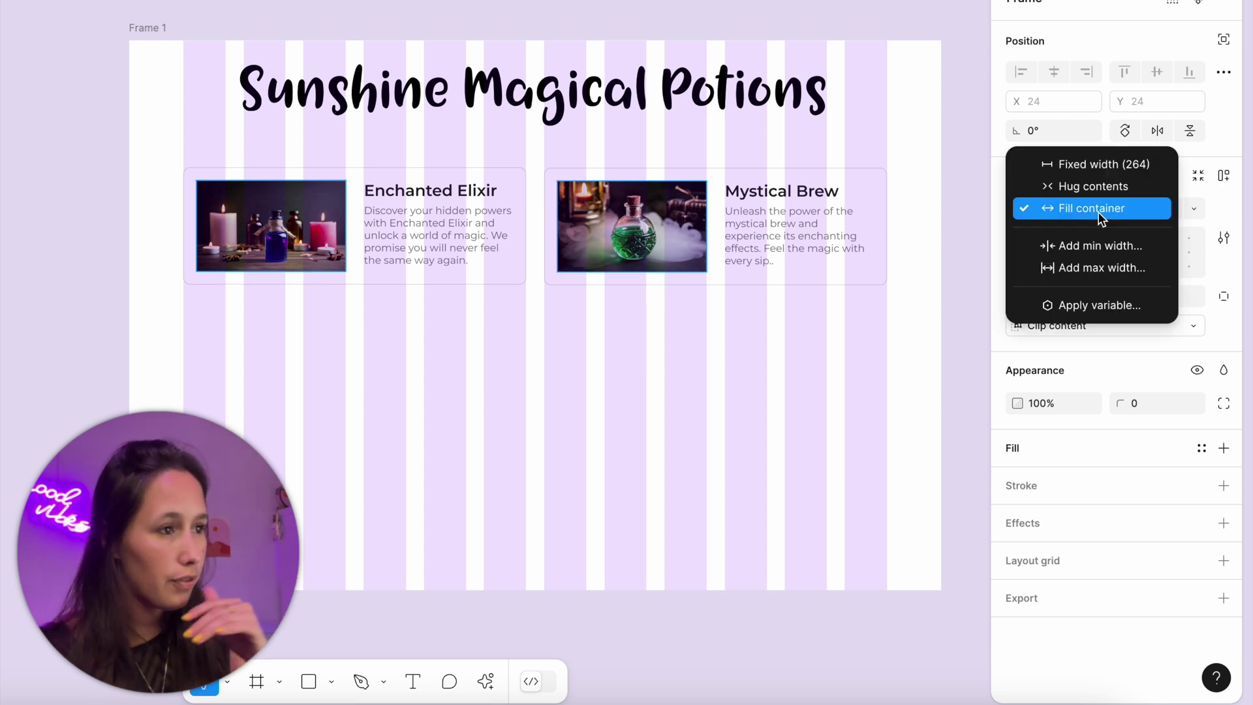
pyautogui.click(1107, 249)
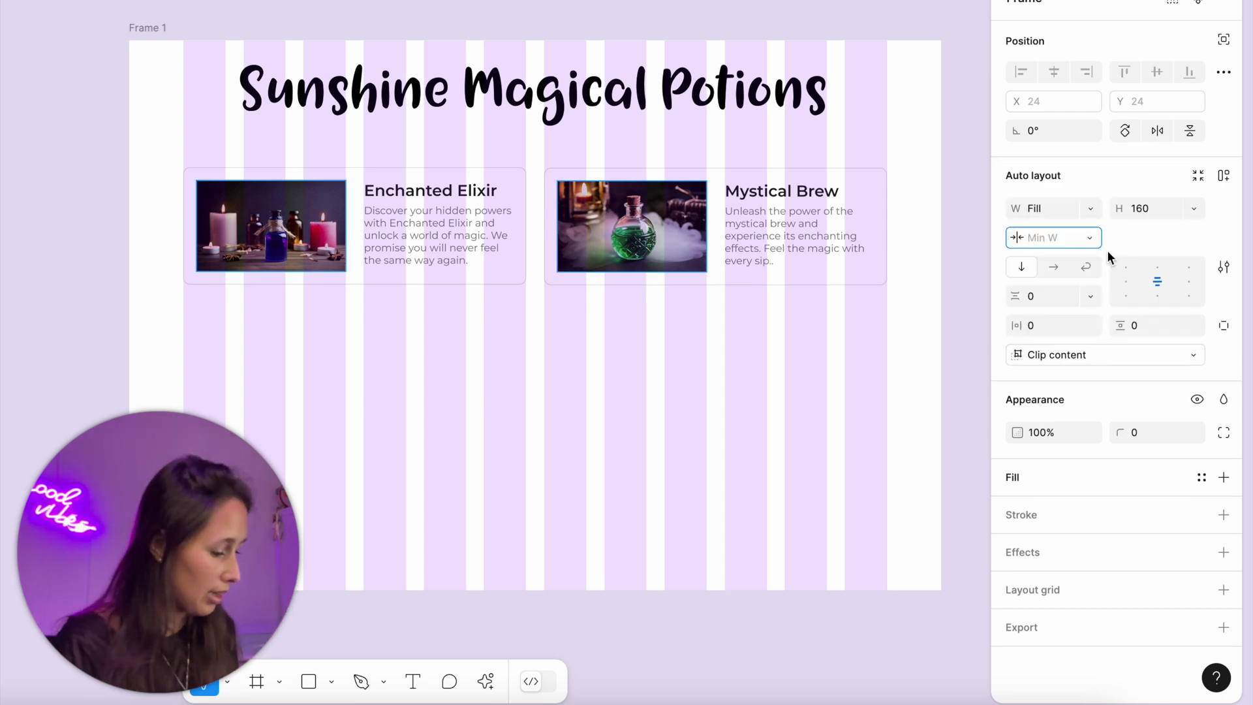
pyautogui.write('160')
pyautogui.press('Return')
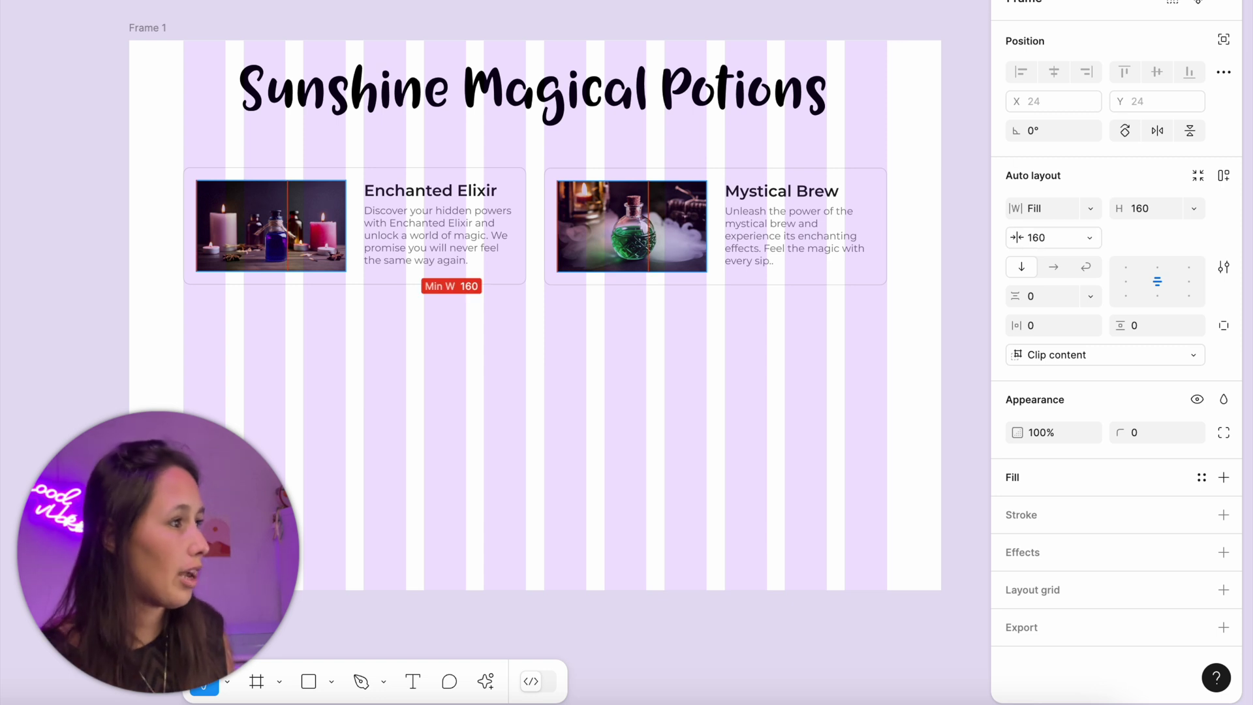
pyautogui.click(777, 20)
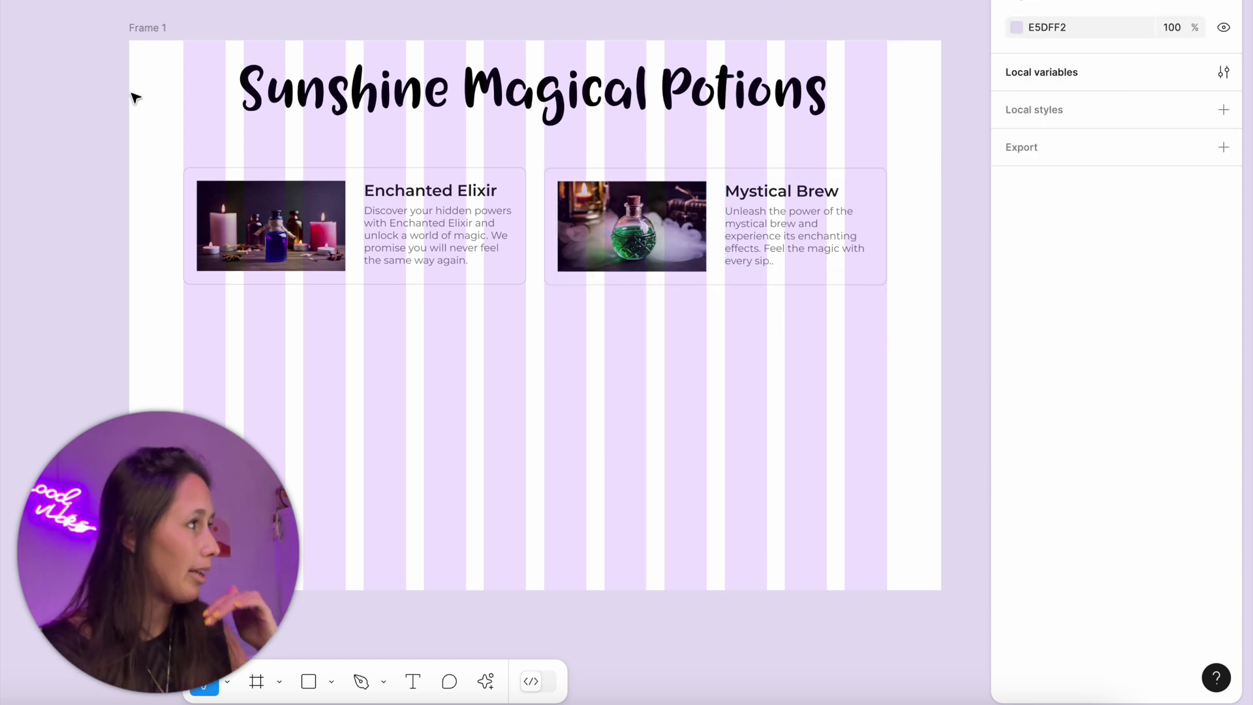
# Cycle Frame 1 through Tablet and Mobile and back to Desktop to check the card images' minimum width.
pyautogui.click(155, 30)
pyautogui.click(1199, 349)
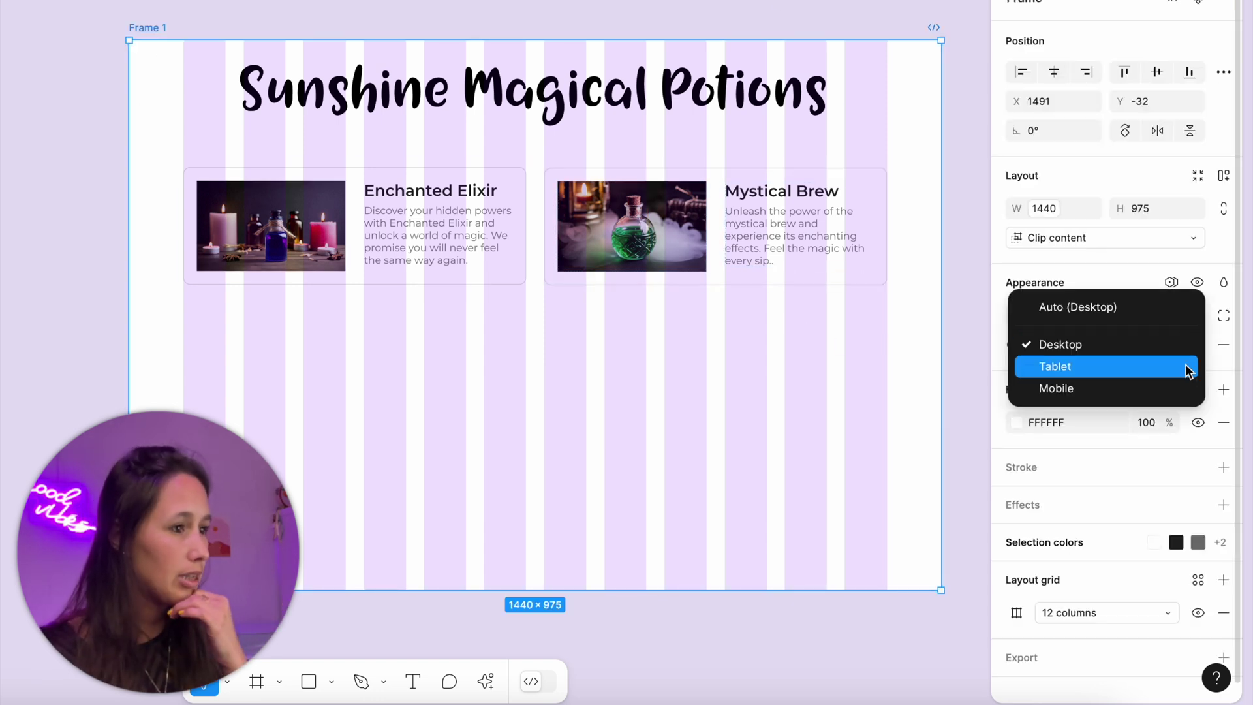
pyautogui.click(1185, 364)
pyautogui.click(1156, 351)
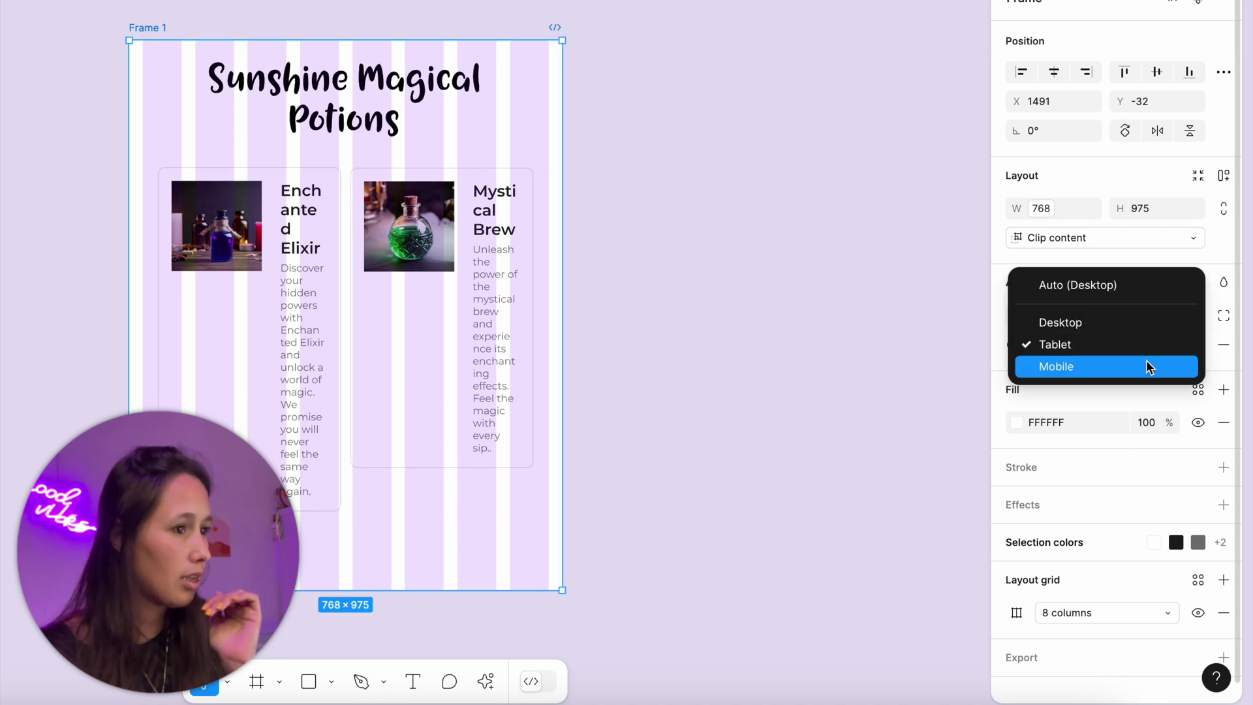
pyautogui.click(1146, 364)
pyautogui.click(1149, 343)
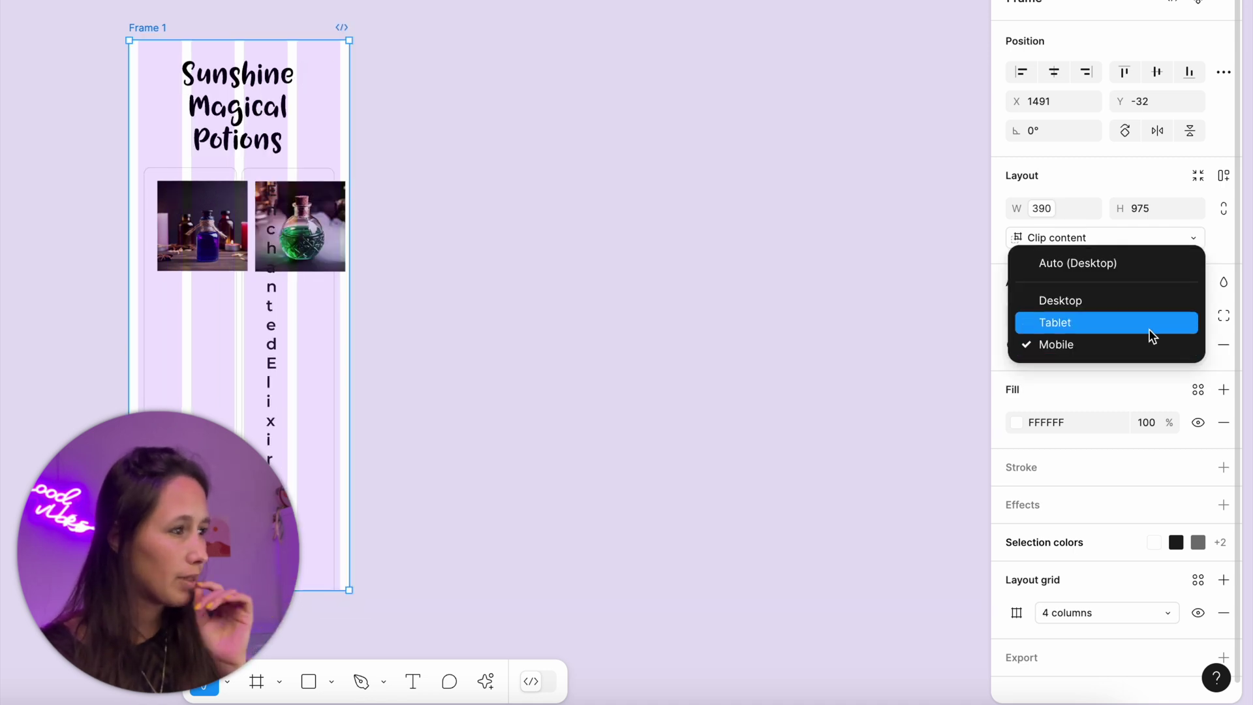
pyautogui.click(1148, 329)
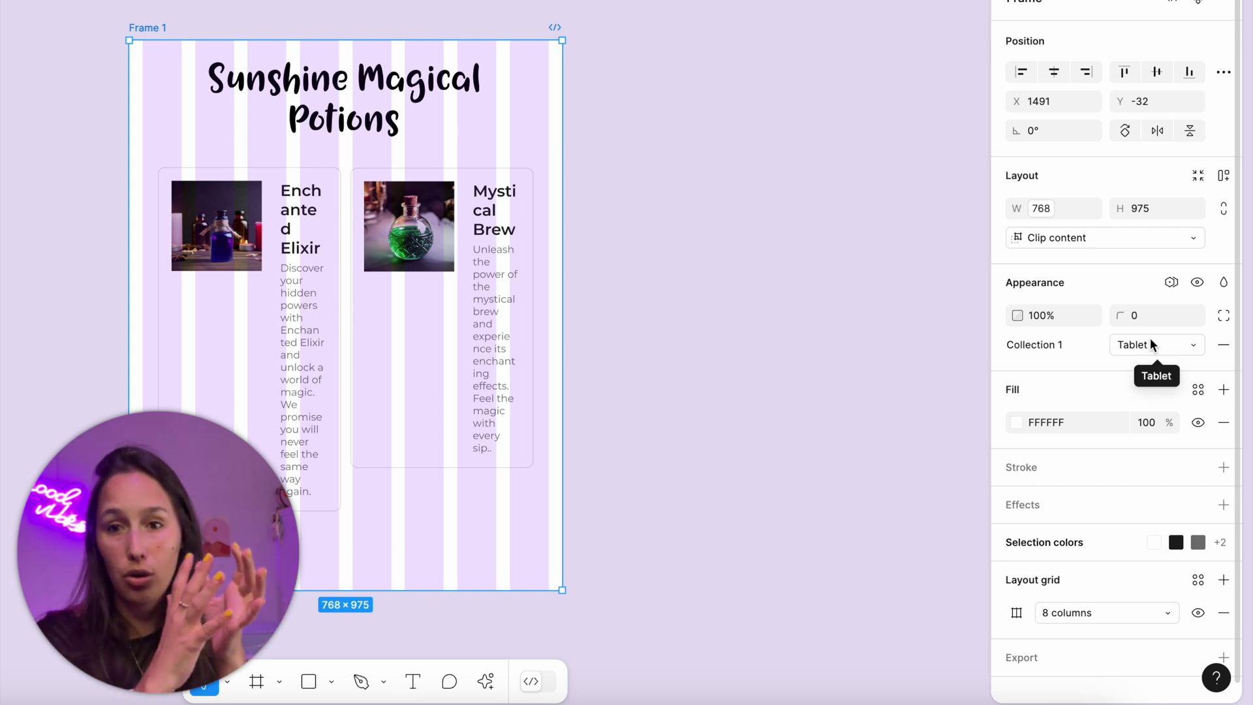
pyautogui.click(1149, 344)
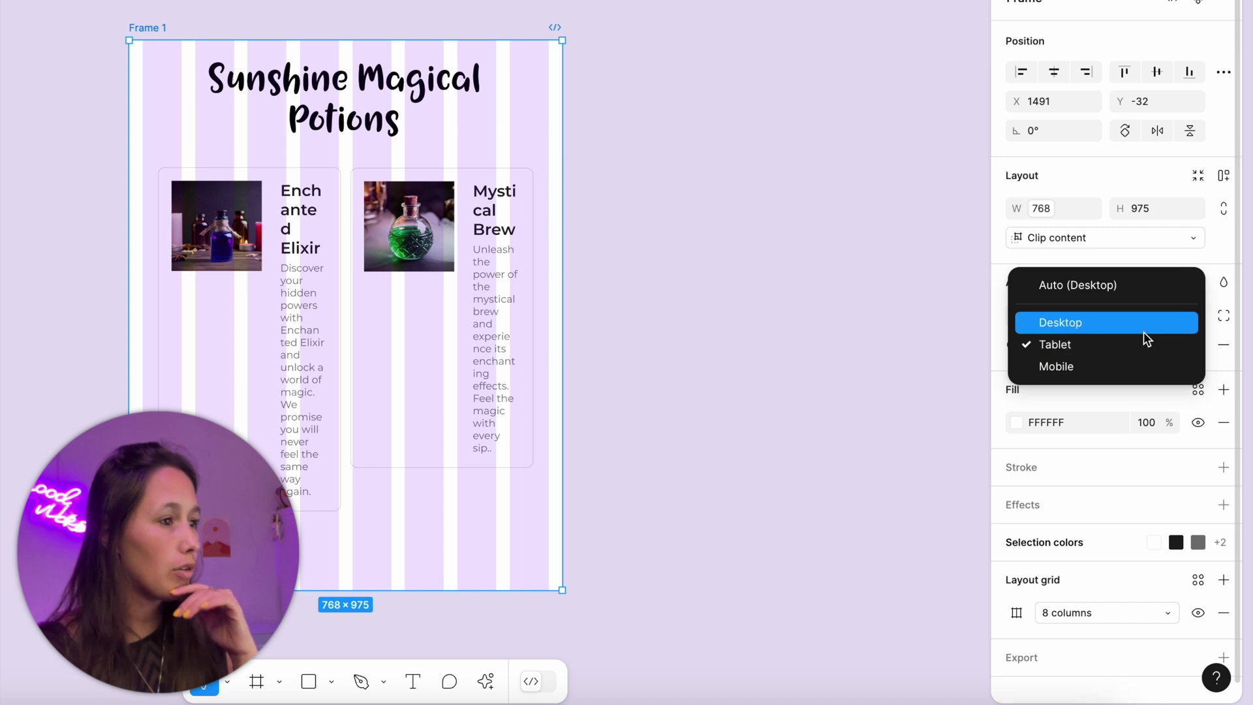
pyautogui.click(1142, 330)
# Change the auto layout of both potion cards from horizontal to Wrap.
pyautogui.click(770, 248)
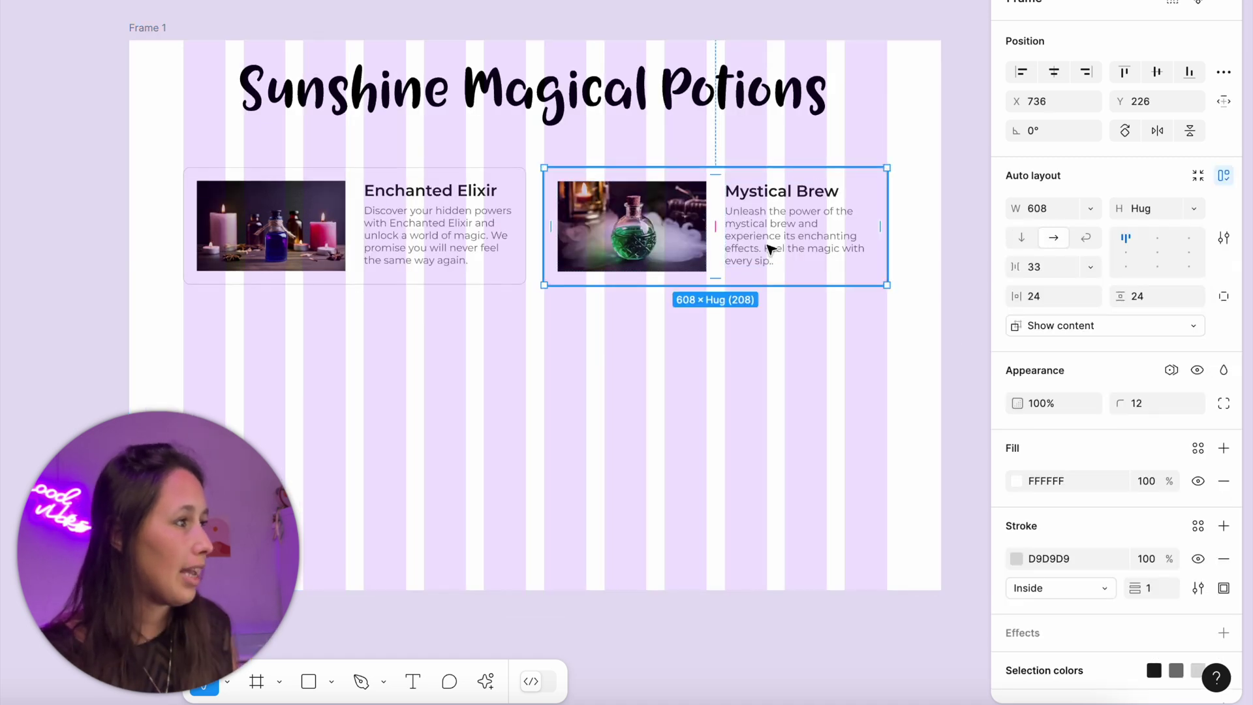
pyautogui.keyDown('shift'); pyautogui.click(362, 245); pyautogui.keyUp('shift')
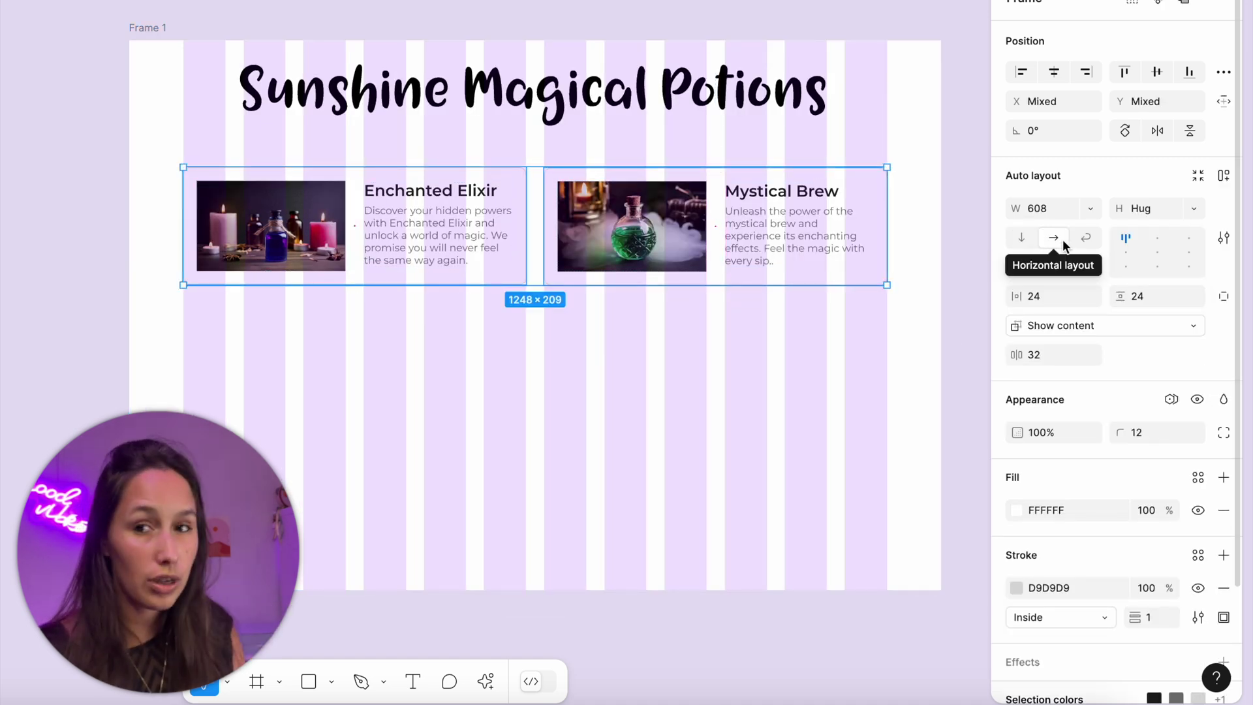
pyautogui.click(1083, 237)
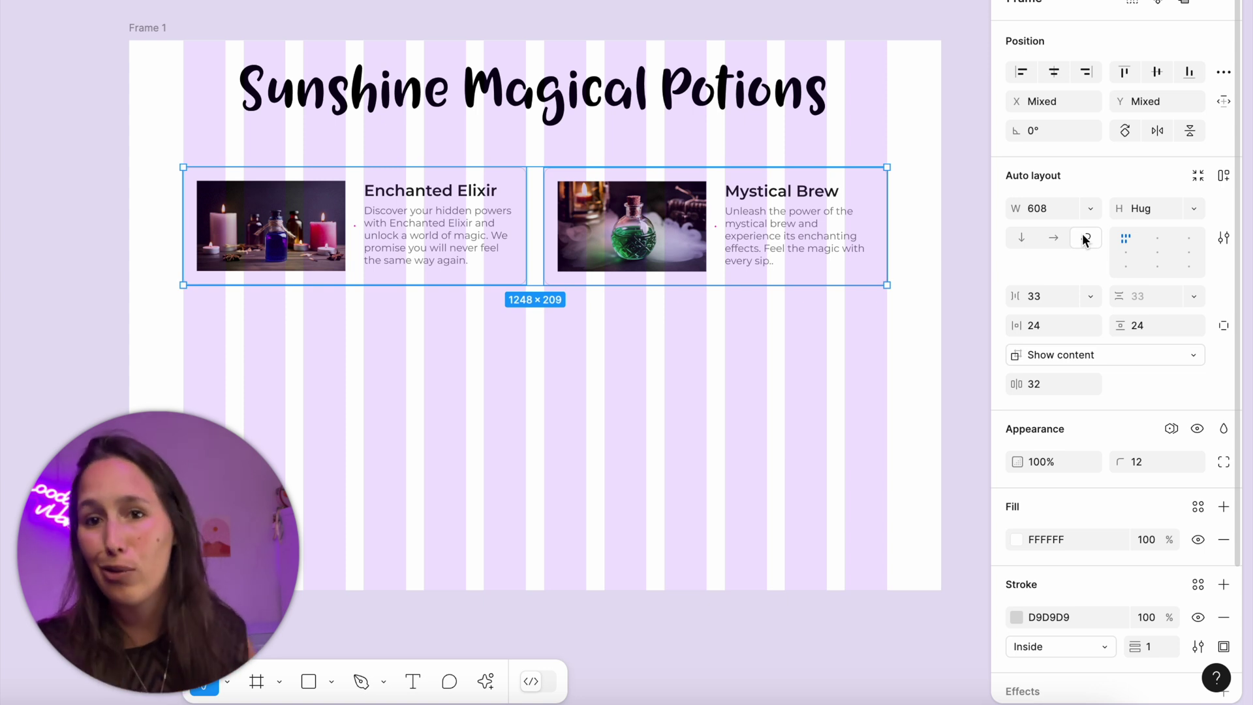
pyautogui.click(910, 243)
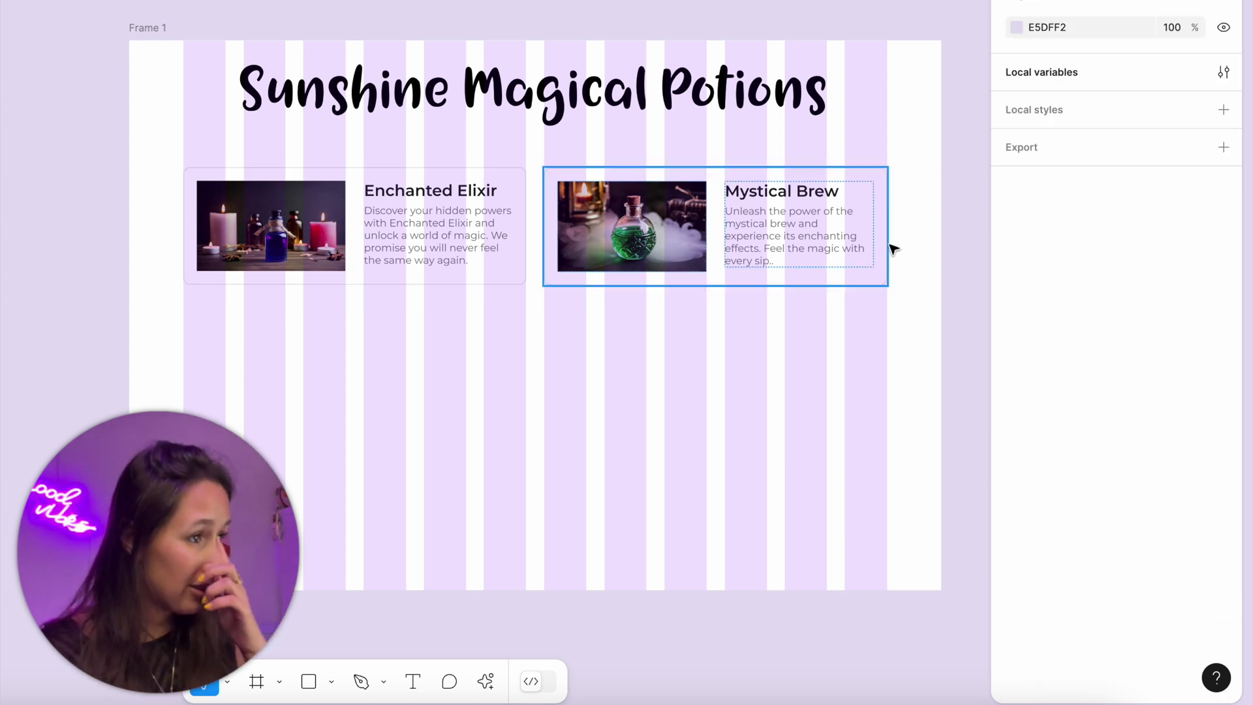
# Test the wrapping by narrowing the Mystical Brew card to about 395 wide, then restore its width to 608.
pyautogui.click(878, 241)
pyautogui.moveTo(886, 237); pyautogui.dragTo(766, 227)
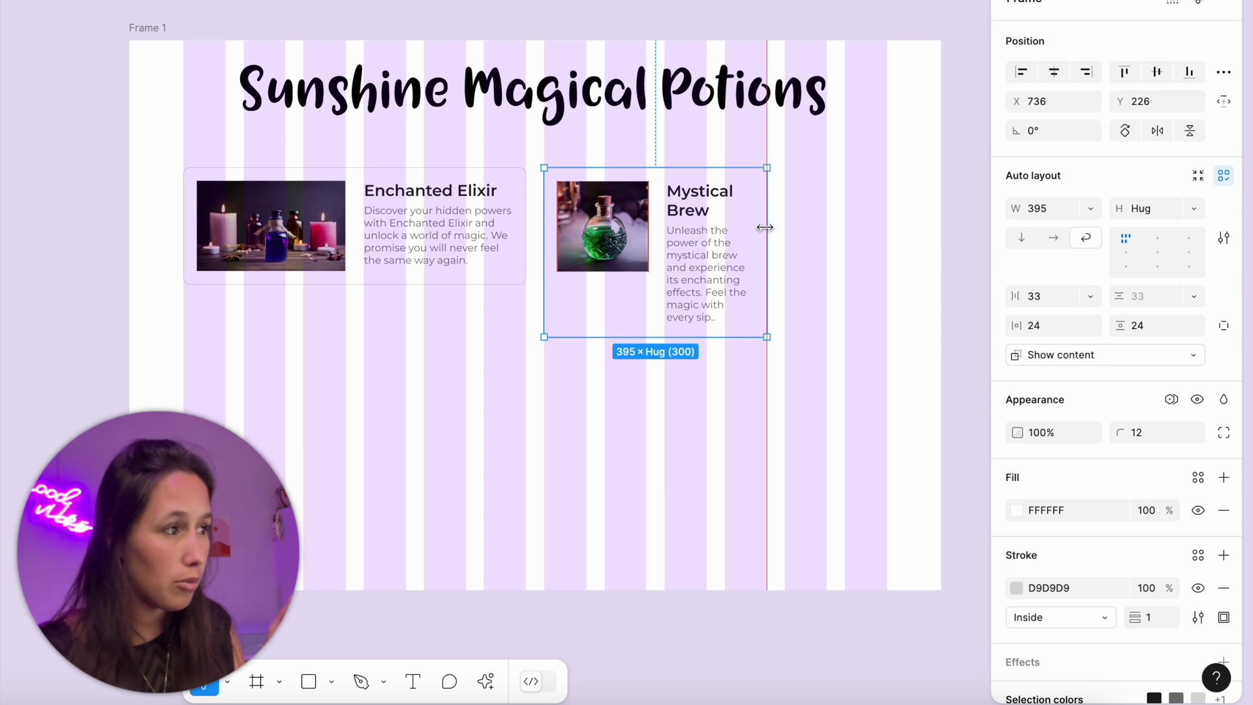
pyautogui.moveTo(764, 228); pyautogui.dragTo(887, 226)
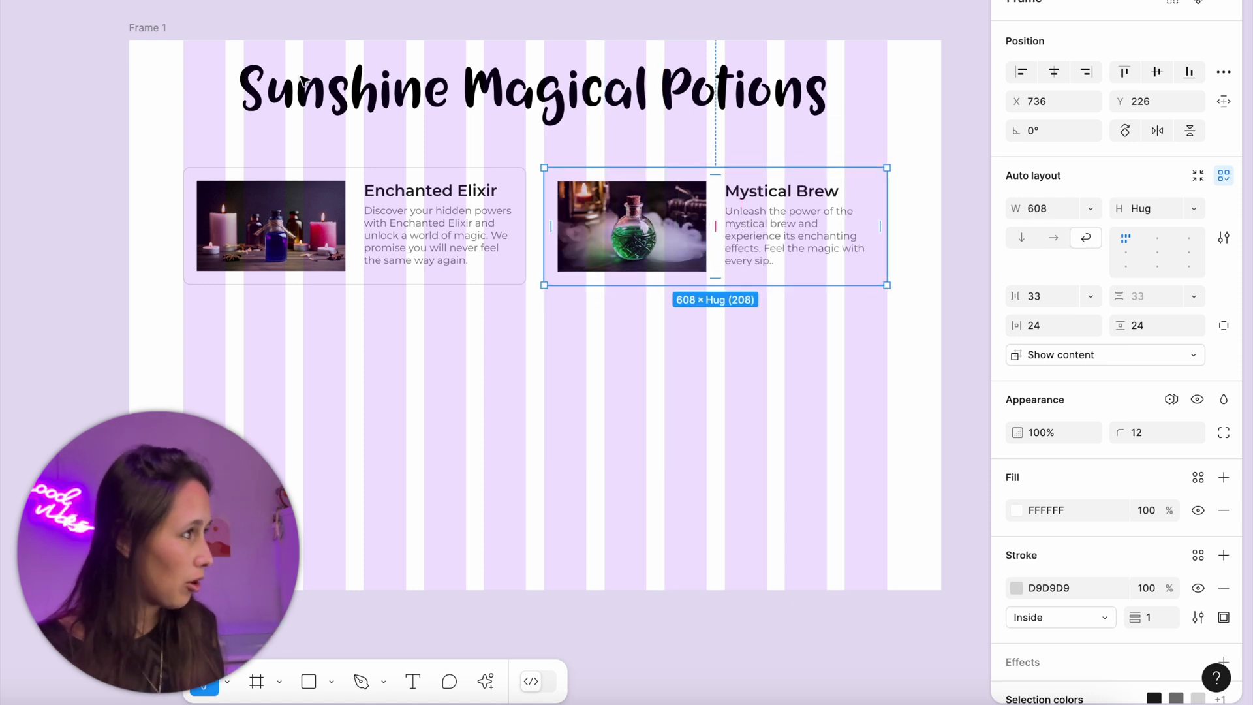
# Preview the wrapping cards with Frame 1 in Tablet and Mobile modes, and return it to Desktop.
pyautogui.click(137, 24)
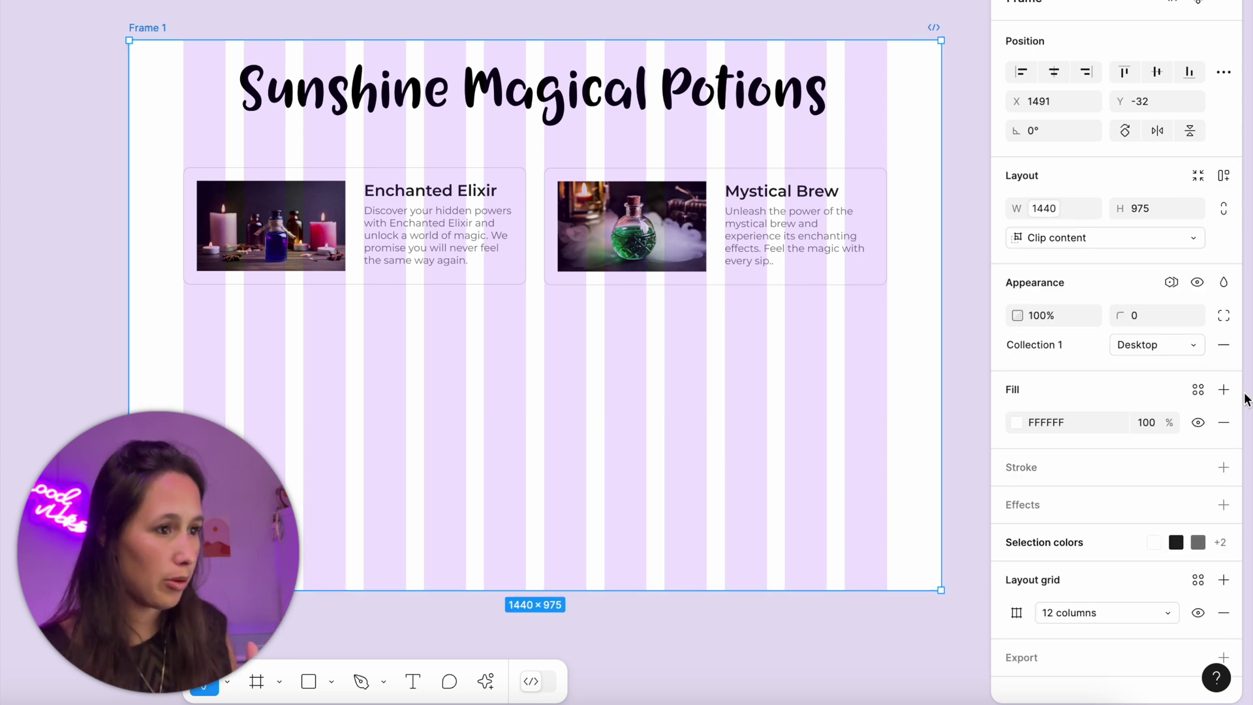
pyautogui.click(1183, 348)
pyautogui.click(1181, 365)
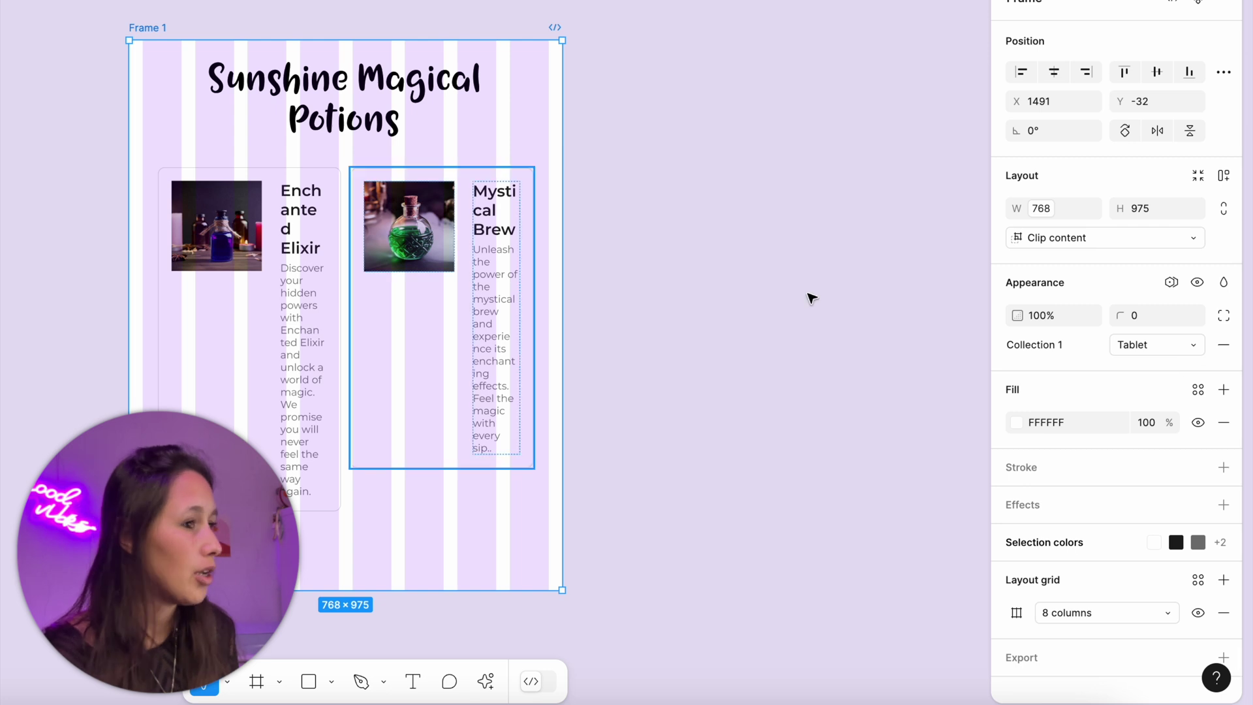
pyautogui.click(1125, 344)
pyautogui.click(1126, 358)
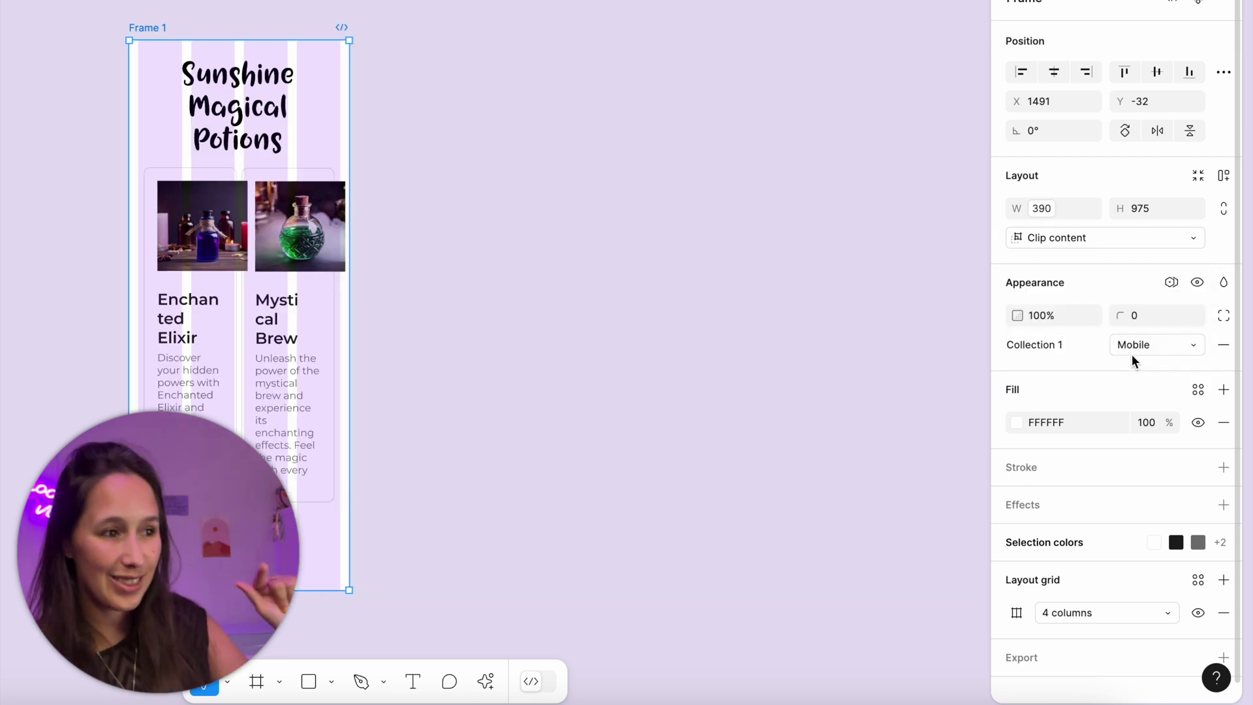
pyautogui.click(1132, 350)
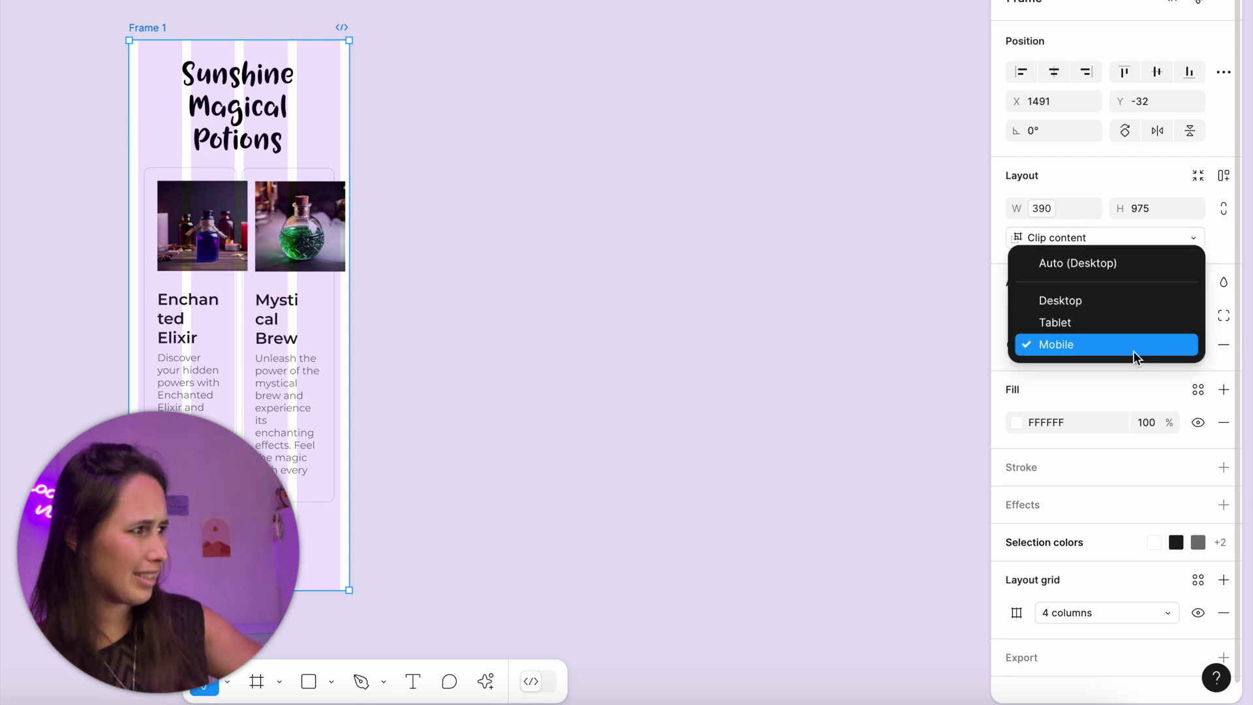
pyautogui.click(1152, 304)
# Narrow the Mystical Brew card to about 395 wide to examine how its text container shrinks.
pyautogui.click(757, 234)
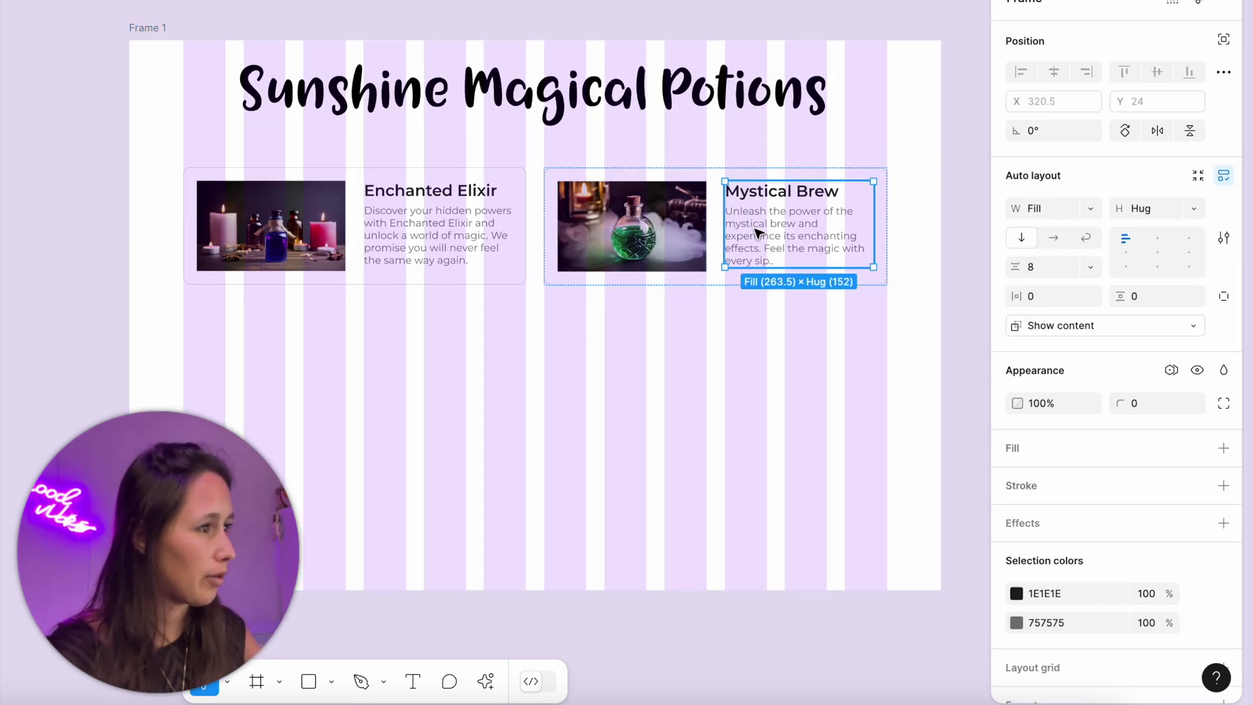
pyautogui.moveTo(888, 211); pyautogui.dragTo(792, 210)
pyautogui.click(743, 220)
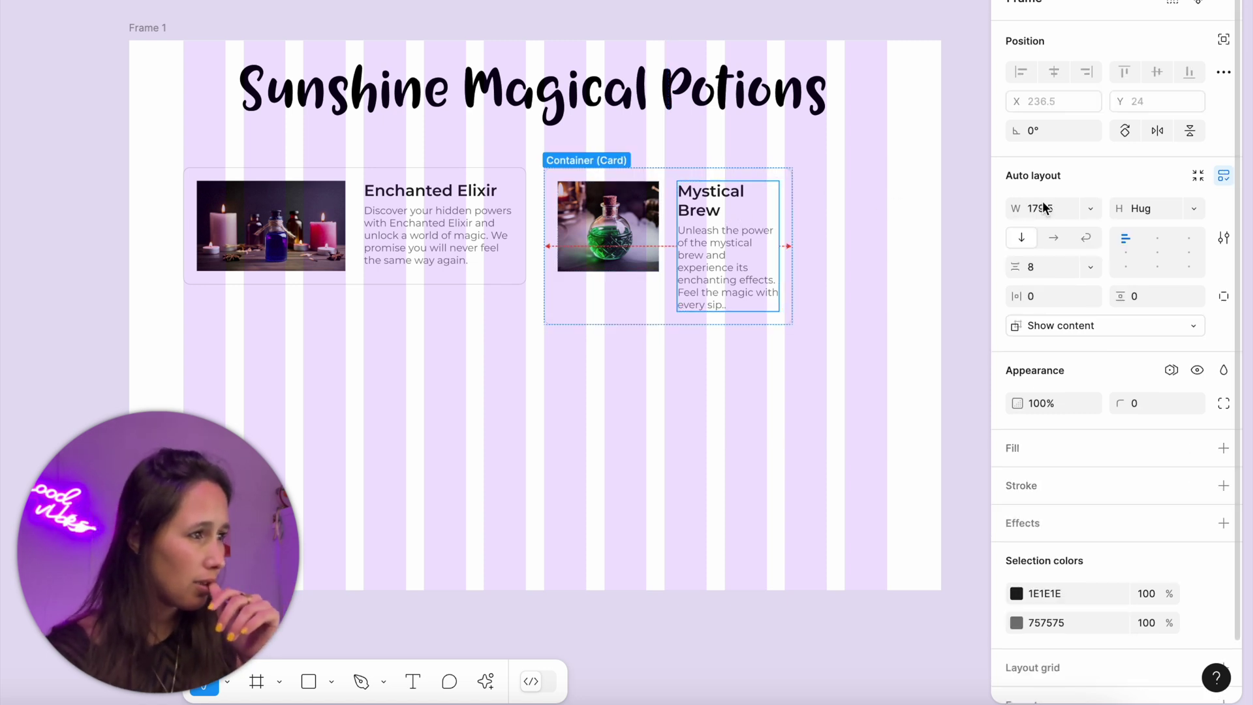
pyautogui.click(797, 219)
pyautogui.click(791, 220)
pyautogui.moveTo(792, 220); pyautogui.dragTo(768, 223)
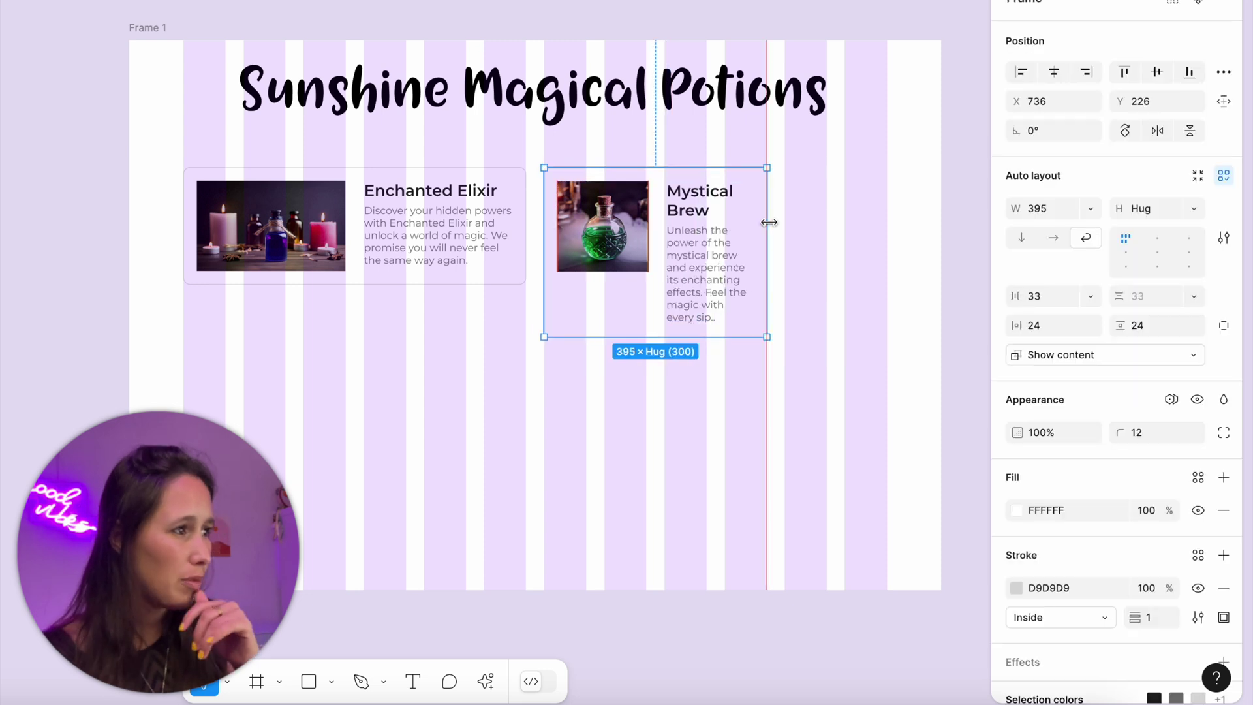
# Check the text container's width in the narrowed Mystical Brew card and widen the card to about 501.
pyautogui.click(726, 245)
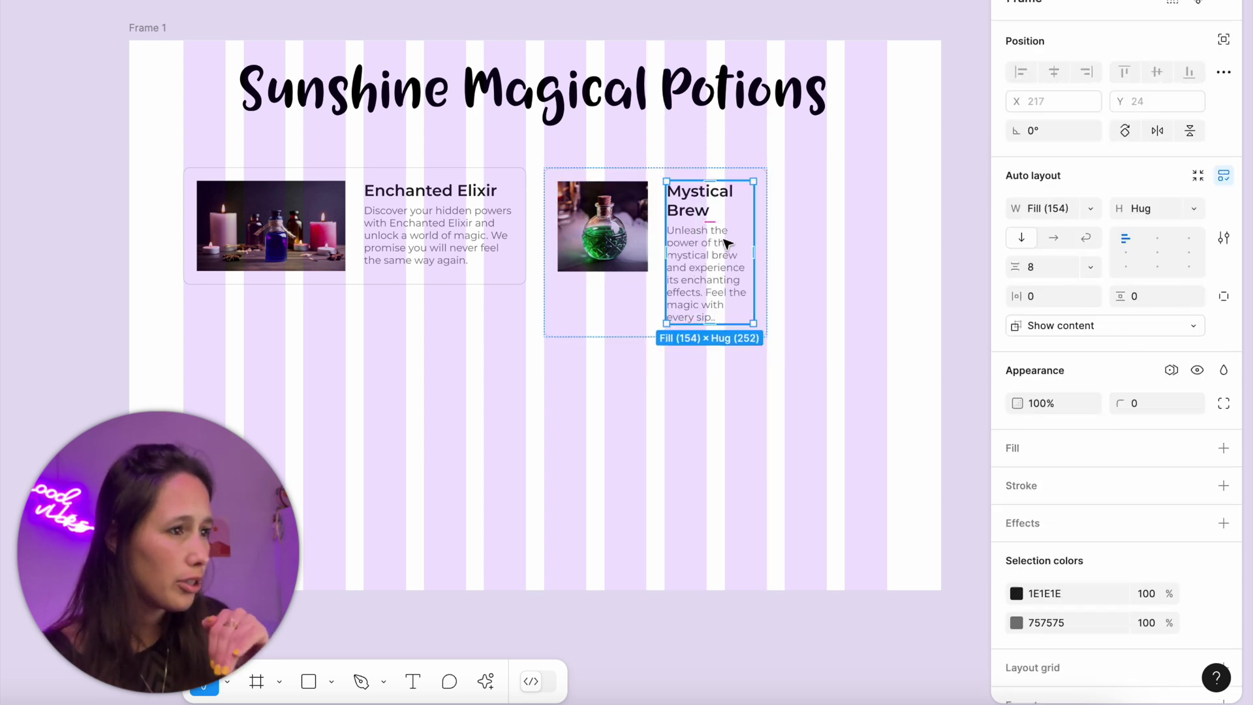
pyautogui.click(792, 222)
pyautogui.click(737, 222)
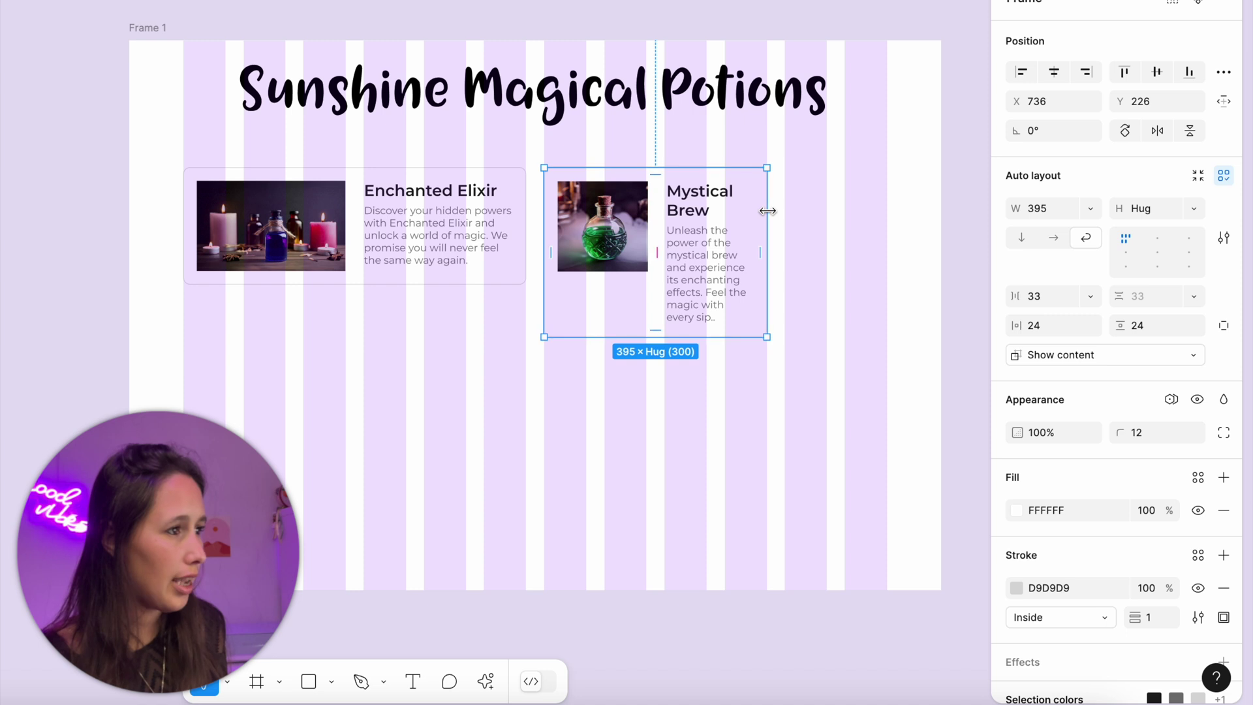
pyautogui.moveTo(769, 216); pyautogui.dragTo(825, 213)
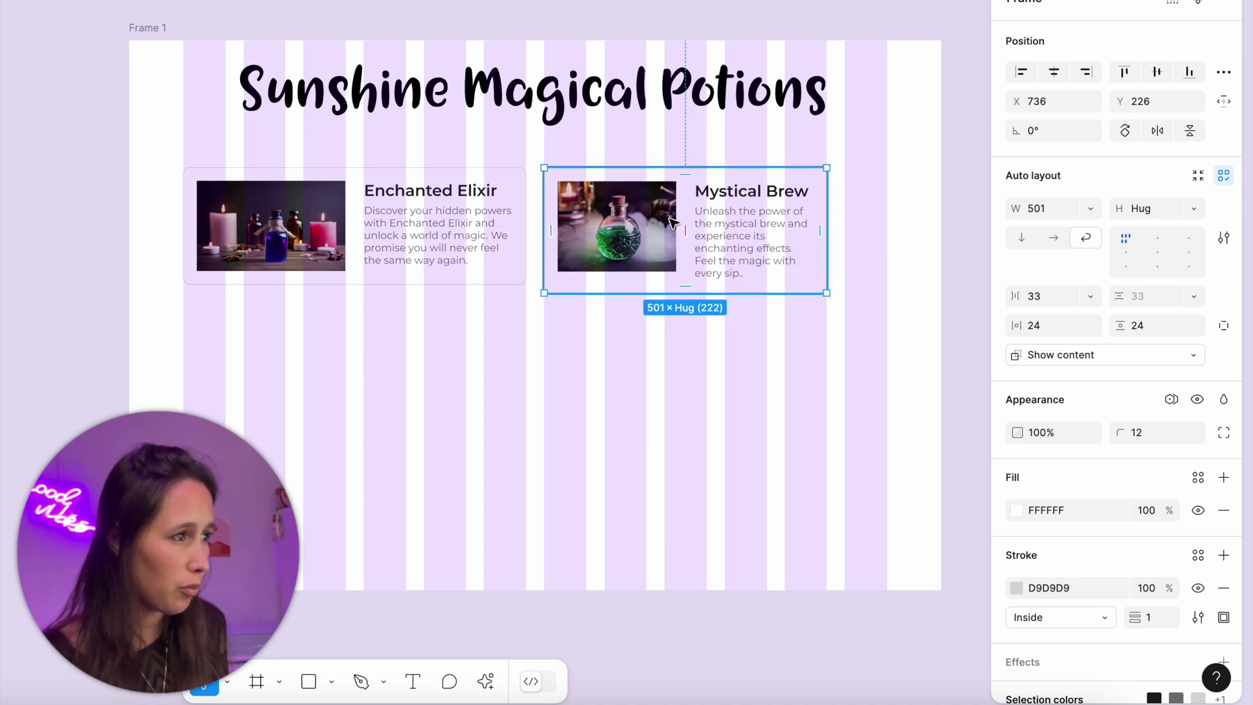
pyautogui.click(824, 212)
# Set a minimum width of 165 on the text containers of both potion cards.
pyautogui.click(765, 228)
pyautogui.keyDown('shift'); pyautogui.click(456, 227); pyautogui.keyUp('shift')
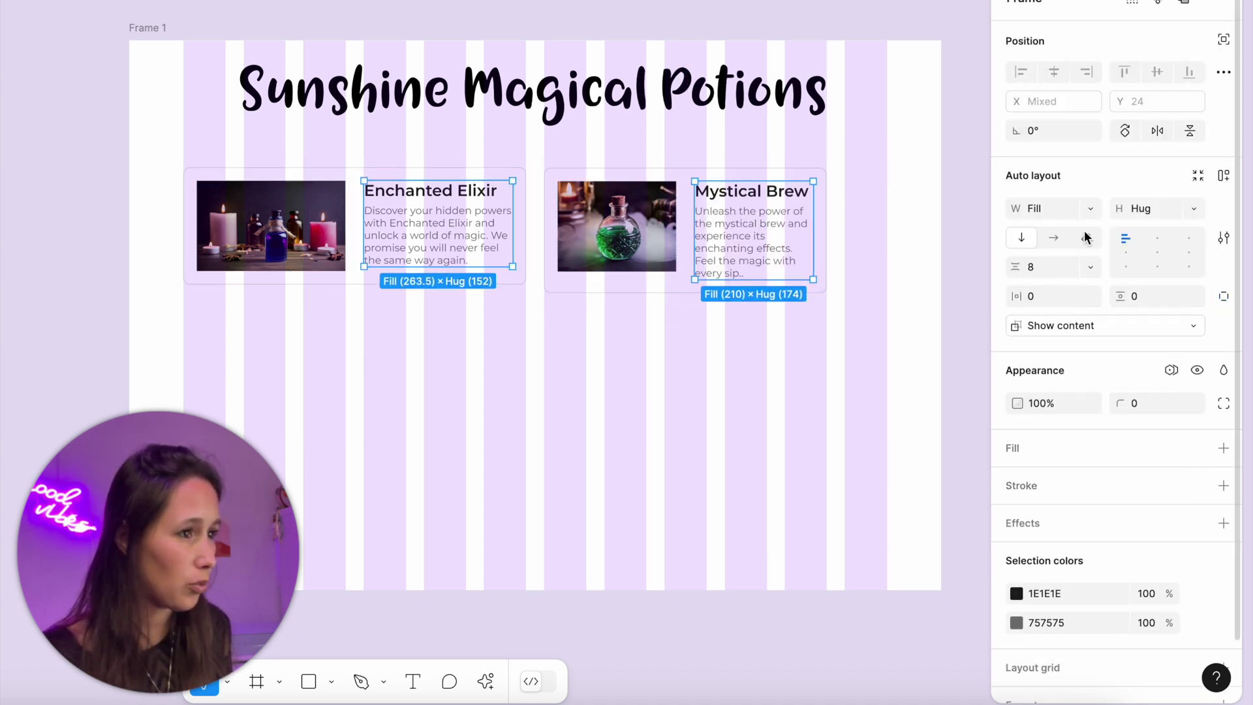
pyautogui.click(1063, 210)
pyautogui.click(1087, 245)
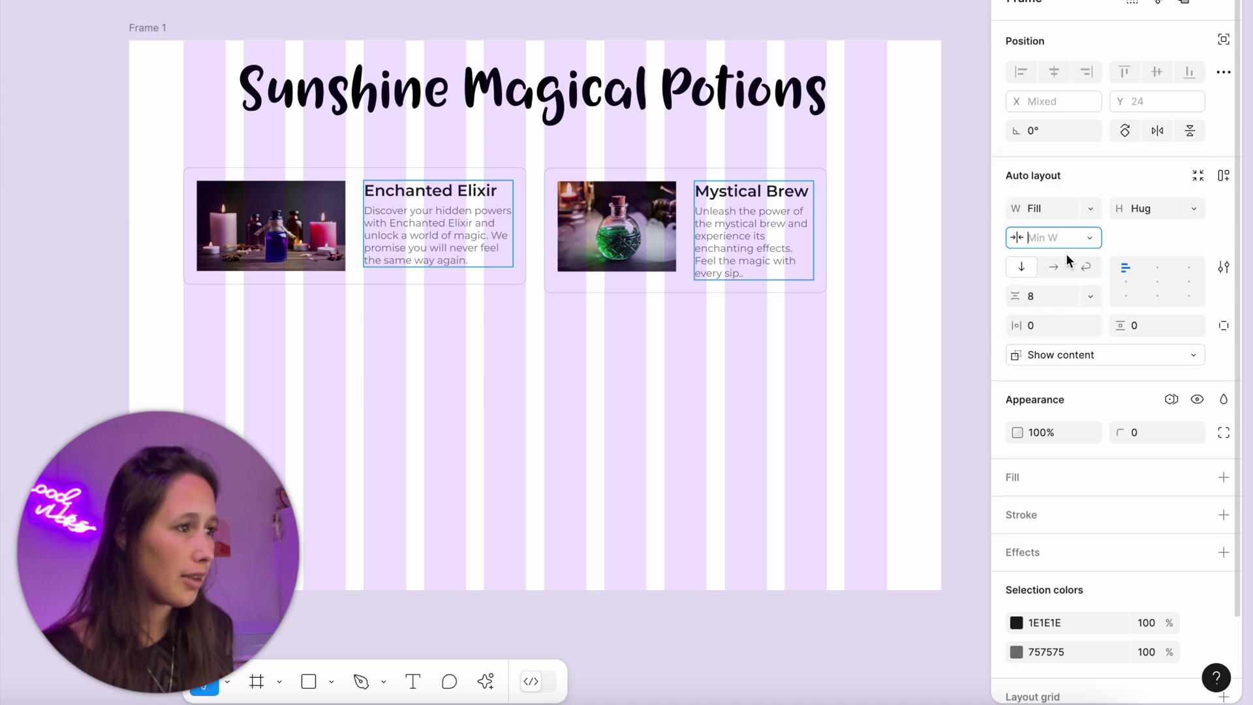
pyautogui.write('165')
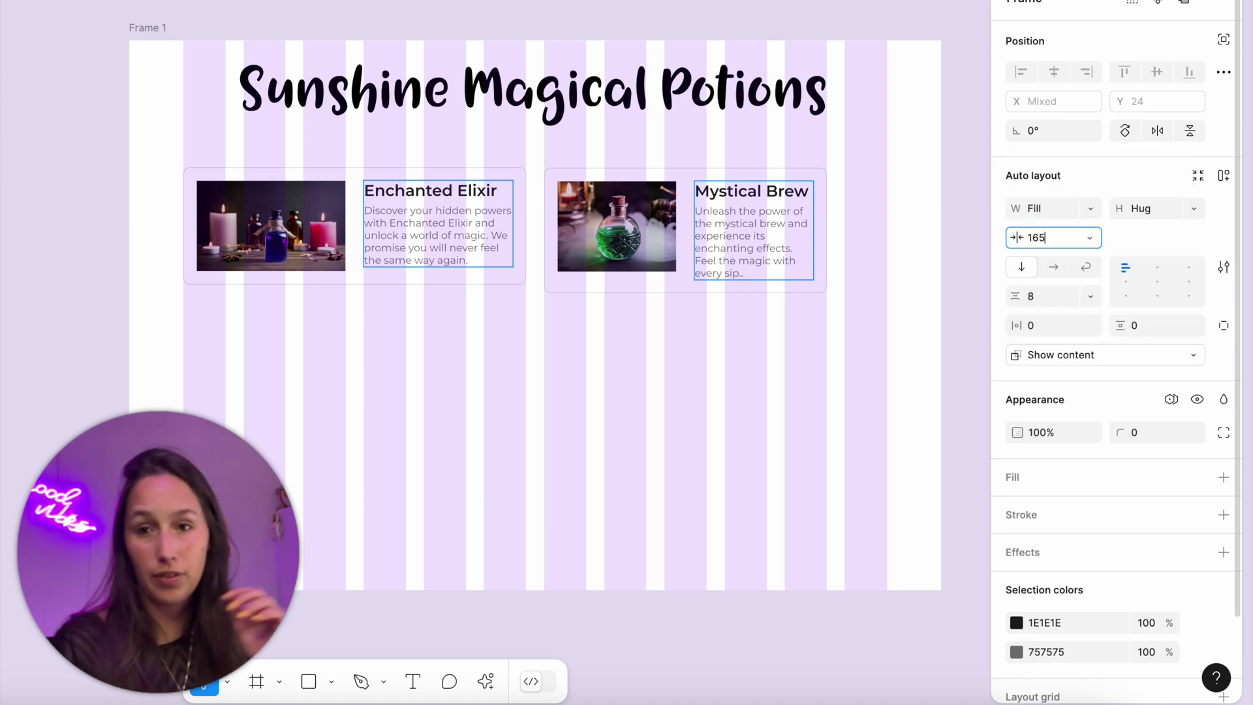
pyautogui.press('Return')
pyautogui.click(854, 169)
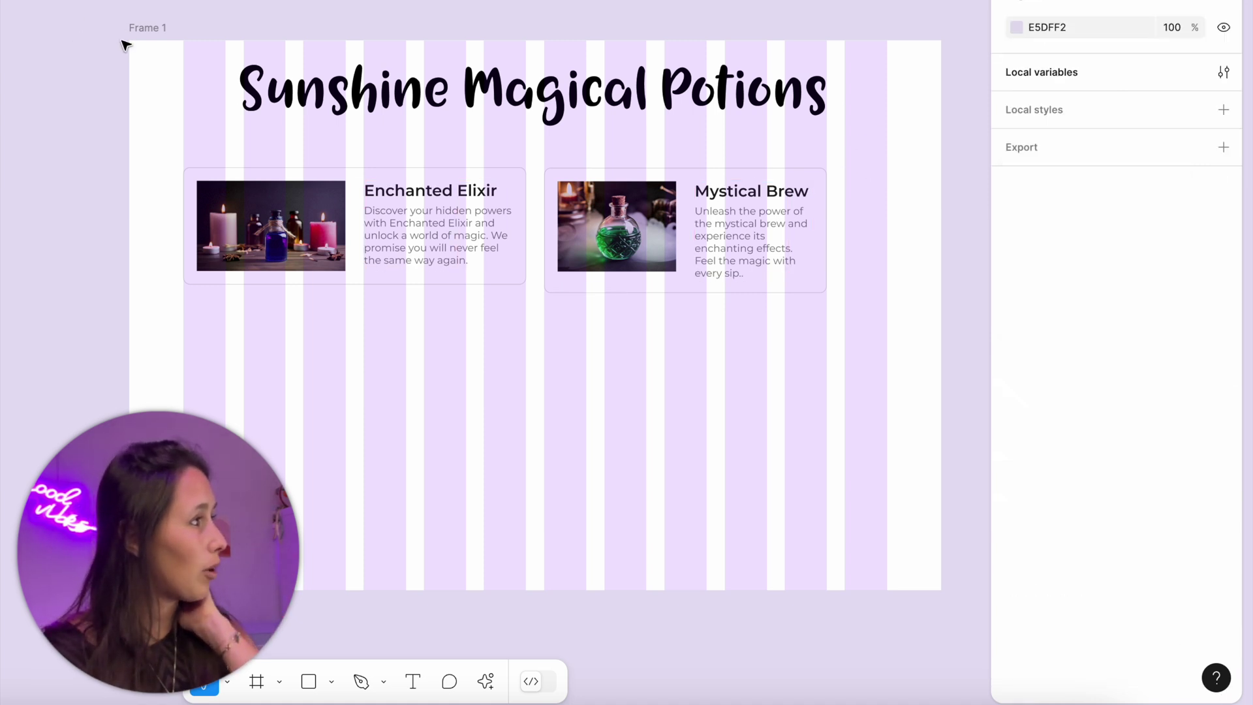
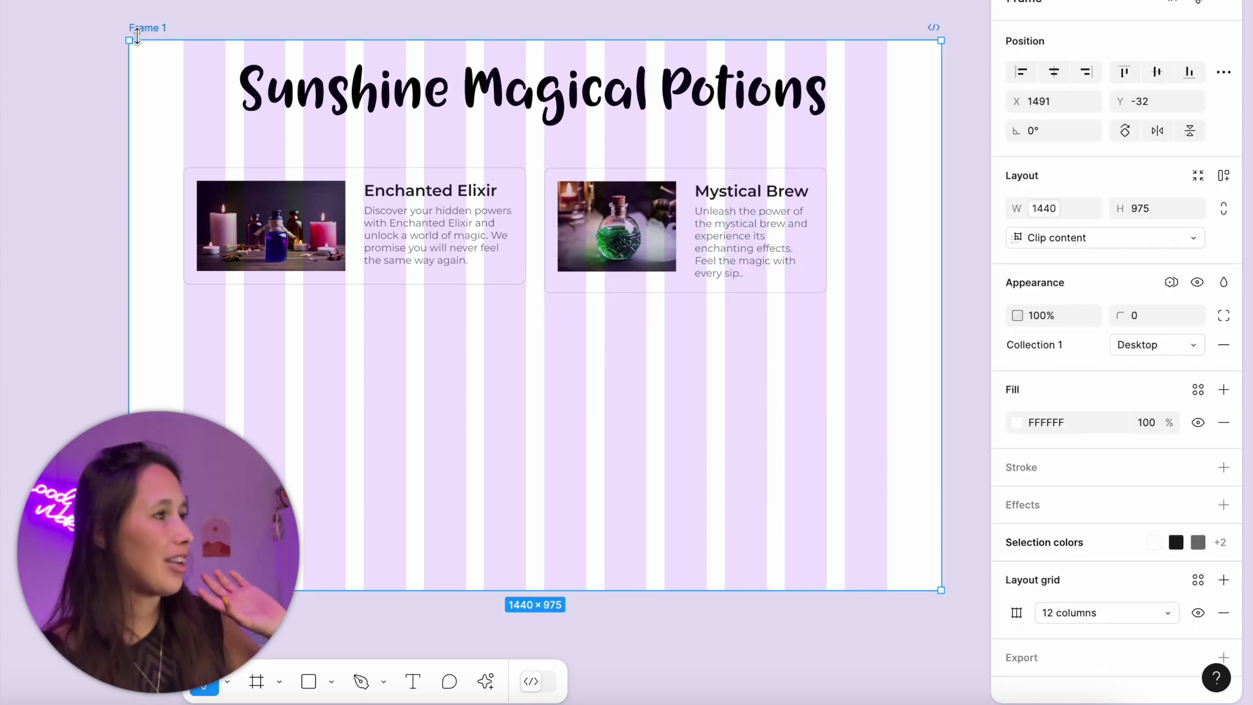
# Switch Frame 1's Collection 1 mode to Tablet to check how the card text wraps below the images.
pyautogui.click(1124, 346)
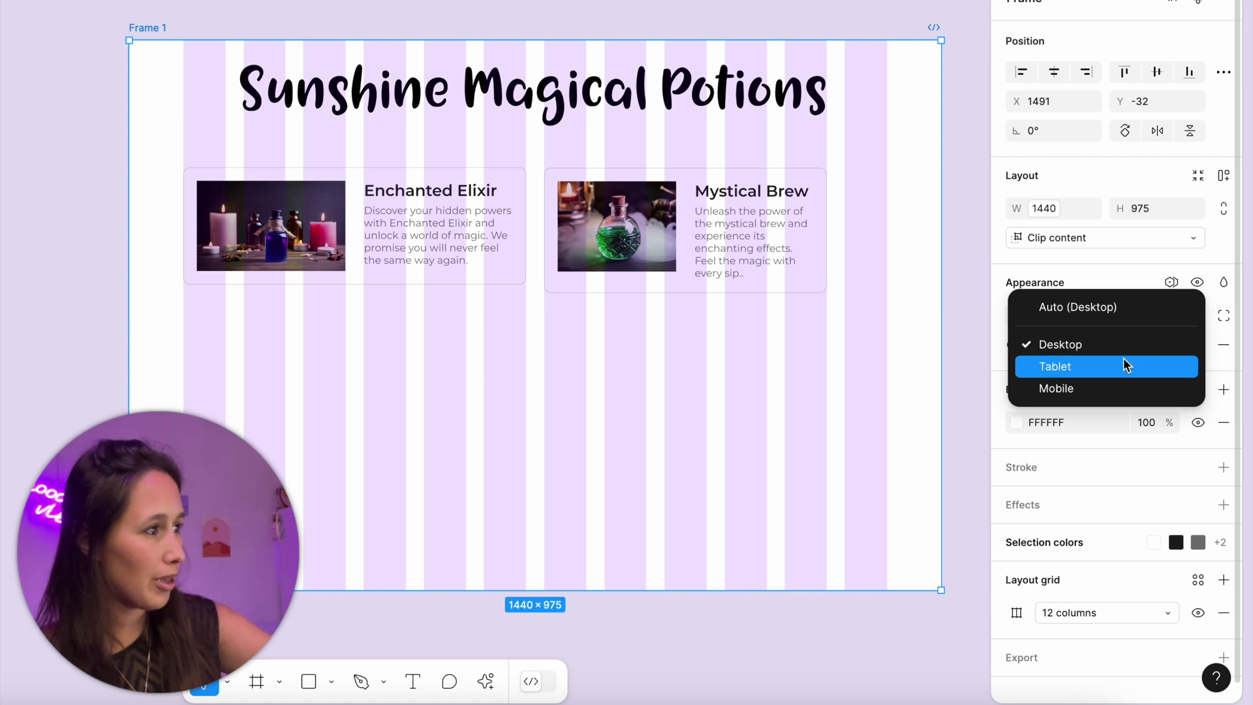
pyautogui.click(1123, 362)
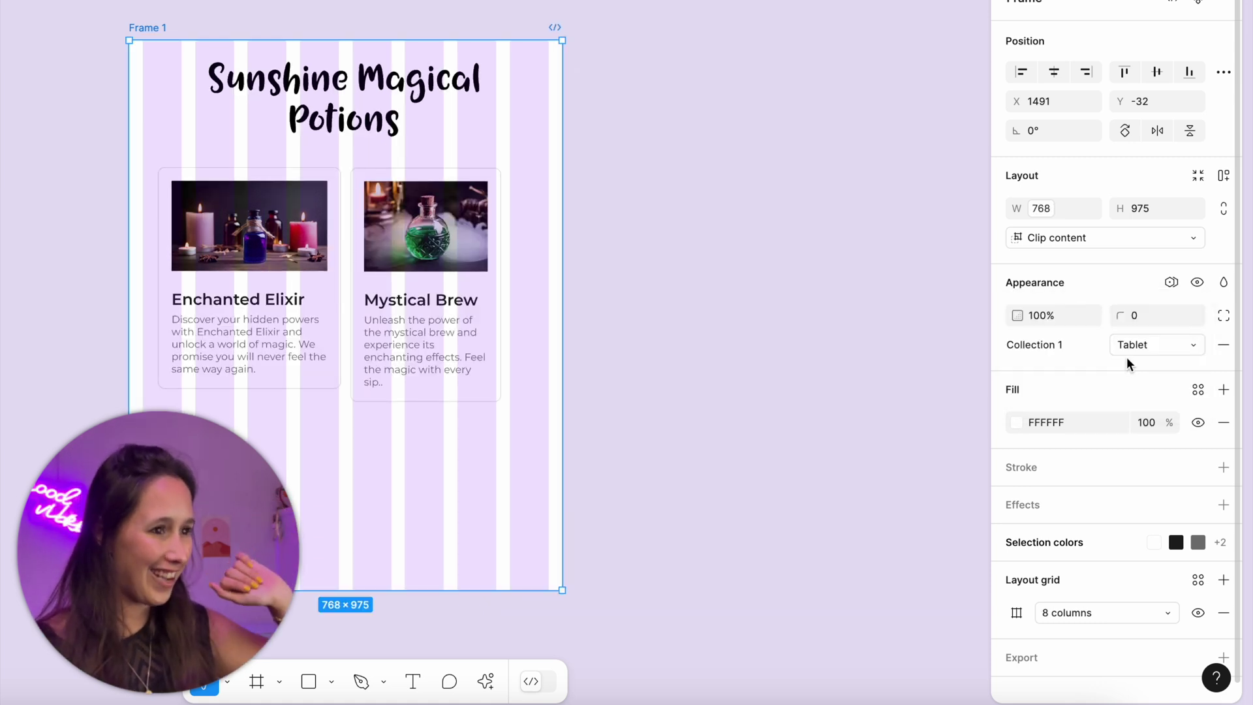
# Switch Frame 1's Collection 1 mode to Mobile and inspect how the Mystical Brew card and its contents fit.
pyautogui.click(1130, 354)
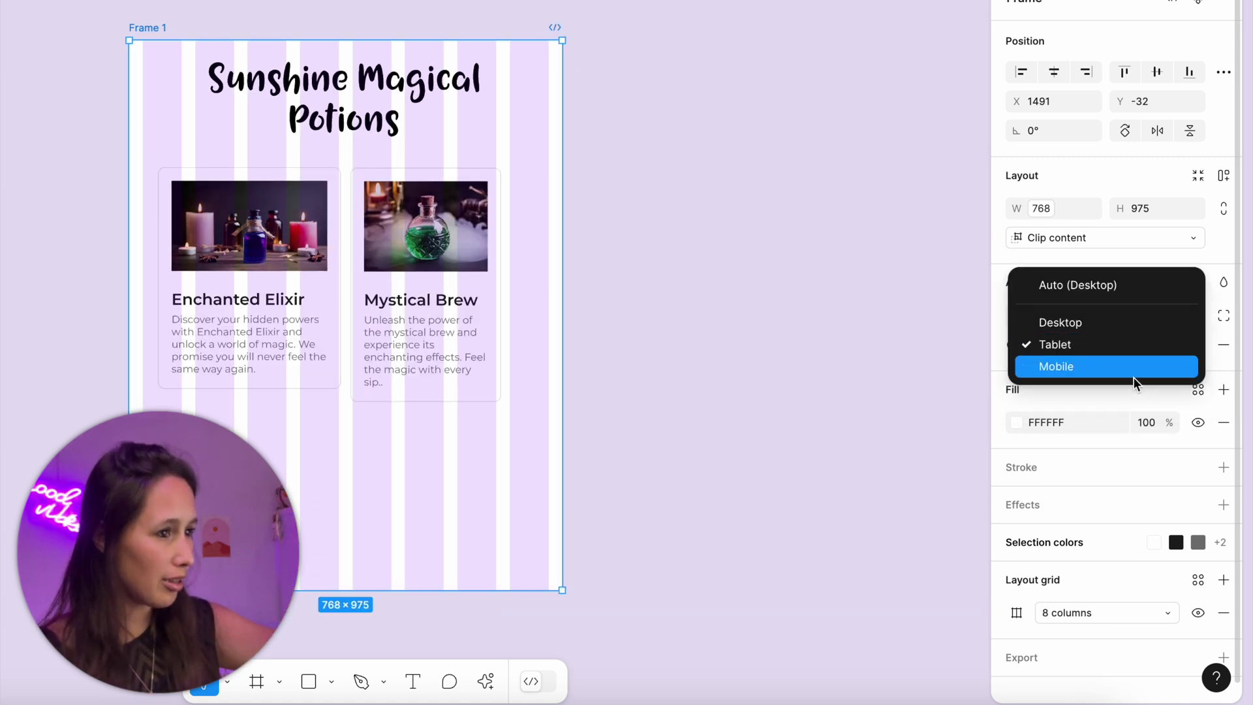
pyautogui.click(1134, 376)
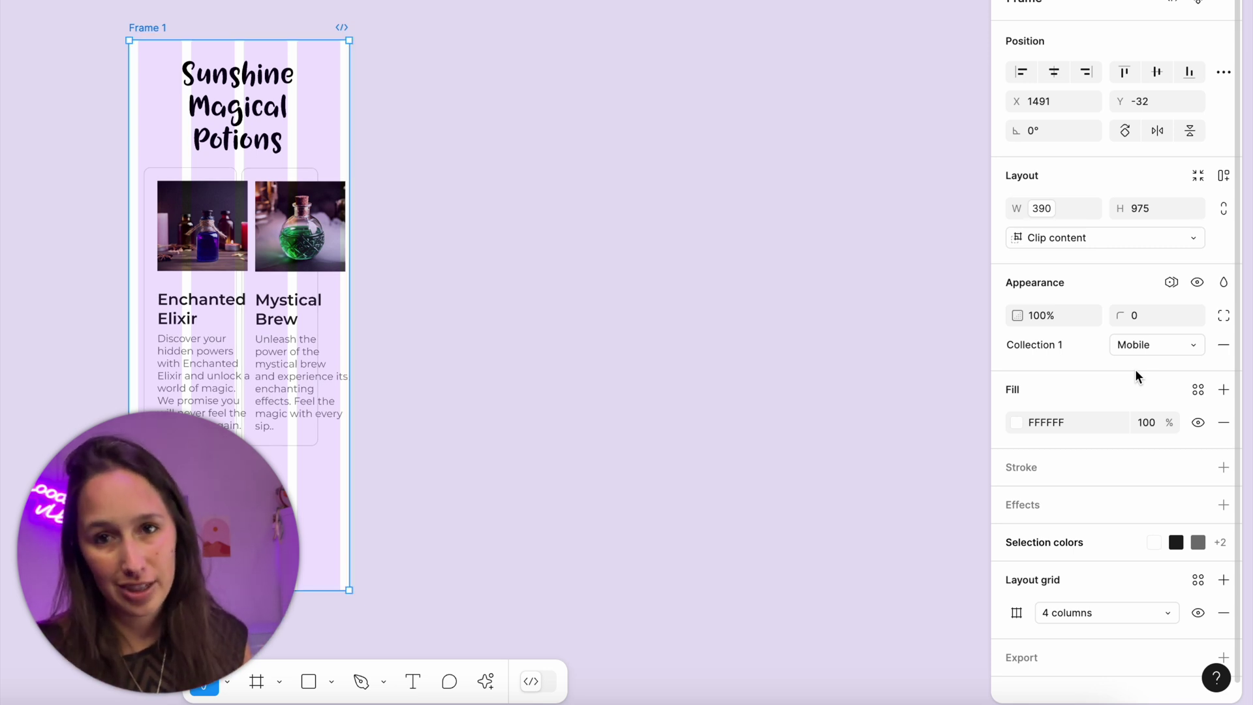
pyautogui.doubleClick(333, 263)
pyautogui.click(334, 349)
pyautogui.click(291, 173)
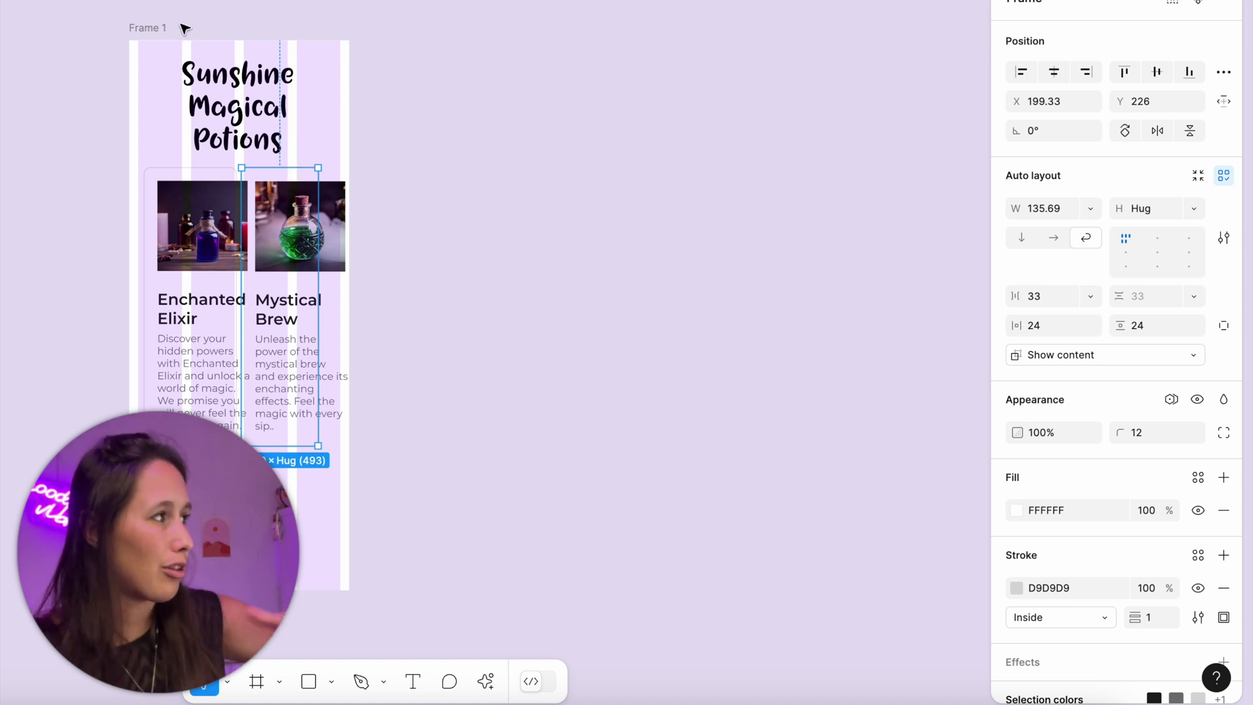
# Set Frame 1's Collection 1 mode to Desktop.
pyautogui.click(150, 27)
pyautogui.click(1164, 346)
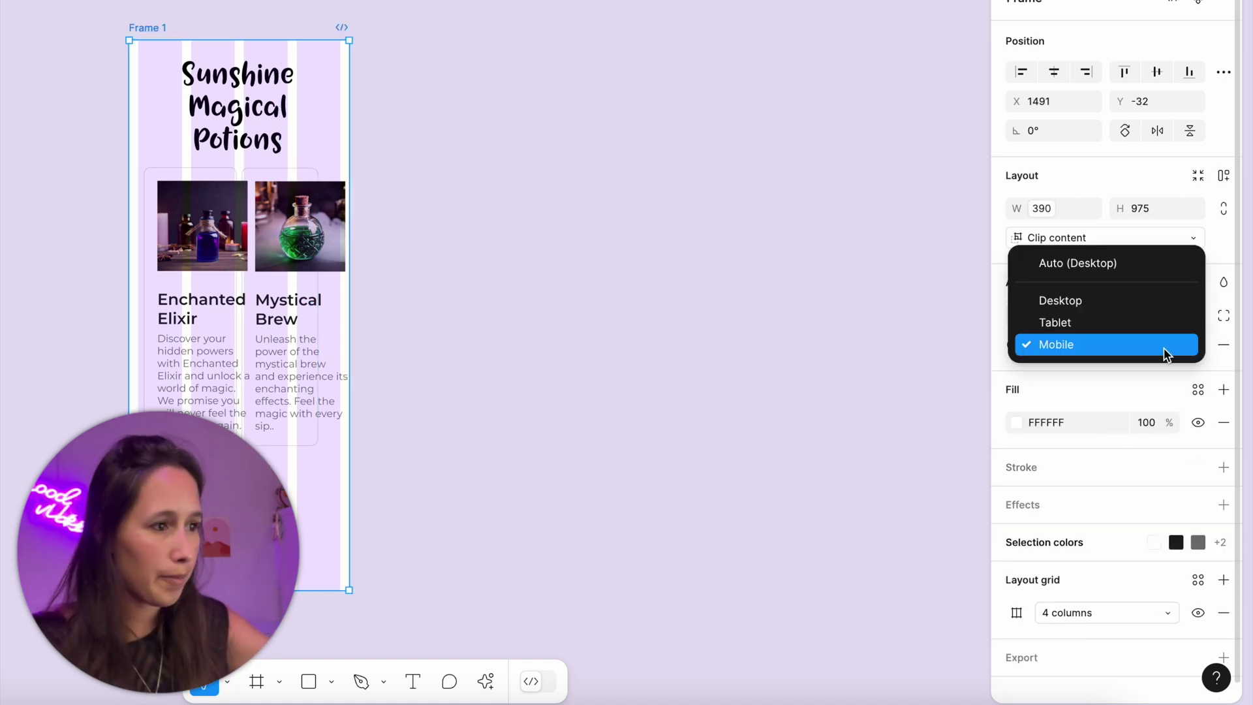
pyautogui.click(1157, 304)
# Set a minimum width of 390-16-16 on both potion cards.
pyautogui.keyDown('shift'); pyautogui.click(432, 234); pyautogui.keyUp('shift')
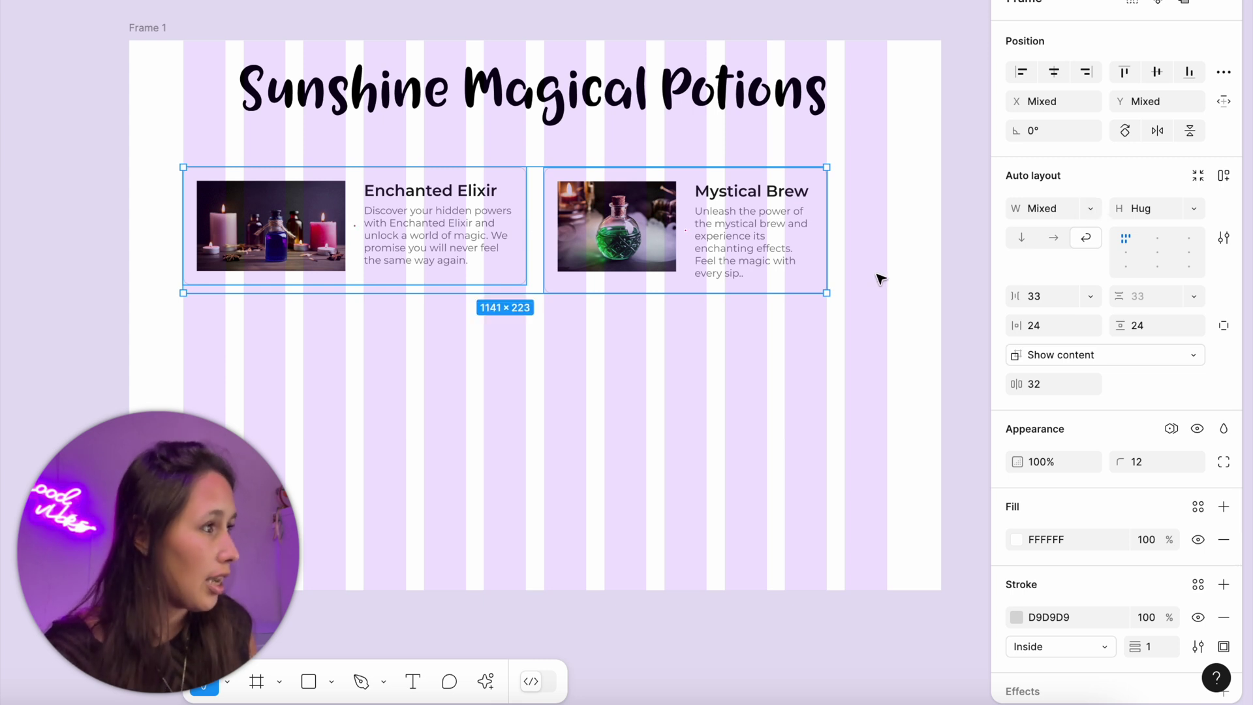
pyautogui.click(1089, 209)
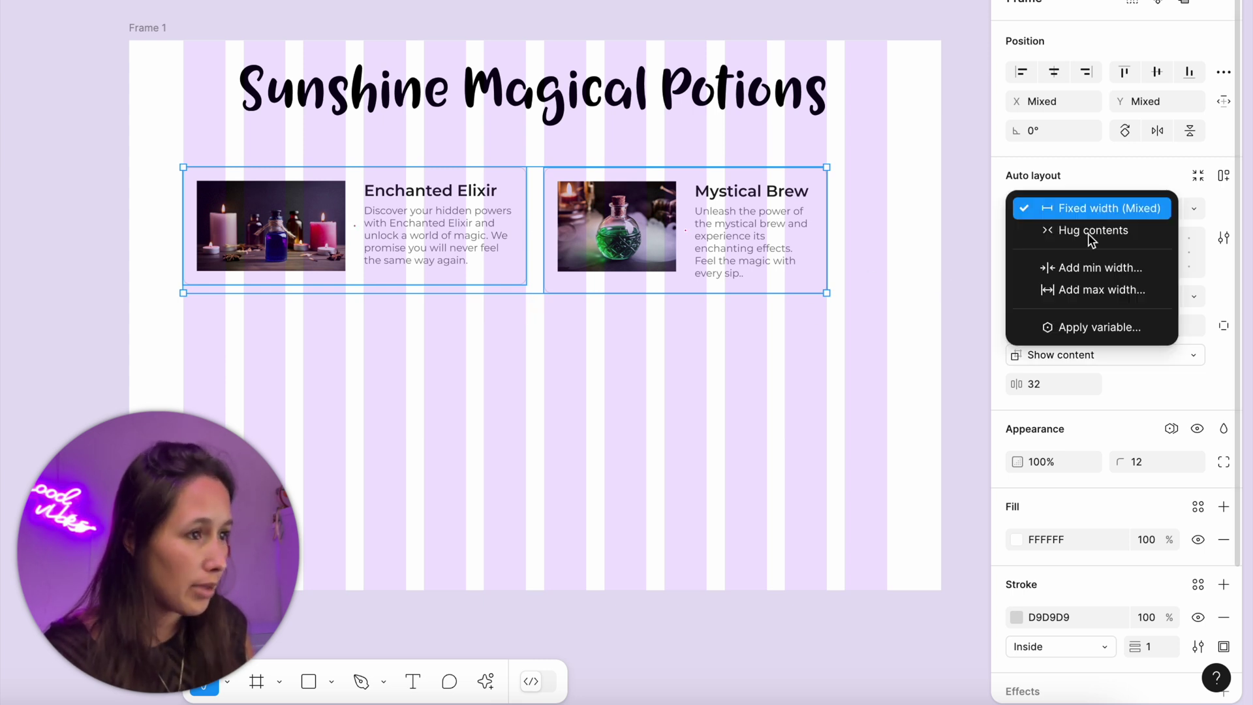
pyautogui.click(1082, 267)
pyautogui.write('390')
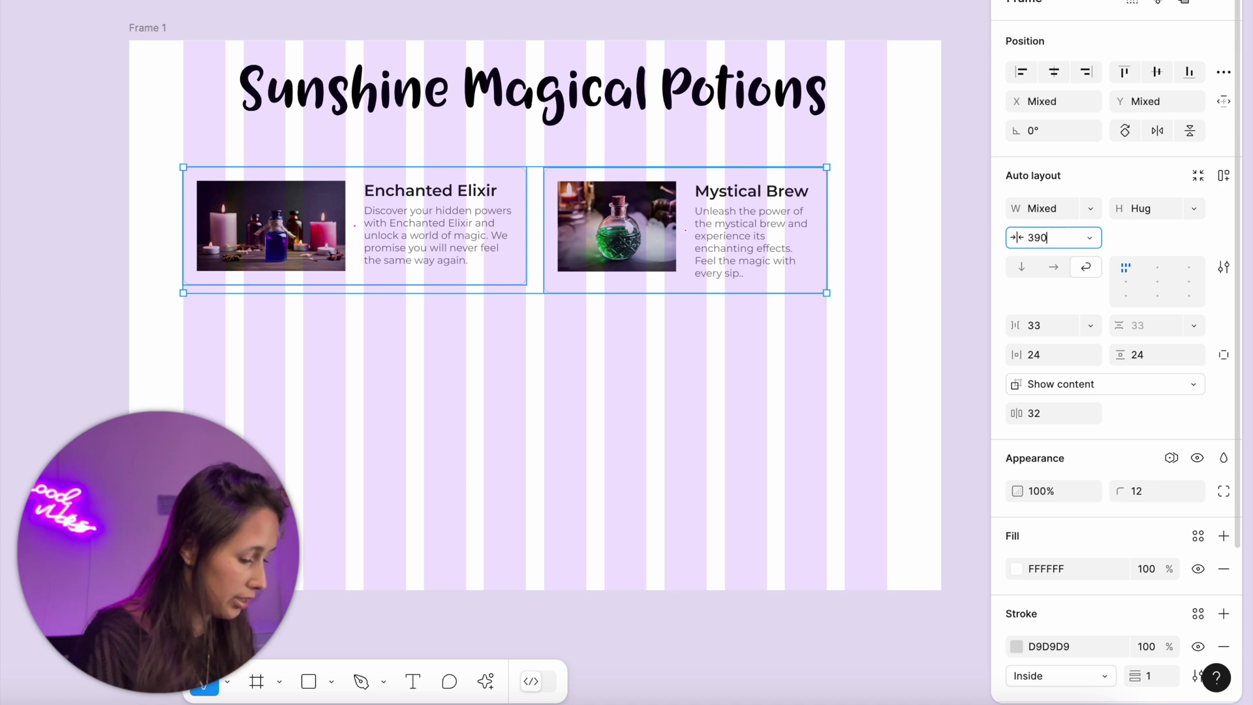
pyautogui.write('-16-16')
pyautogui.press('Return')
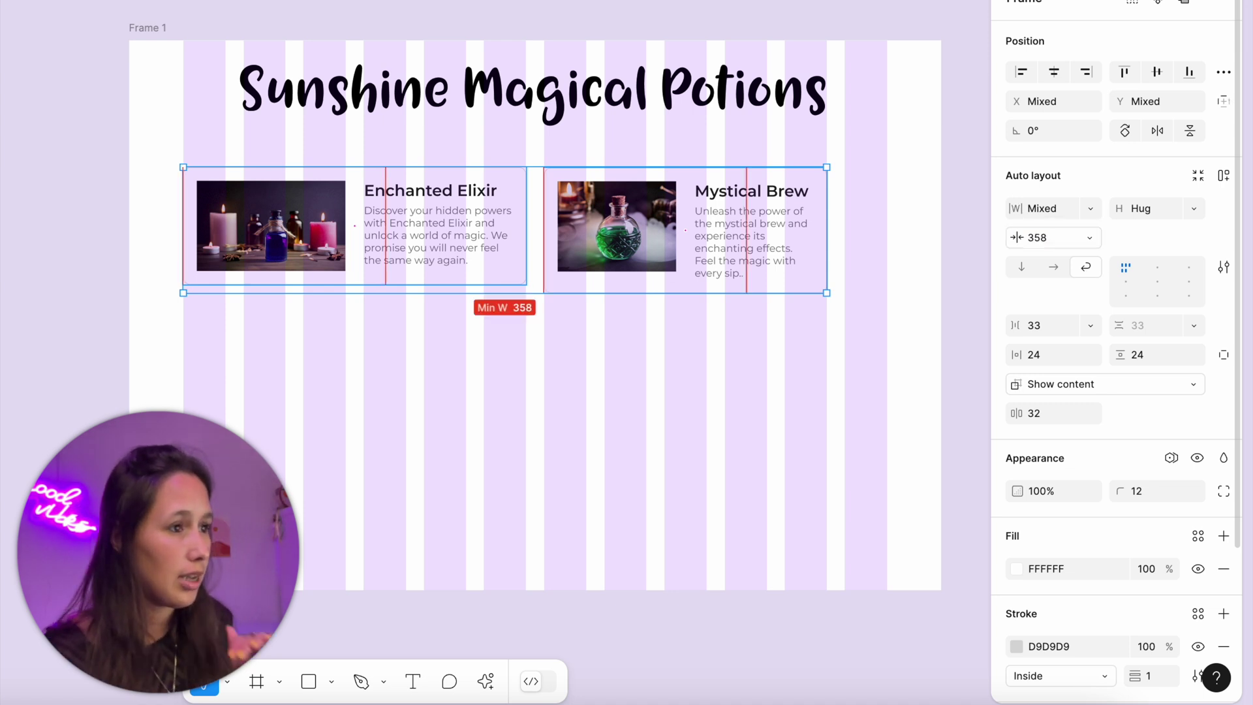
# Widen the Mystical Brew card to 608 and check its width sizing options.
pyautogui.click(702, 366)
pyautogui.click(776, 233)
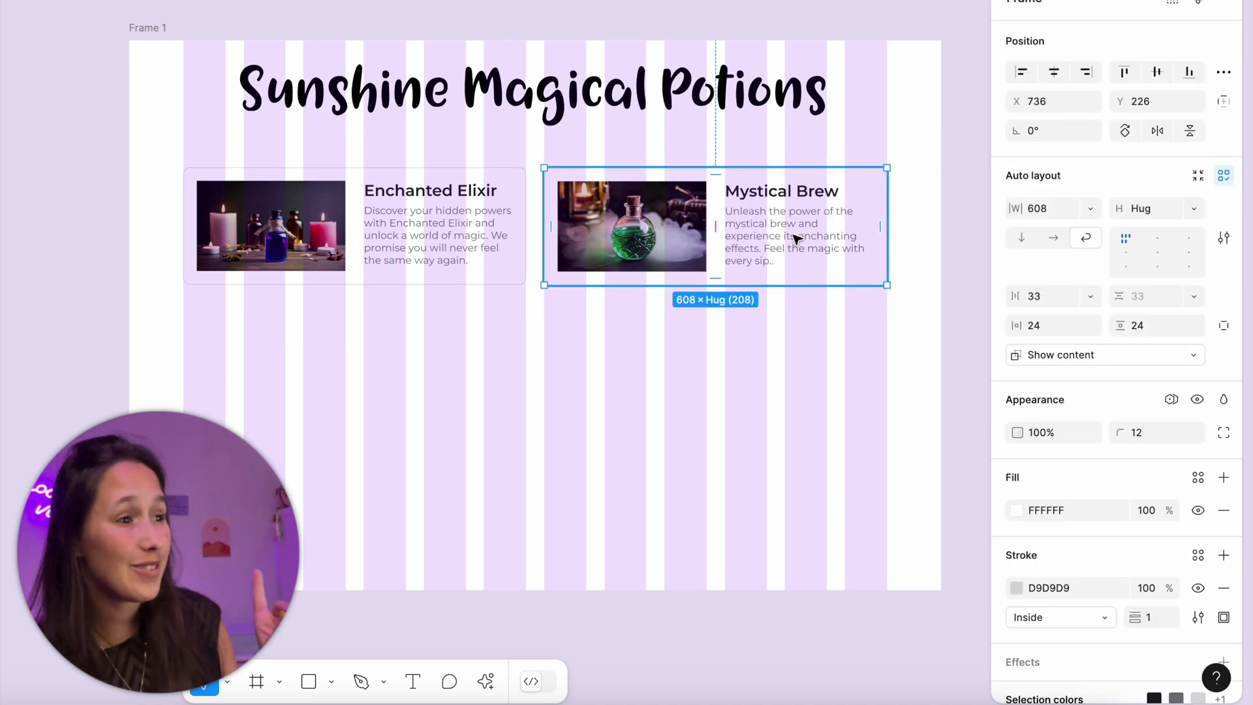
pyautogui.click(1091, 210)
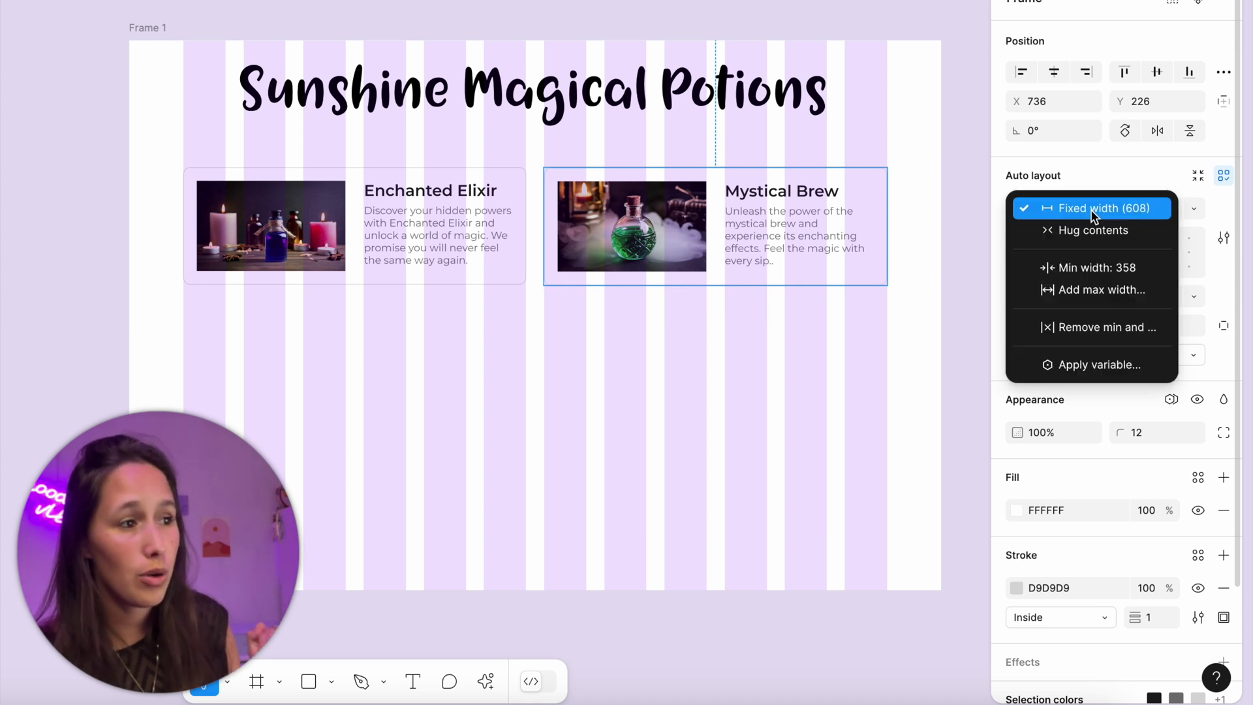
pyautogui.click(1087, 207)
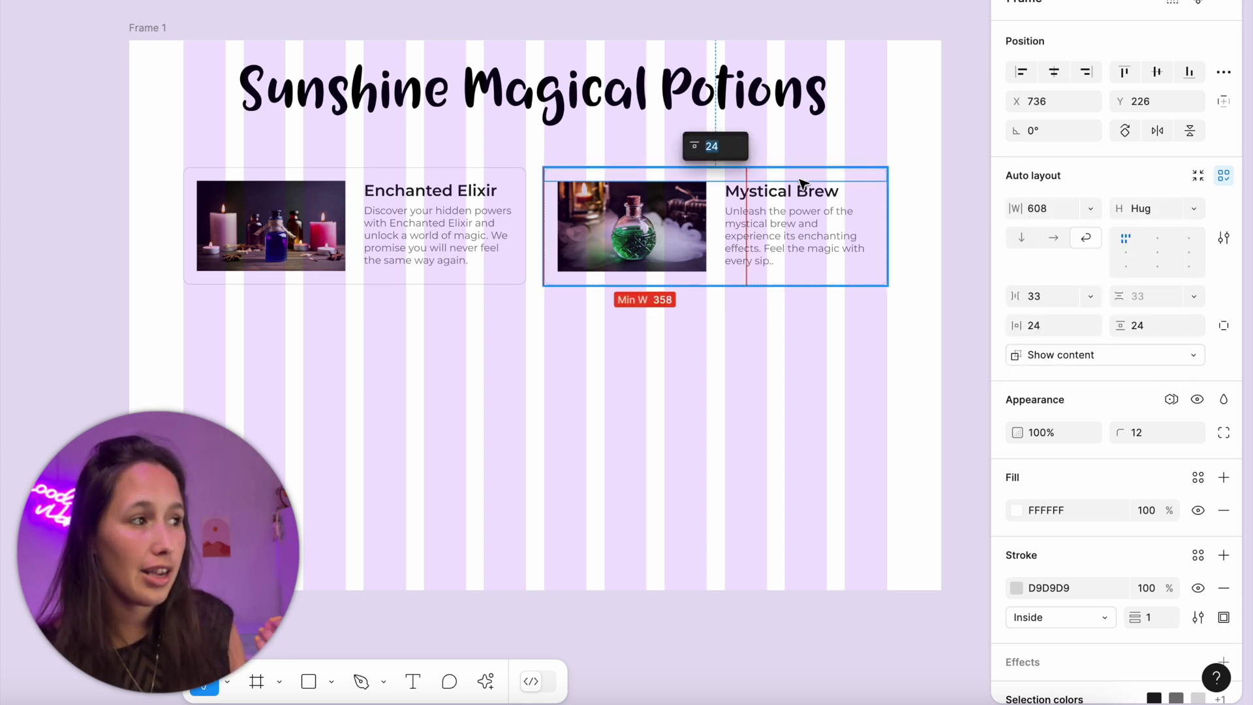
pyautogui.press('Escape')
pyautogui.click(840, 169)
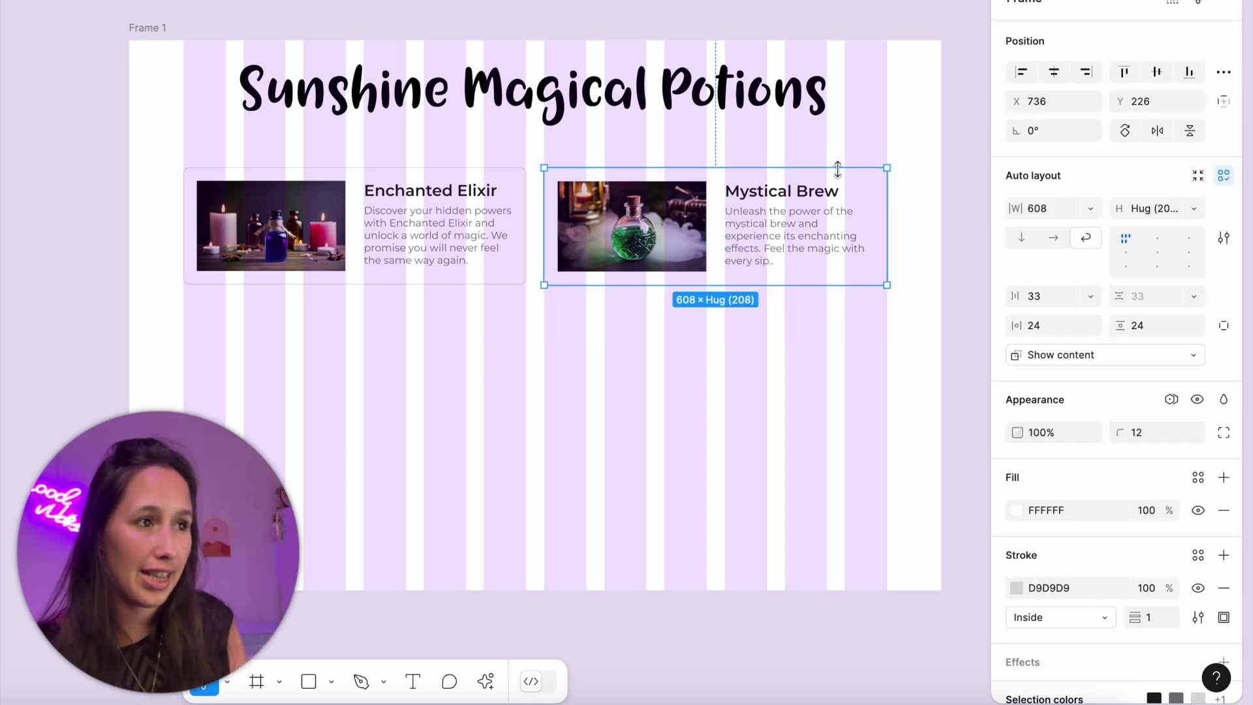
# Check the horizontal constraint options of the Mystical Brew card, keeping Left.
pyautogui.click(1224, 103)
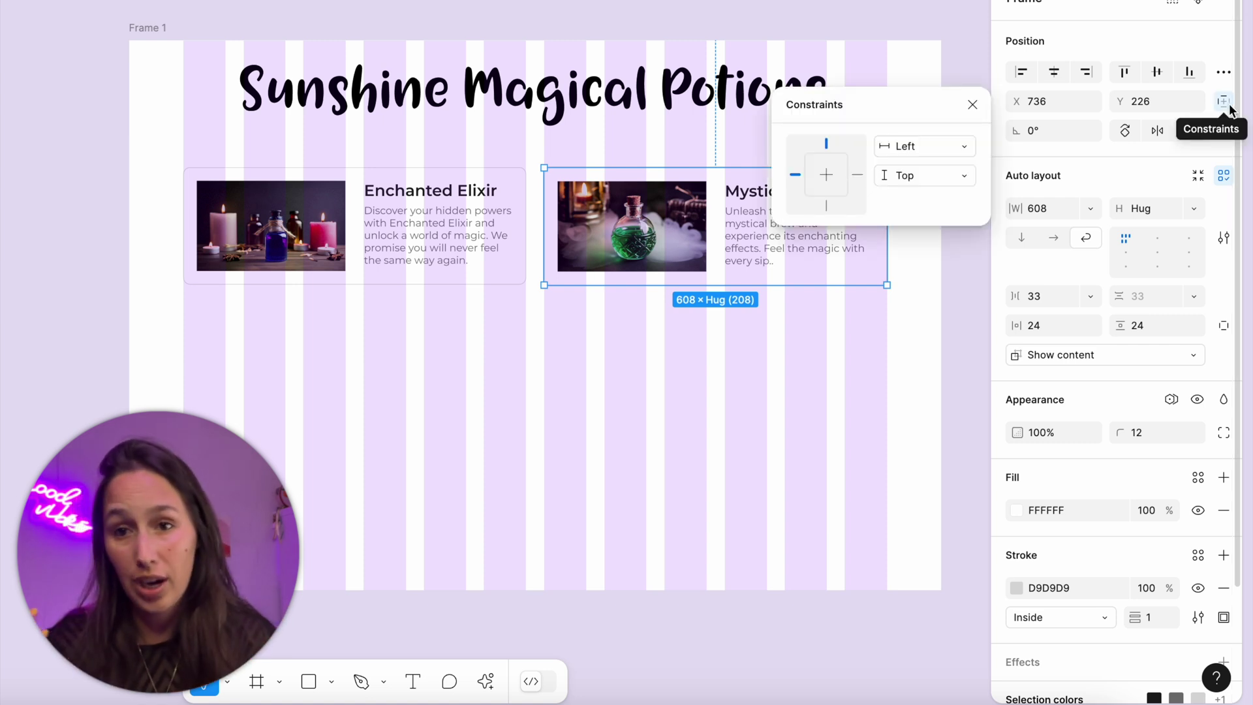
pyautogui.click(933, 147)
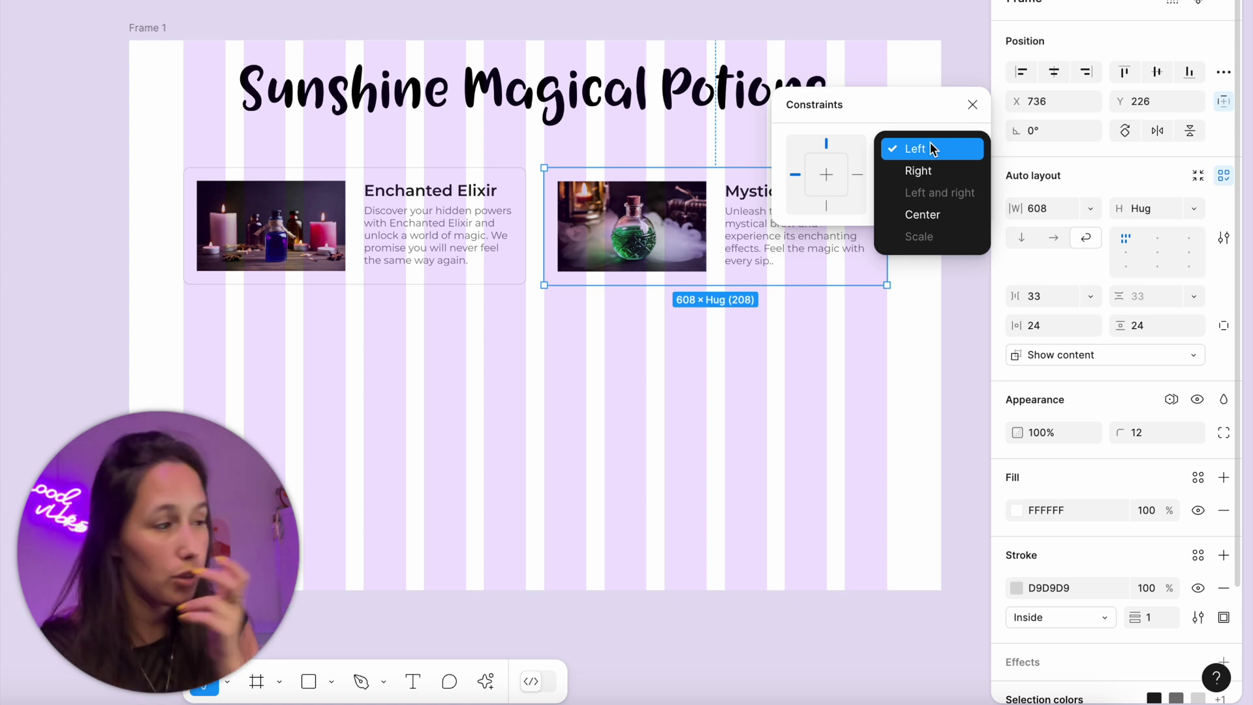
pyautogui.click(934, 149)
pyautogui.click(714, 8)
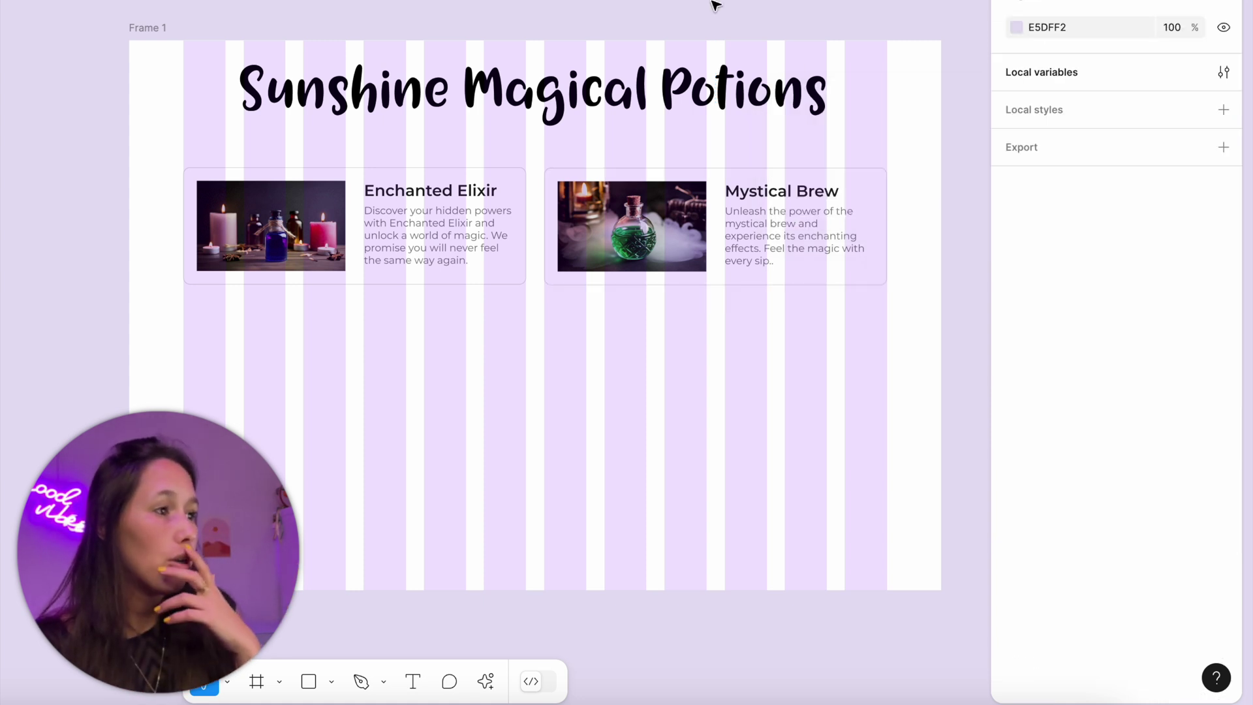
# Wrap both potion cards in one auto layout frame and bind its horizontal padding to the Margin variable.
pyautogui.click(835, 188)
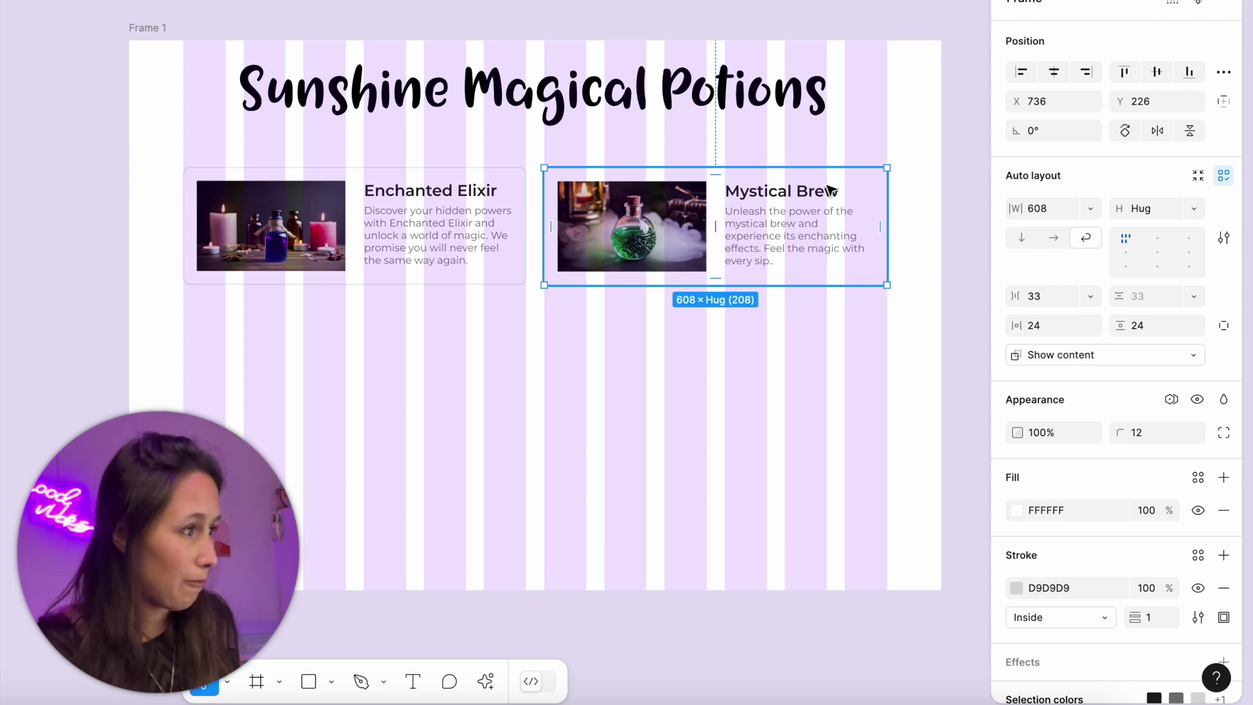
pyautogui.keyDown('shift'); pyautogui.click(341, 241); pyautogui.keyUp('shift')
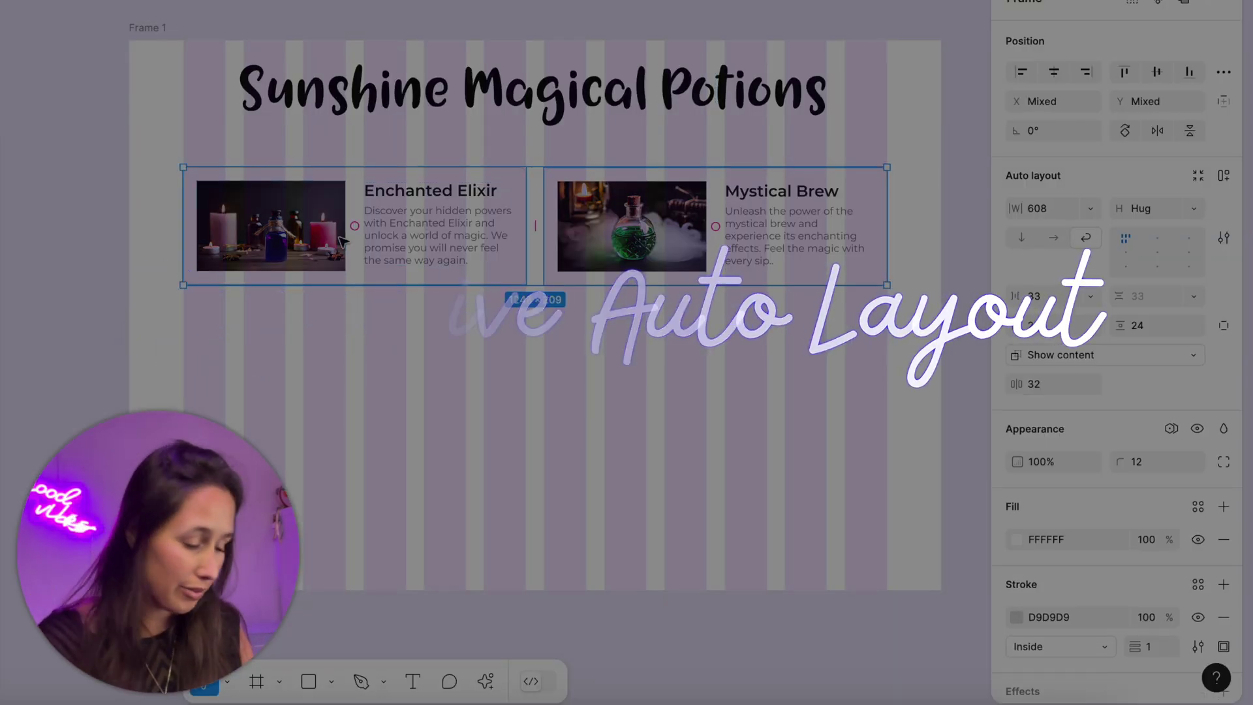
pyautogui.hotkey('shift', 'a')
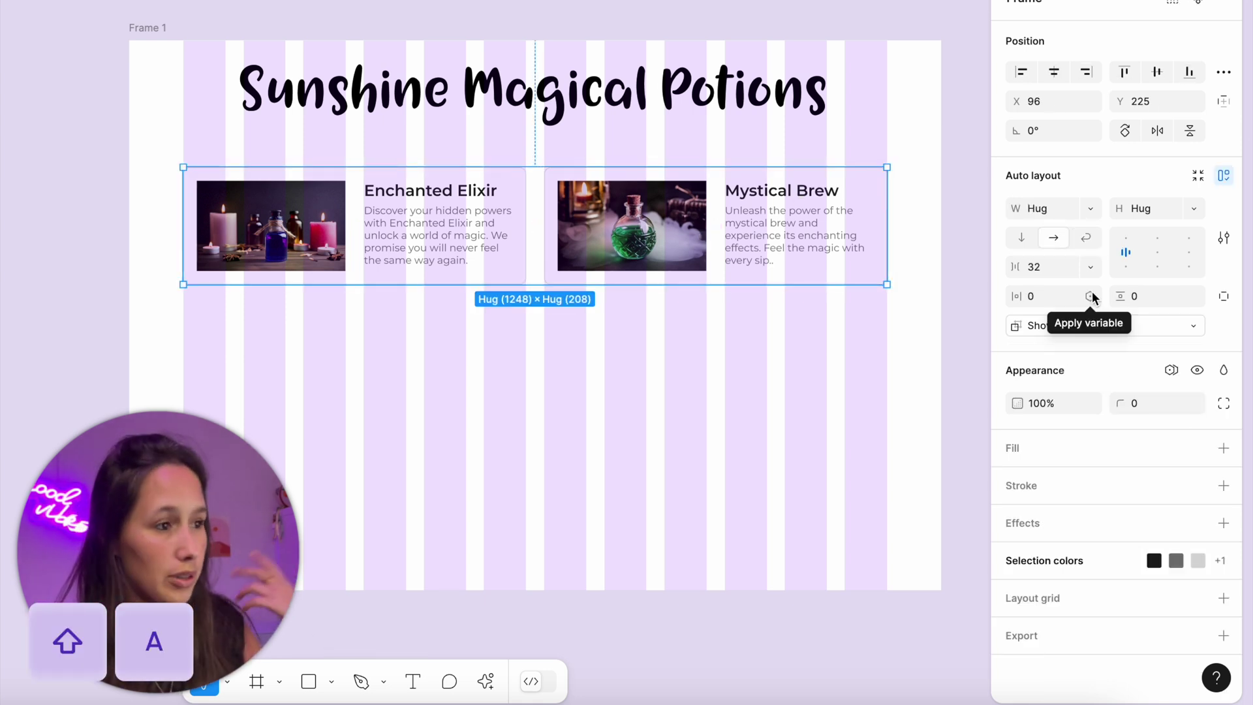
pyautogui.click(1091, 296)
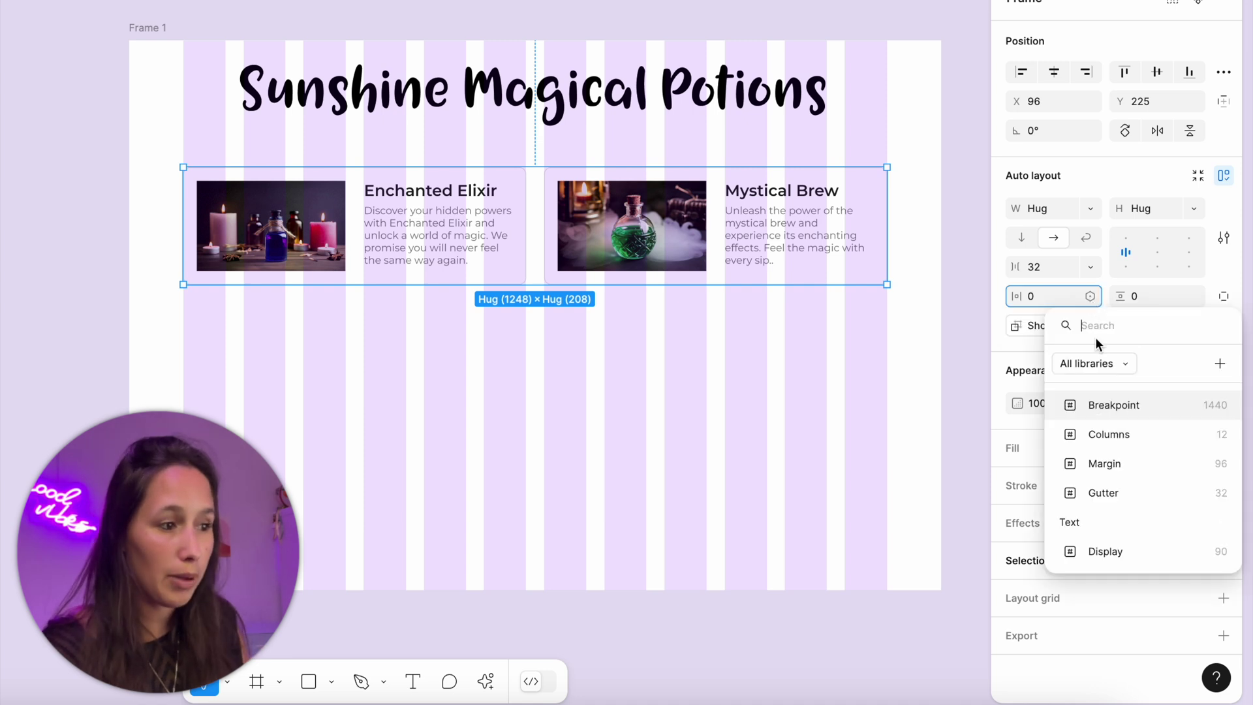
pyautogui.click(1095, 462)
# Set the card container's auto layout to Wrap and centre the container horizontally in Frame 1.
pyautogui.click(1090, 208)
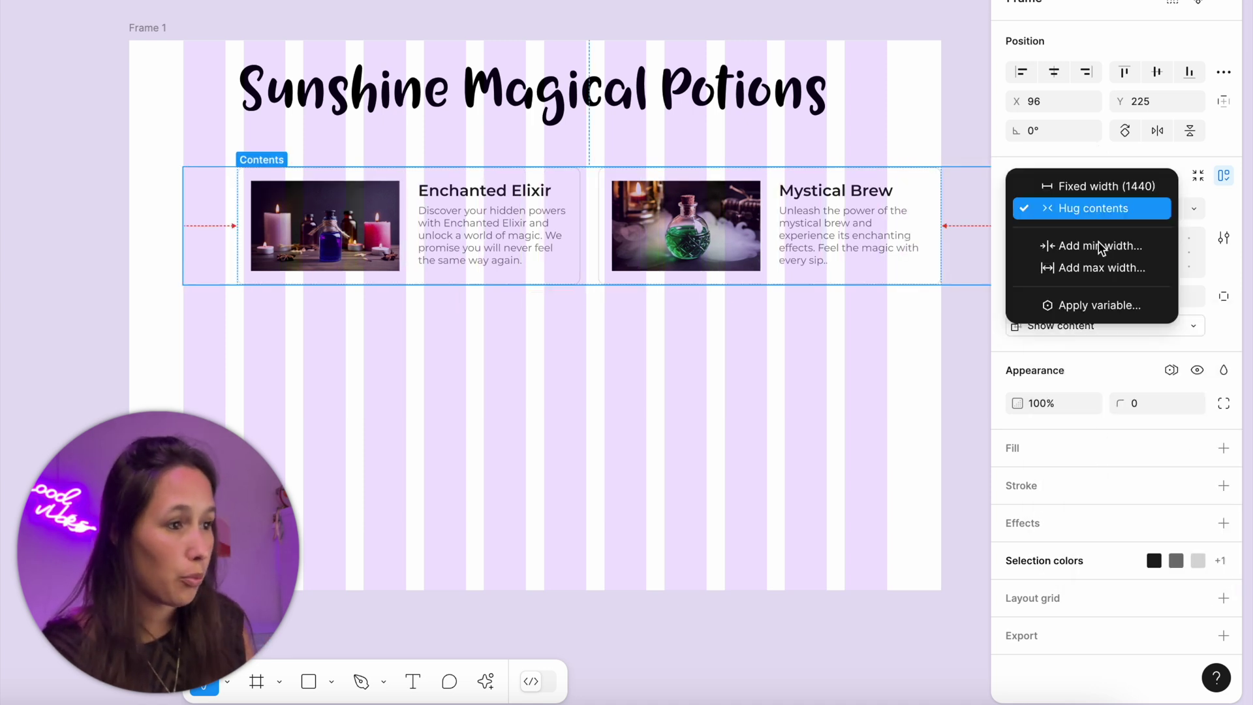
pyautogui.click(1107, 299)
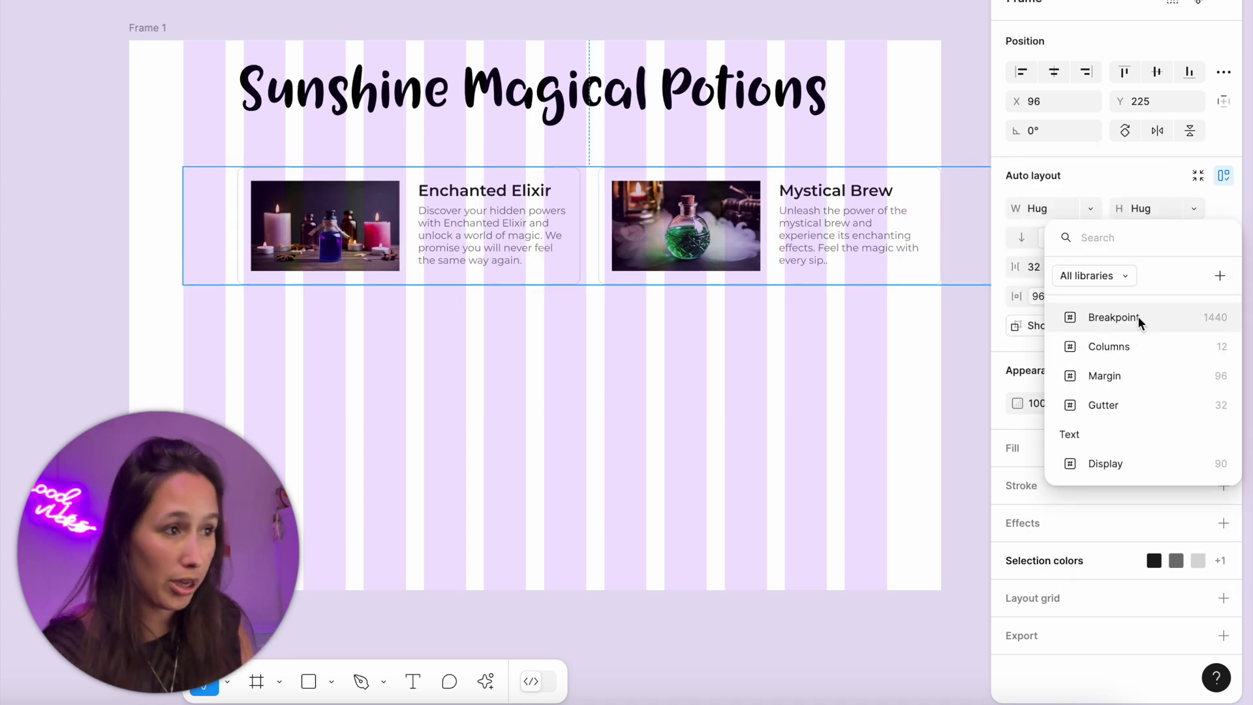
pyautogui.press('Escape')
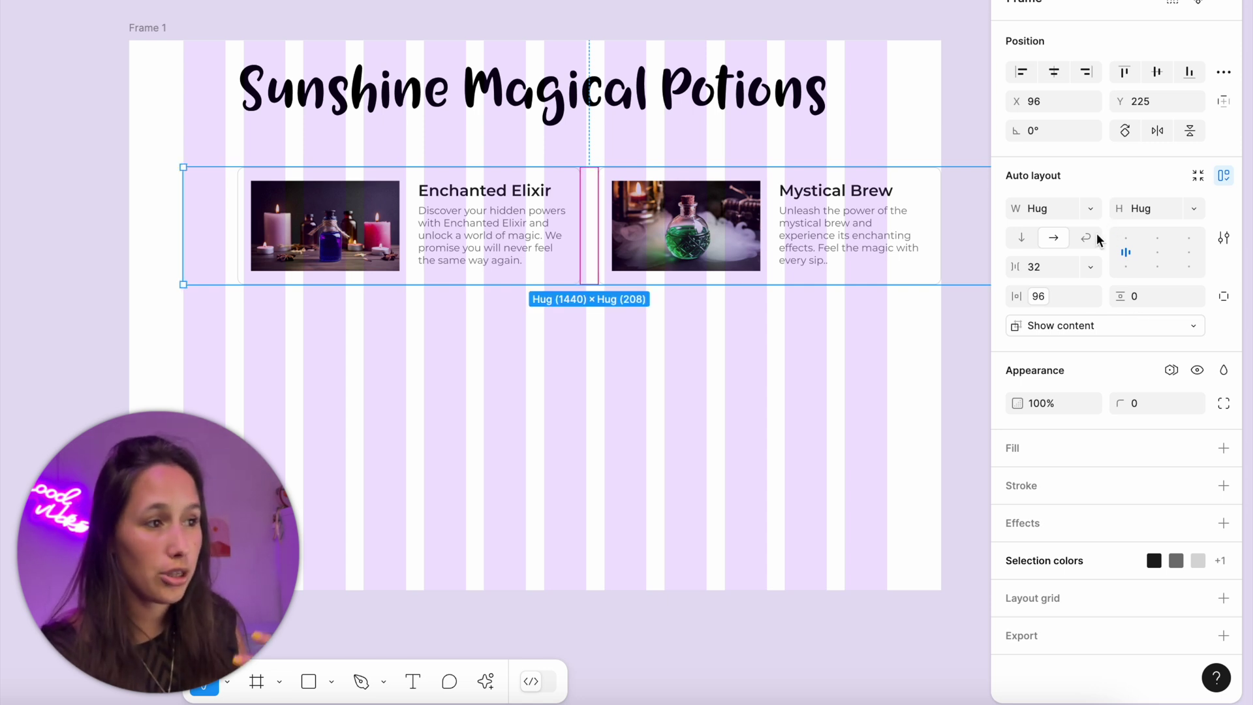
pyautogui.click(1085, 237)
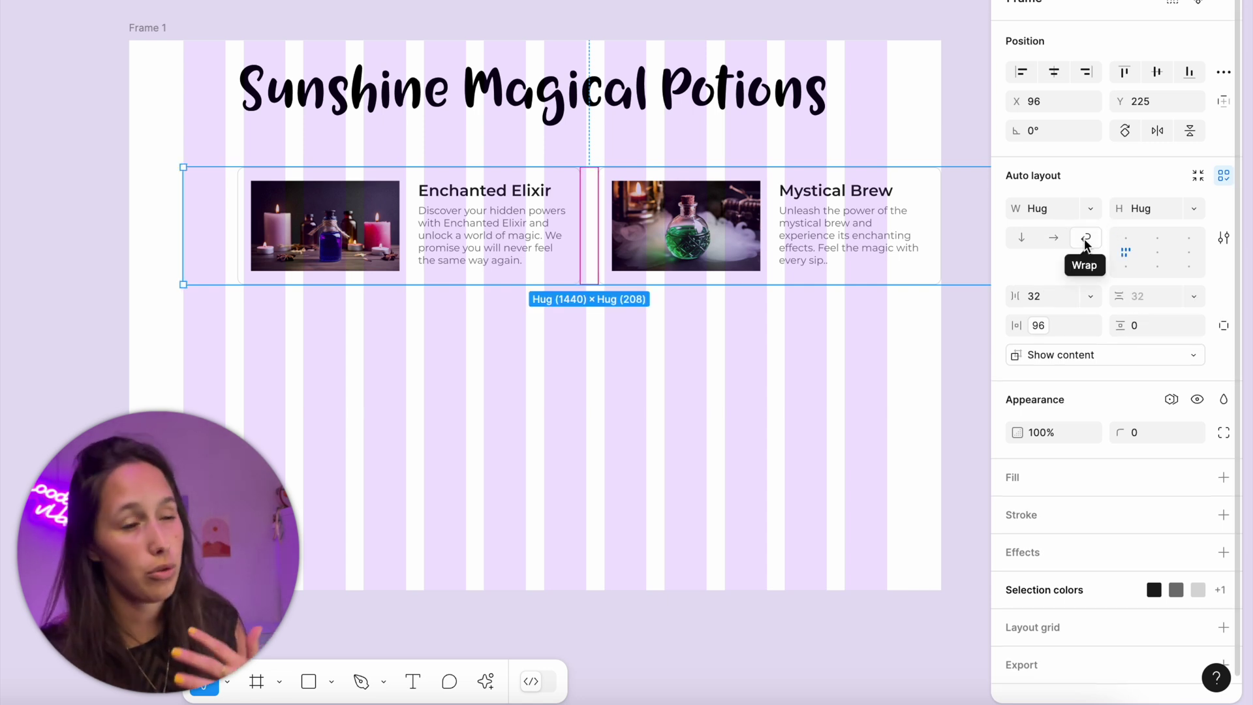
pyautogui.click(1062, 76)
# Set the width of both potion cards to fill the auto layout container.
pyautogui.click(665, 297)
pyautogui.click(638, 247)
pyautogui.press('Return')
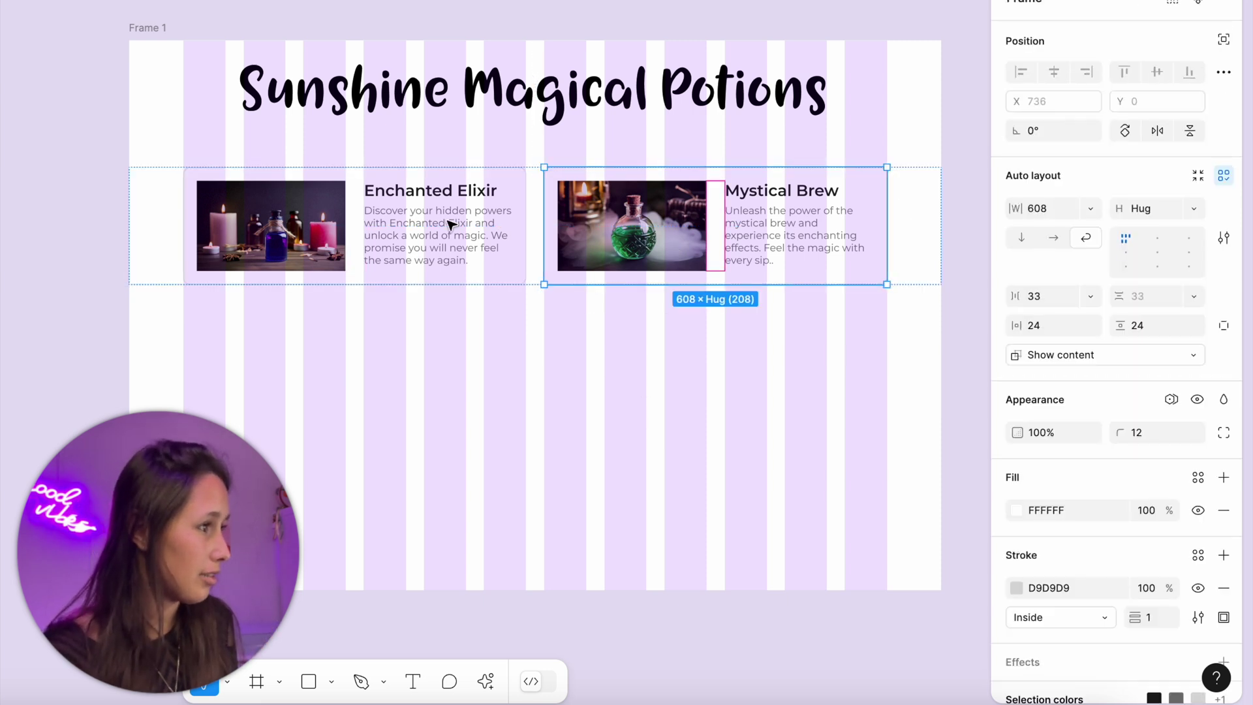
pyautogui.click(1090, 208)
pyautogui.click(1084, 253)
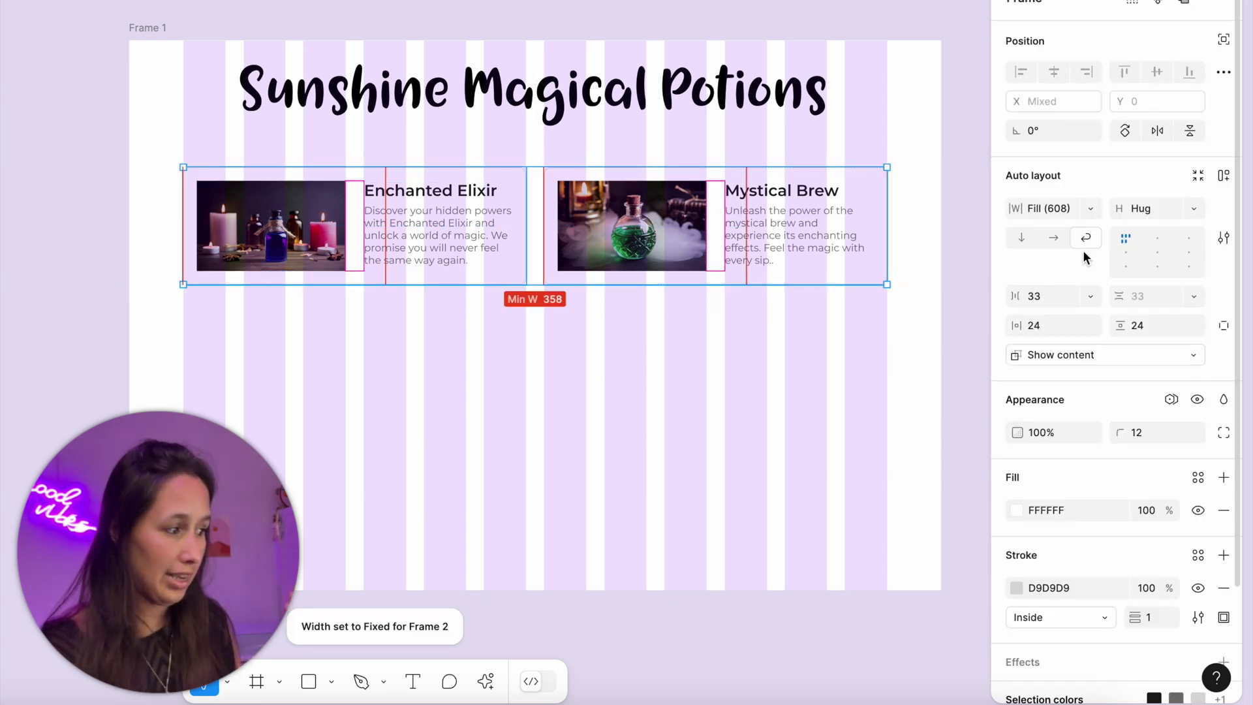
# Set the horizontal constraint of the container around both cards to Scale.
pyautogui.click(783, 228)
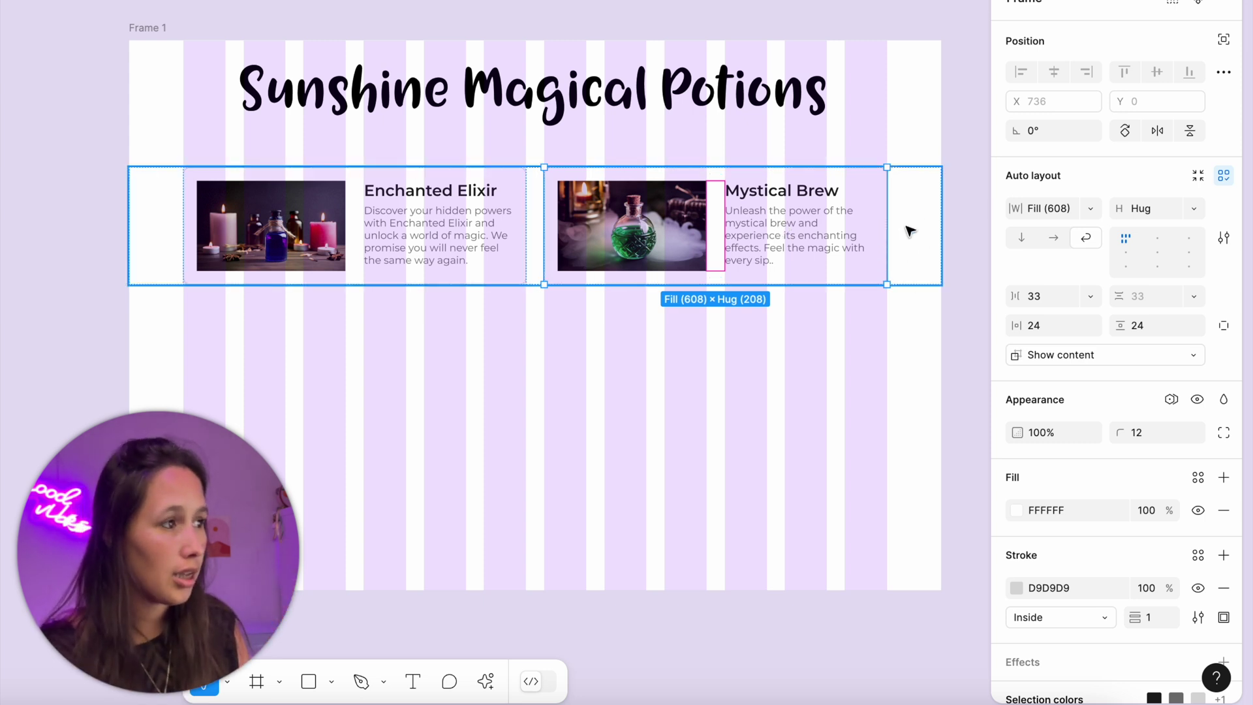
pyautogui.click(536, 222)
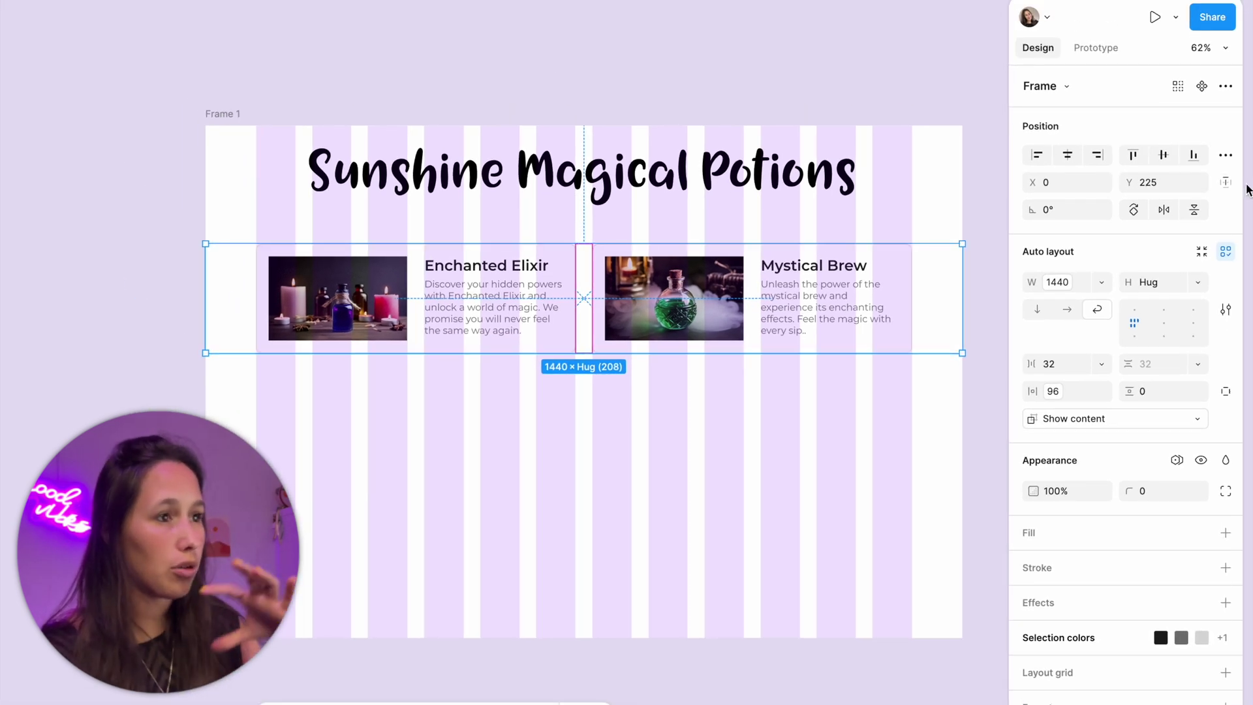
pyautogui.click(1225, 182)
pyautogui.click(956, 223)
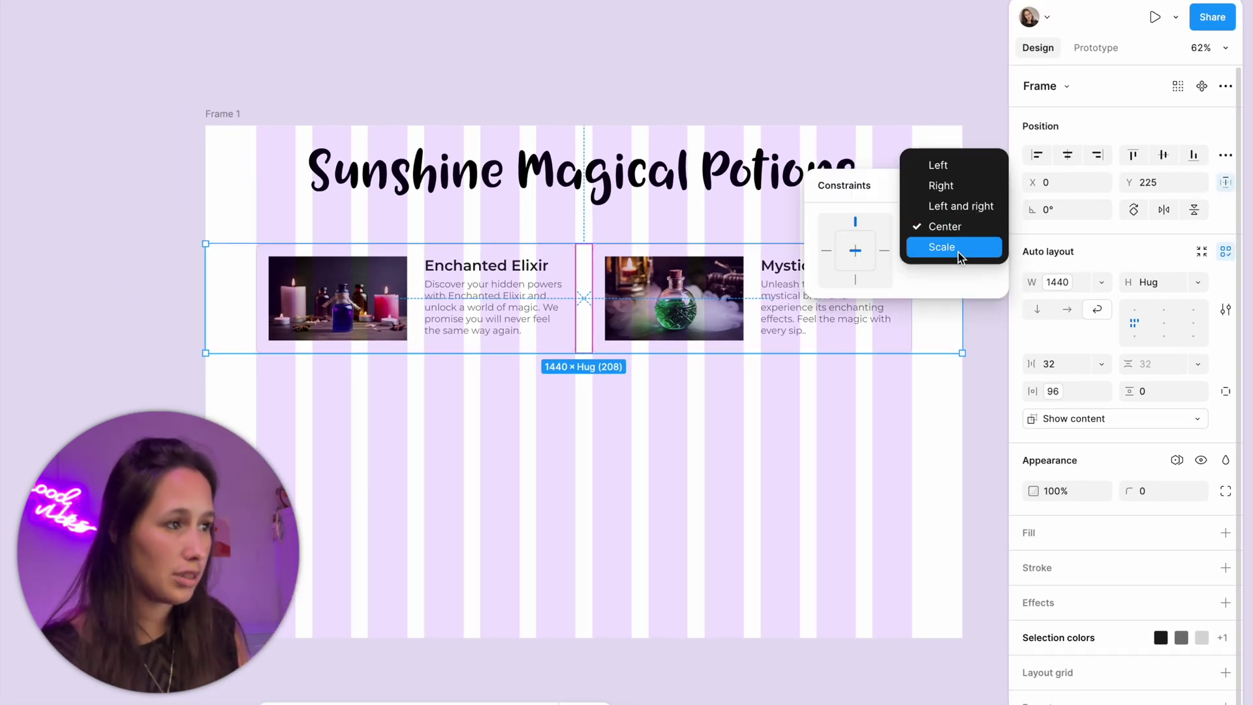
pyautogui.click(958, 250)
pyautogui.click(737, 109)
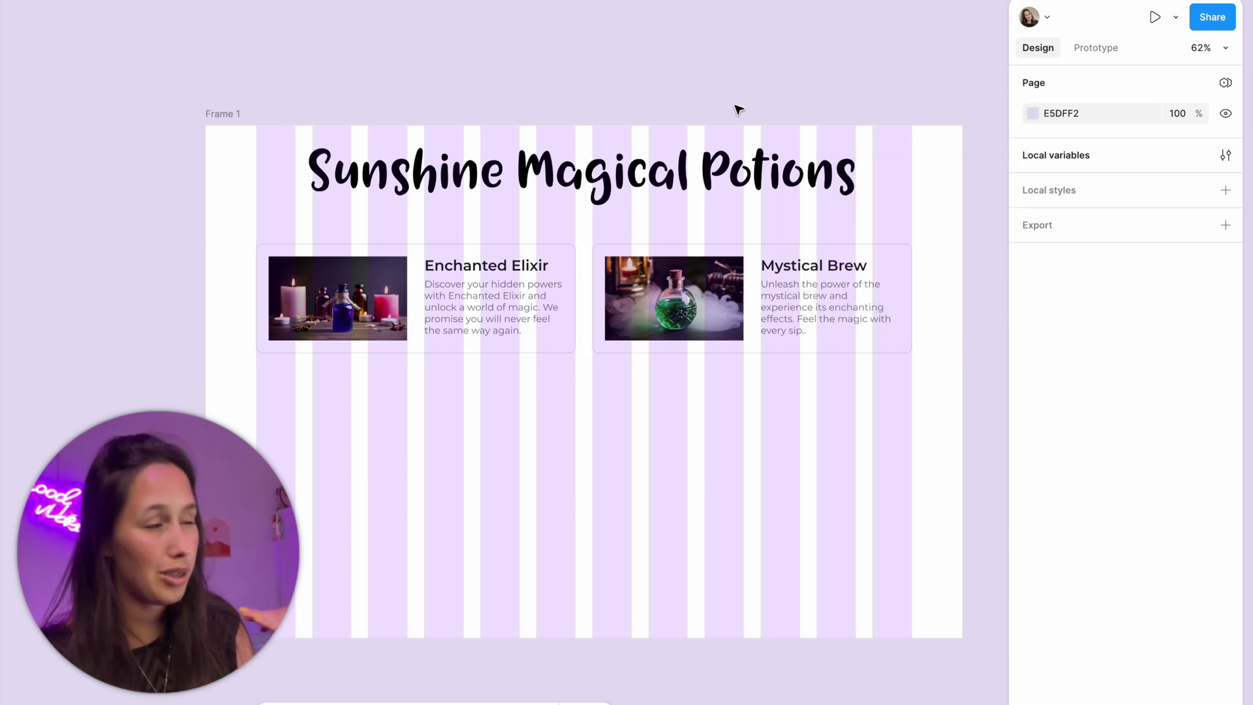
# Switch Frame 1's Collection 1 mode to Tablet and to Mobile to check how the cards wrap.
pyautogui.click(222, 115)
pyautogui.click(1180, 436)
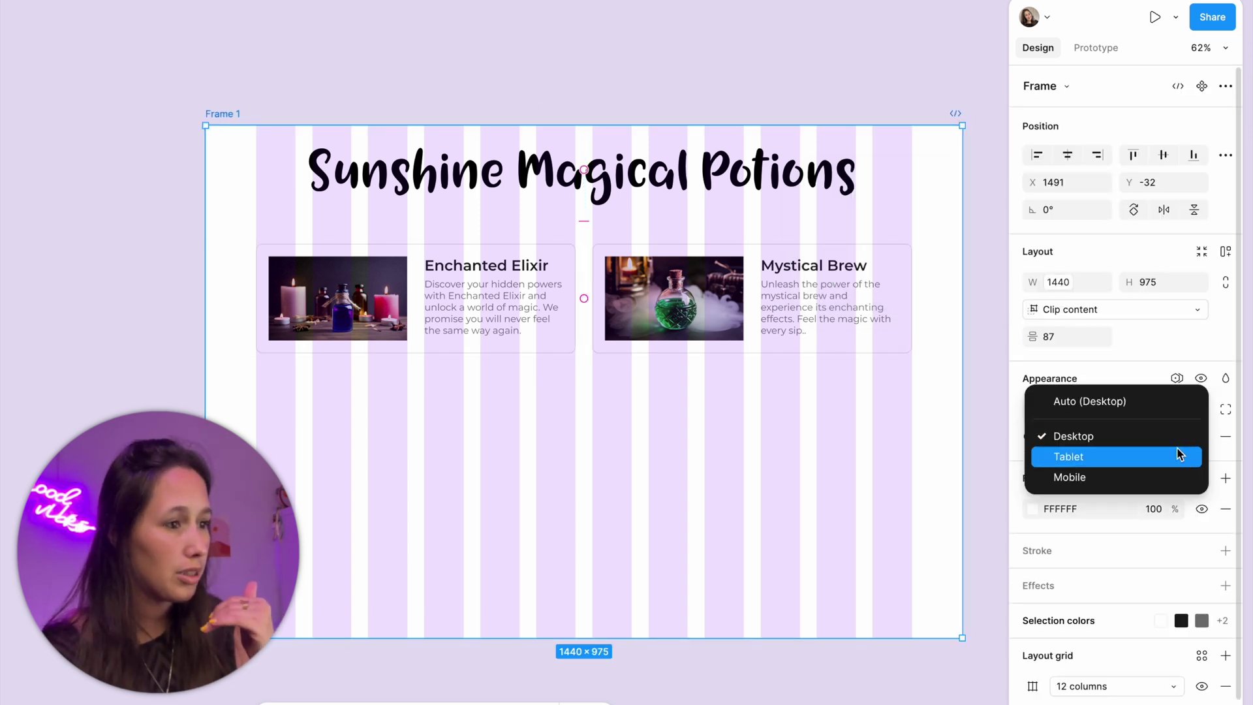
pyautogui.click(1177, 449)
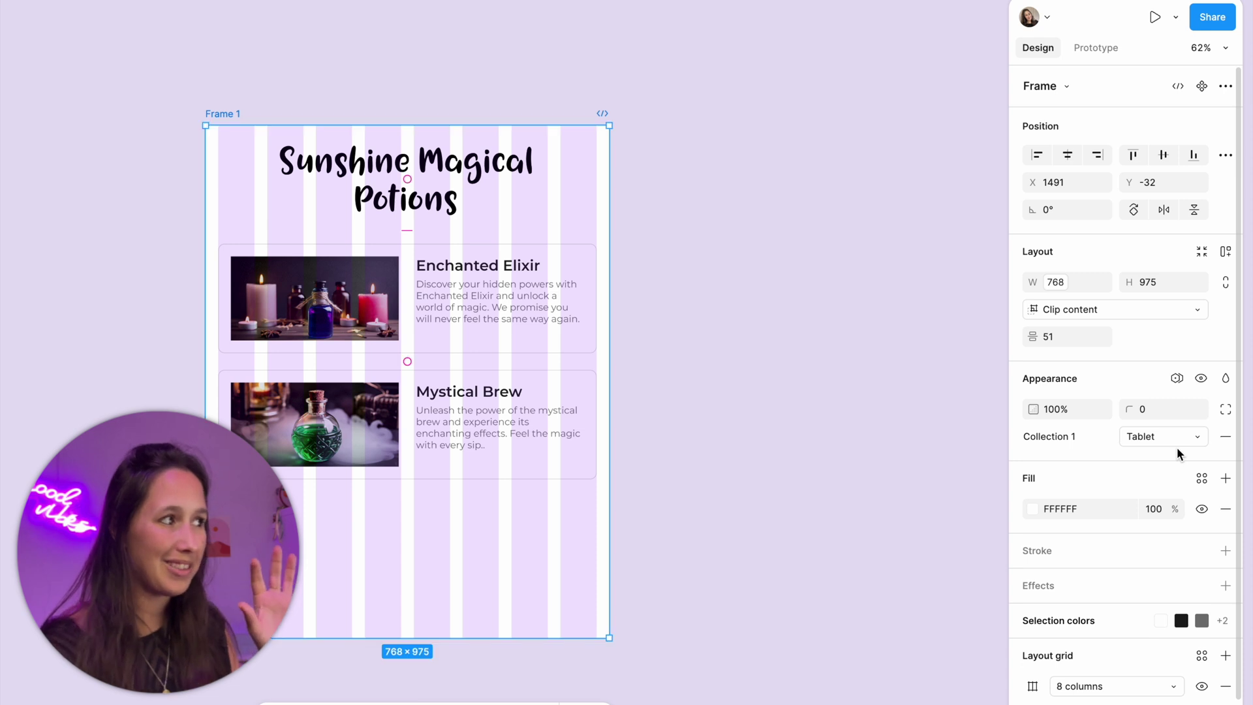
pyautogui.click(1177, 442)
pyautogui.click(1177, 456)
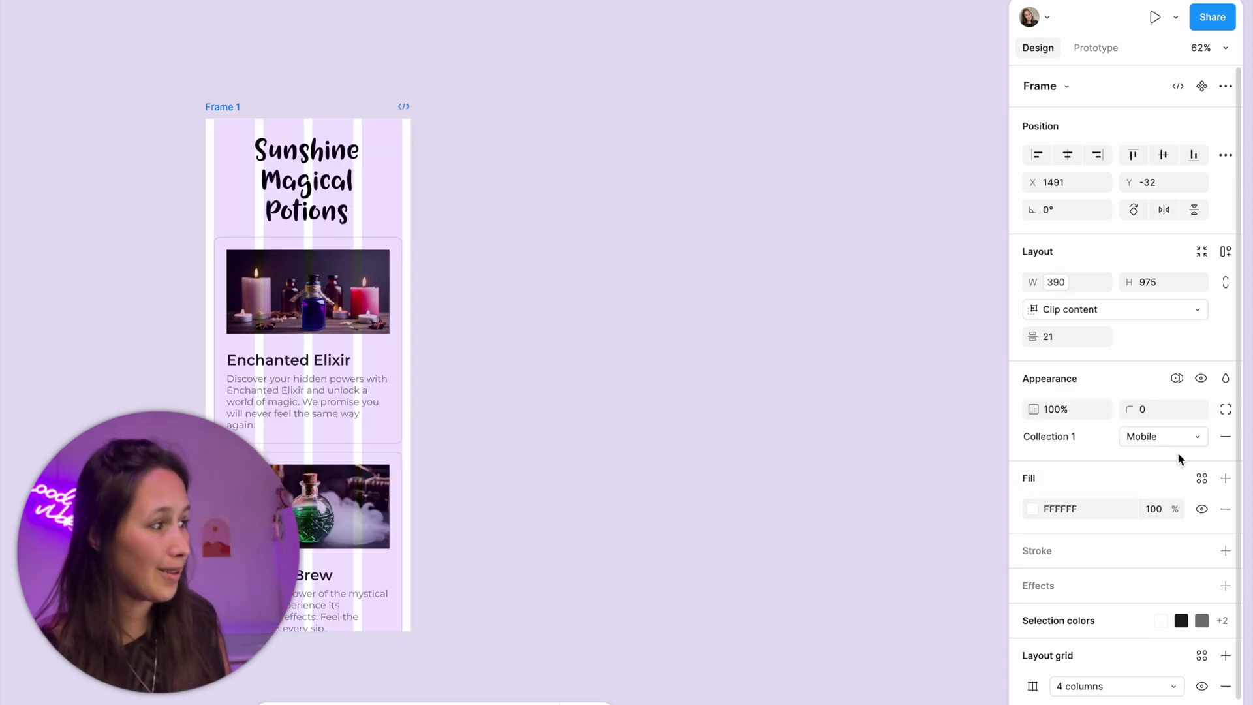
pyautogui.click(317, 382)
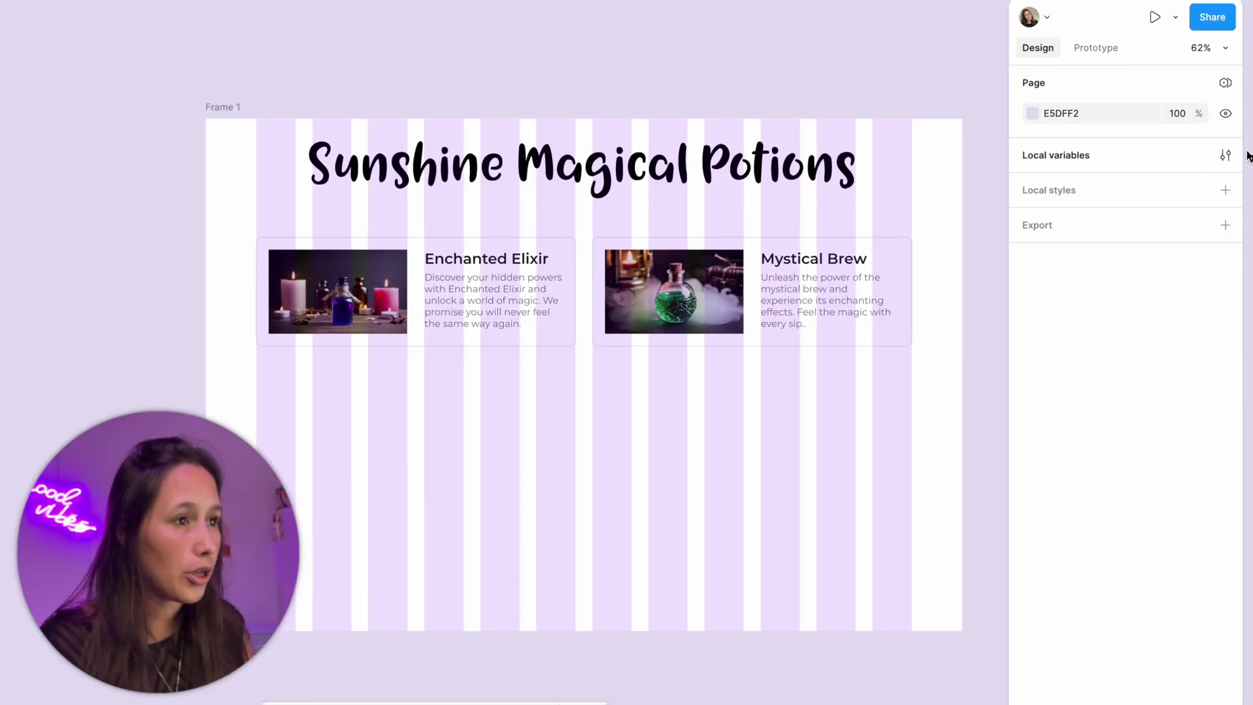
# Duplicate the Display variable as Title in the Text group, with values Desktop 28, Tablet 24 and Mobile 22.
pyautogui.click(1226, 155)
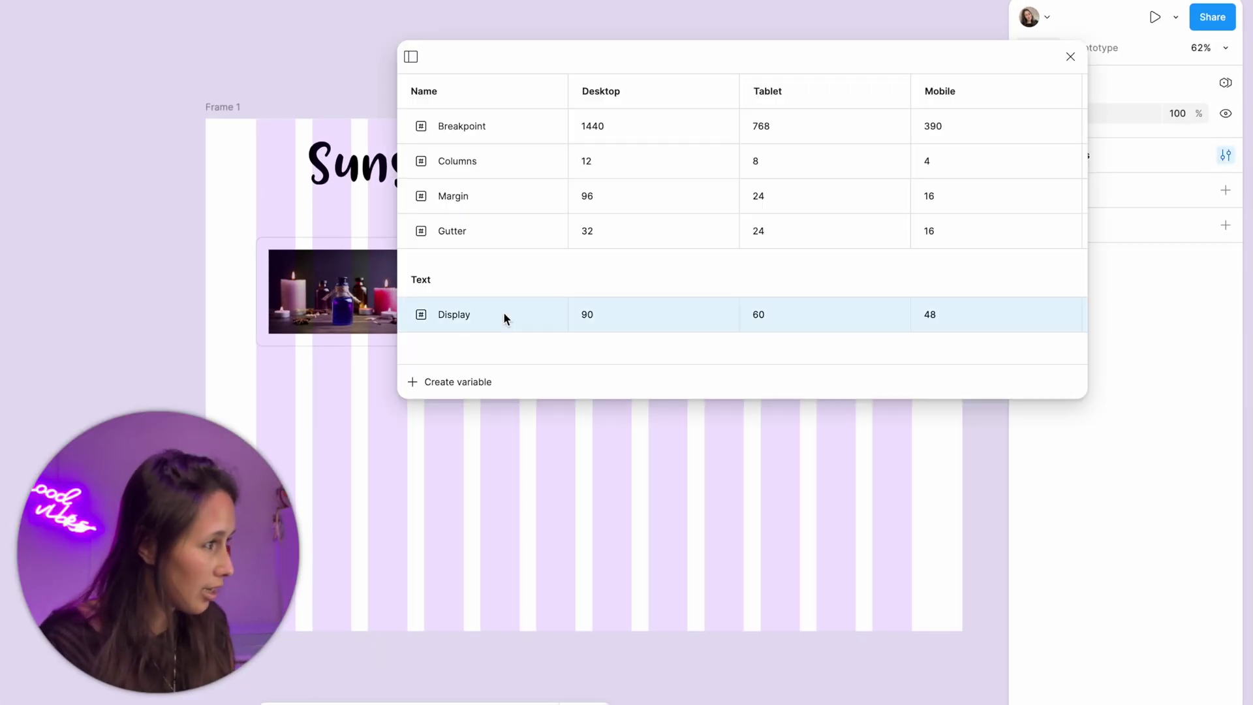
pyautogui.hotkey('shift', 'Return')
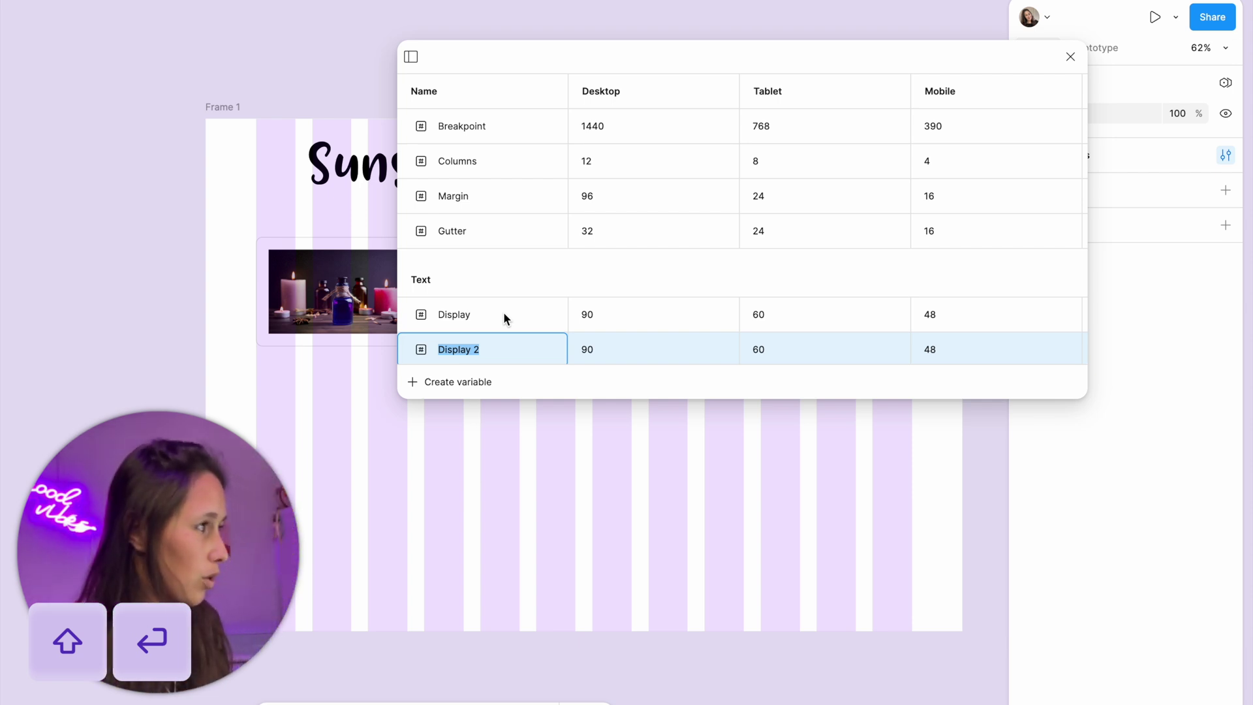
pyautogui.write('Title')
pyautogui.press('Tab')
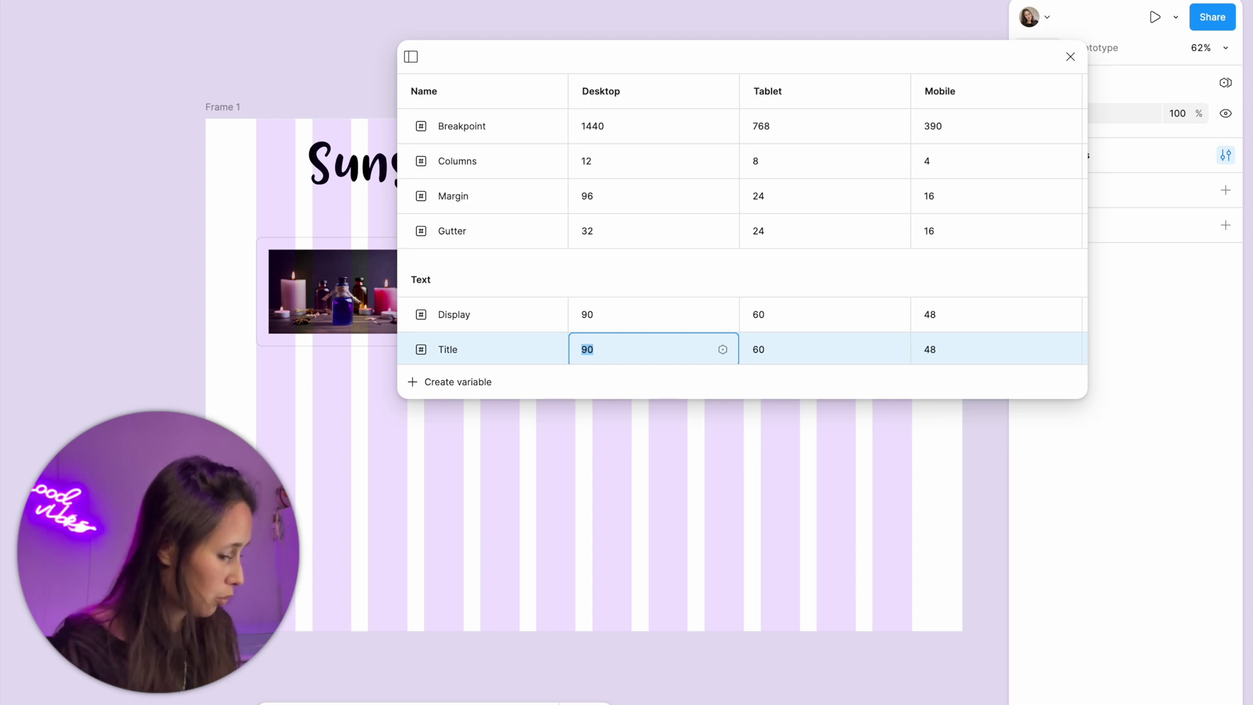
pyautogui.press('Tab')
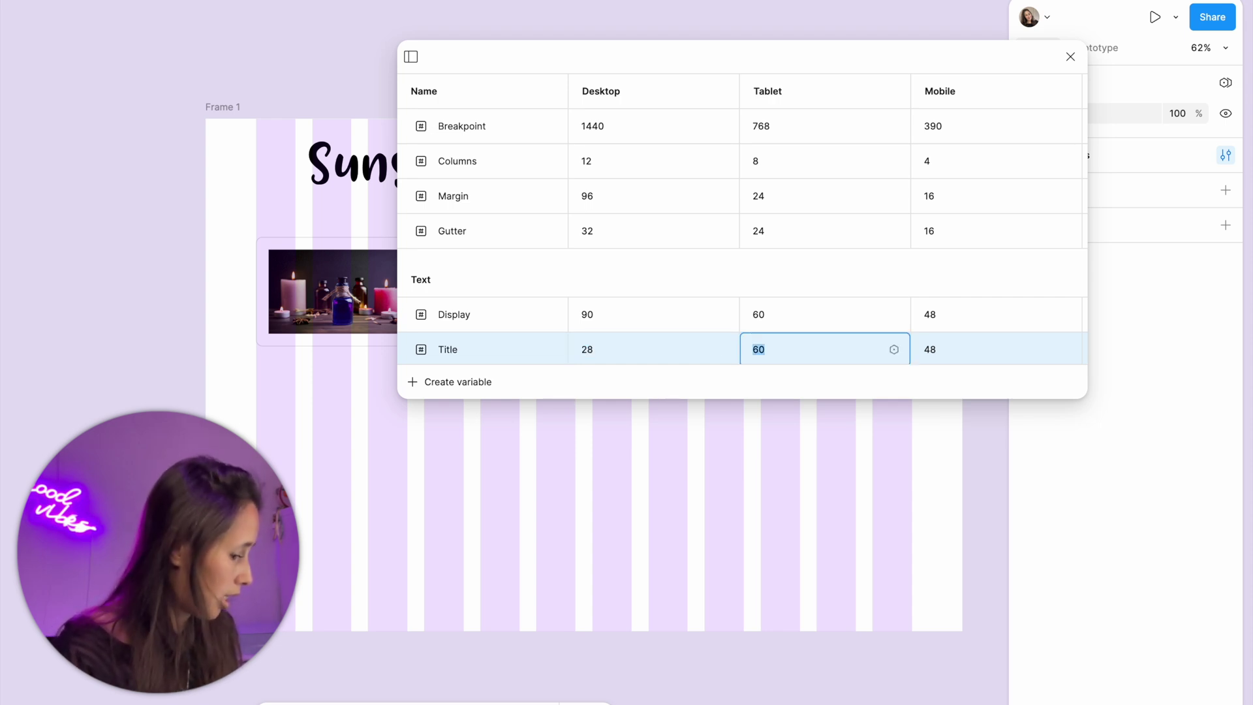
pyautogui.press('Tab')
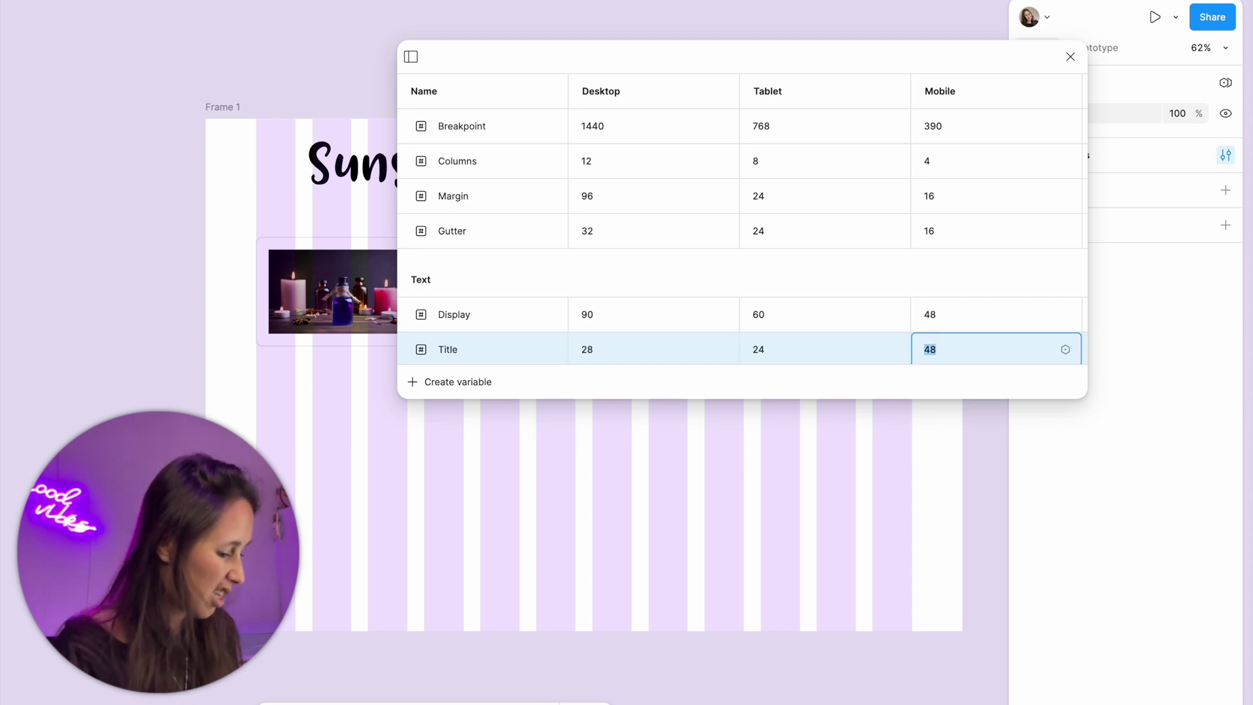
pyautogui.write('1')
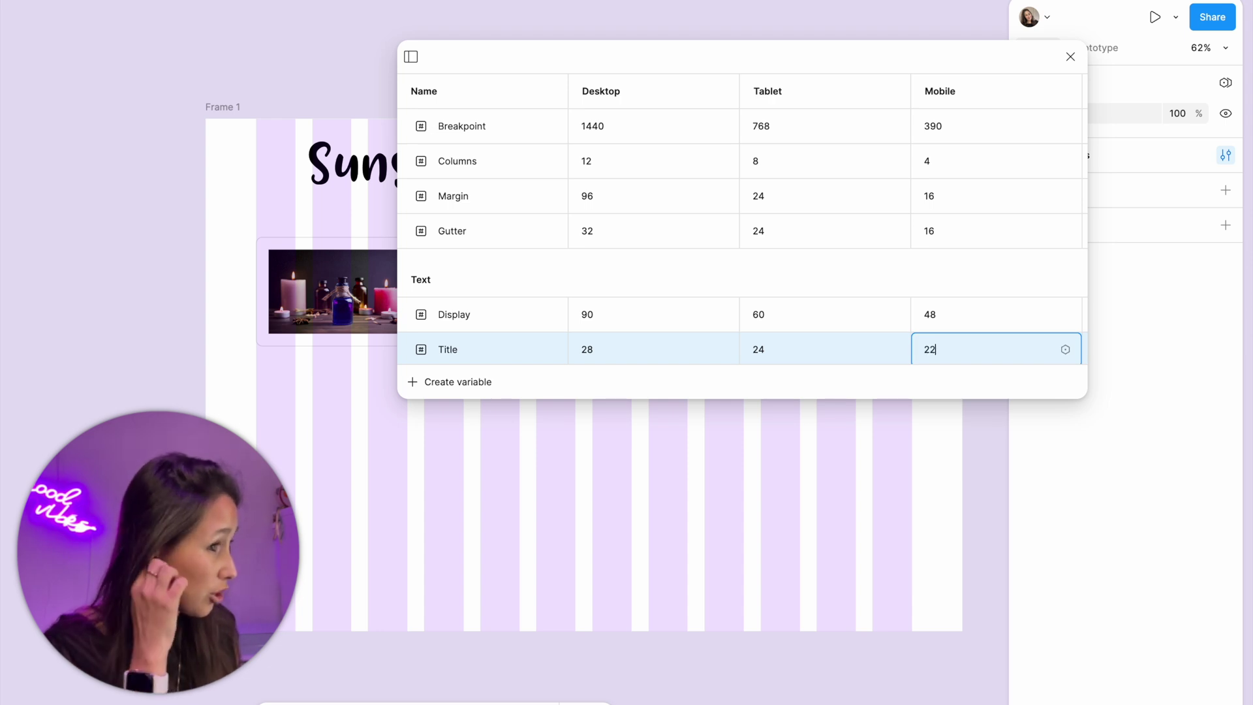
pyautogui.press('Return')
# Duplicate the Title variable as Body, with values Desktop 18, Tablet 16 and Mobile 16, and close the local variables.
pyautogui.click(479, 319)
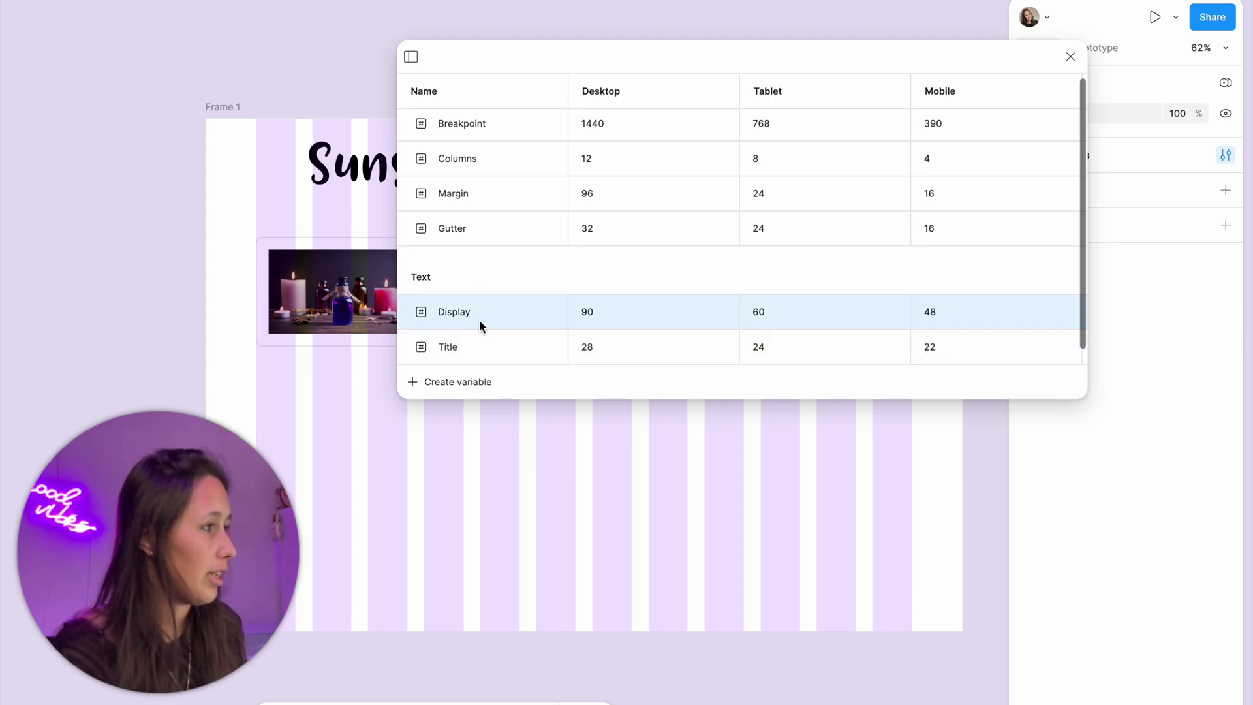
pyautogui.click(481, 332)
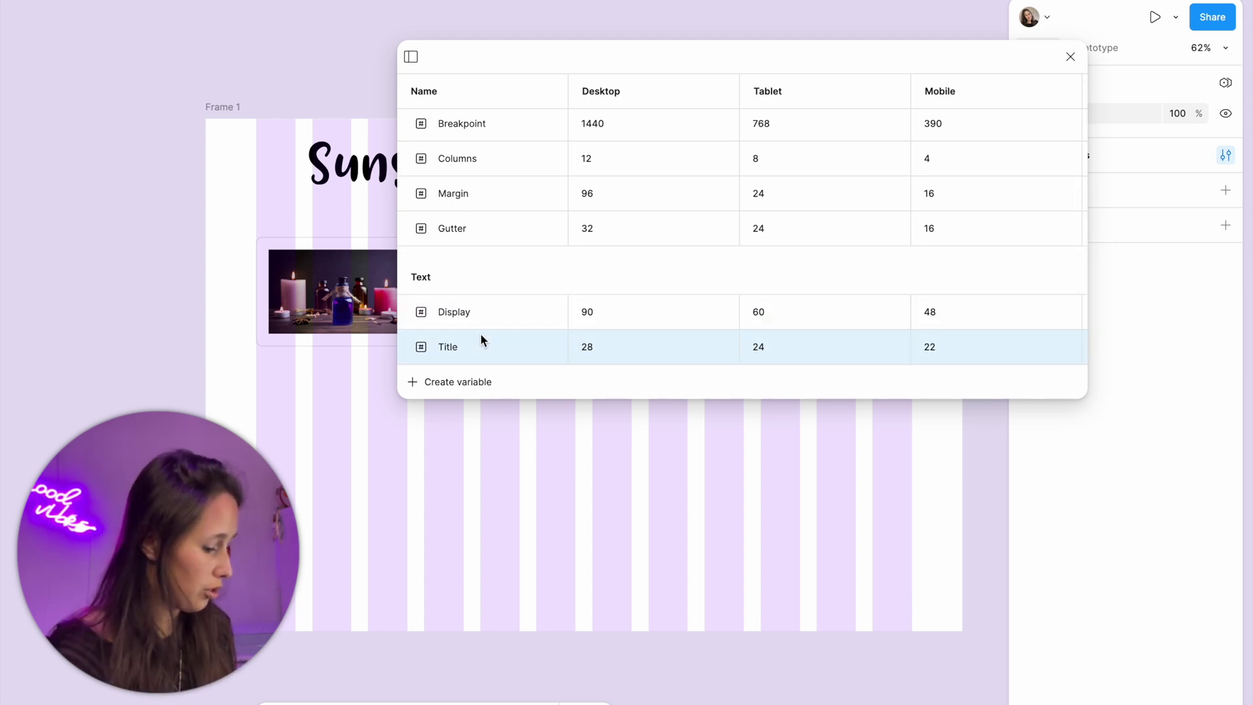
pyautogui.hotkey('ctrl', 'd')
pyautogui.write('Body')
pyautogui.press('Tab')
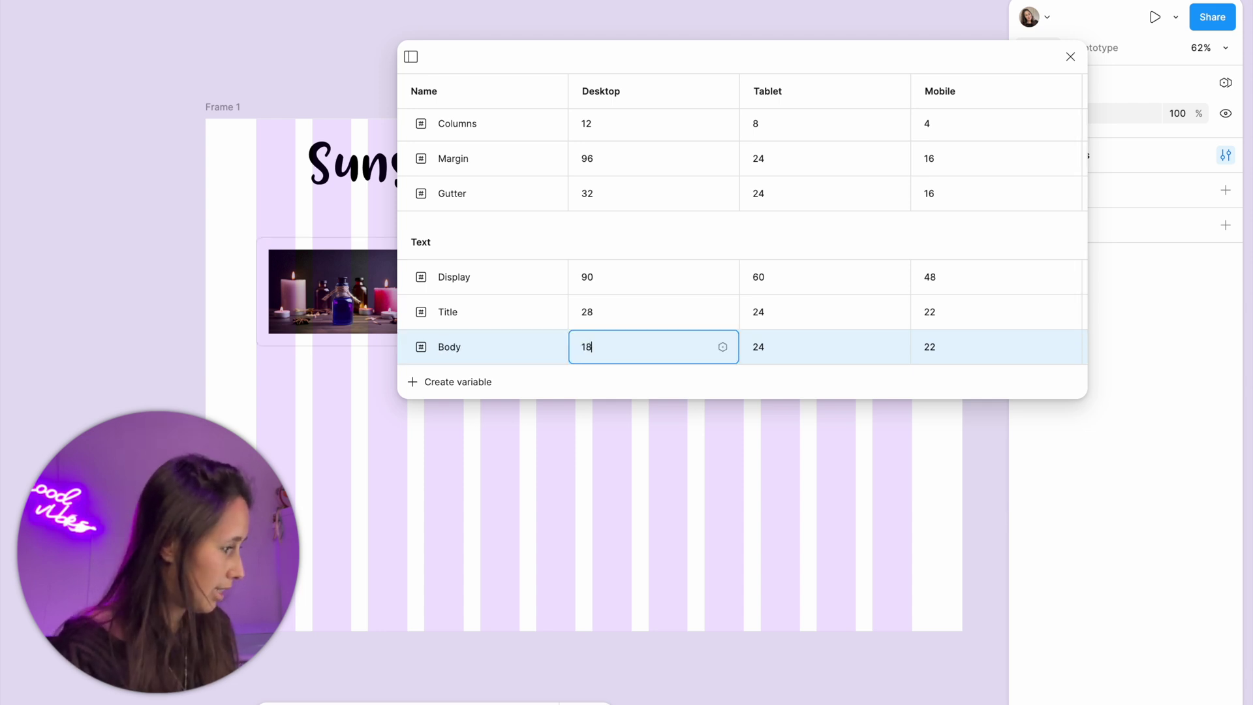
pyautogui.press('Tab')
pyautogui.write('16')
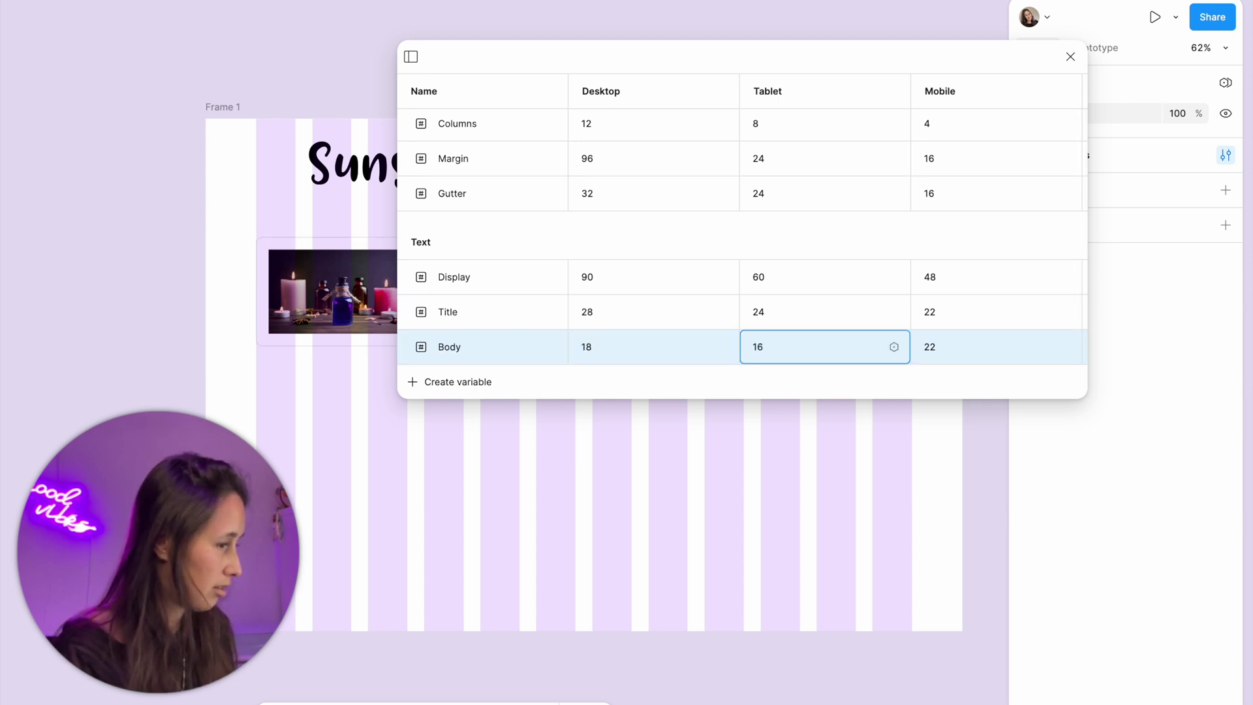
pyautogui.press('Tab')
pyautogui.write('16')
pyautogui.press('Return')
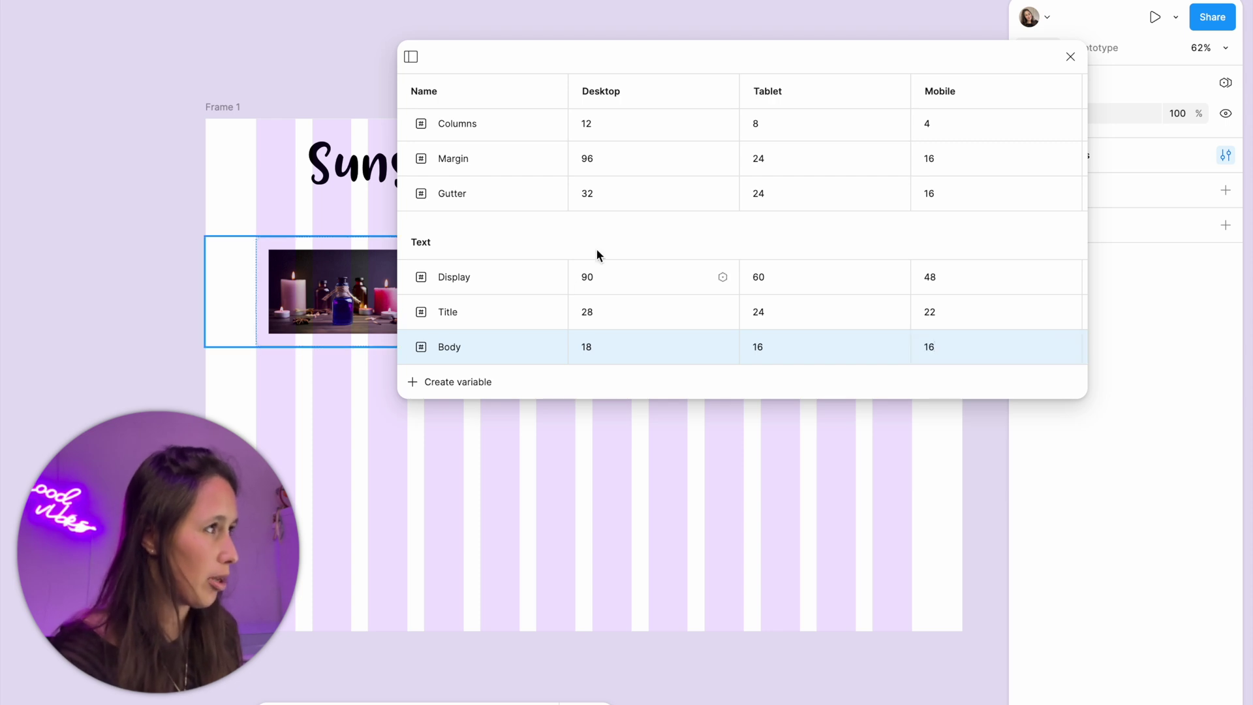
pyautogui.click(1070, 57)
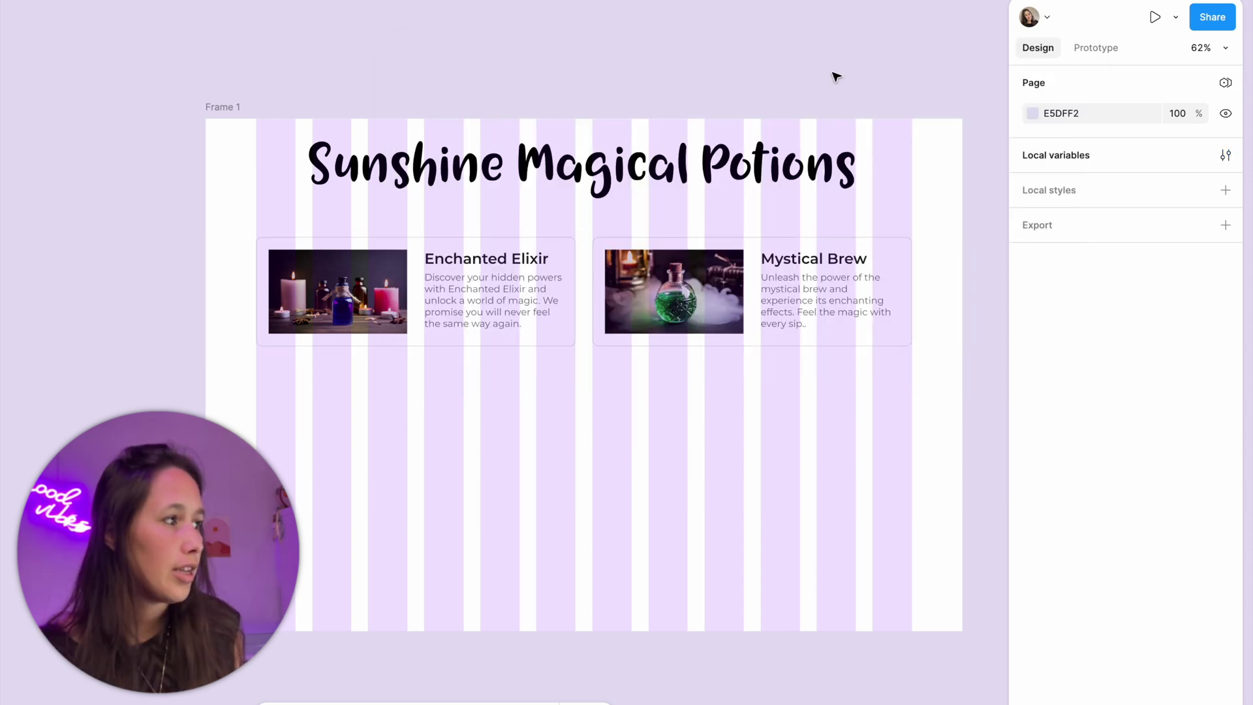
# Apply the Body variable as the font size of the description texts in both potion cards.
pyautogui.keyDown('ctrl'); pyautogui.click(518, 283); pyautogui.keyUp('ctrl')
pyautogui.keyDown('shift'); pyautogui.click(848, 304); pyautogui.keyUp('shift')
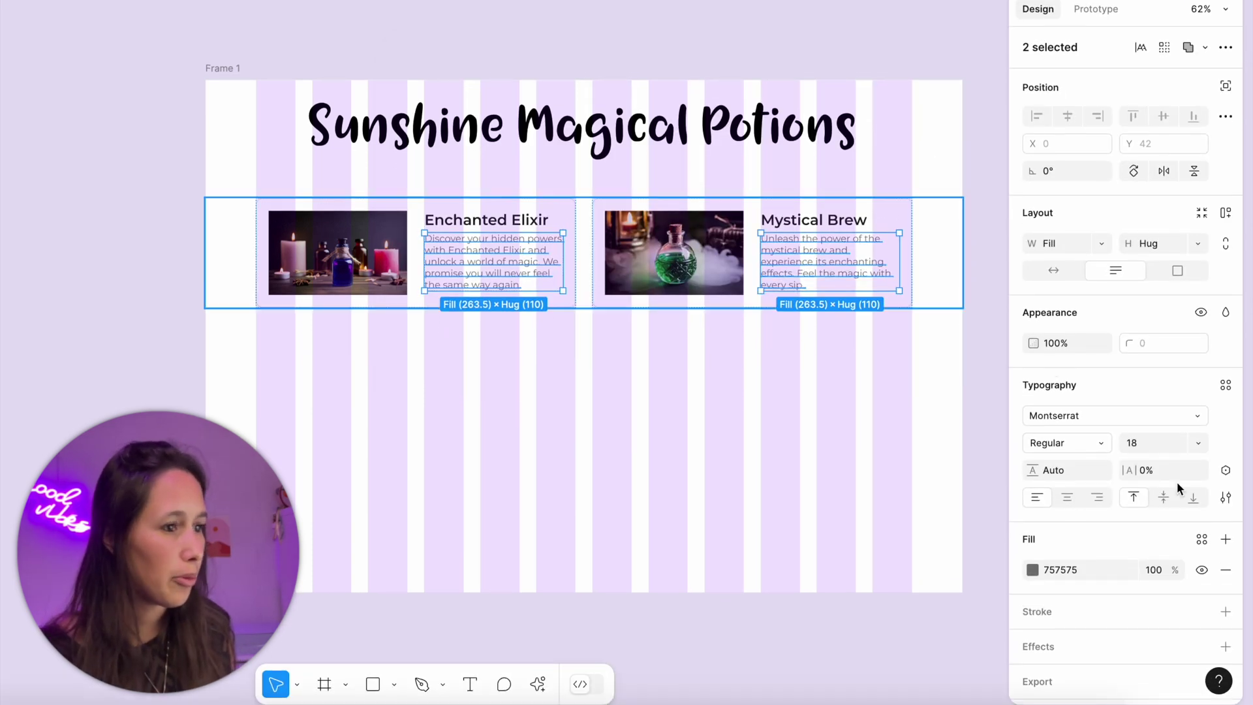
pyautogui.click(1197, 442)
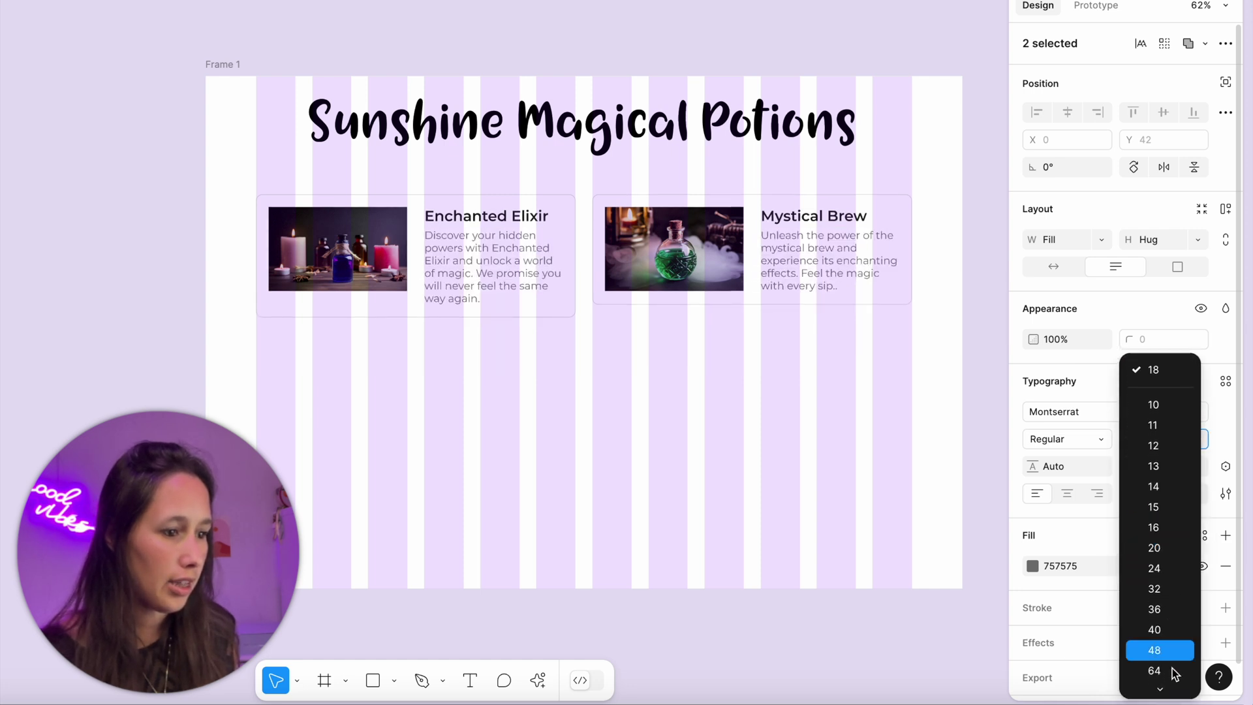
pyautogui.click(1168, 678)
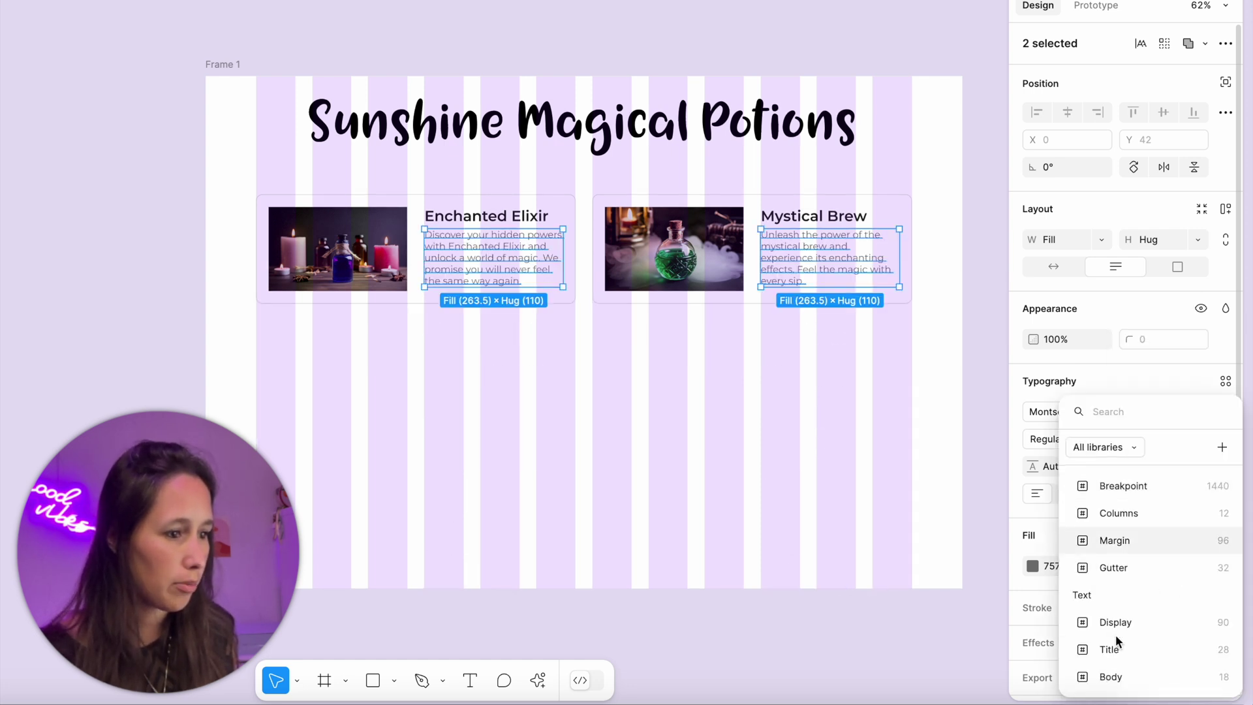
pyautogui.click(1109, 677)
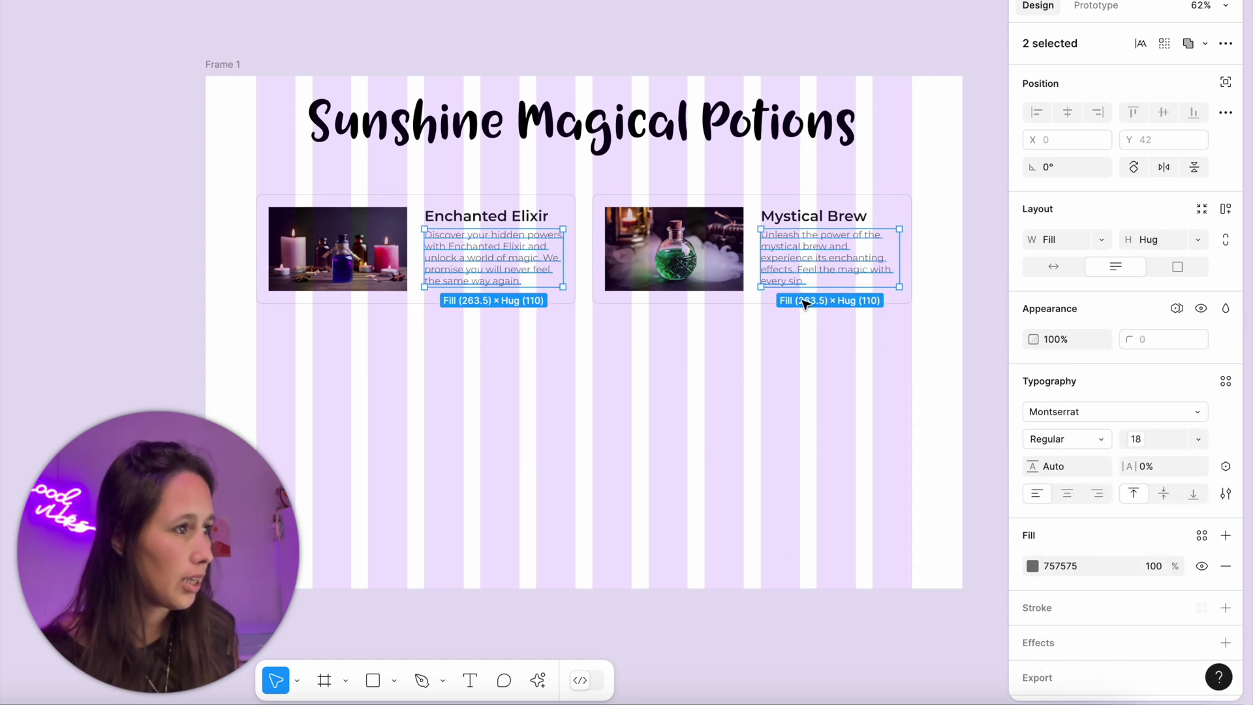
# Apply the Title variable as the font size of the Enchanted Elixir and Mystical Brew headings.
pyautogui.click(788, 218)
pyautogui.keyDown('shift'); pyautogui.click(489, 217); pyautogui.keyUp('shift')
pyautogui.click(1197, 439)
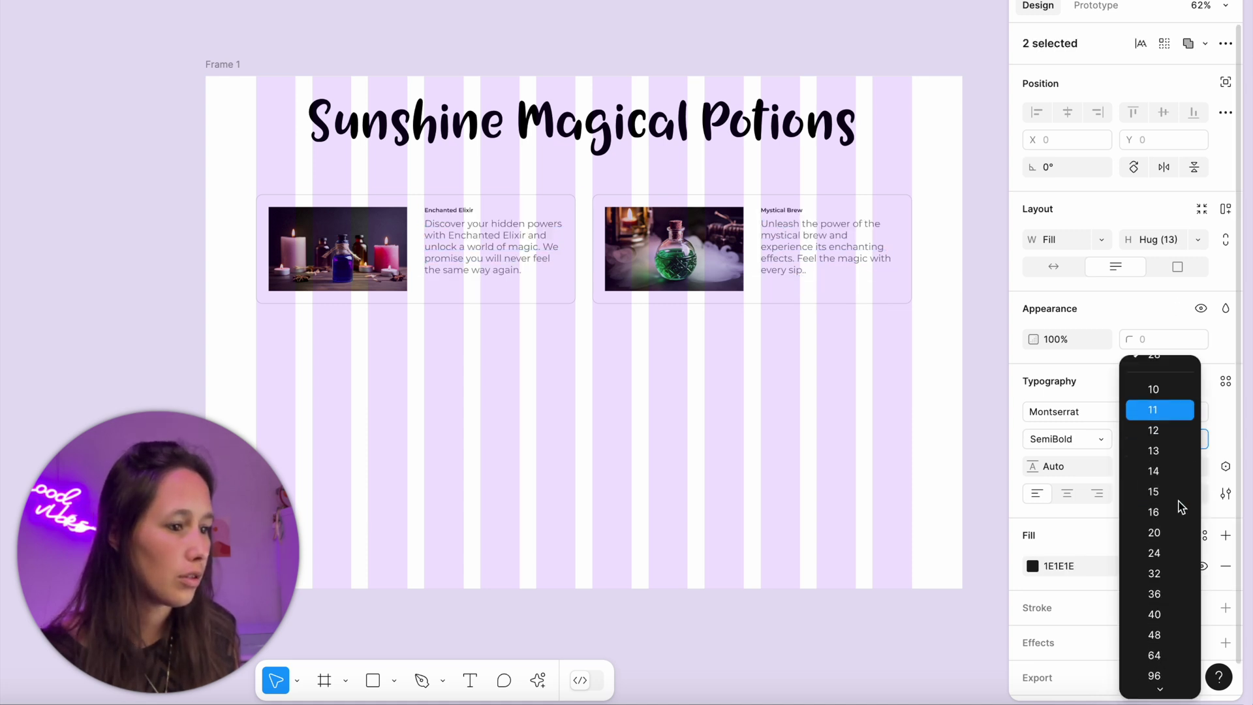
pyautogui.click(1158, 678)
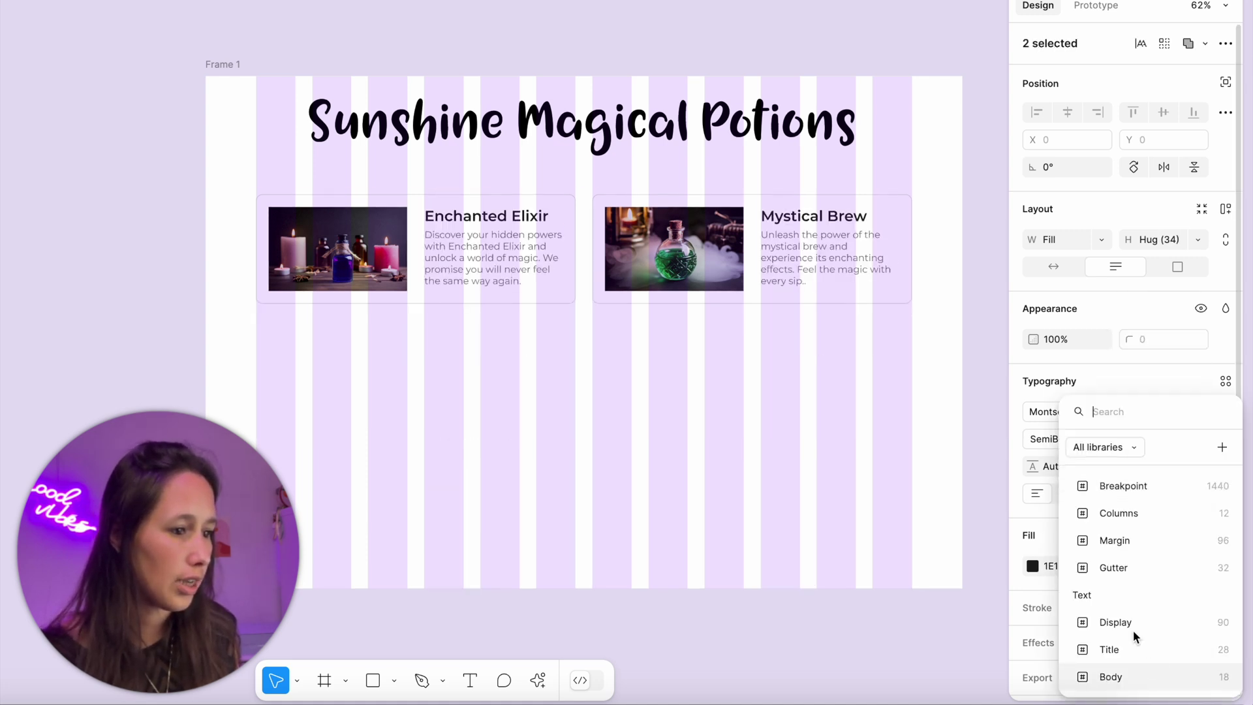
pyautogui.click(1129, 649)
pyautogui.click(847, 70)
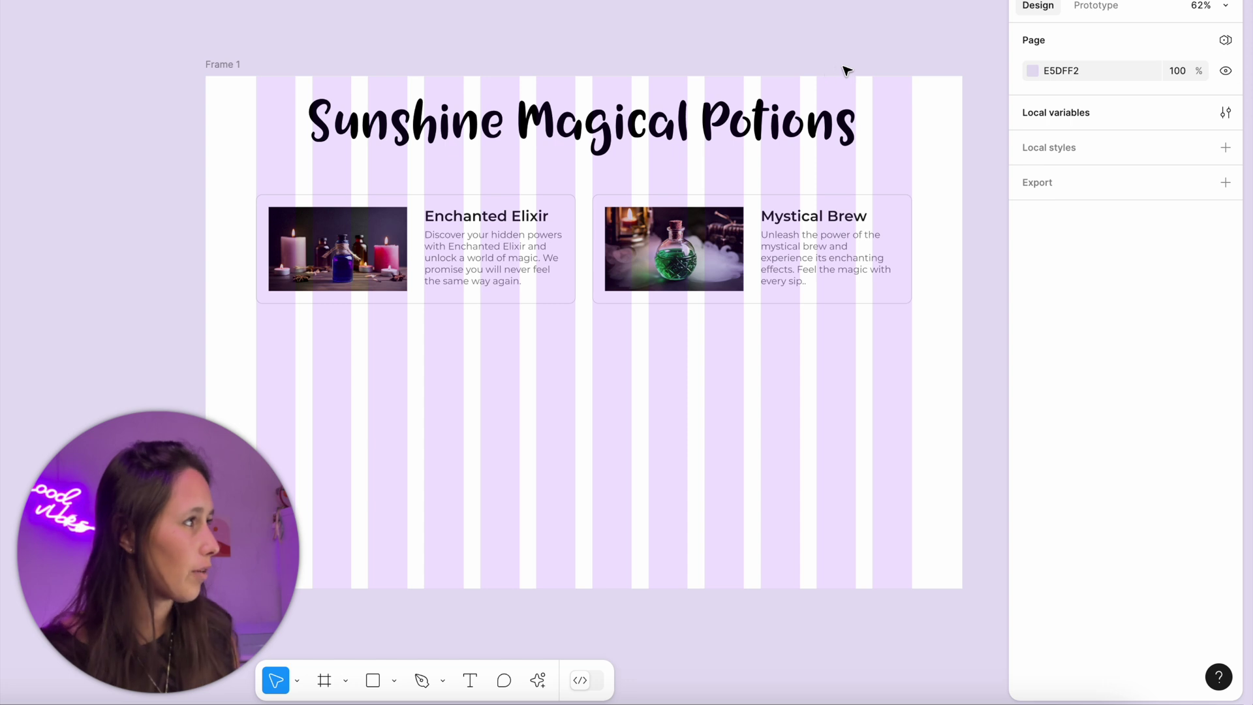
# Switch Frame 1's Collection 1 mode to Tablet to check how the card text sizes adapt.
pyautogui.click(203, 69)
pyautogui.click(1055, 397)
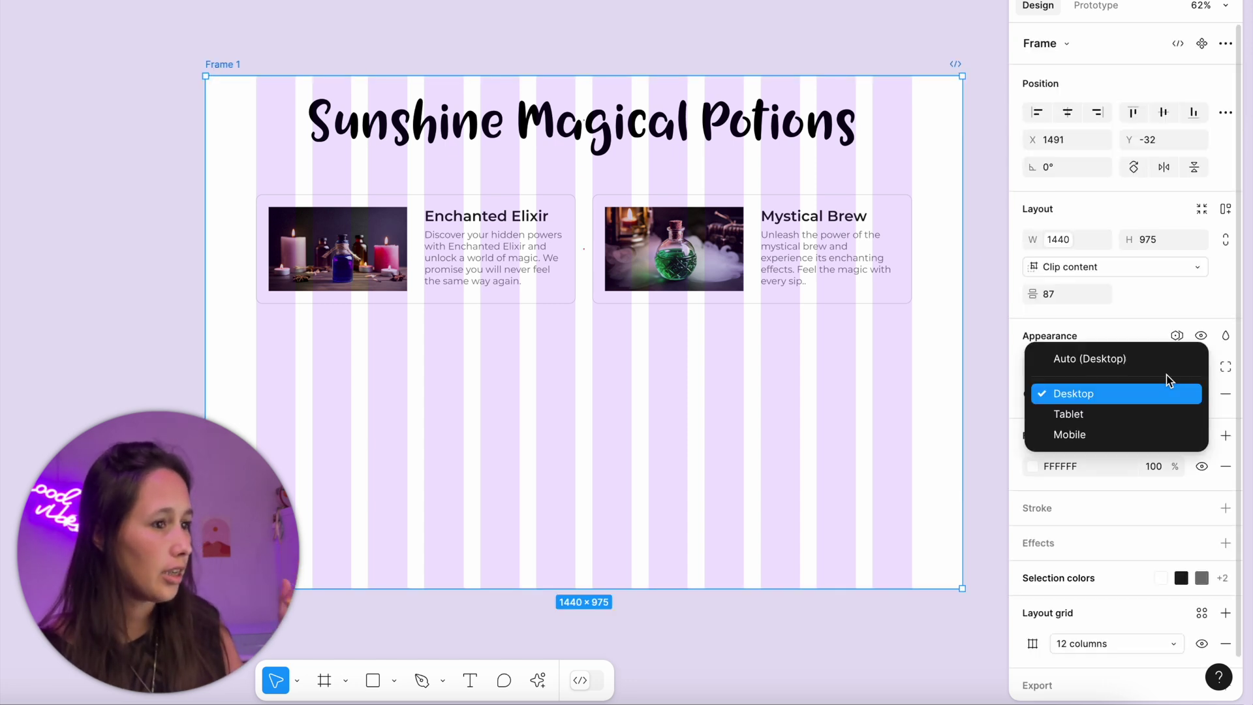
pyautogui.click(1135, 415)
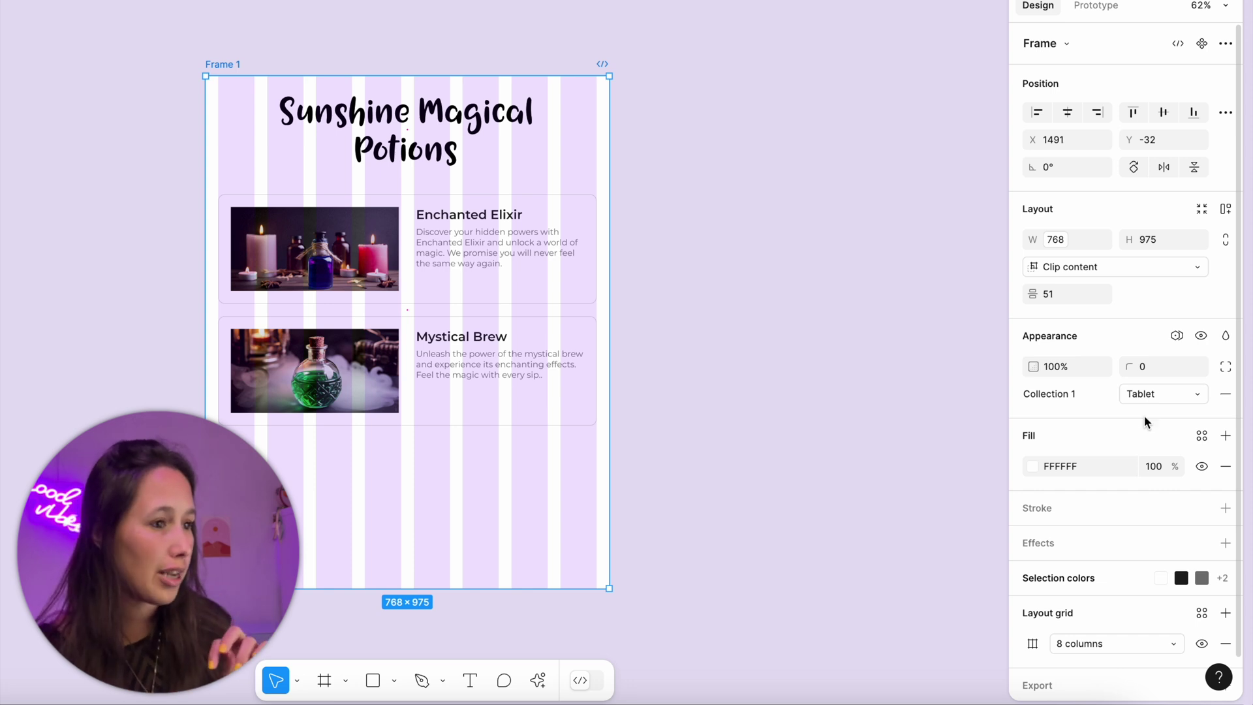
pyautogui.click(1143, 396)
pyautogui.click(1137, 410)
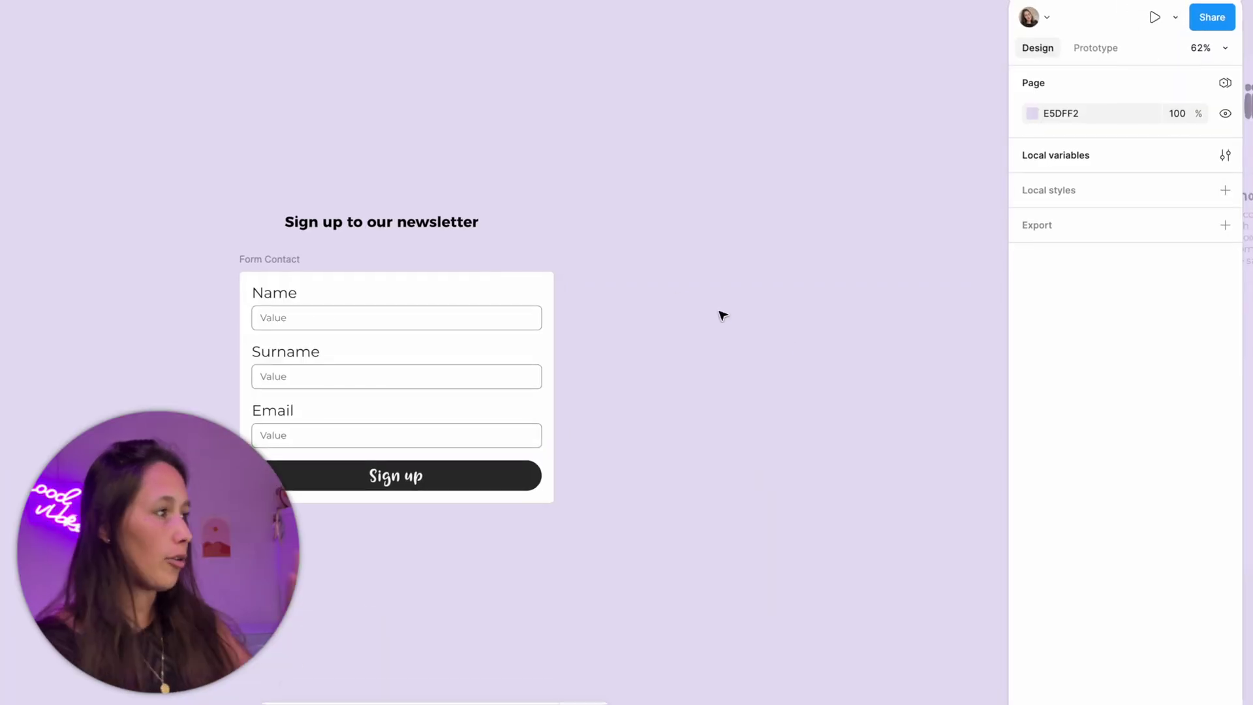
# Move the newsletter heading and the Form Contact frame together into Frame 1, below the potion cards.
pyautogui.moveTo(711, 172); pyautogui.dragTo(140, 574)
pyautogui.scroll(-5, 389, 576)
pyautogui.moveTo(512, 466); pyautogui.dragTo(786, 447)
pyautogui.scroll(5, 837, 493)
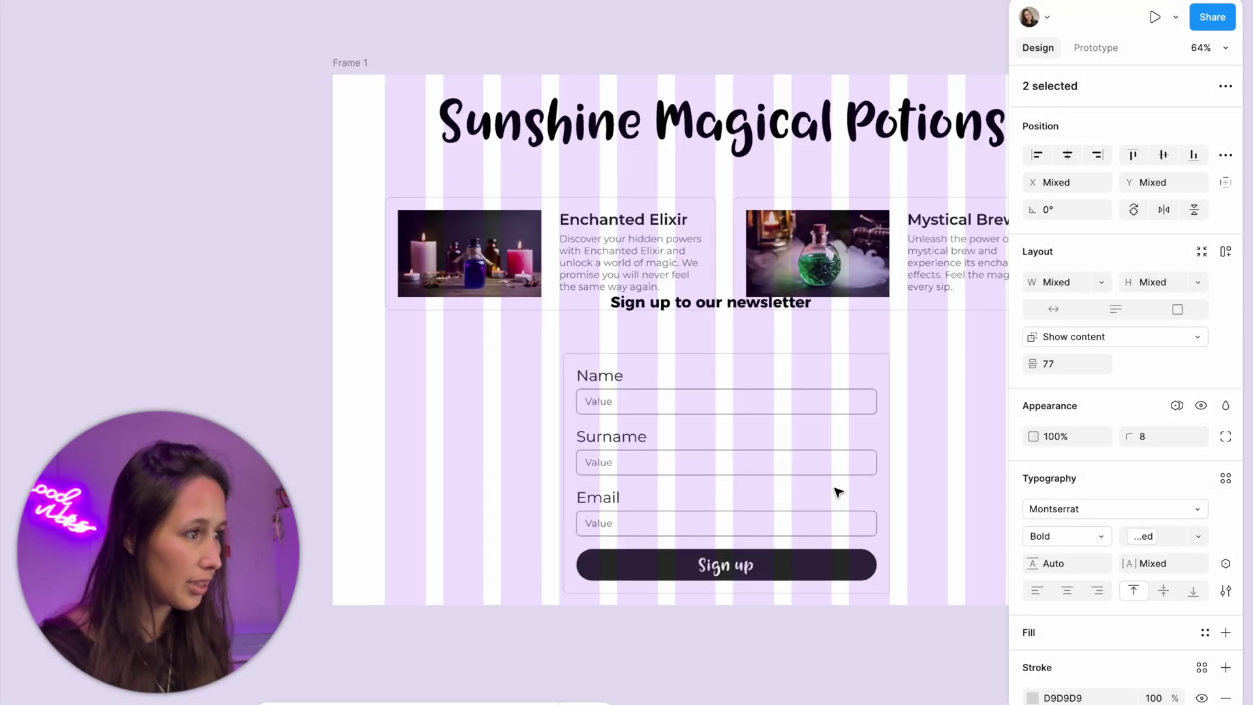
# Position the newsletter heading just below the potion cards and move the form up close beneath it, at Y 504.
pyautogui.click(660, 327)
pyautogui.click(649, 285)
pyautogui.moveTo(649, 315); pyautogui.dragTo(651, 323)
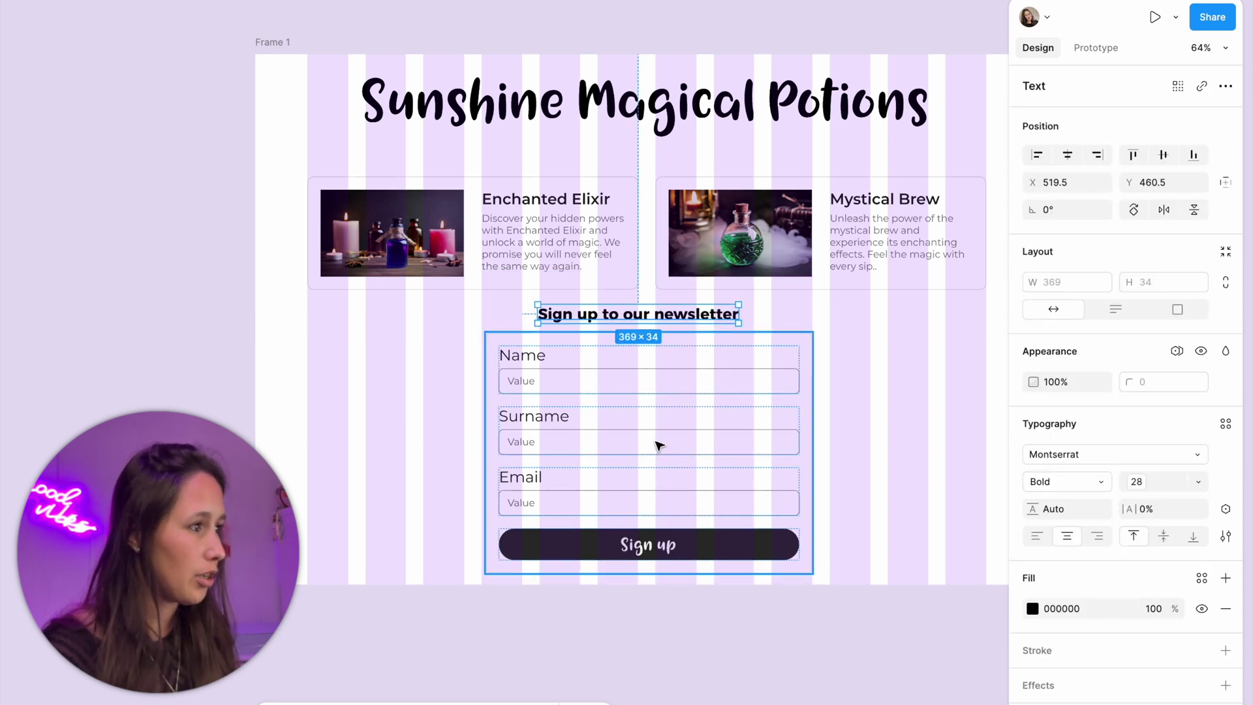
pyautogui.click(657, 442)
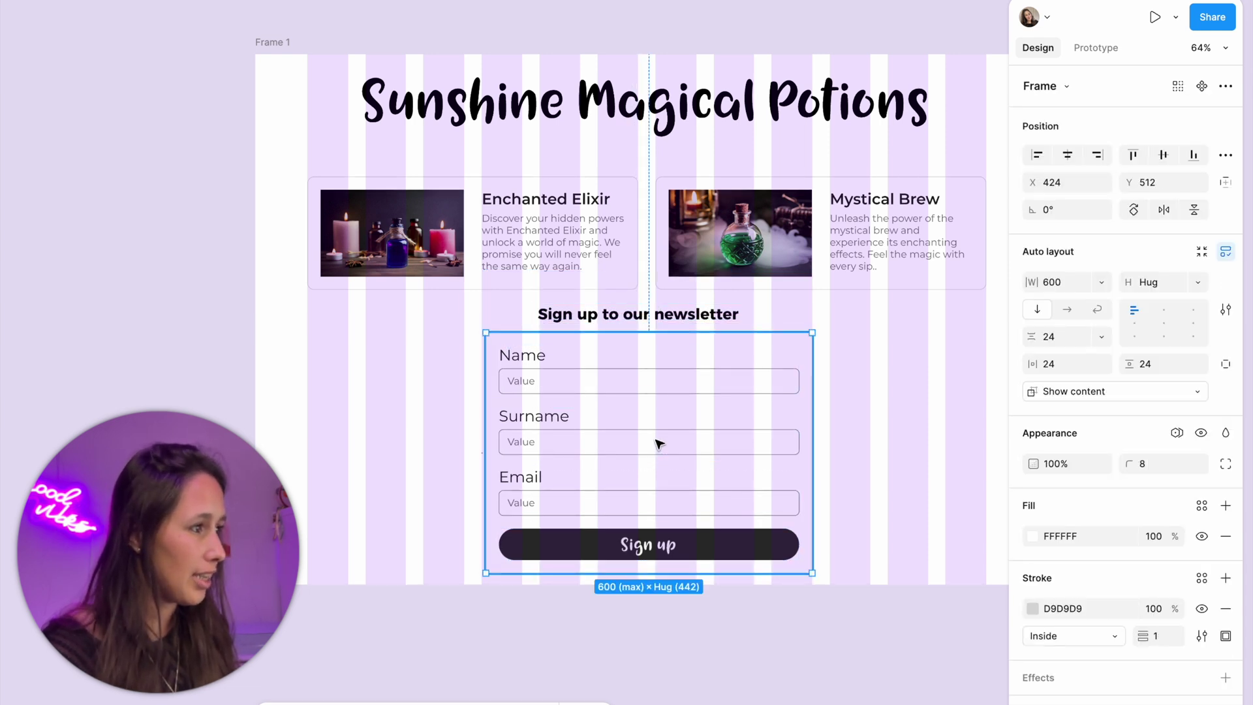
pyautogui.keyDown('shift'); pyautogui.click(659, 316); pyautogui.keyUp('shift')
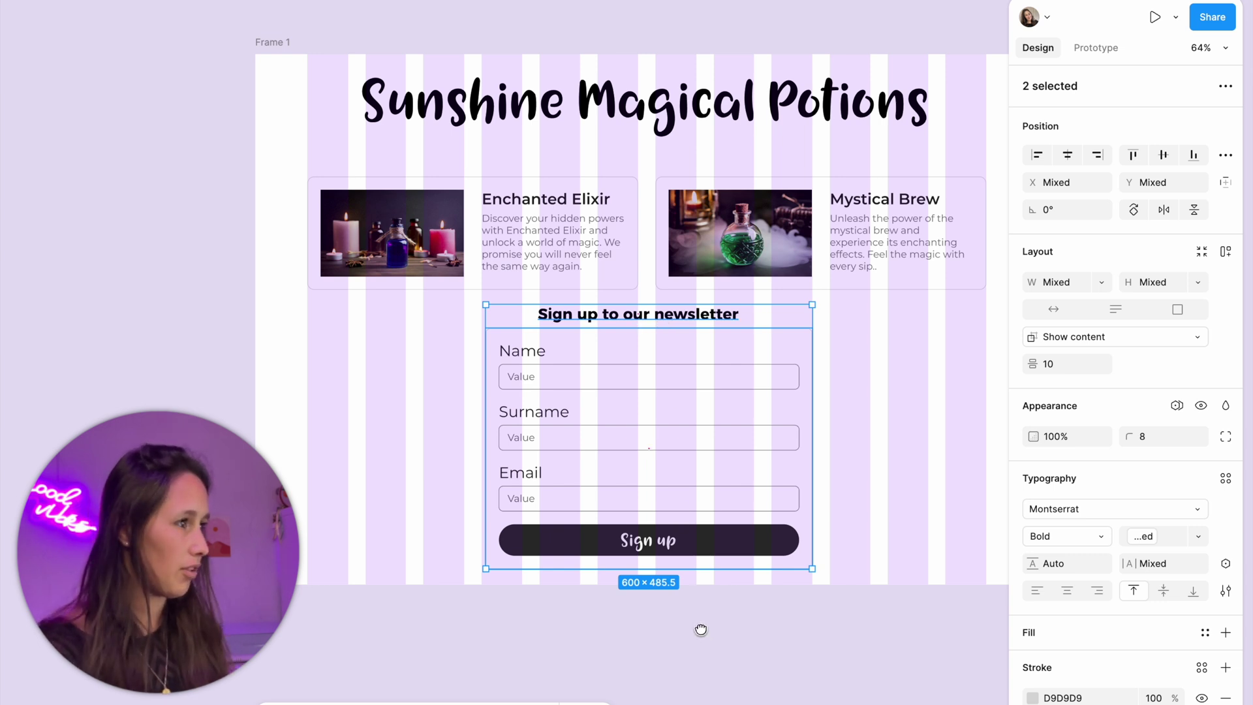
pyautogui.moveTo(699, 629); pyautogui.dragTo(614, 585)
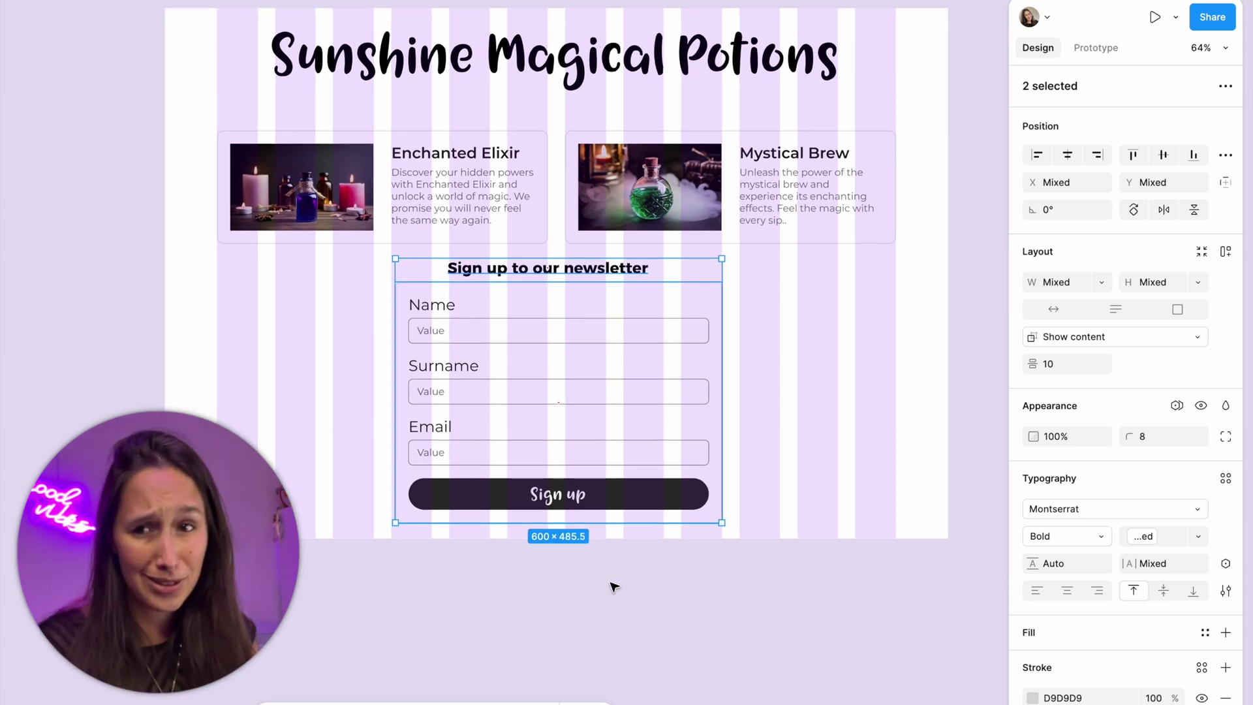
# Set the horizontal constraint of the "Sign up to our newsletter" heading to Scale.
pyautogui.click(741, 554)
pyautogui.click(573, 282)
pyautogui.click(577, 278)
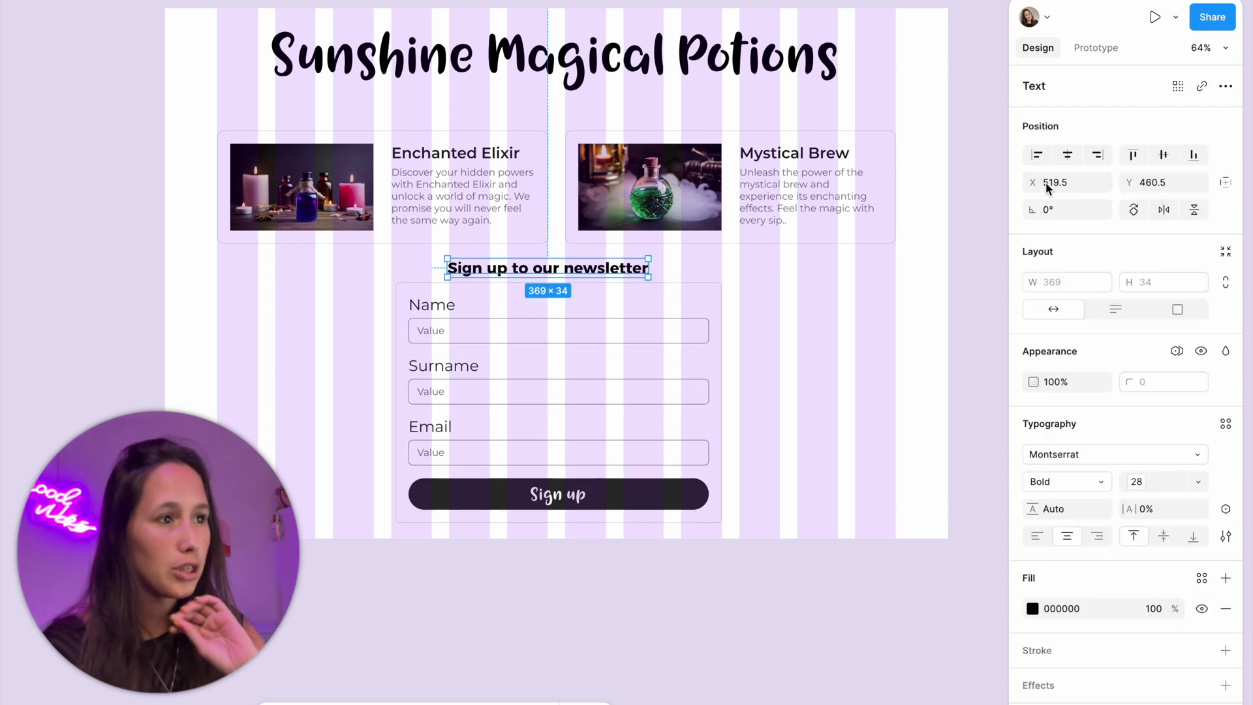
pyautogui.click(1220, 186)
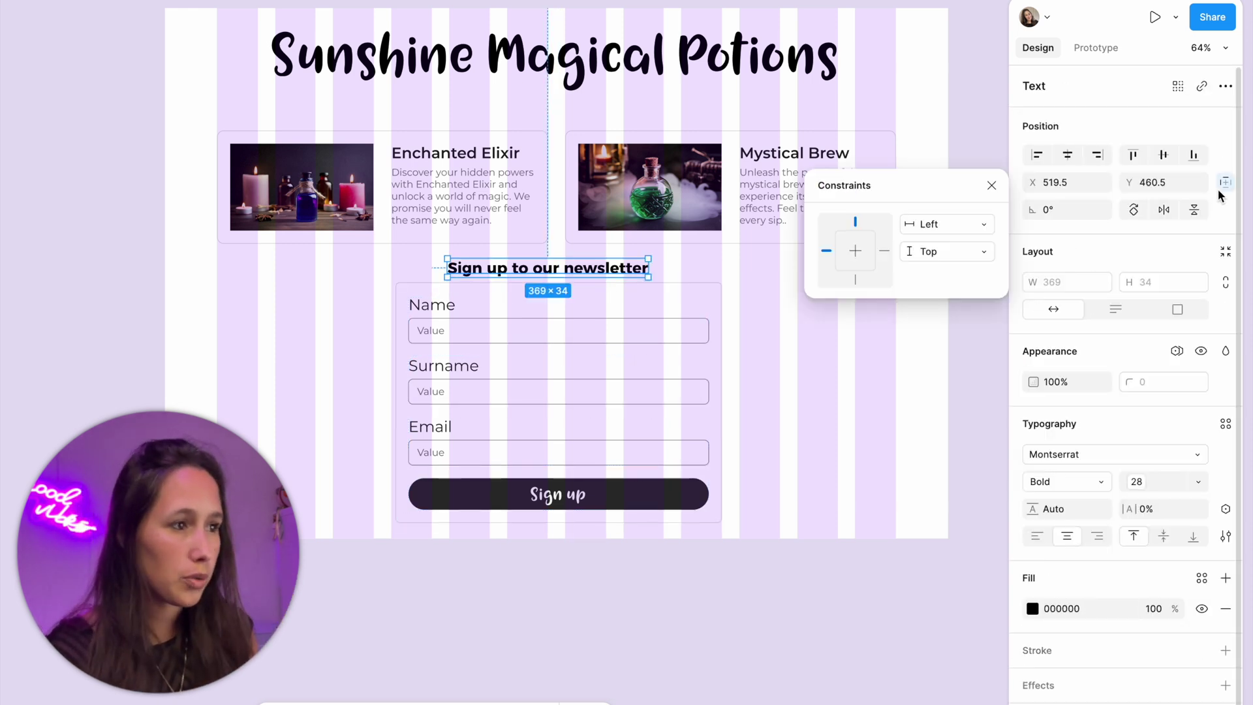
pyautogui.click(942, 228)
pyautogui.click(944, 303)
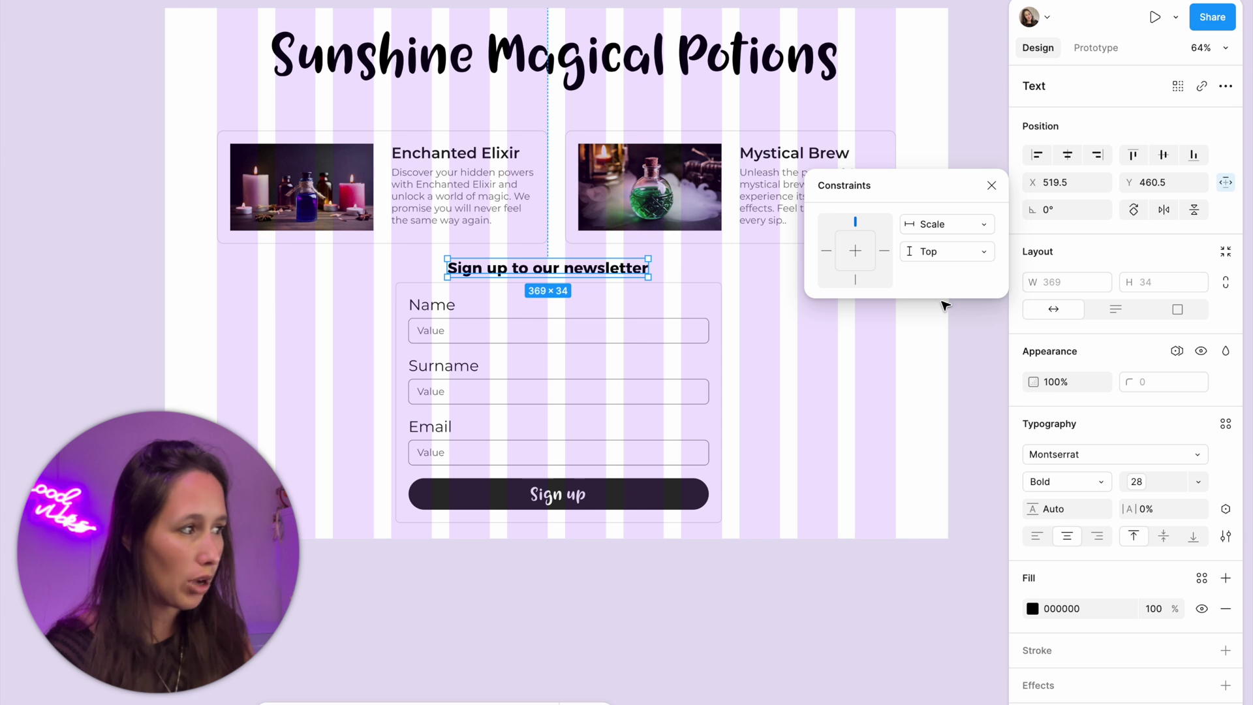
# Remove the sign-up form's maximum width, keeping it 600 wide, and set its horizontal constraint to Scale.
pyautogui.click(680, 306)
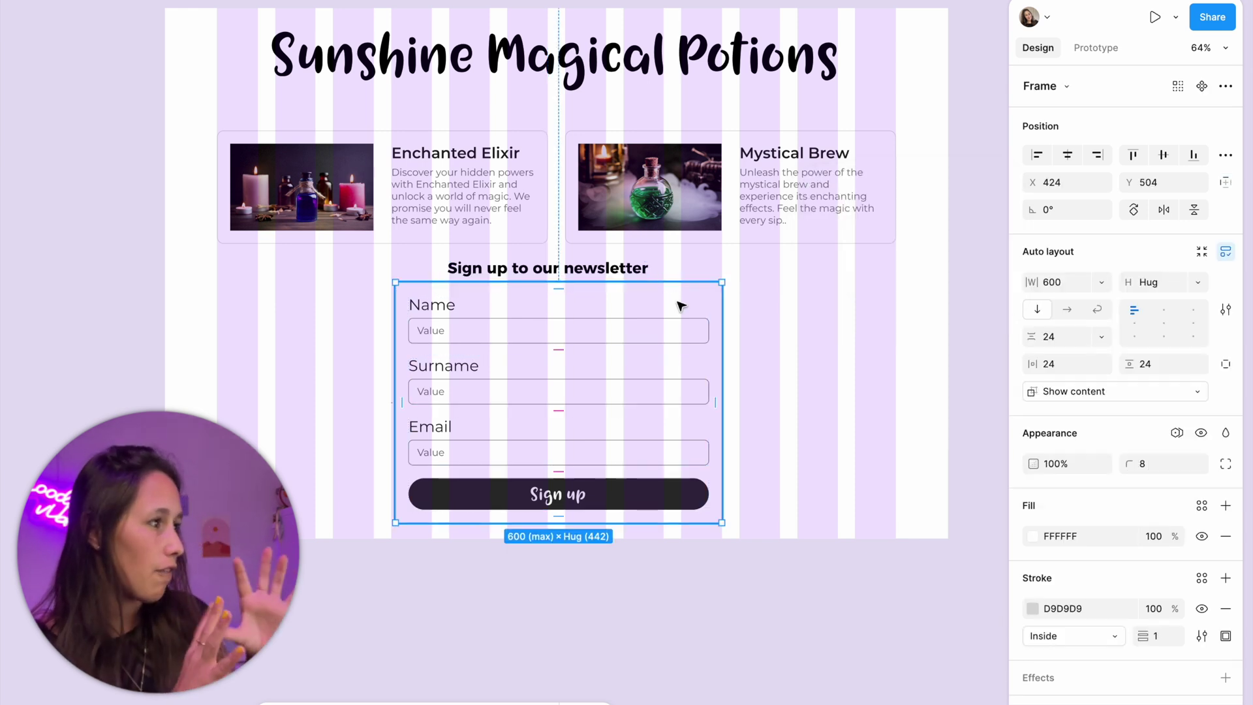
pyautogui.click(1225, 182)
pyautogui.press('Escape')
pyautogui.click(960, 227)
pyautogui.click(408, 439)
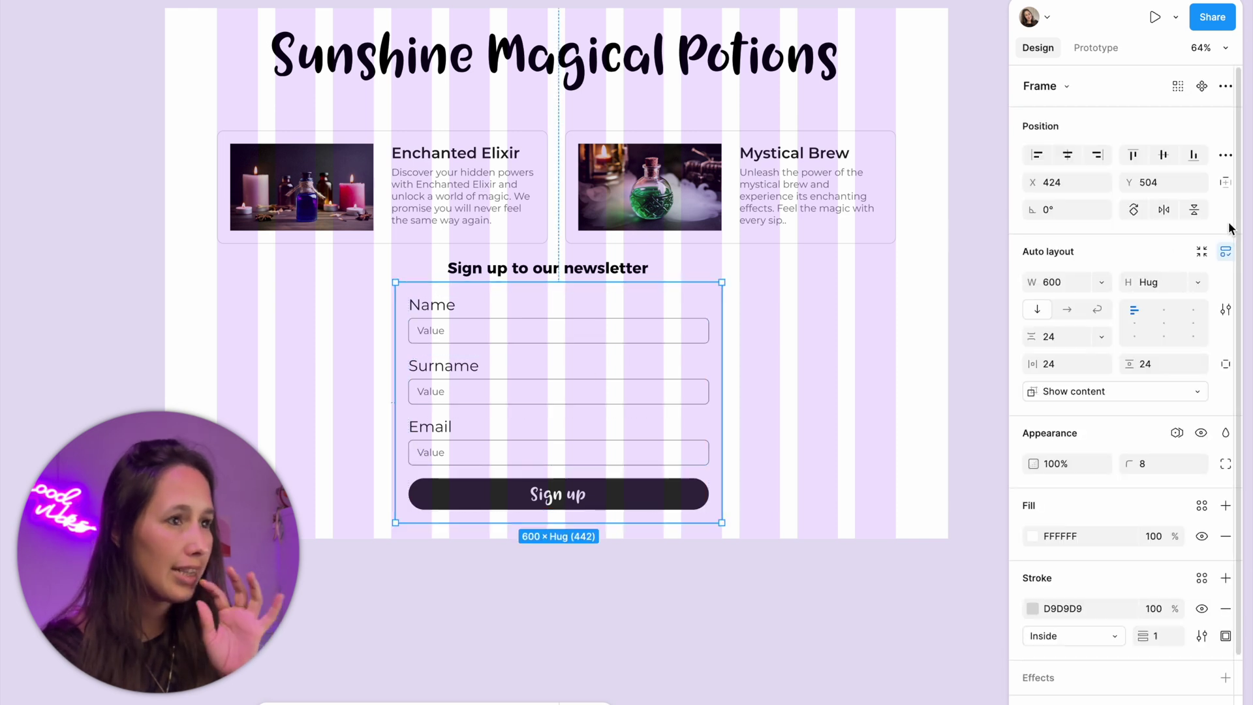
pyautogui.click(1225, 182)
pyautogui.click(970, 226)
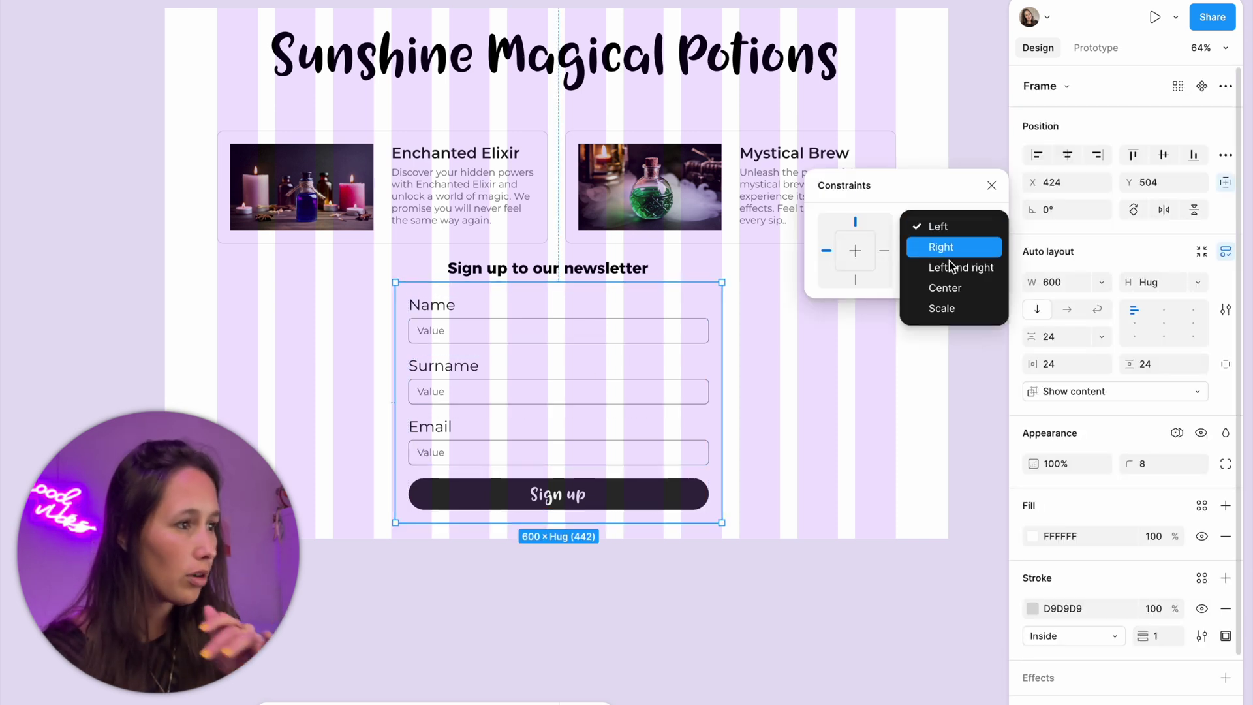
pyautogui.click(951, 306)
pyautogui.press('Return')
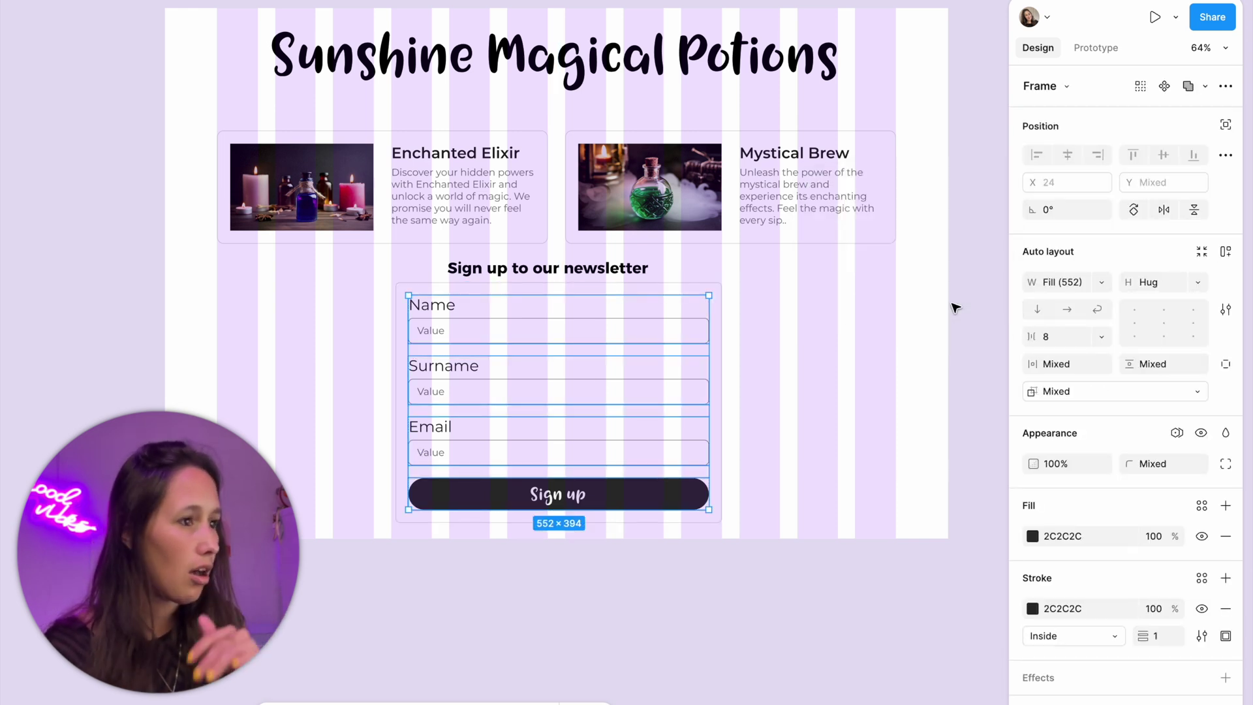
pyautogui.click(901, 316)
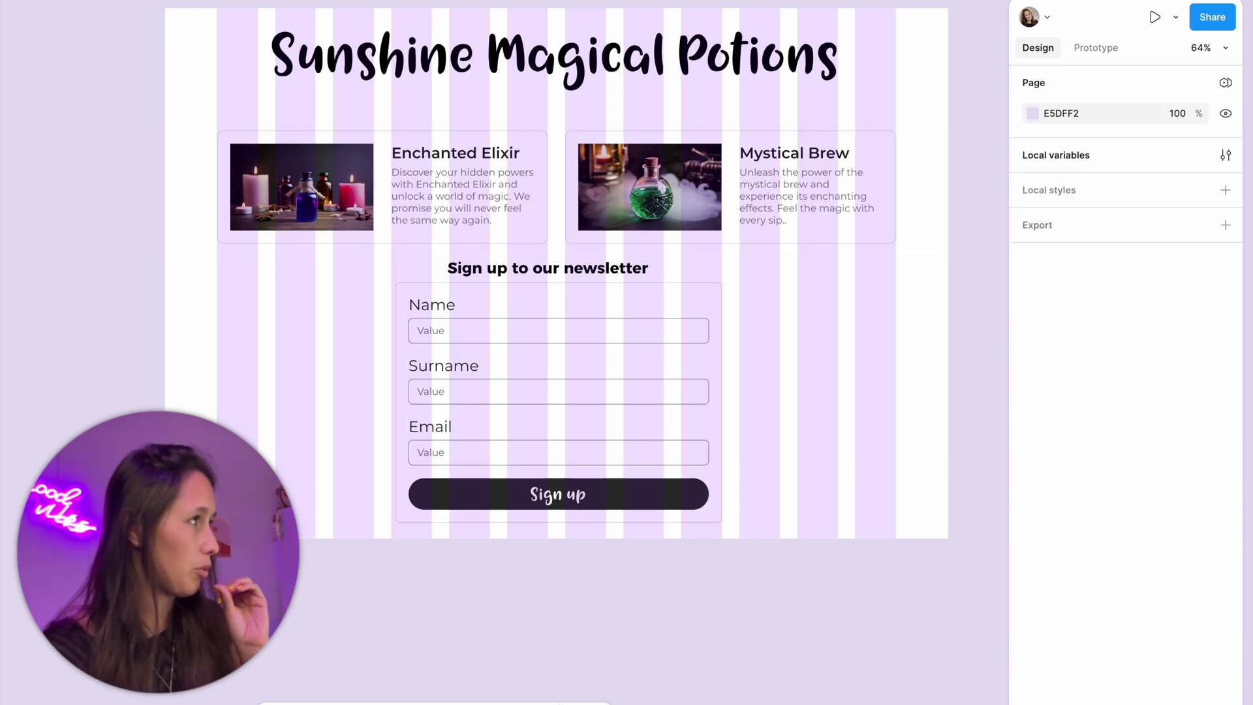
# Extend Frame 1 downward to a height of 1191, leaving room below the newsletter form.
pyautogui.click(176, 13)
pyautogui.scroll(-2, 555, 353)
pyautogui.moveTo(588, 512); pyautogui.dragTo(595, 603)
# Preview Frame 1 in the Tablet and Mobile modes of Collection 1, and return it to Desktop.
pyautogui.click(1135, 410)
pyautogui.click(1133, 426)
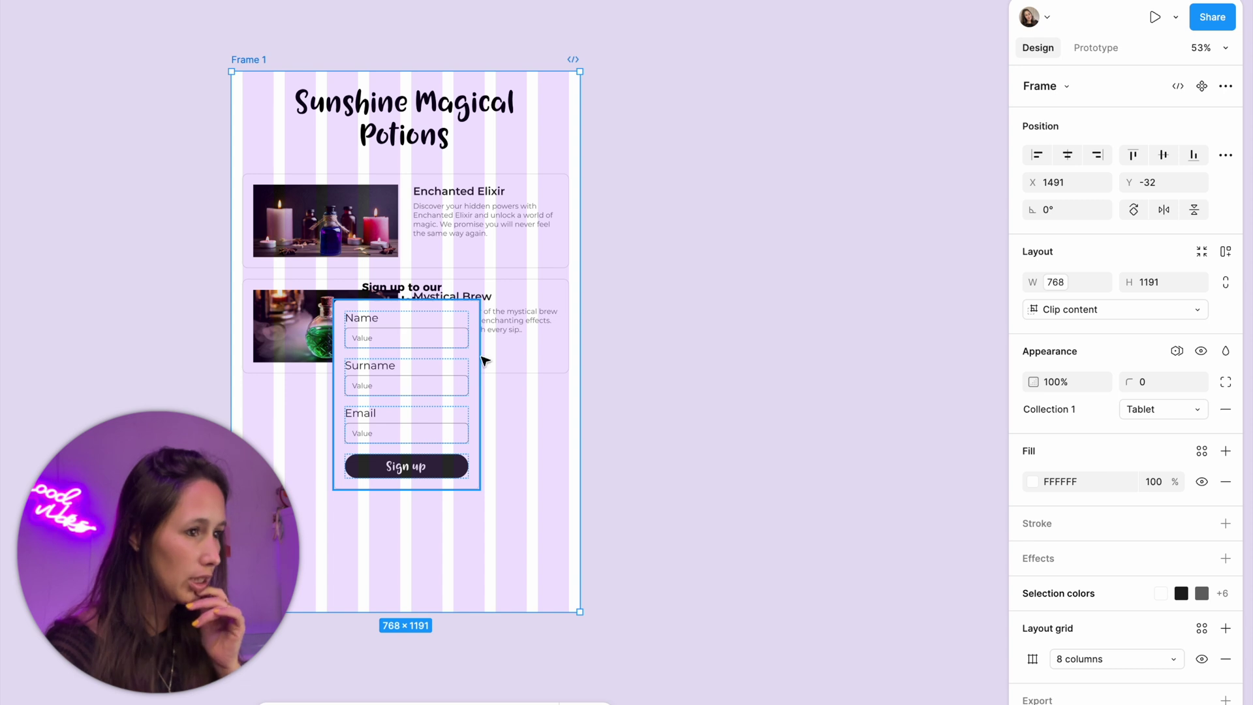
pyautogui.click(1148, 413)
pyautogui.click(1150, 430)
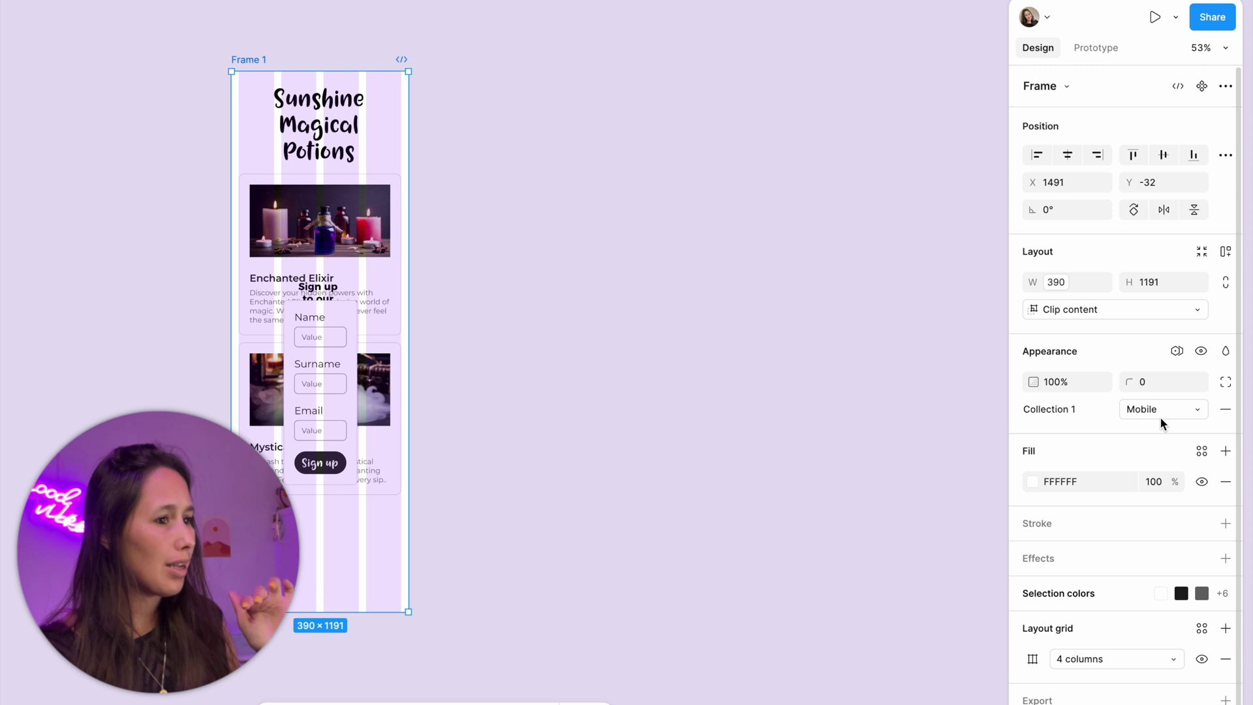
pyautogui.click(1161, 412)
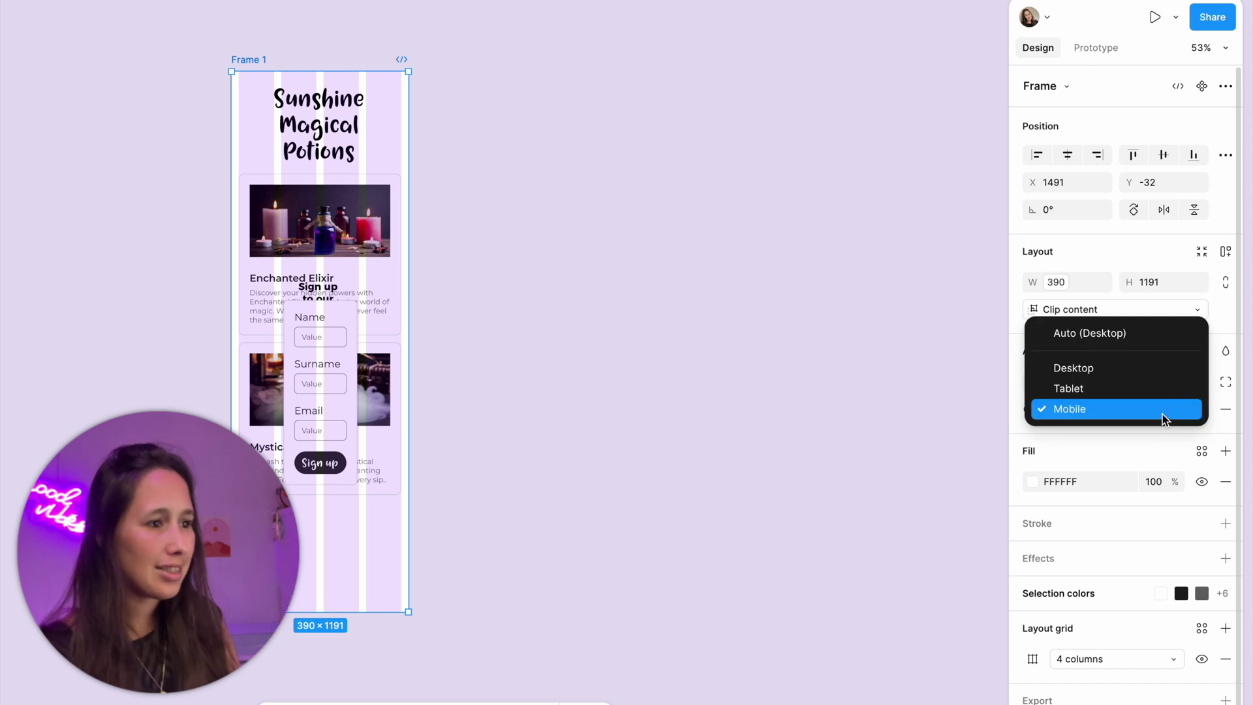
pyautogui.click(1165, 377)
# Try giving the sign-up form a minimum width of 390-16-16, and undo it.
pyautogui.click(665, 428)
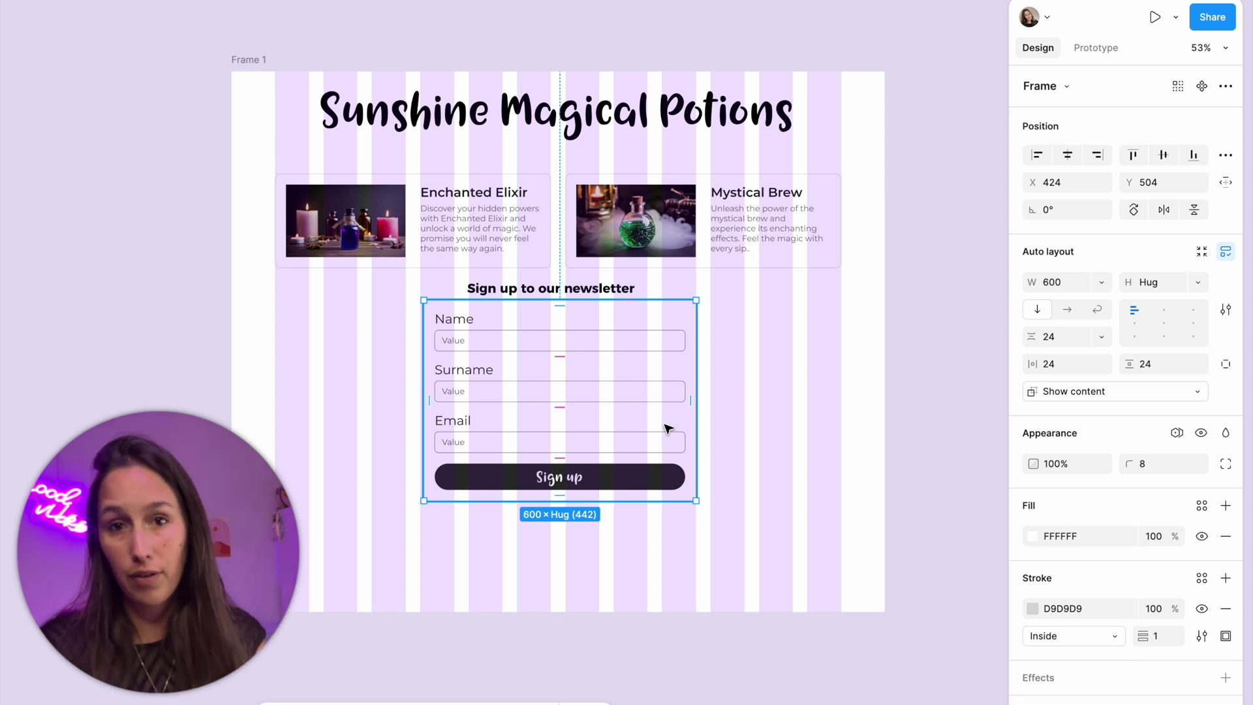
pyautogui.click(1101, 282)
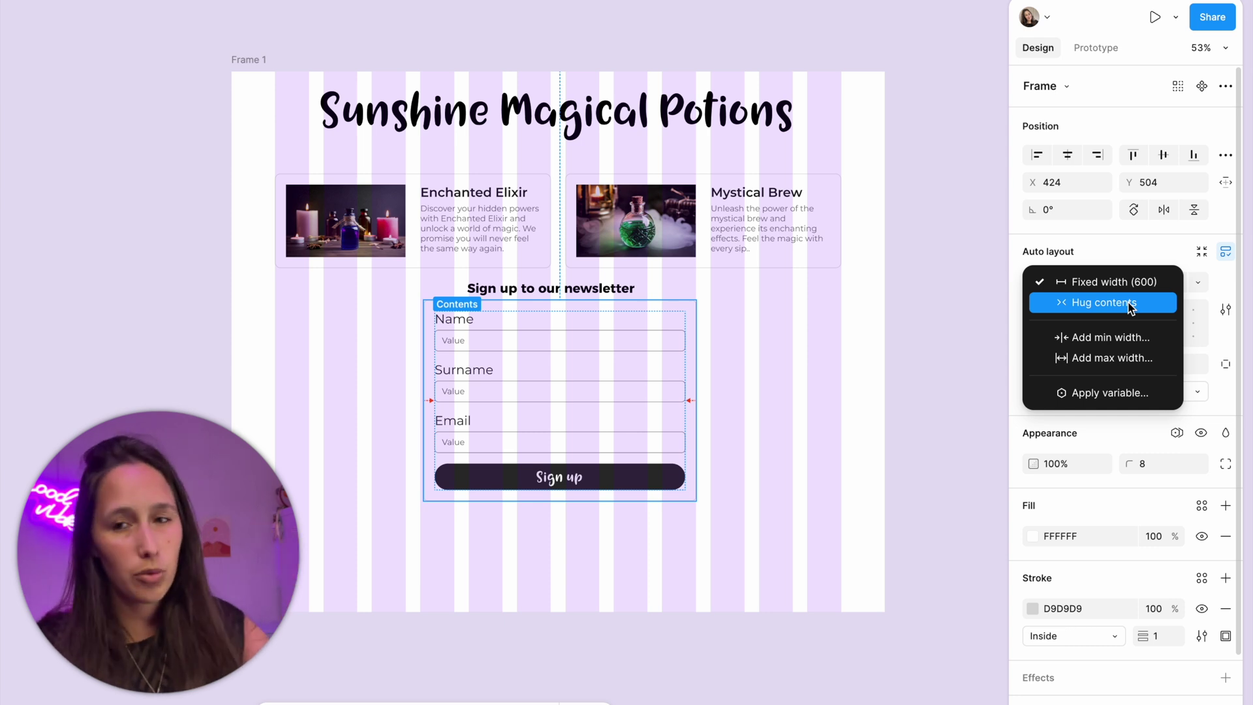
pyautogui.click(1127, 336)
pyautogui.write('390-16-16')
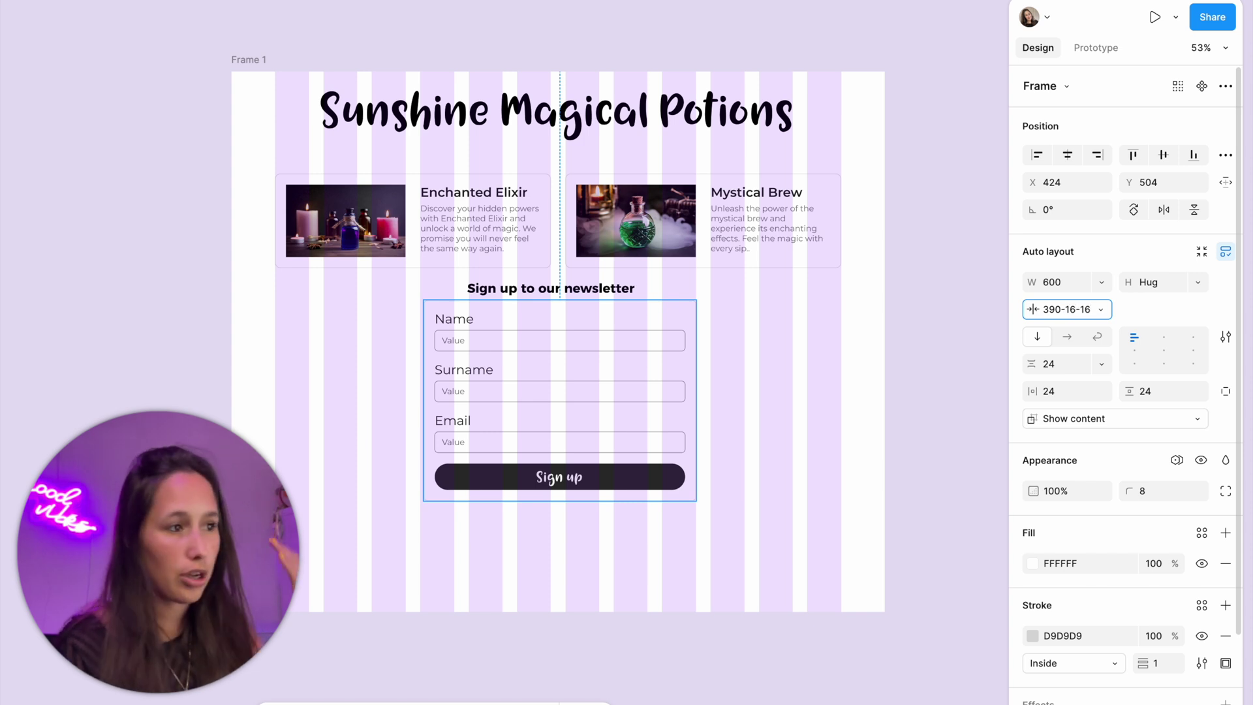
pyautogui.press('Return')
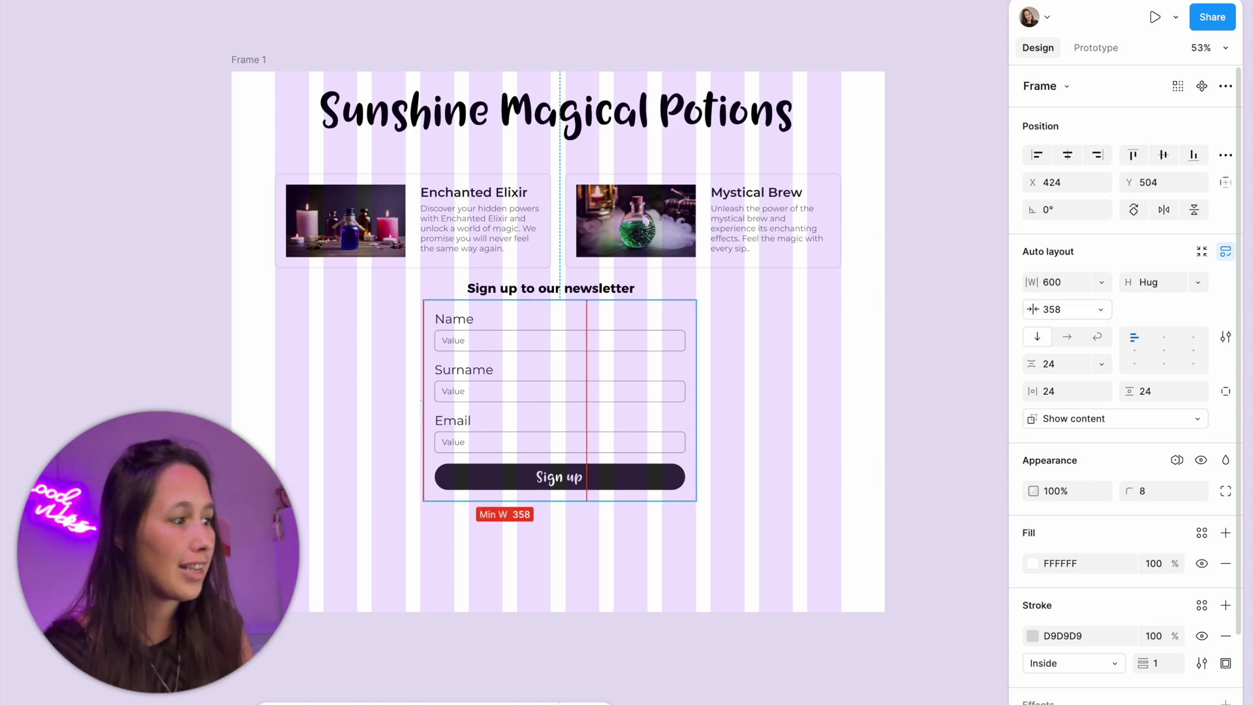
pyautogui.click(750, 436)
pyautogui.hotkey('ctrl', 'z')
# Wrap the "Sign up to our newsletter" heading and the form together in an auto layout frame.
pyautogui.click(1226, 183)
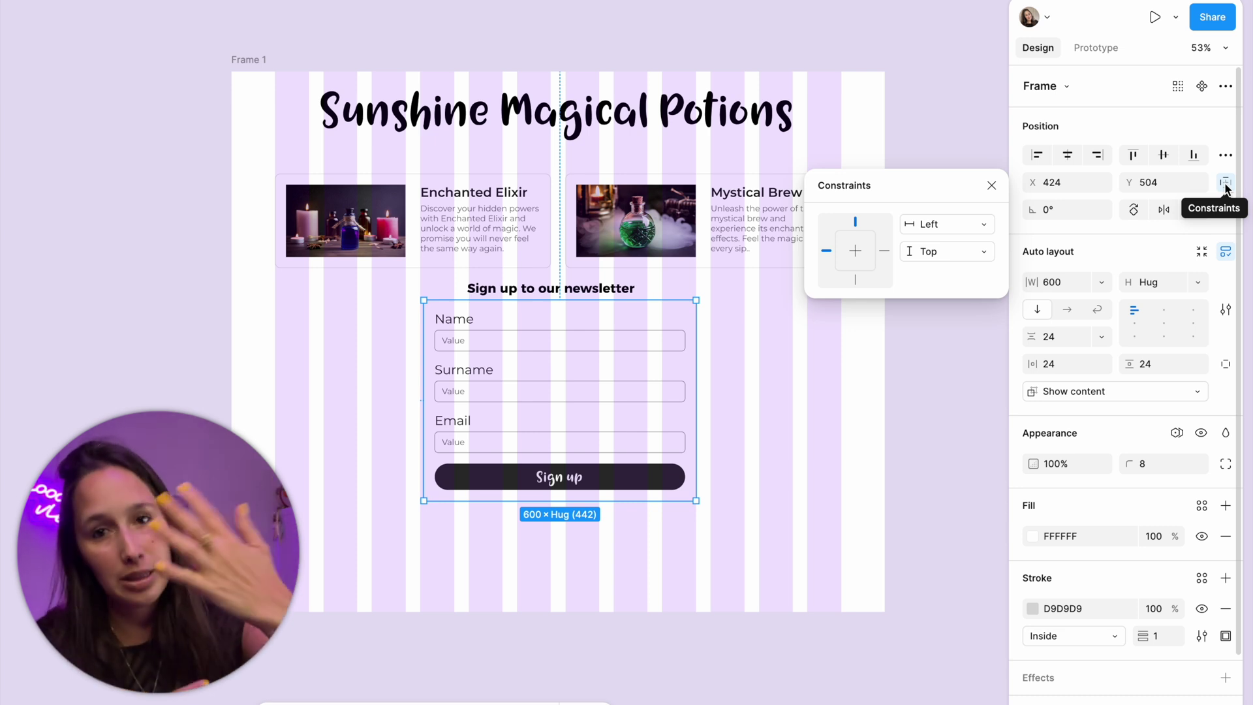
pyautogui.moveTo(762, 548); pyautogui.dragTo(386, 288)
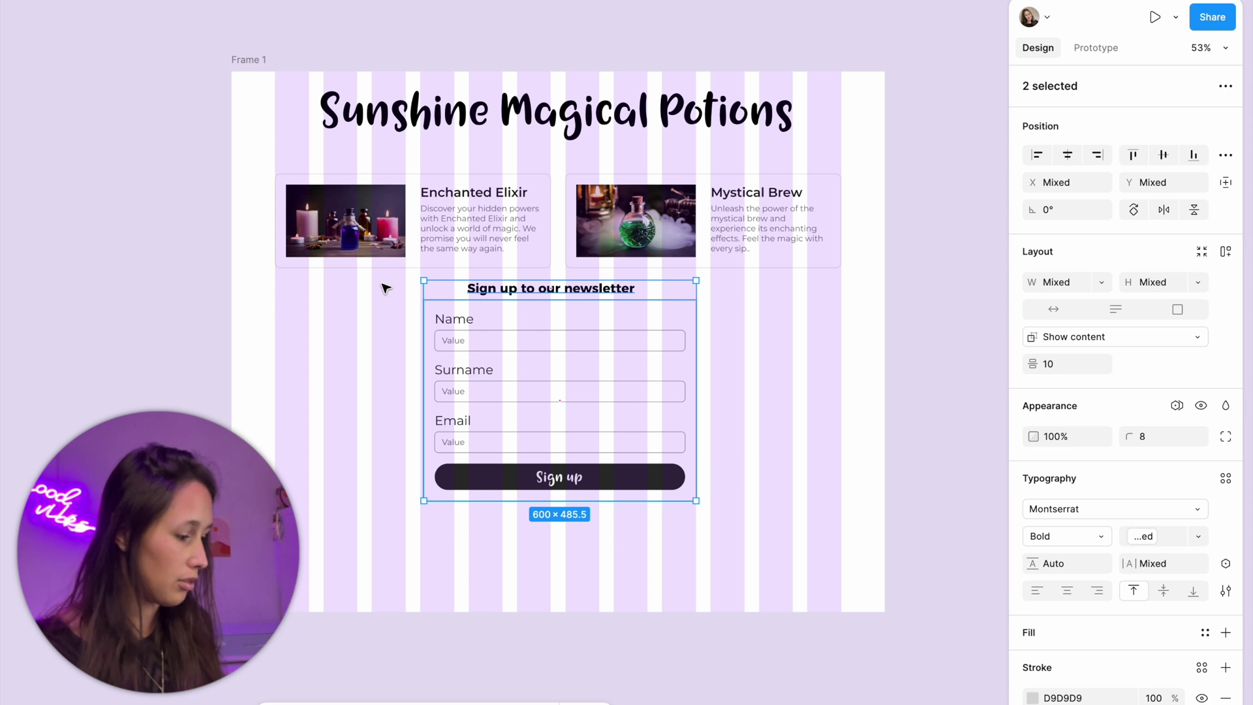
pyautogui.hotkey('shift', 'a')
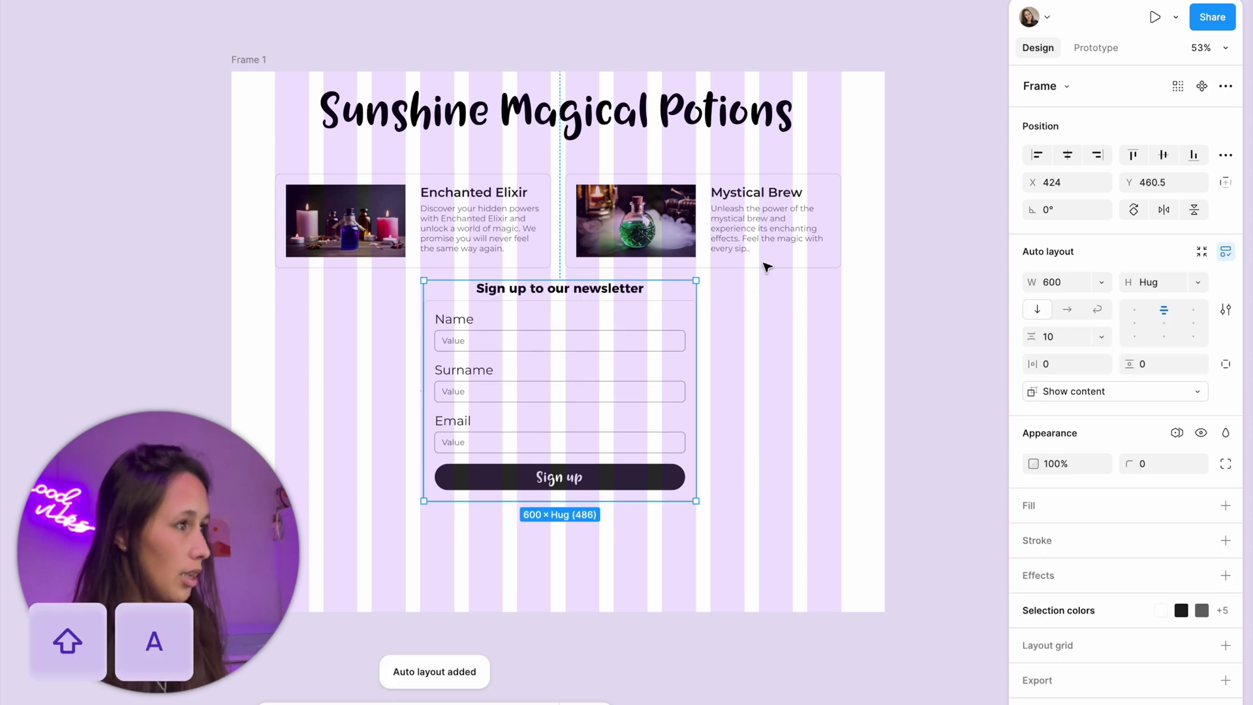
# Set the horizontal padding of the container around the two potion cards to 0.
pyautogui.click(768, 222)
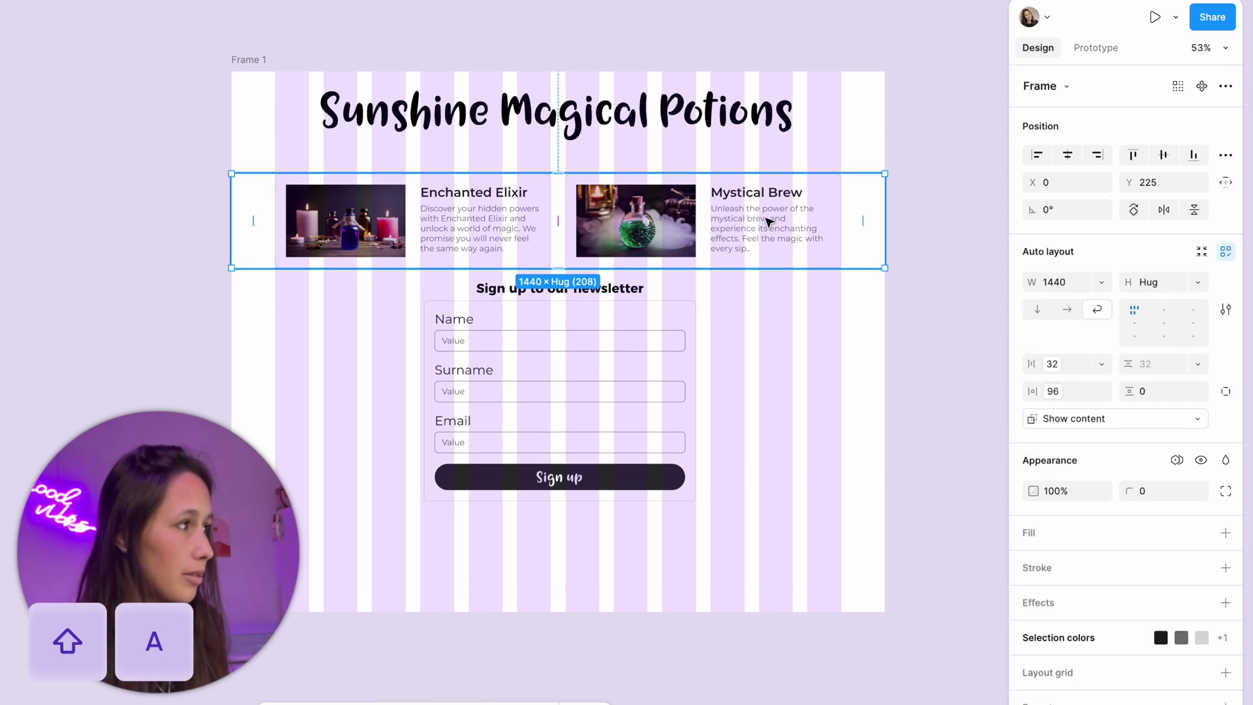
pyautogui.click(1068, 397)
pyautogui.write('0')
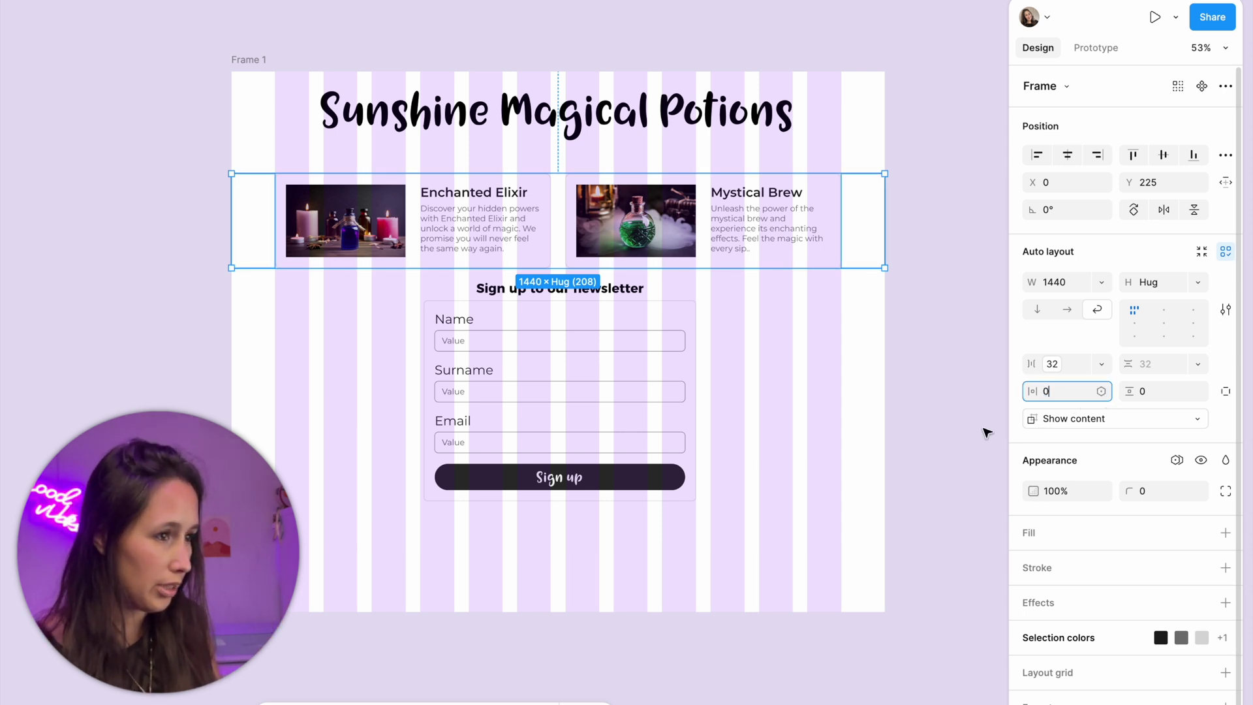
pyautogui.click(985, 428)
pyautogui.click(754, 245)
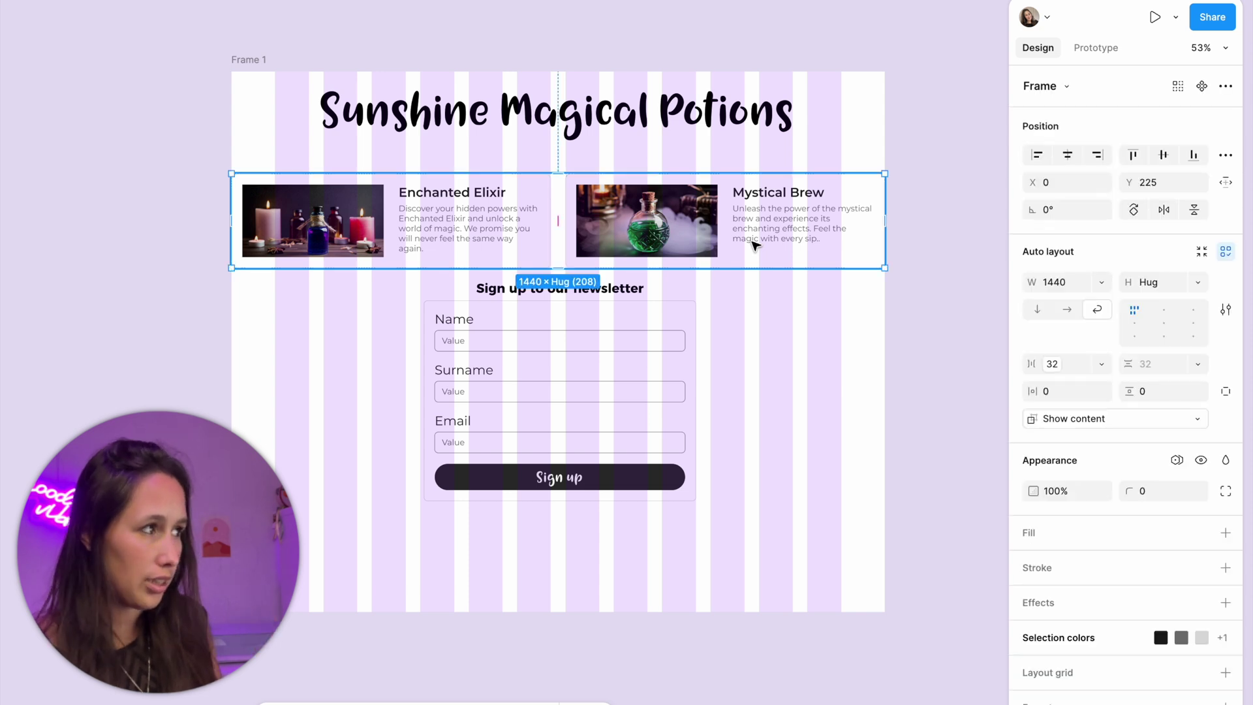
# Add auto layout to Frame 1 and bind its horizontal padding to the Margin variable.
pyautogui.click(606, 98)
pyautogui.click(229, 62)
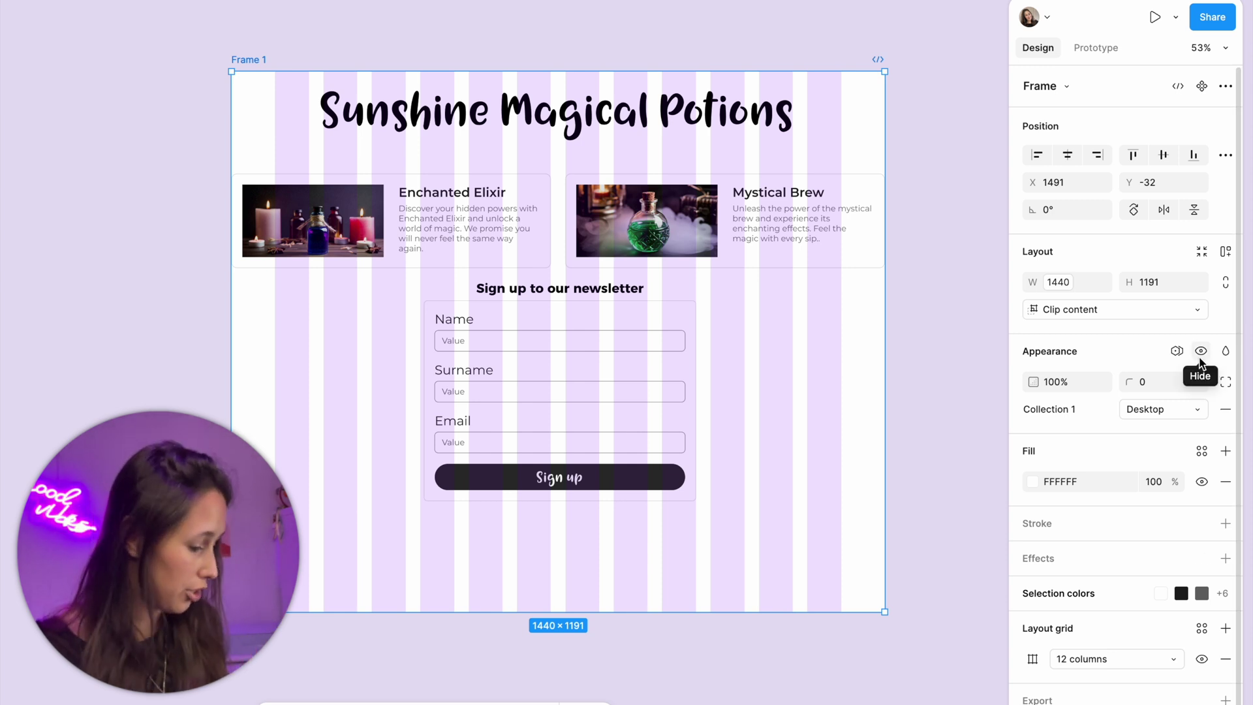
pyautogui.click(1226, 252)
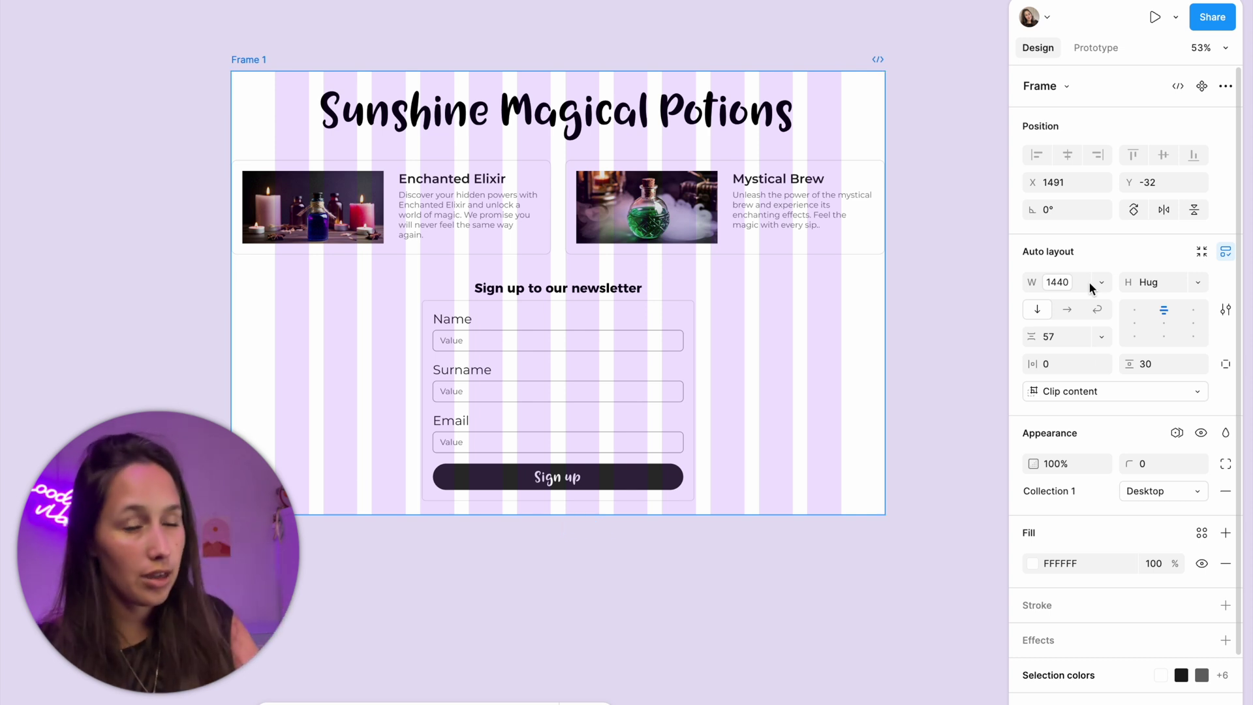
pyautogui.click(1100, 363)
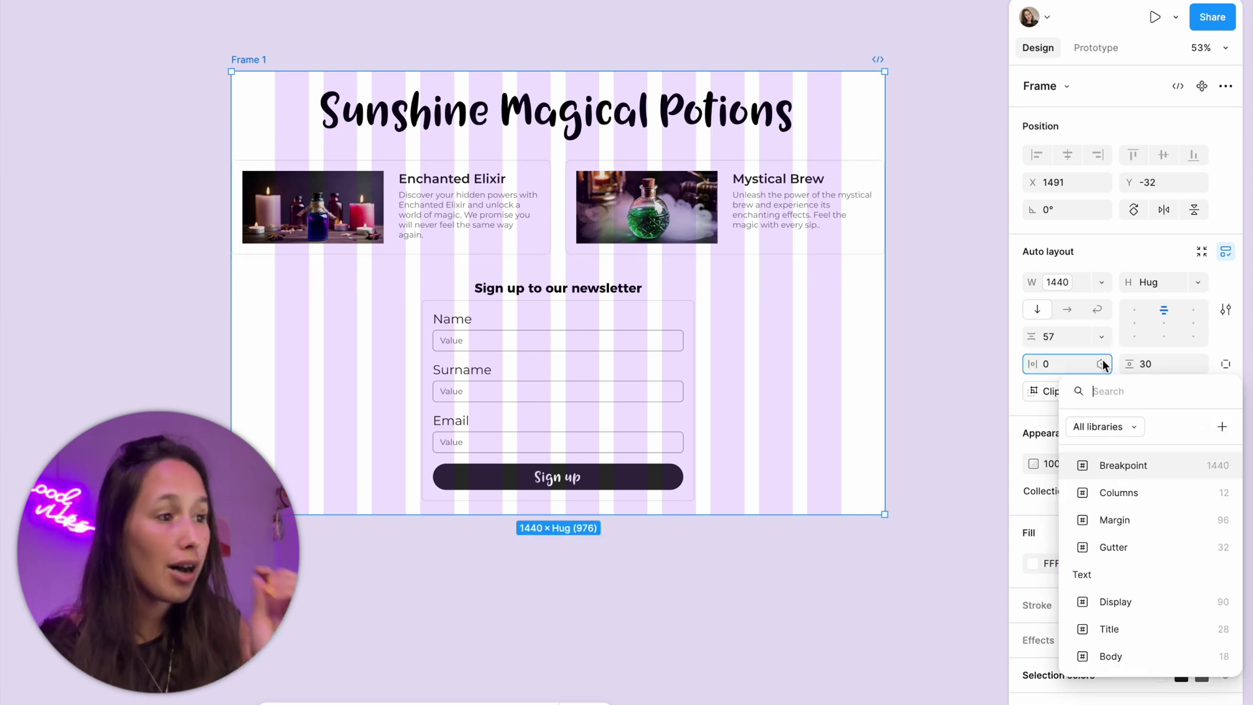
pyautogui.click(1126, 530)
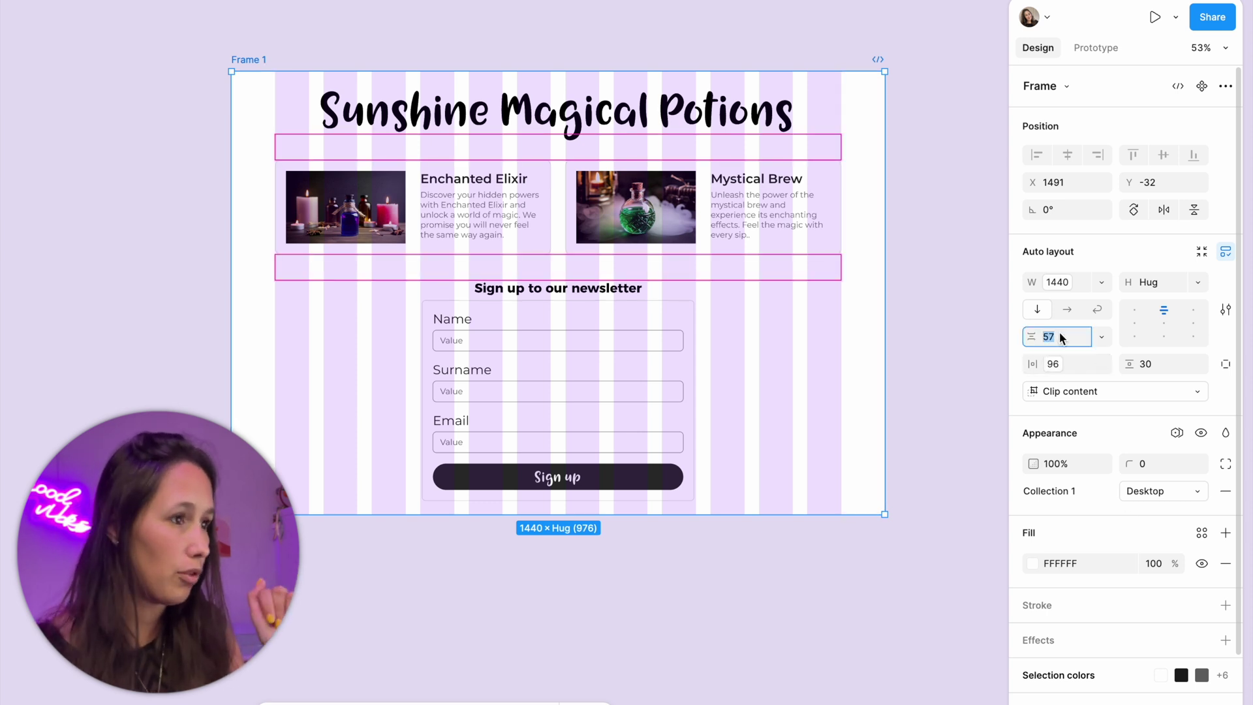
# Bind Frame 1's vertical gap between items to the Gutter variable.
pyautogui.click(1100, 336)
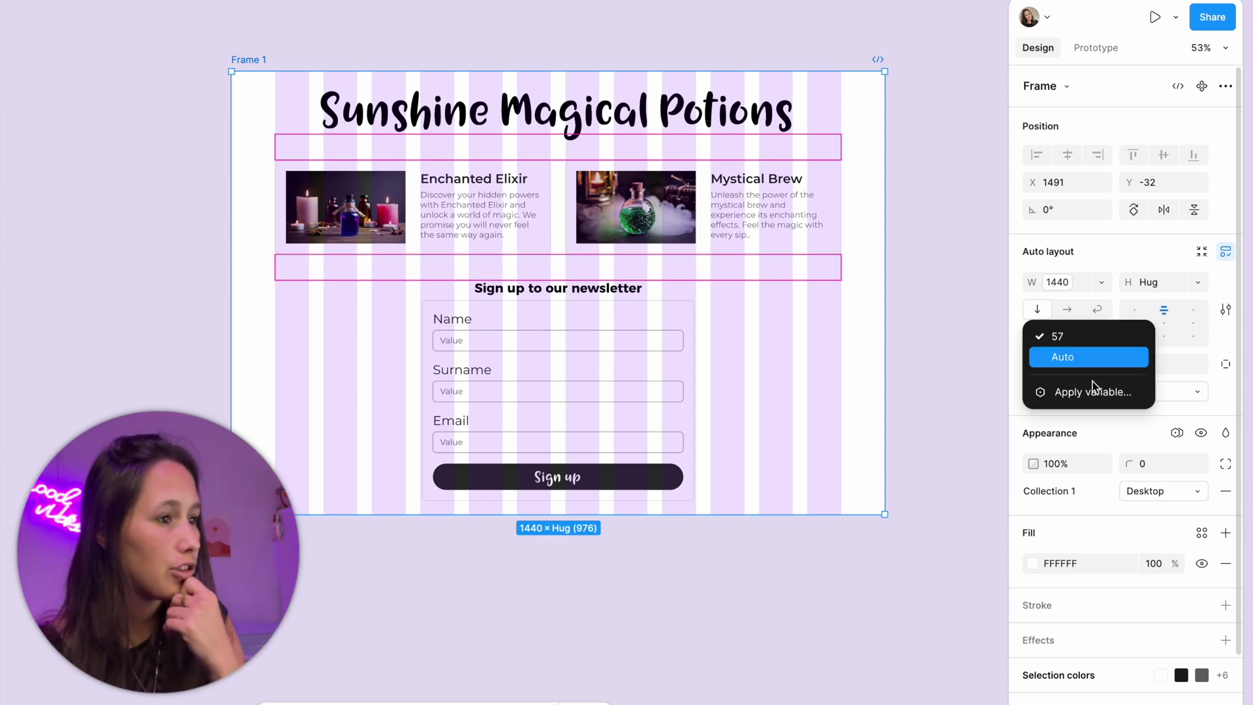
pyautogui.click(1092, 384)
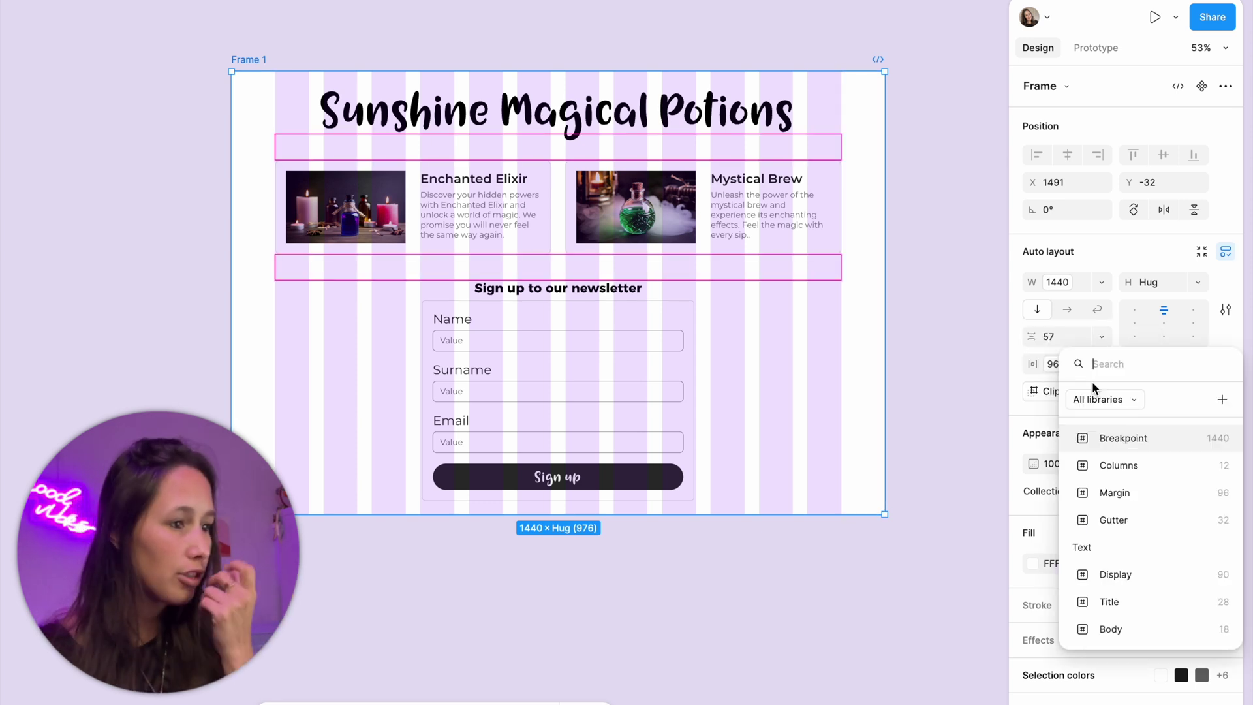
pyautogui.click(1117, 520)
pyautogui.click(1175, 367)
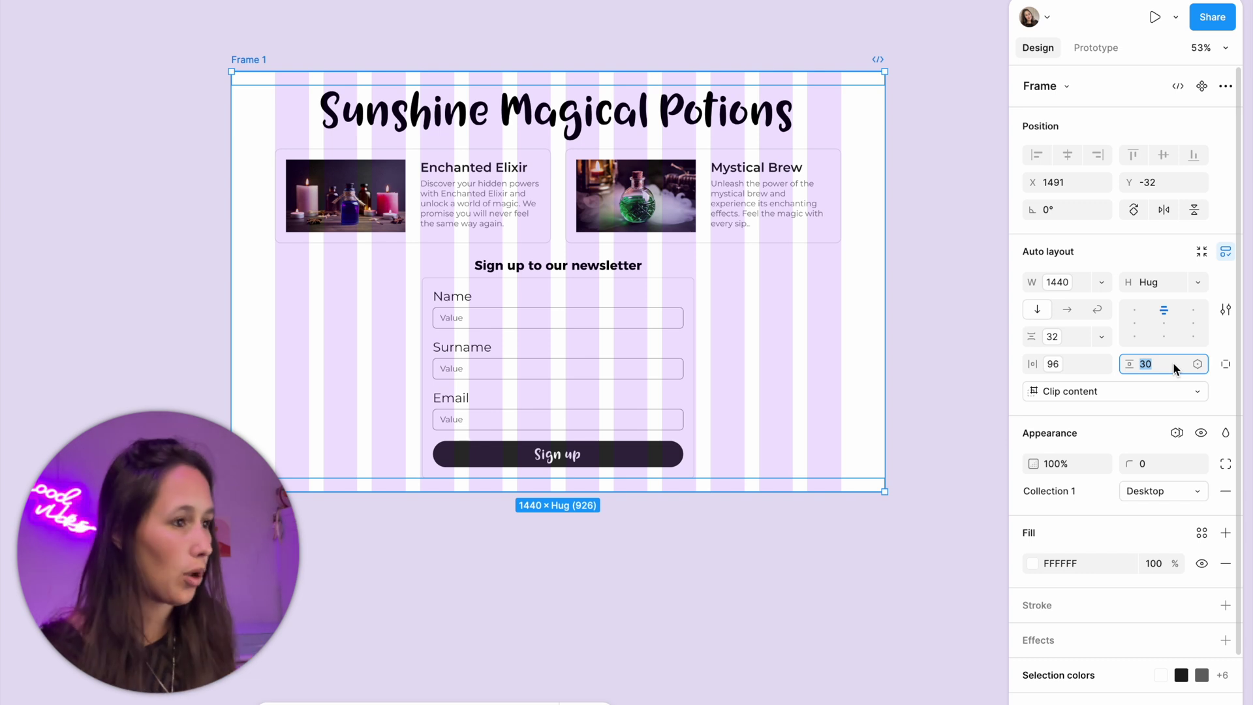
pyautogui.press('Escape')
# Check how Frame 1's auto layout adapts in Tablet and Mobile modes, and switch it back to Desktop.
pyautogui.click(378, 97)
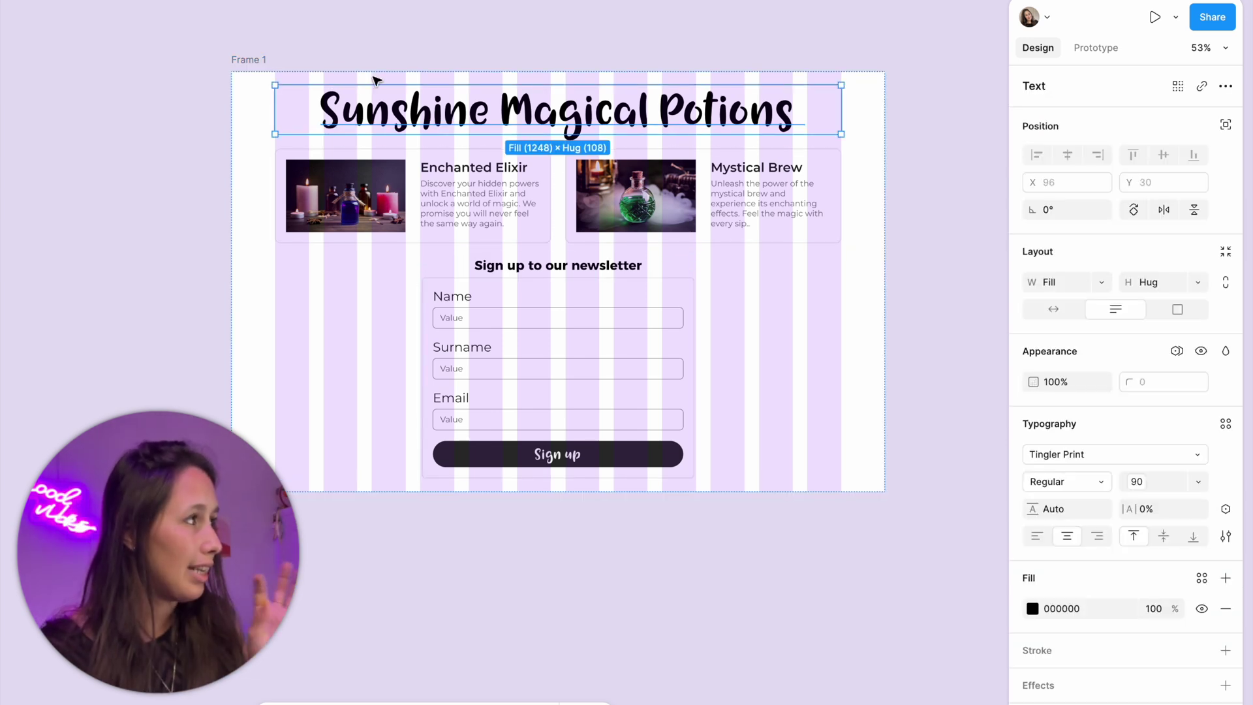
pyautogui.click(261, 62)
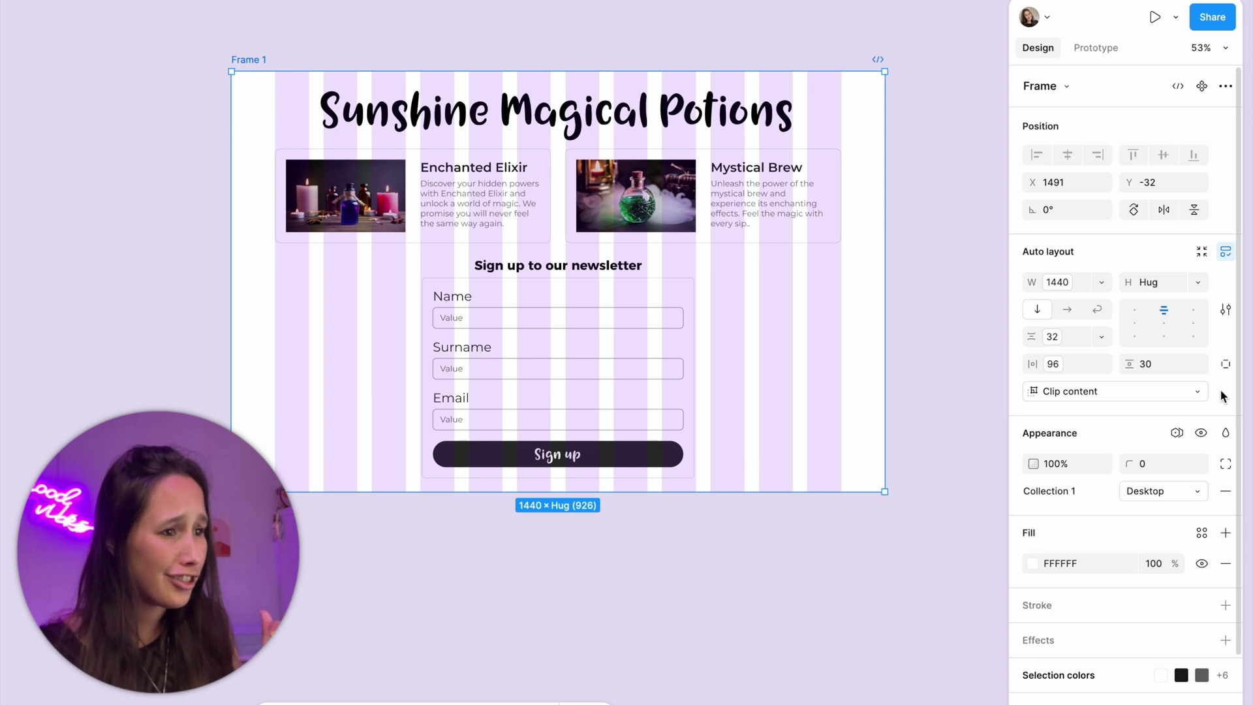
pyautogui.click(1154, 494)
pyautogui.click(1148, 509)
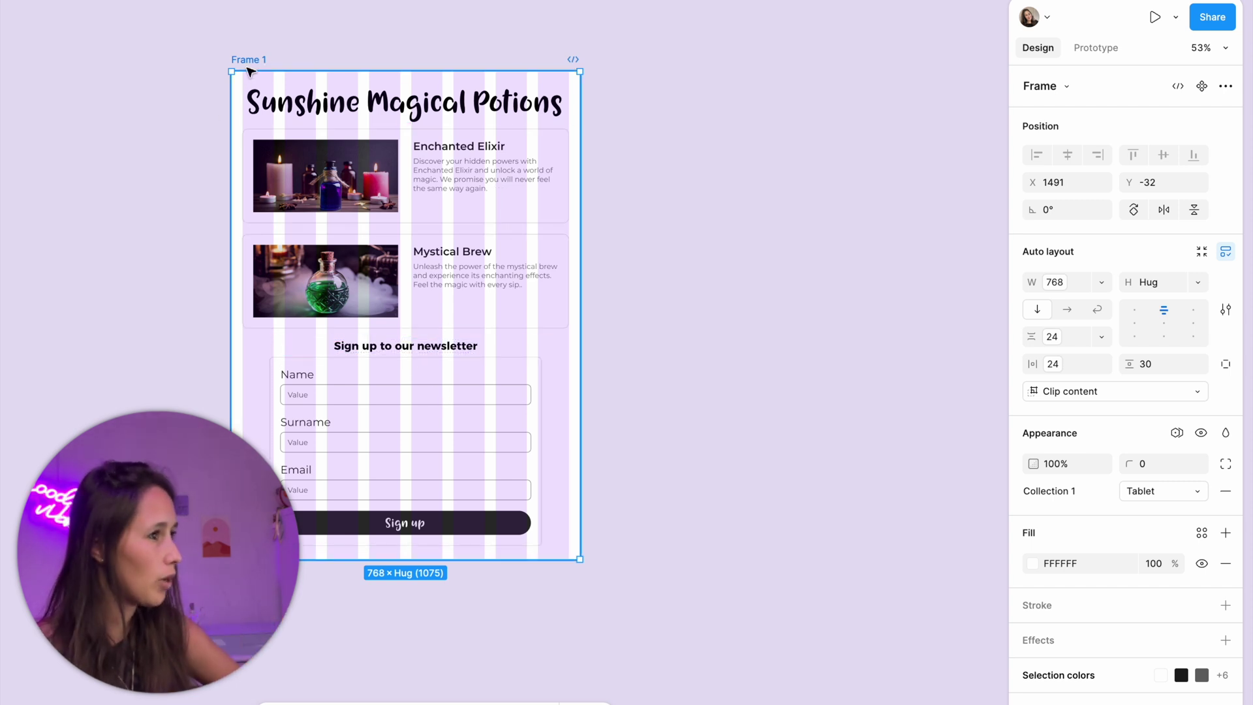
pyautogui.click(1156, 495)
pyautogui.click(1156, 496)
pyautogui.click(1156, 494)
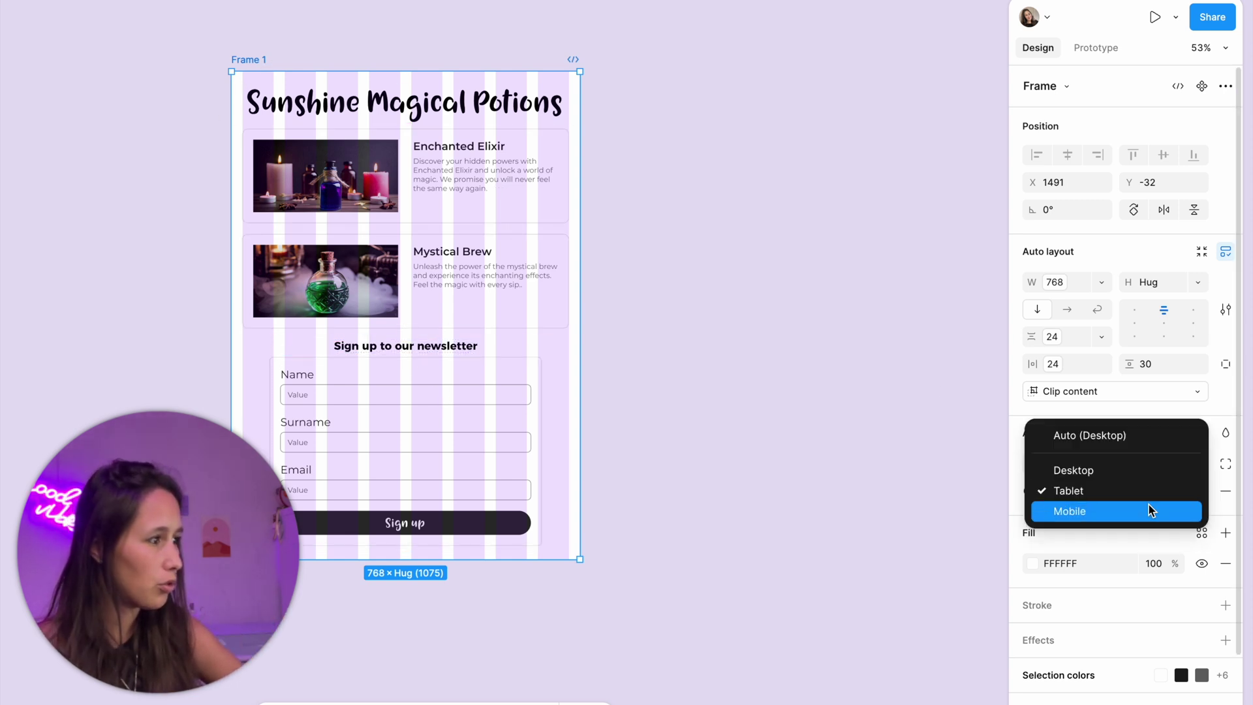
pyautogui.click(1148, 503)
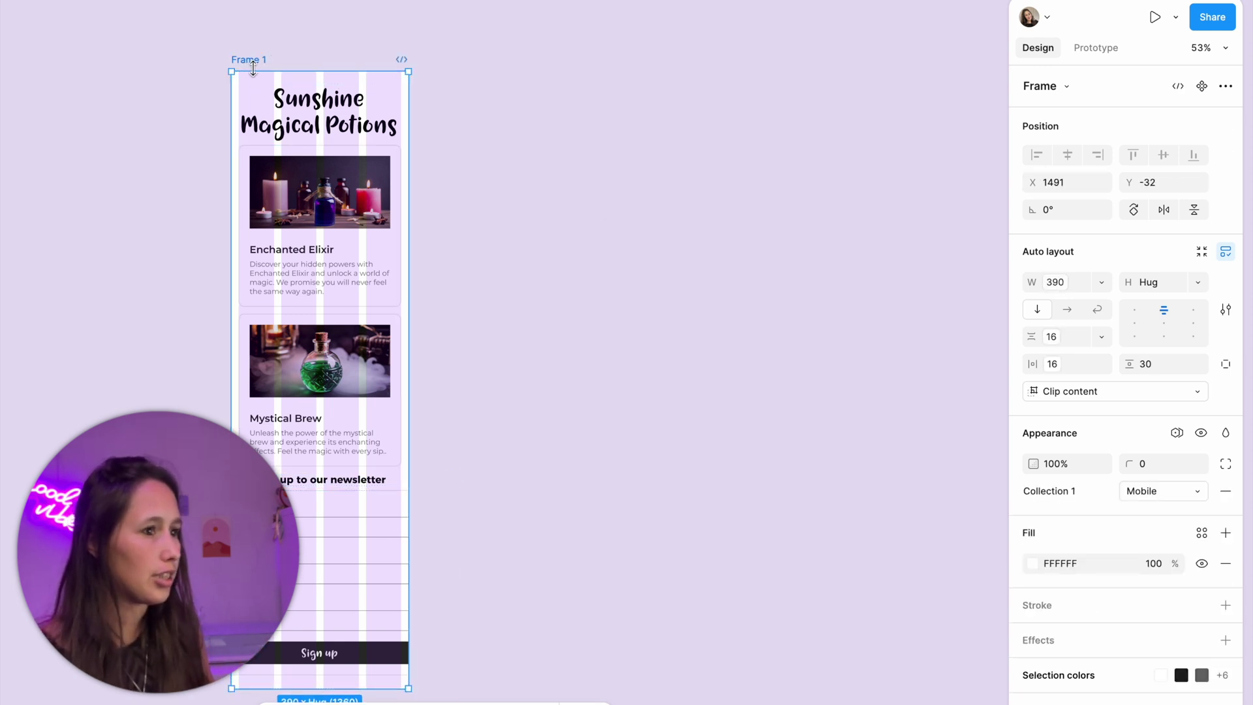
pyautogui.click(1159, 488)
pyautogui.click(1136, 452)
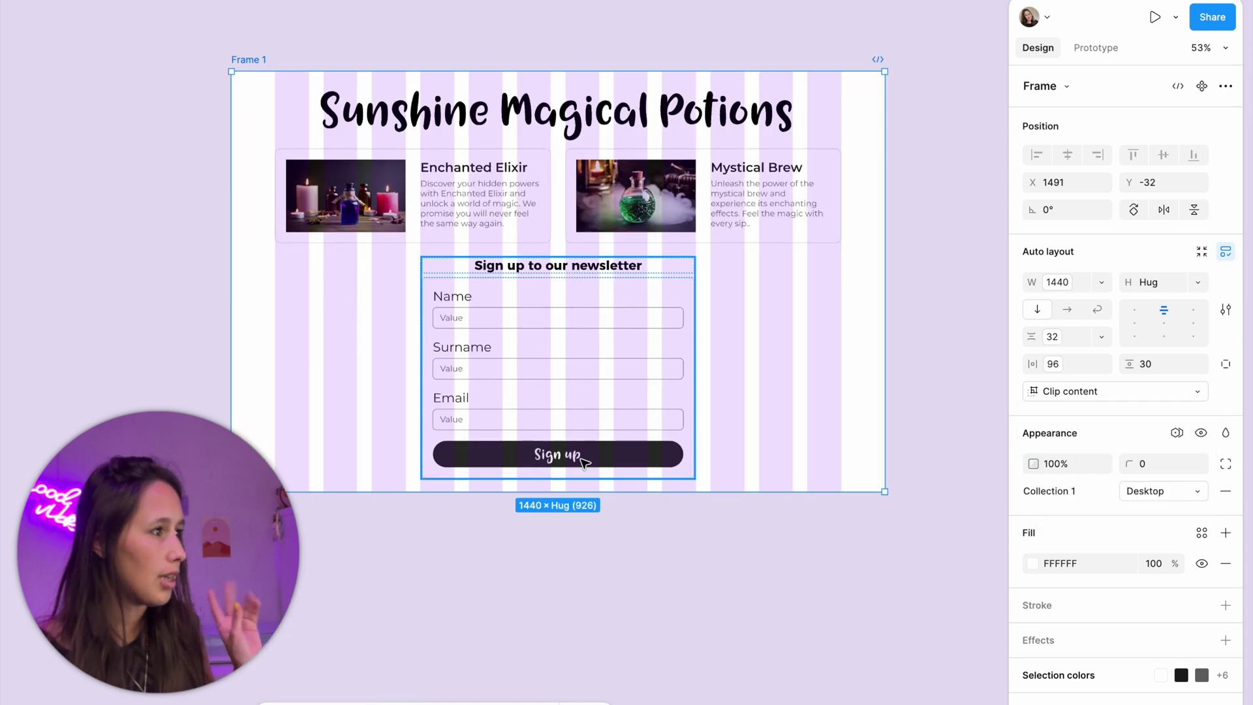
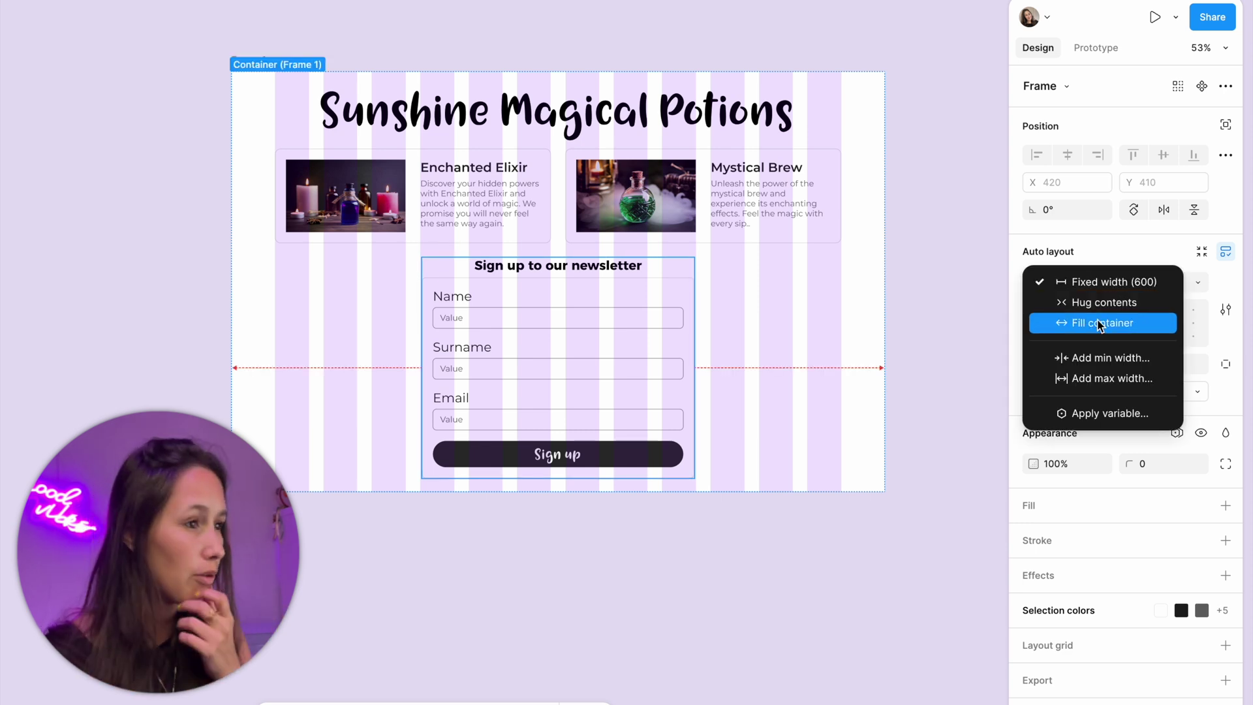
# Try setting the newsletter section's width to Fill container, and undo it.
pyautogui.click(1100, 325)
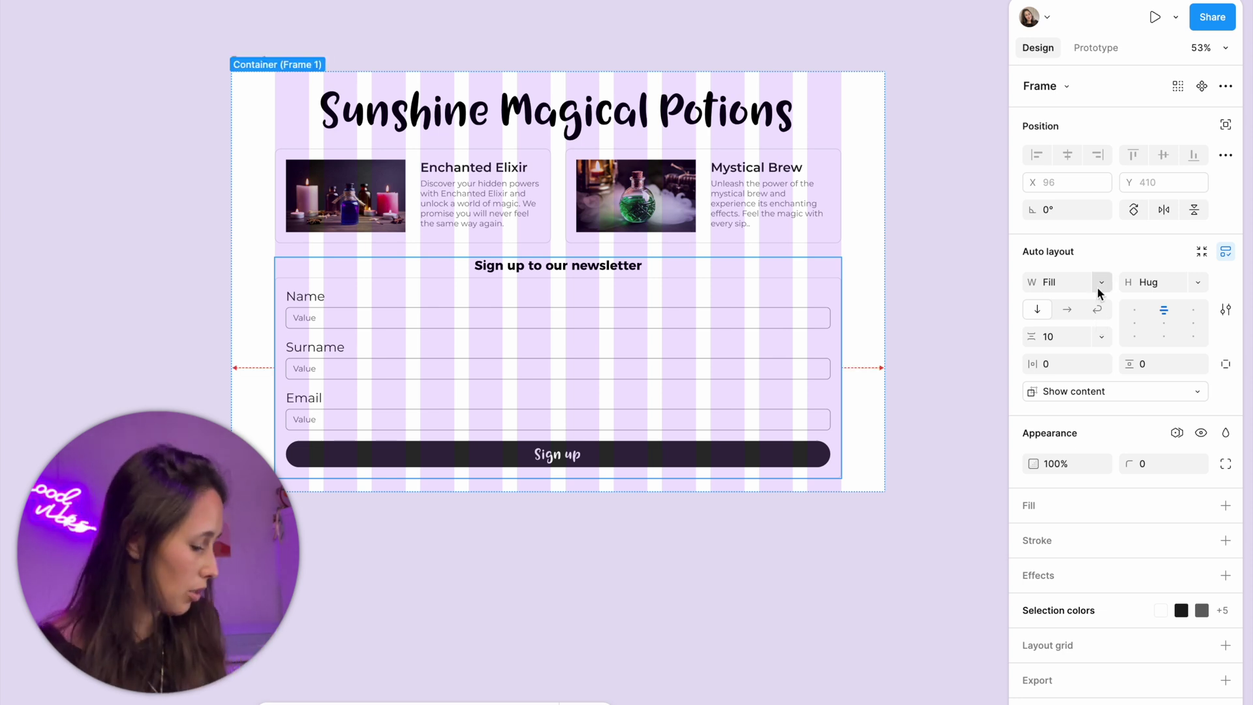
pyautogui.hotkey('ctrl', 'z')
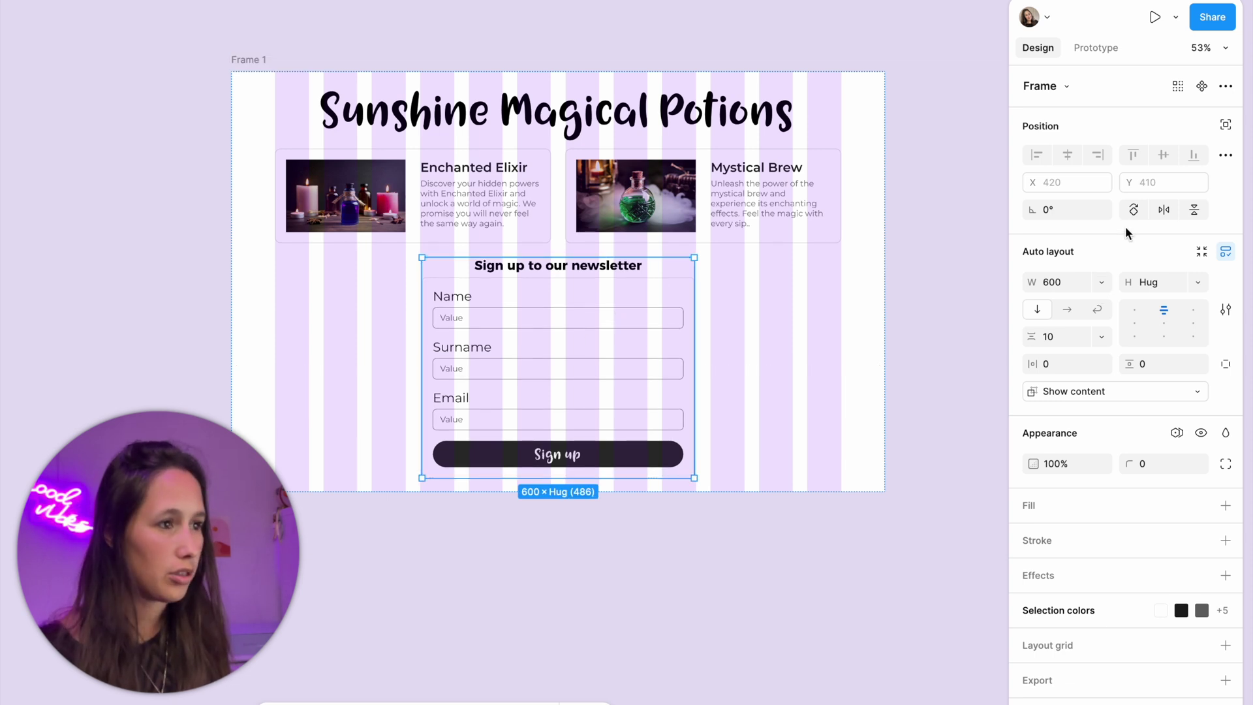
# Add a maximum width of 600 to the frame holding the newsletter heading and form.
pyautogui.click(1101, 282)
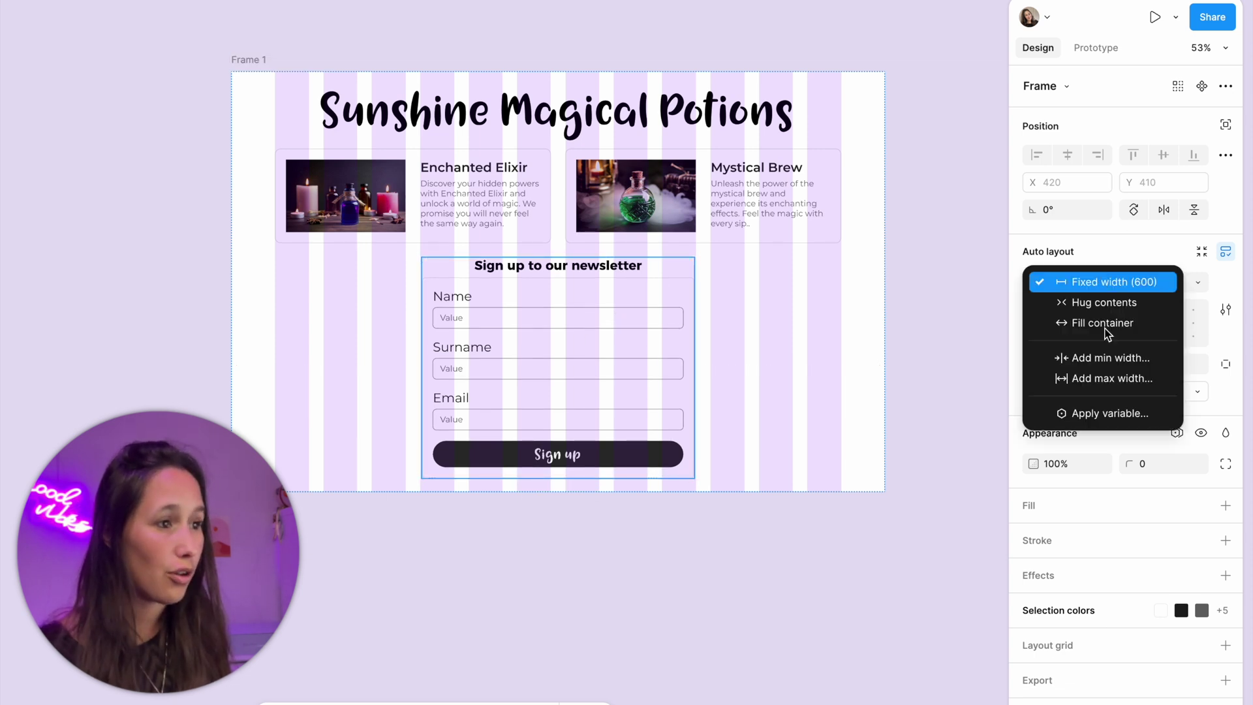
pyautogui.click(1109, 372)
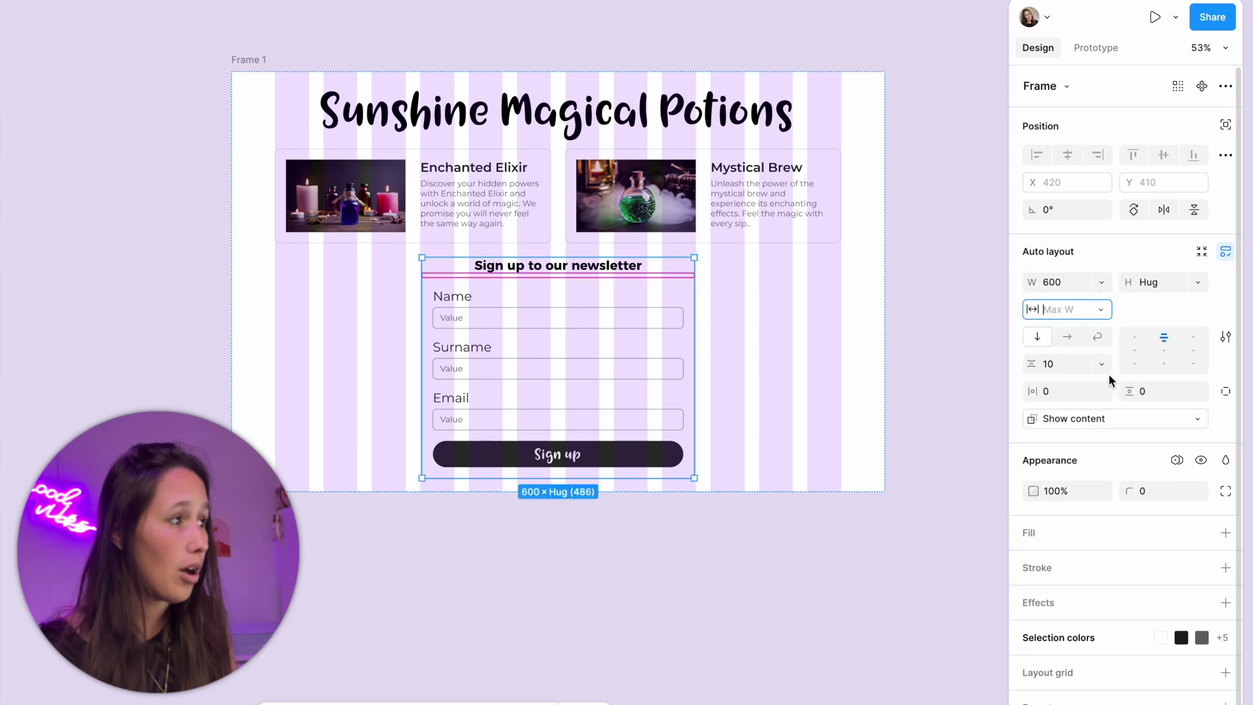
pyautogui.write('600')
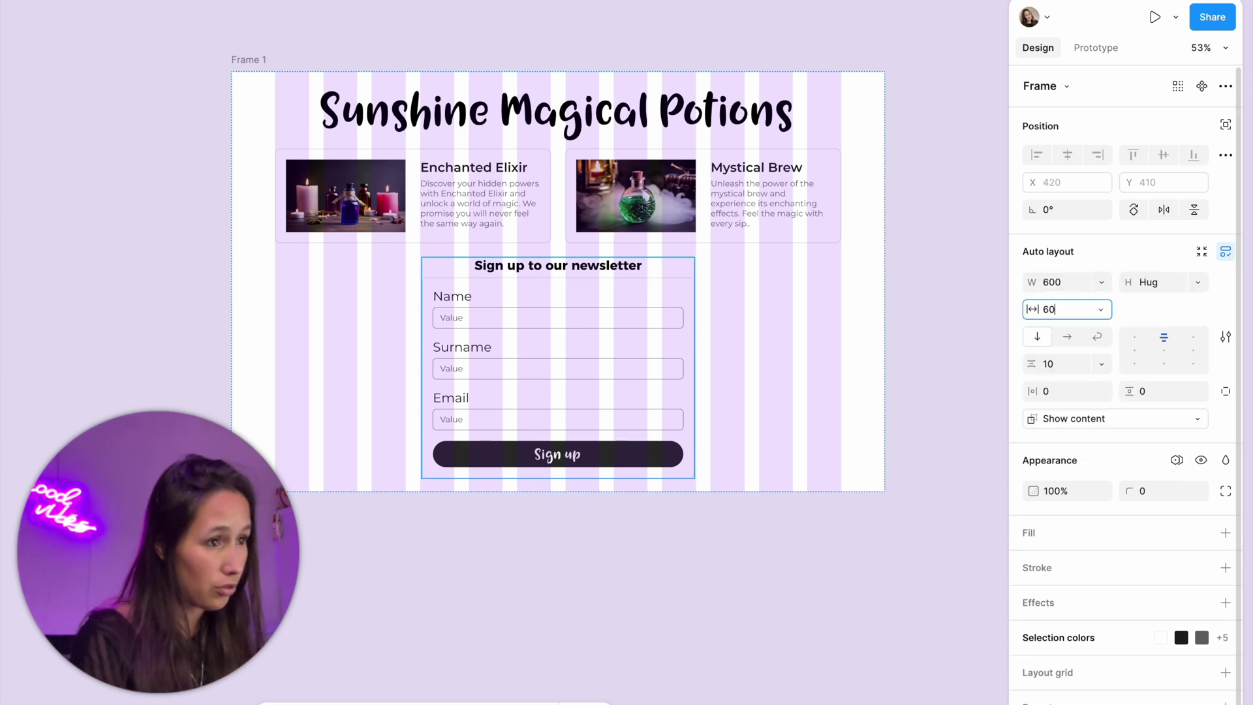
pyautogui.press('Escape')
pyautogui.click(486, 341)
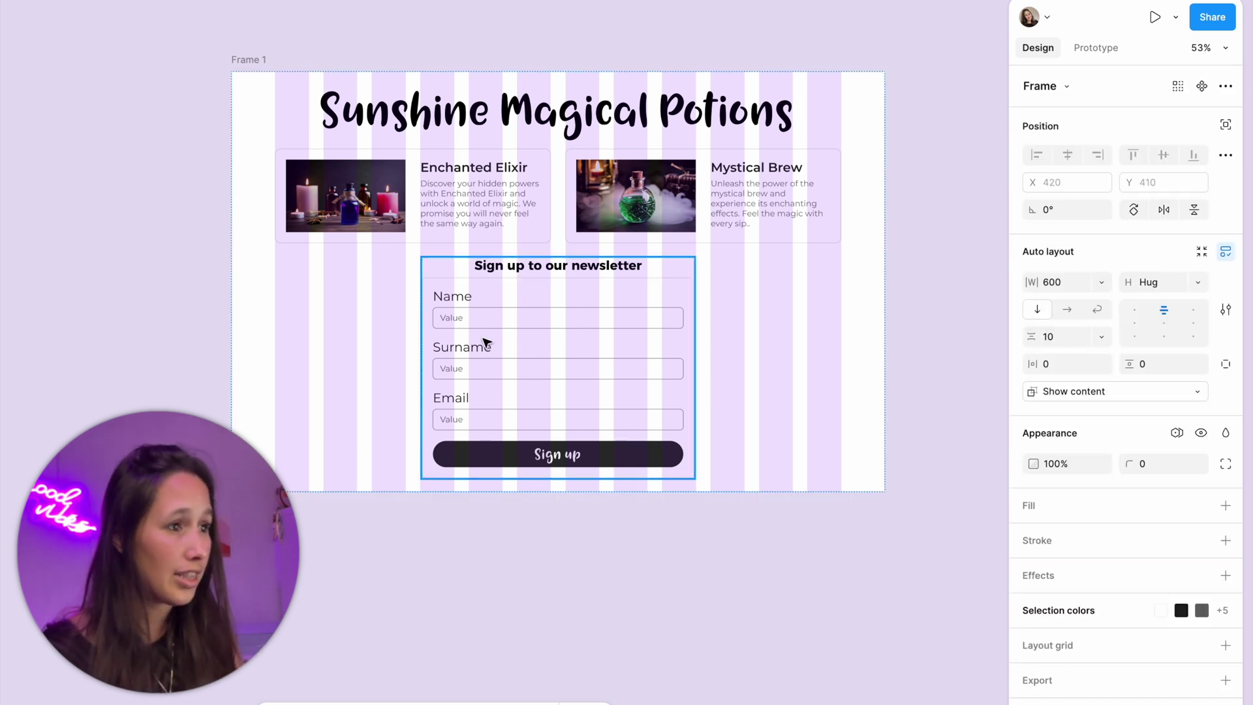
pyautogui.click(574, 331)
pyautogui.click(727, 296)
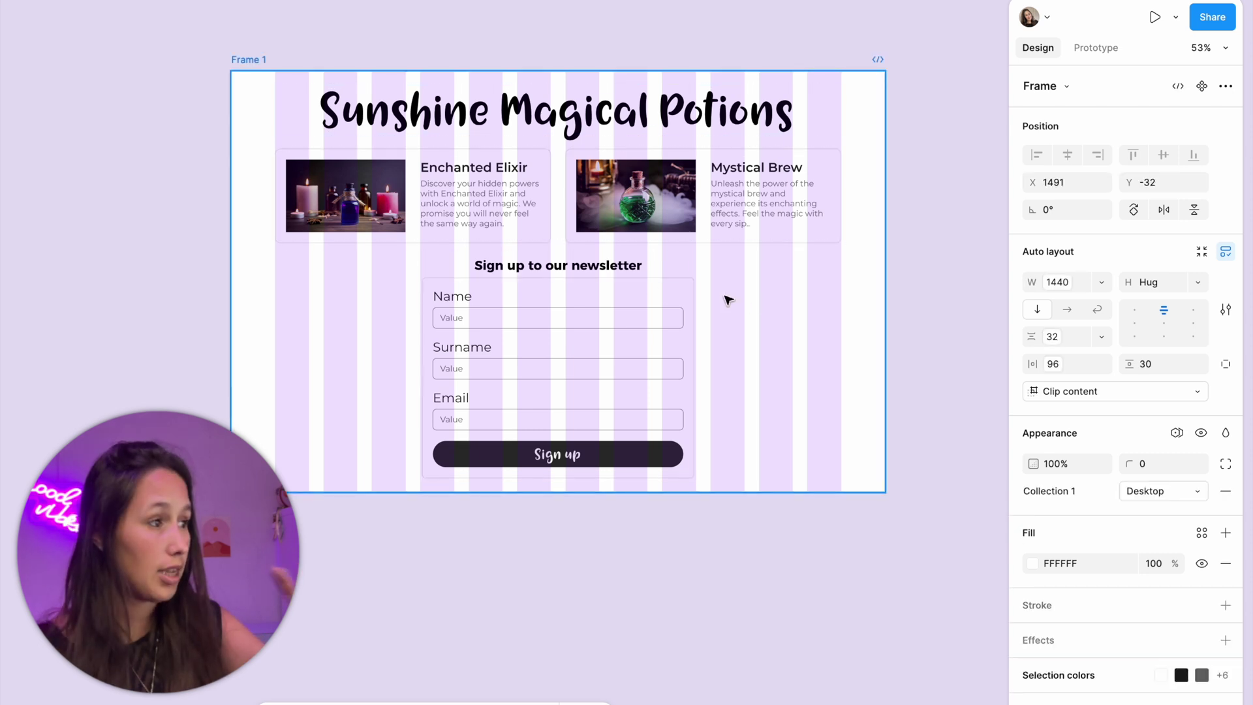
pyautogui.click(638, 288)
pyautogui.click(268, 67)
pyautogui.click(248, 59)
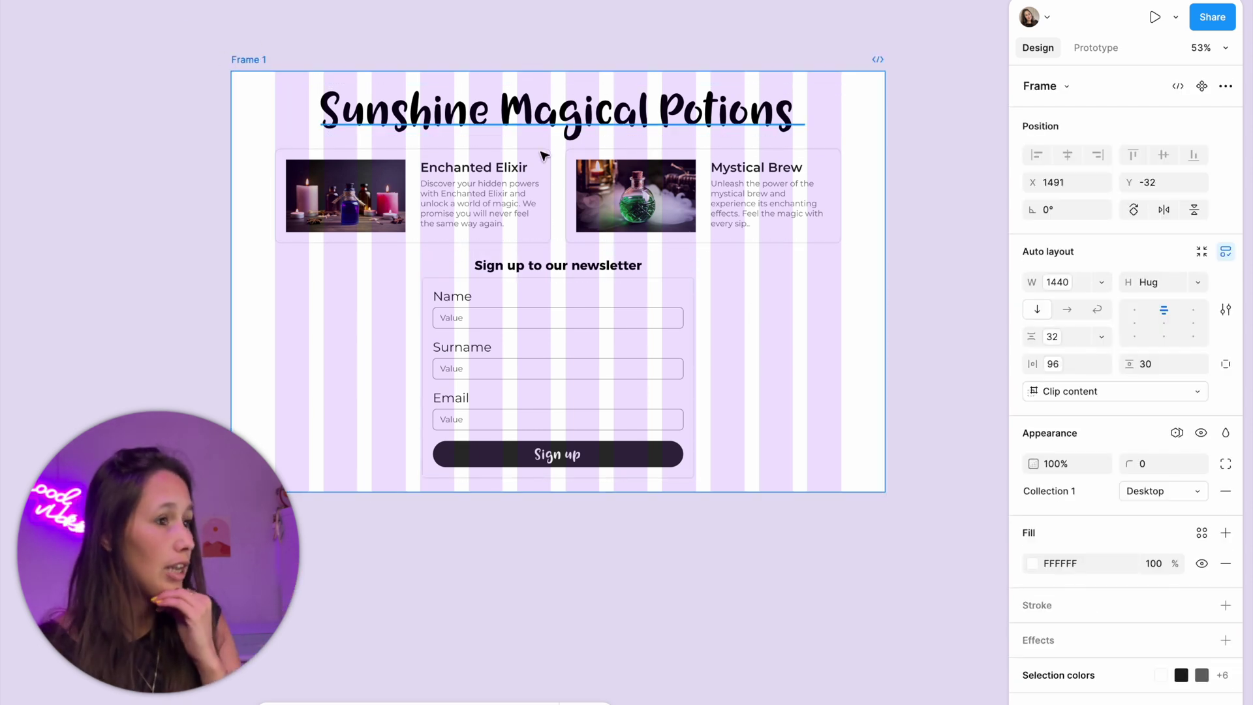
# Set the width of the frame holding the newsletter heading and form to Fill container.
pyautogui.click(626, 302)
pyautogui.click(1101, 283)
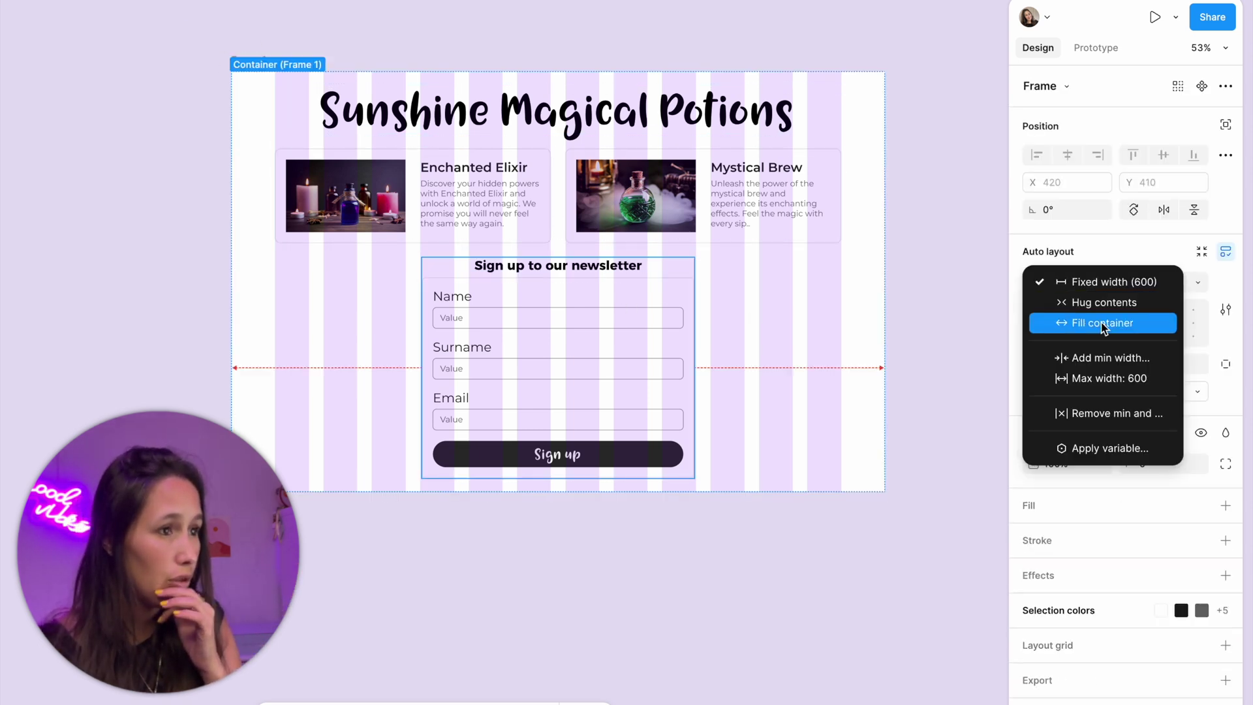
pyautogui.click(1102, 325)
pyautogui.click(903, 246)
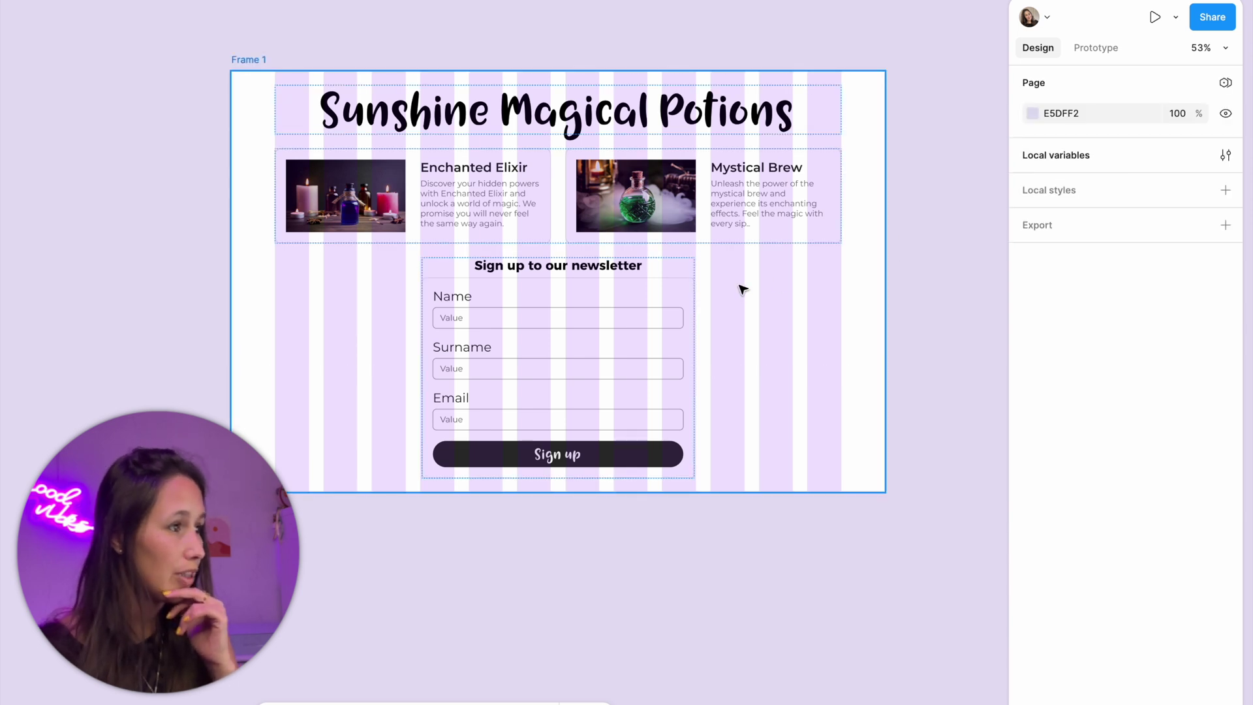
pyautogui.click(681, 285)
pyautogui.click(805, 330)
pyautogui.click(638, 322)
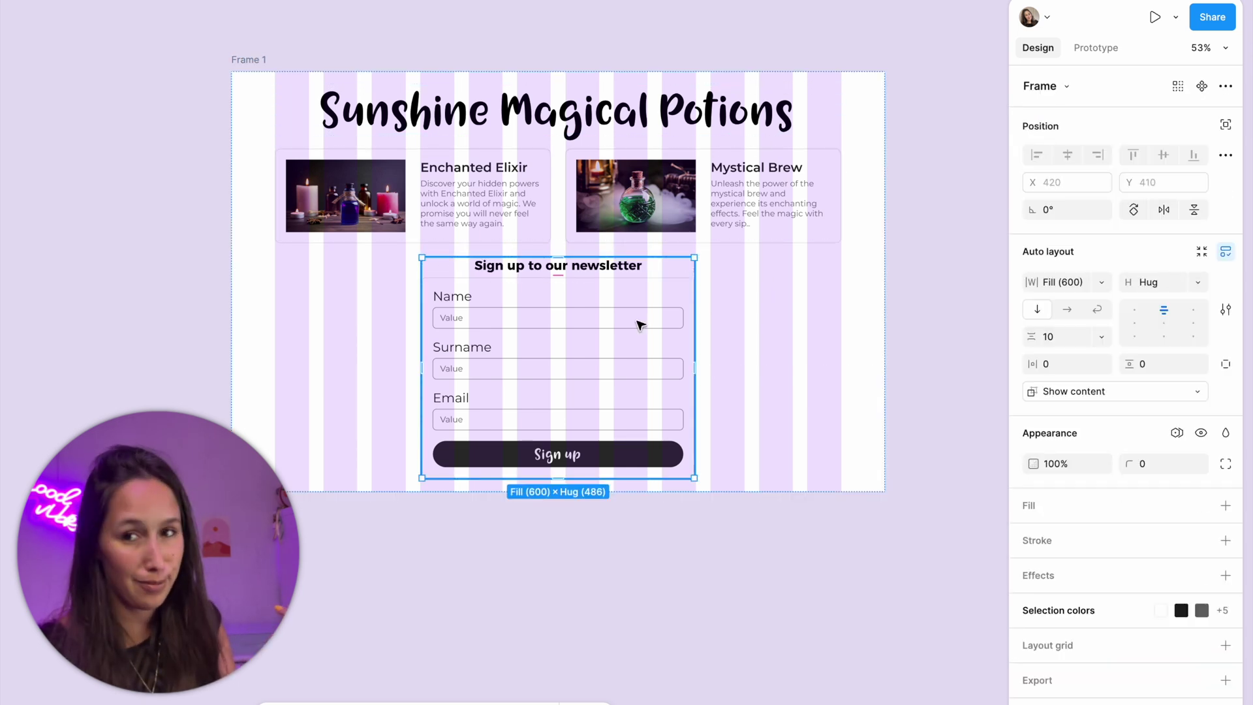
# Switch Frame 1's Collection 1 mode to Tablet and check how the newsletter section adapts.
pyautogui.click(273, 59)
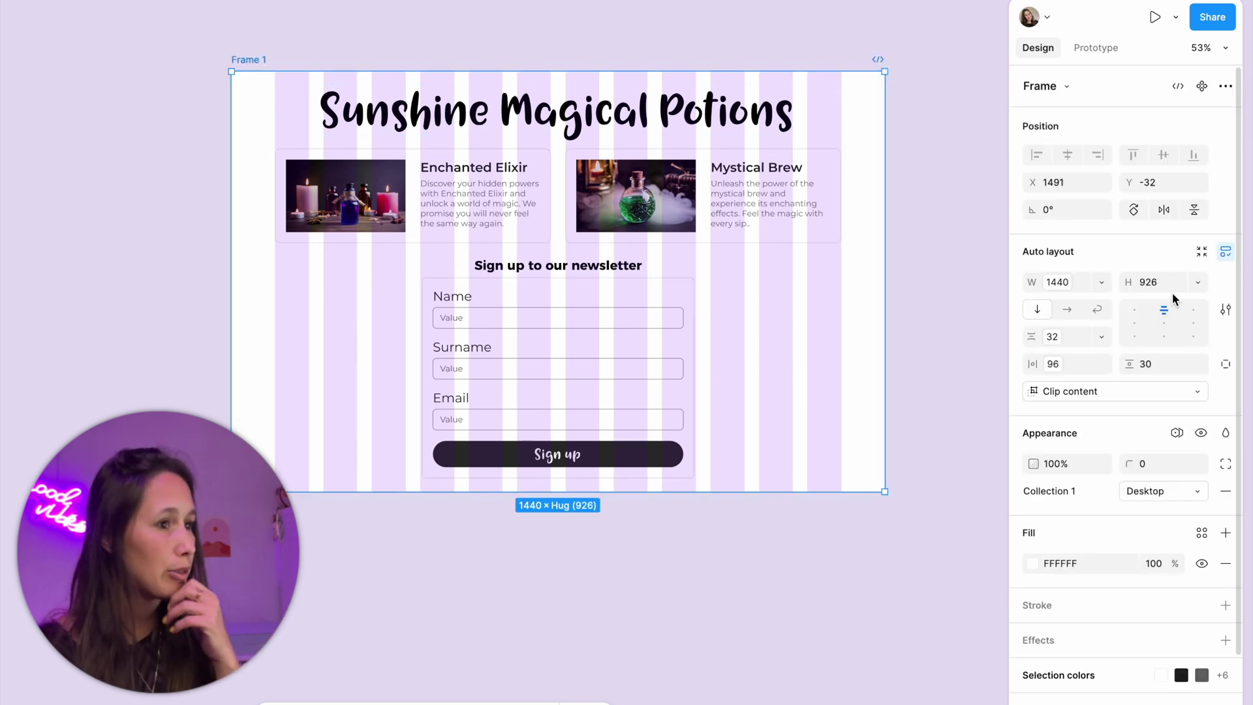
pyautogui.click(1161, 494)
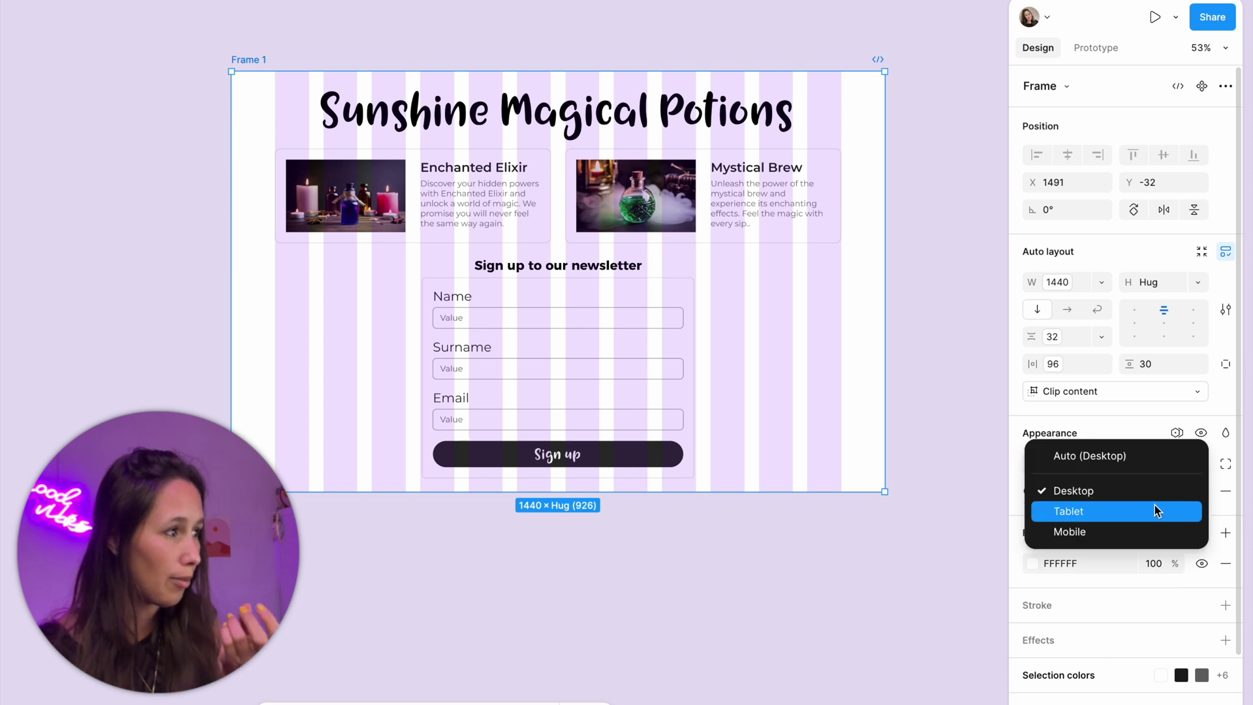
pyautogui.click(1153, 503)
pyautogui.click(465, 414)
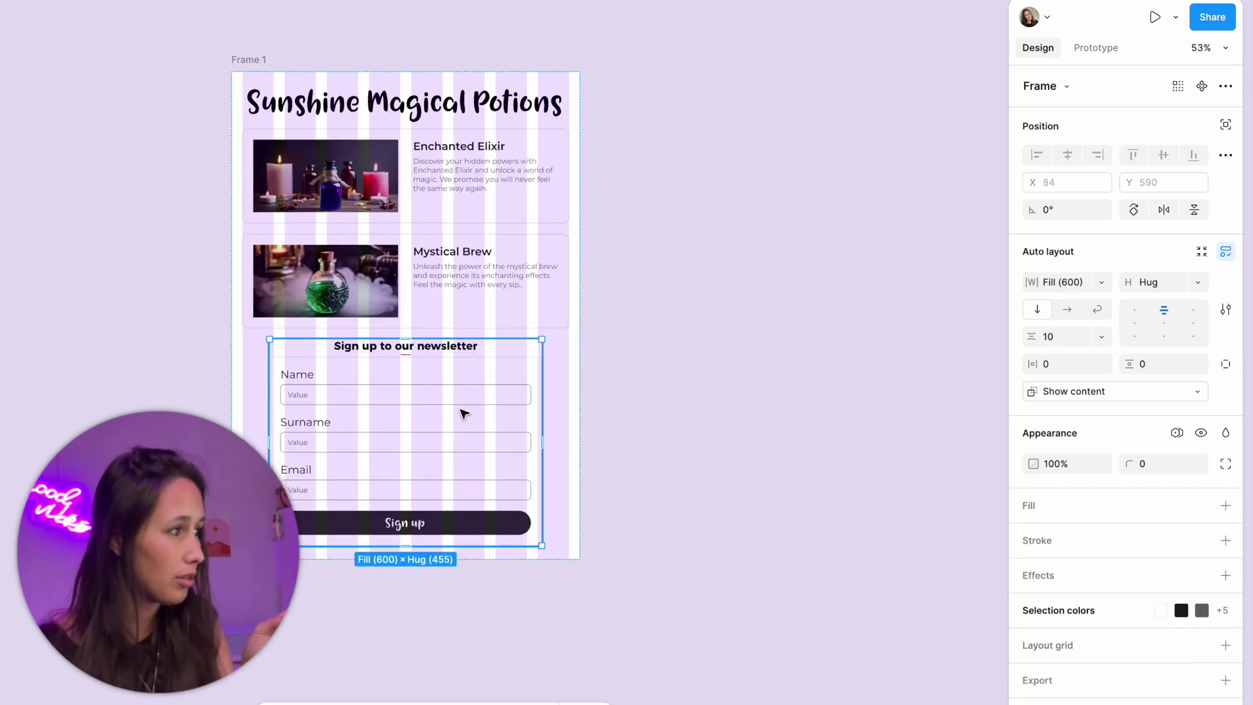
pyautogui.click(789, 382)
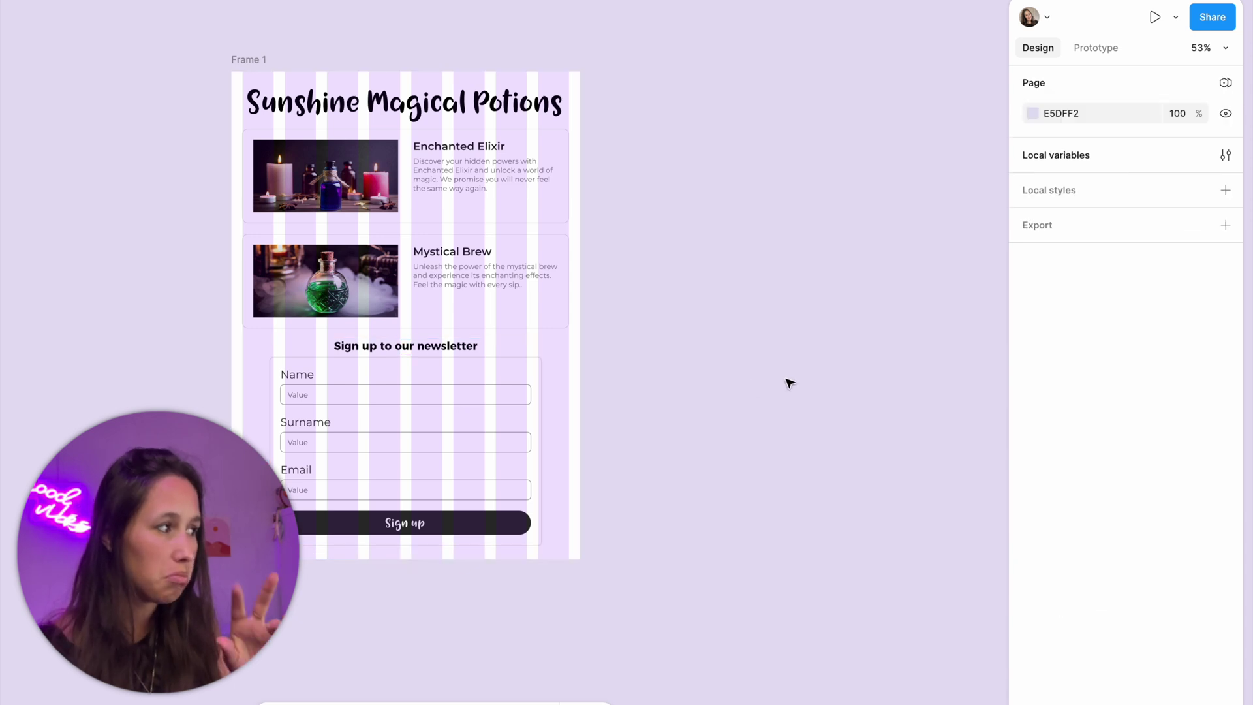
# Switch Frame 1's variable mode to Mobile and check the newsletter form's fit within the narrow frame.
pyautogui.click(268, 60)
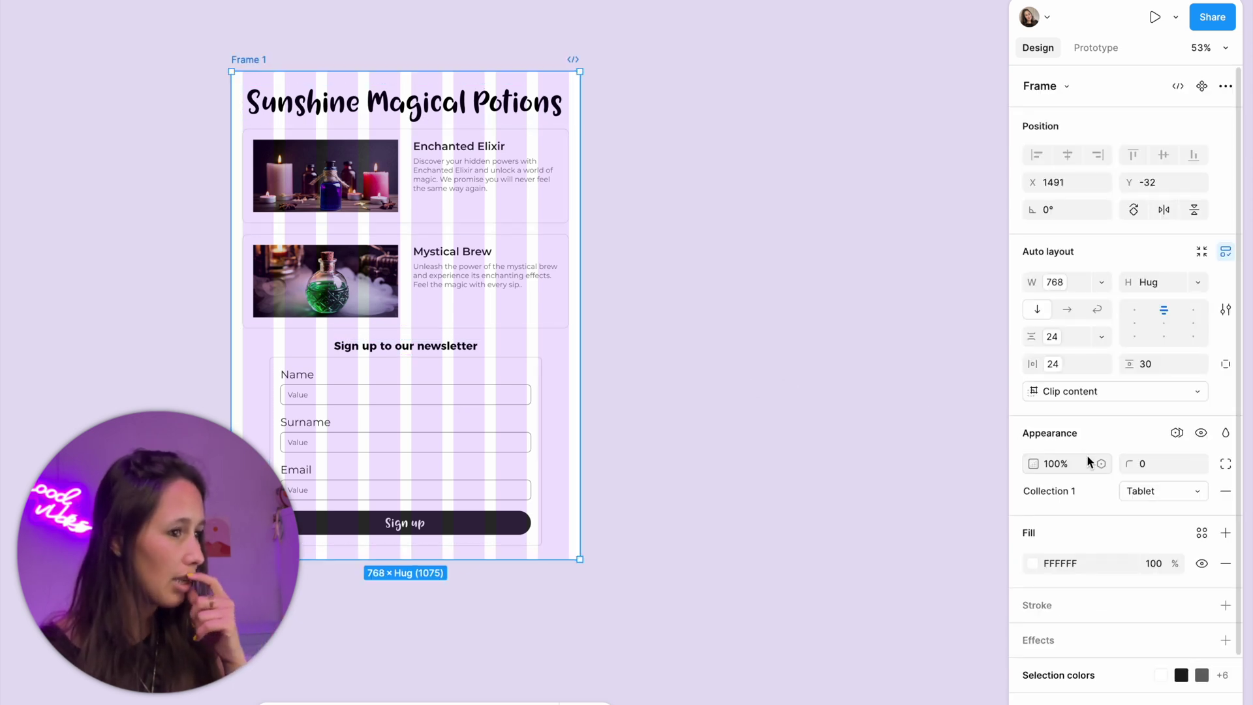
pyautogui.click(1141, 491)
pyautogui.click(1139, 506)
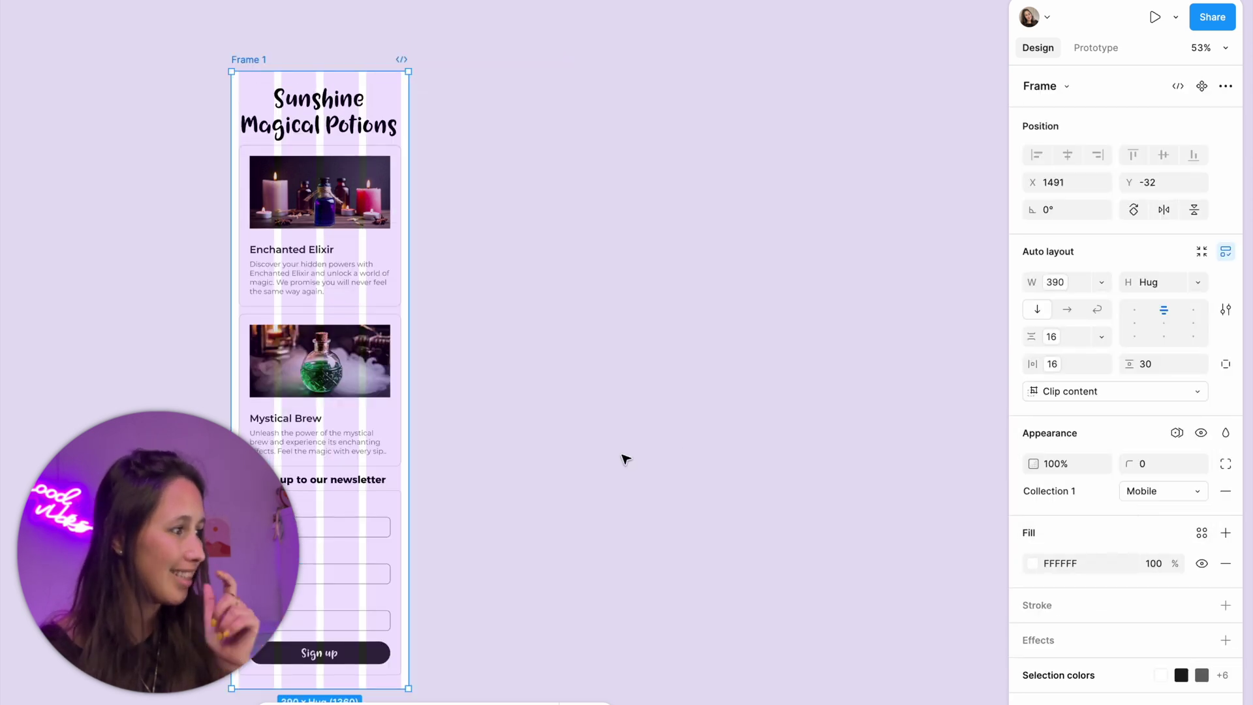
pyautogui.scroll(-3, 625, 458)
pyautogui.hscroll(-5, 624, 436)
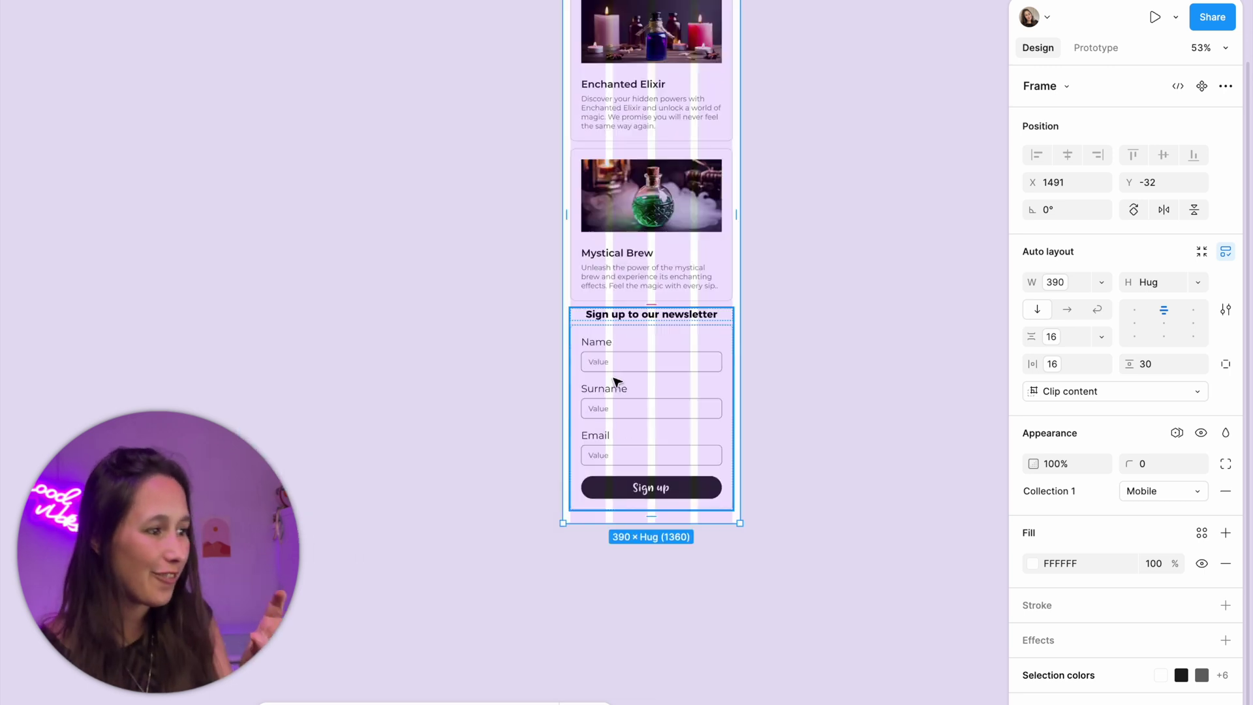
pyautogui.scroll(1, 923, 366)
pyautogui.hscroll(-1, 923, 366)
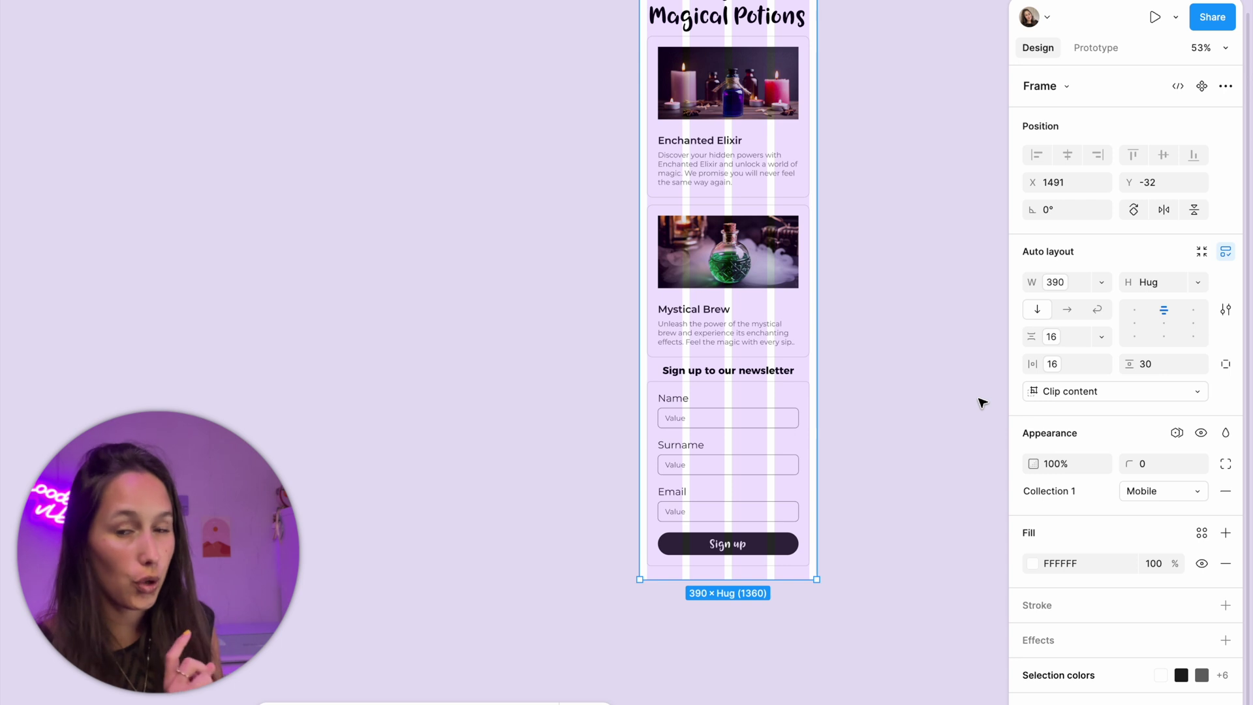
# Hide the layout grids and review the potion cards and newsletter form in the mobile layout.
pyautogui.hotkey('ctrl', 'shift', '4')
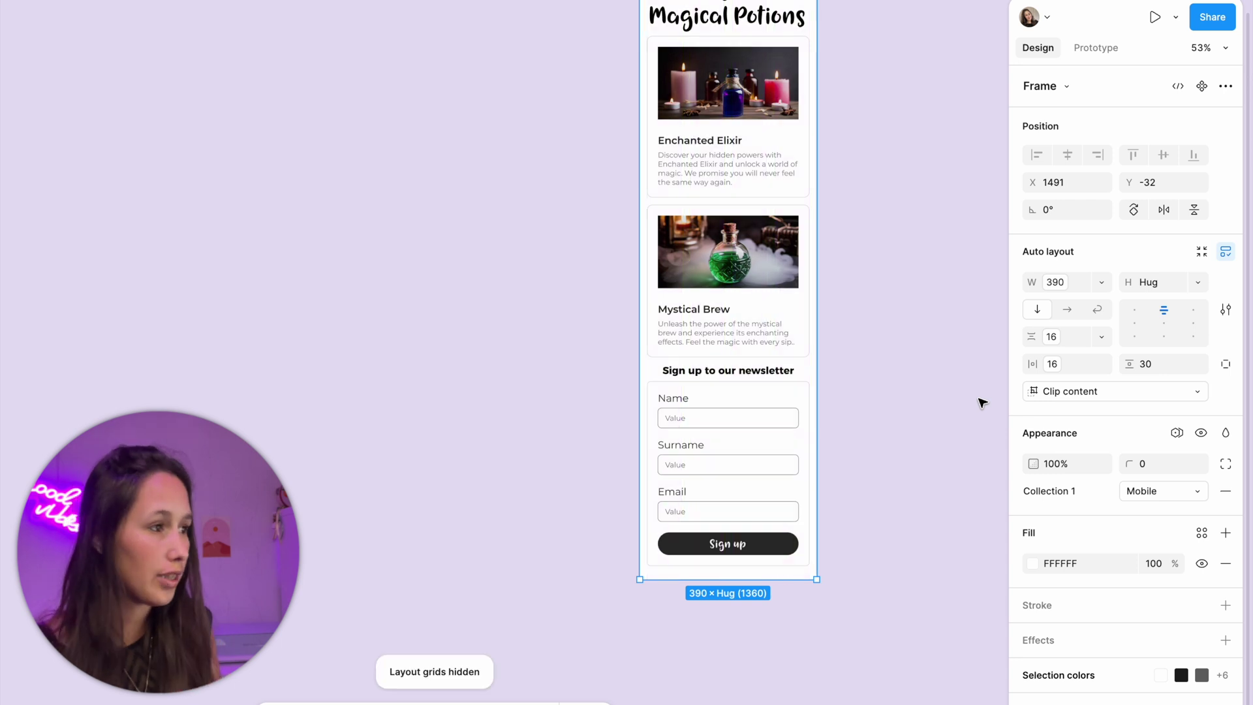
pyautogui.click(927, 425)
pyautogui.click(775, 435)
pyautogui.click(790, 336)
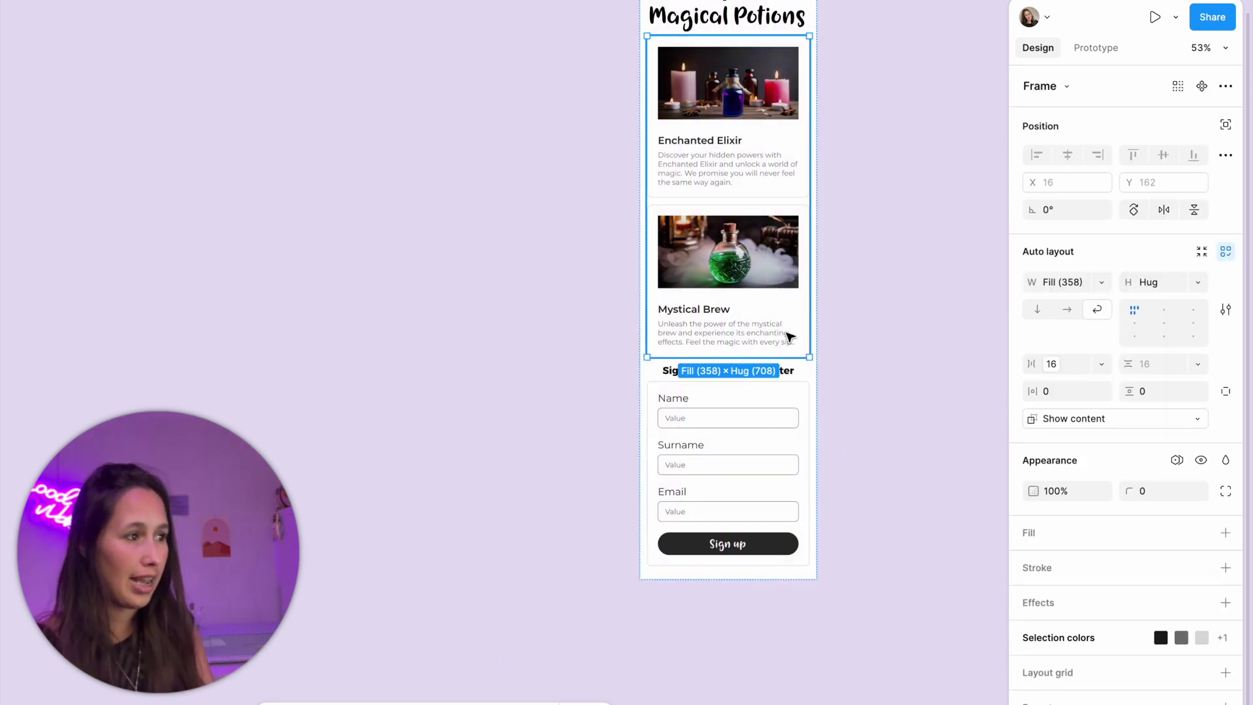
pyautogui.press('Escape')
pyautogui.click(796, 414)
pyautogui.click(917, 419)
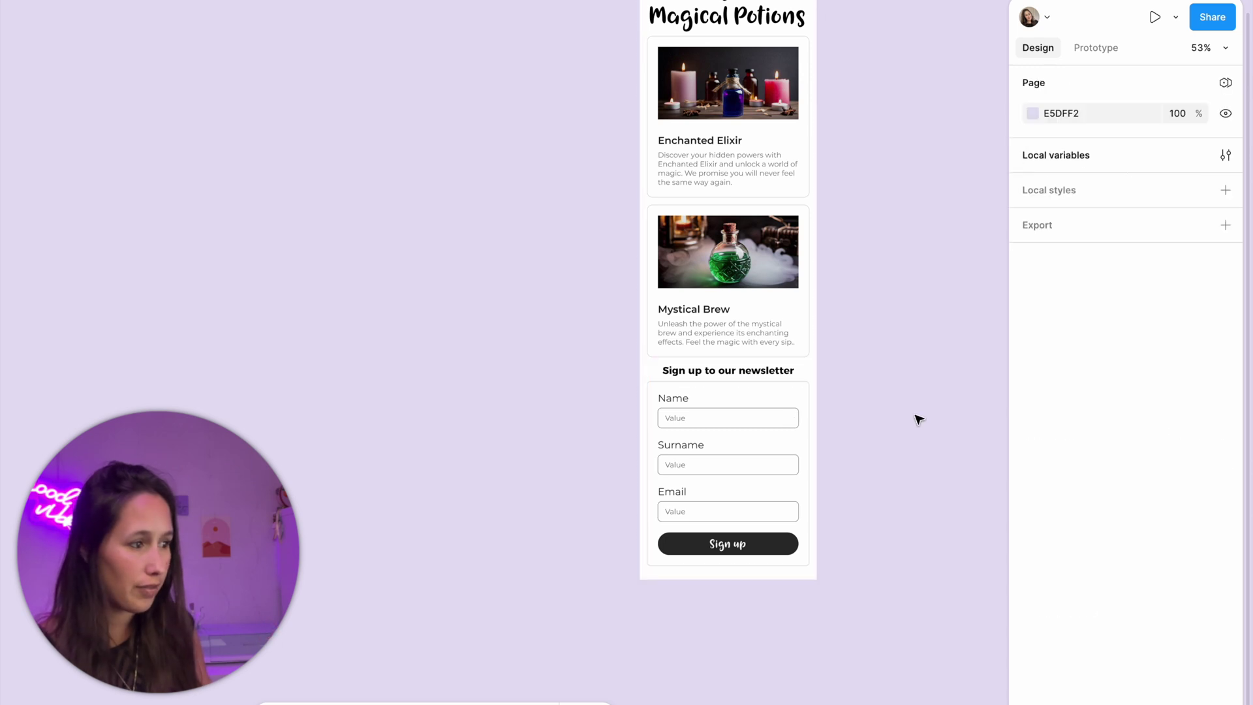
pyautogui.click(736, 425)
pyautogui.click(875, 400)
pyautogui.scroll(3, 841, 424)
pyautogui.hscroll(3, 841, 425)
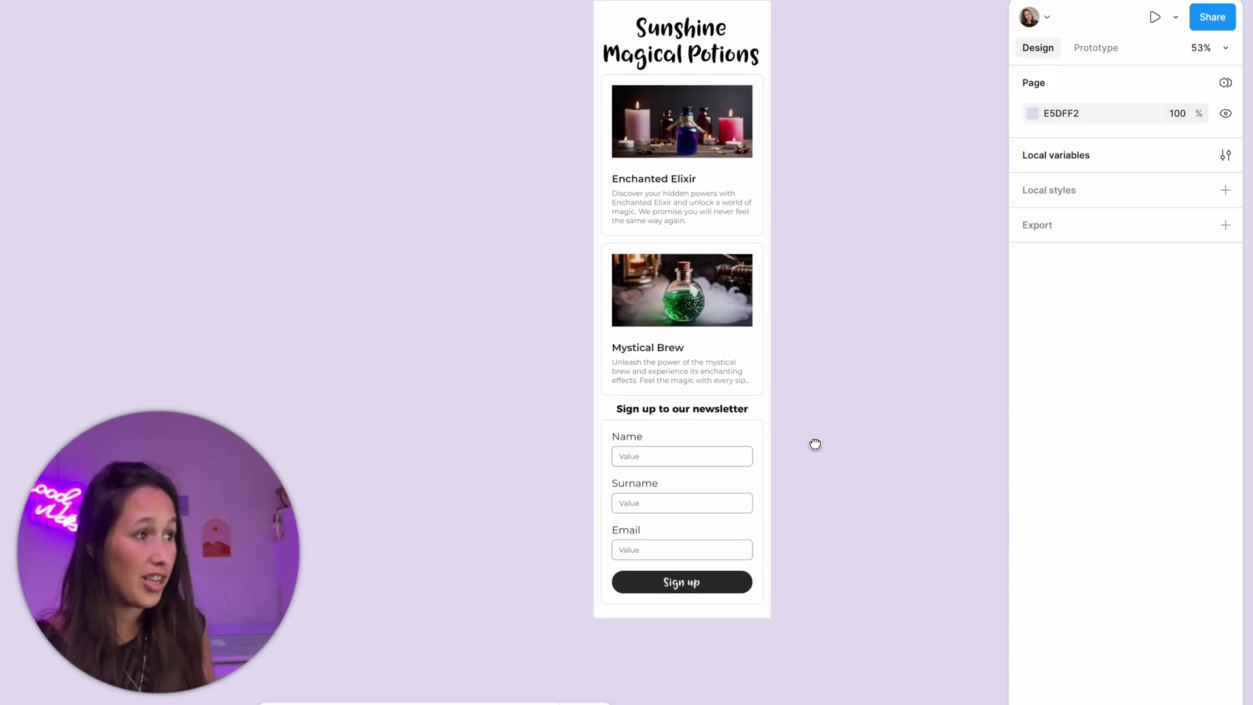
# Preview Frame 1 without grids in Tablet mode, and return its Collection 1 mode to Desktop.
pyautogui.click(568, 32)
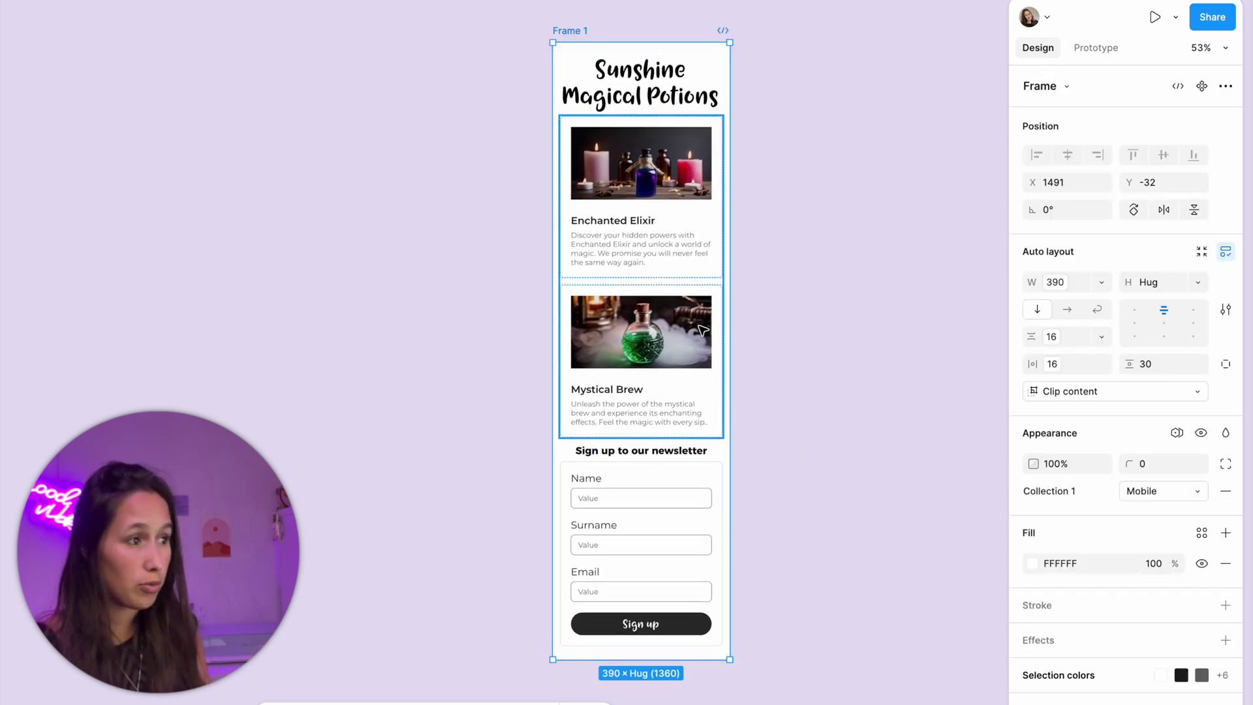
pyautogui.click(808, 322)
pyautogui.hscroll(1, 808, 322)
pyautogui.click(555, 24)
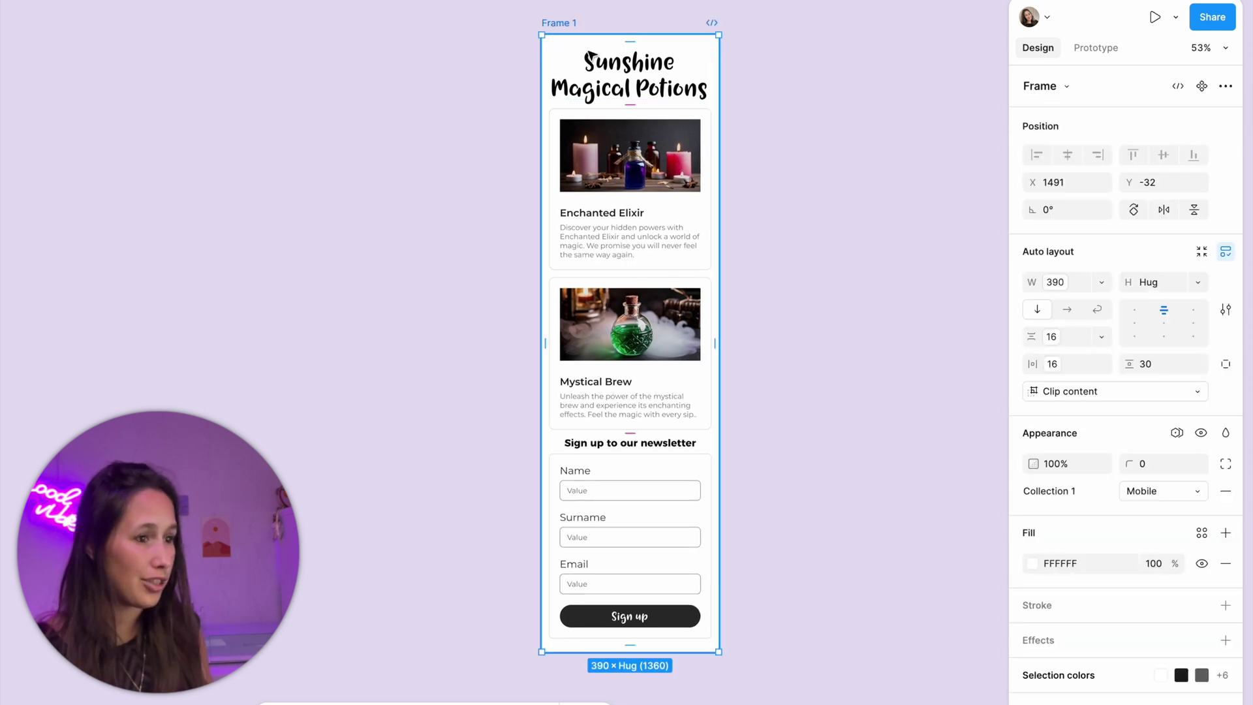
pyautogui.click(1161, 491)
pyautogui.click(1149, 481)
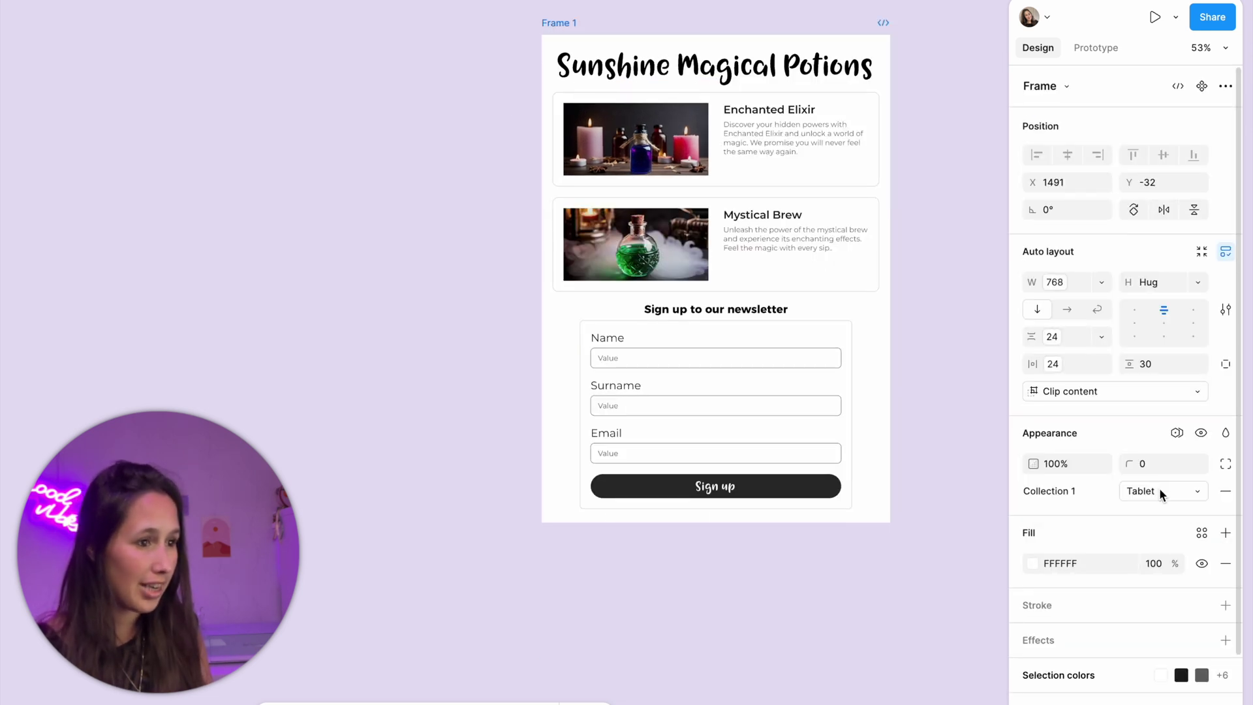
pyautogui.click(1159, 488)
pyautogui.click(1157, 470)
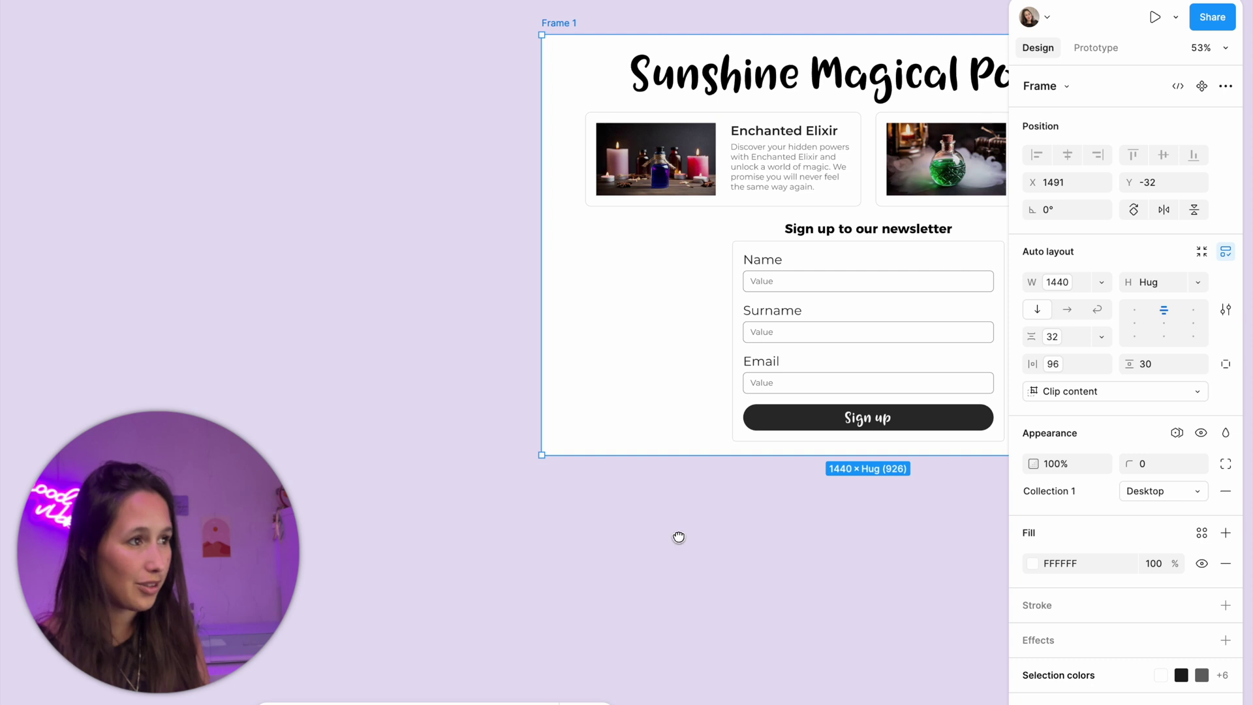
pyautogui.moveTo(677, 537); pyautogui.dragTo(515, 570)
pyautogui.scroll(-1, 515, 570)
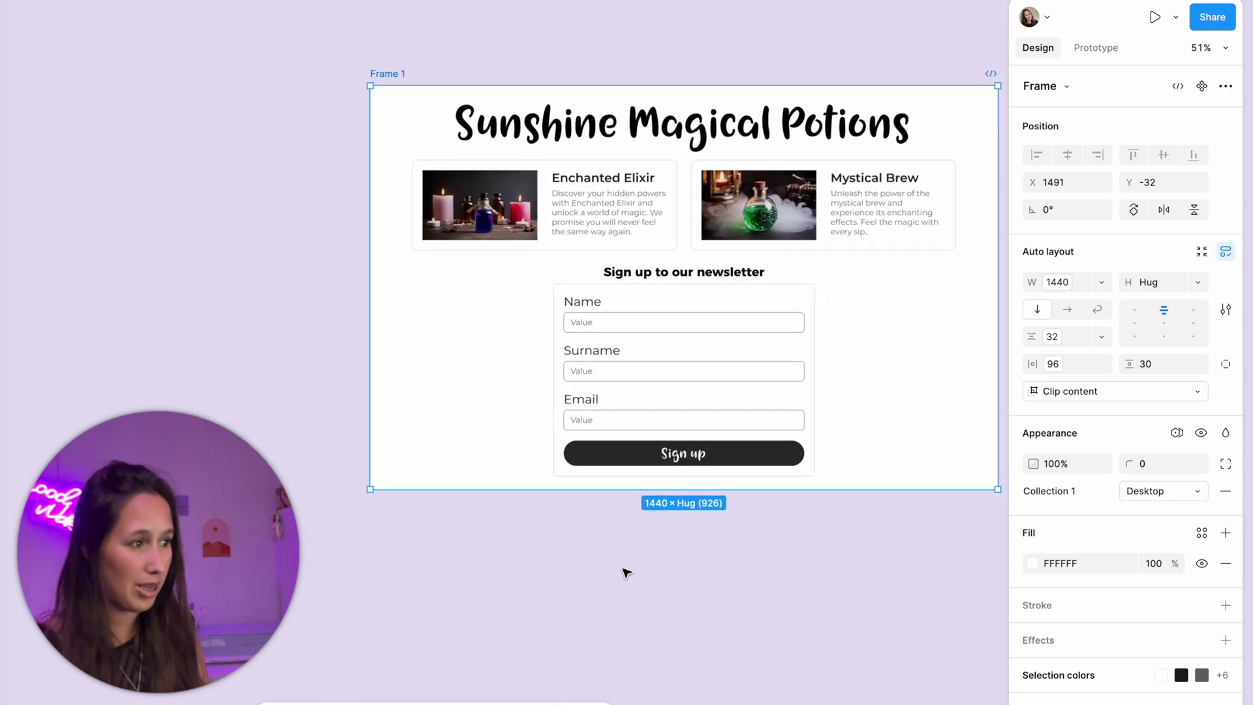
pyautogui.moveTo(656, 567); pyautogui.dragTo(605, 568)
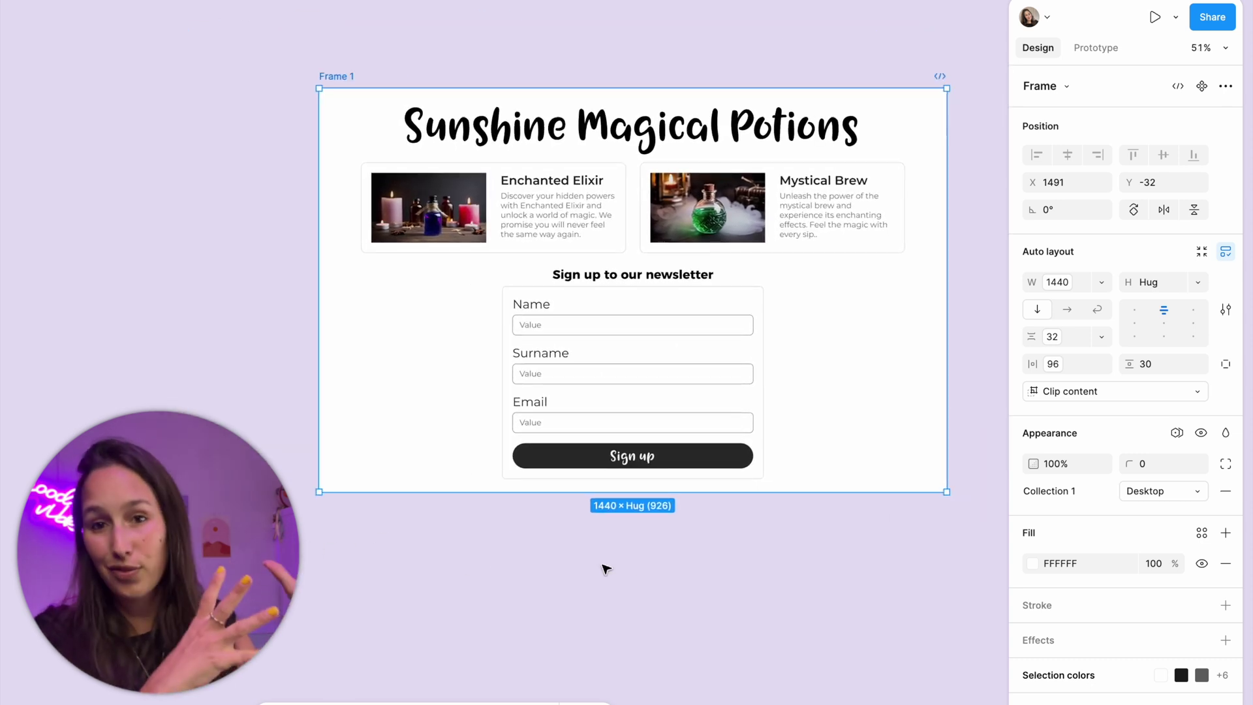